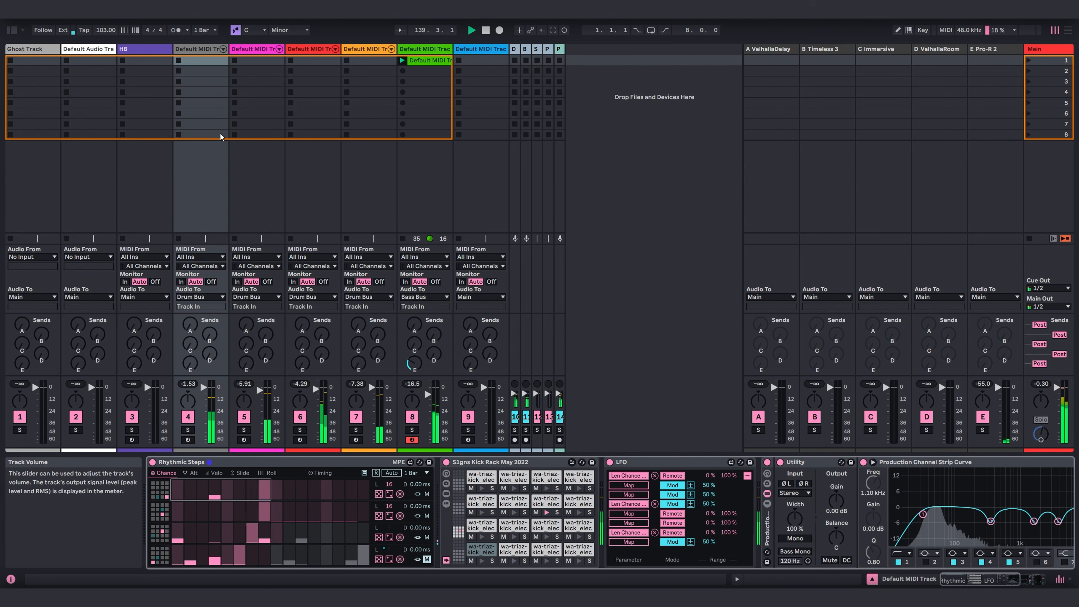
# - Review the Rhythmic Steps sequencers on the snare track and on both chains of the glitch track, including their Roll, Slide and Velo pages
pyautogui.click(243, 50)
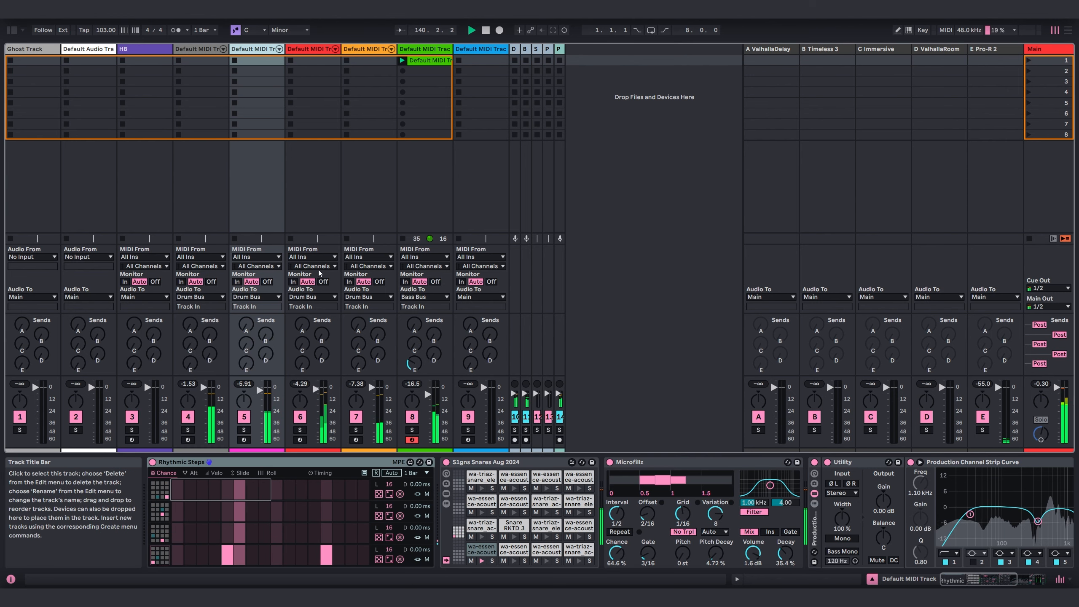
pyautogui.click(263, 472)
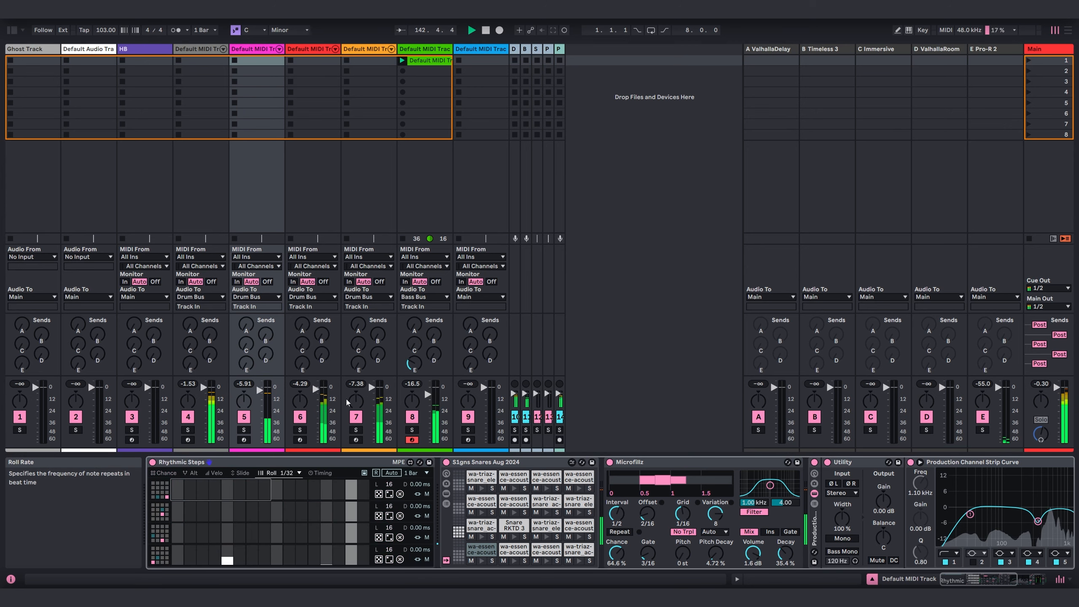
pyautogui.click(312, 48)
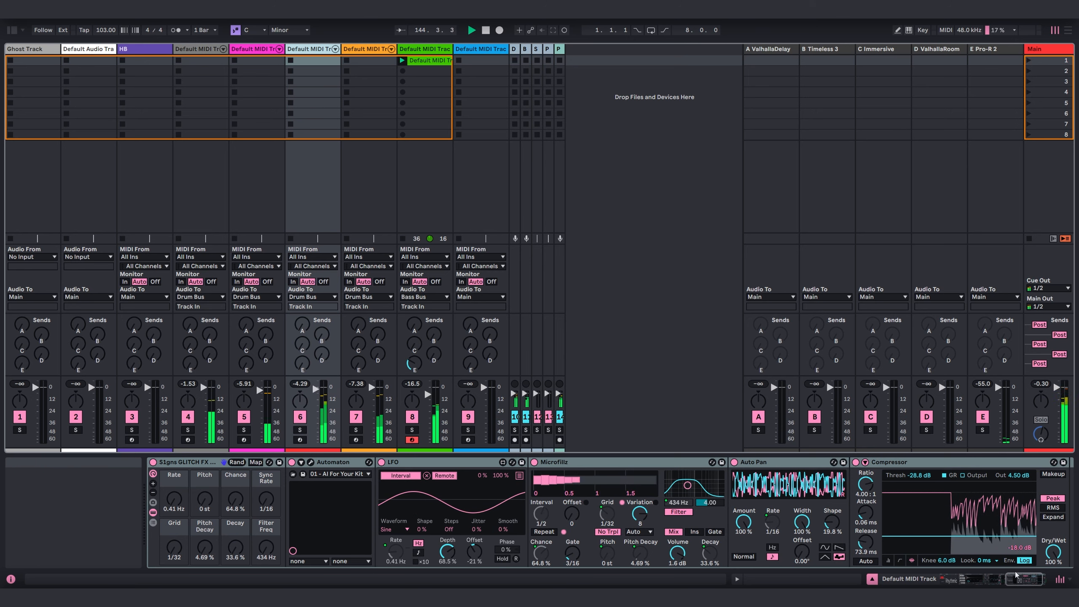
pyautogui.moveTo(968, 579); pyautogui.dragTo(950, 578)
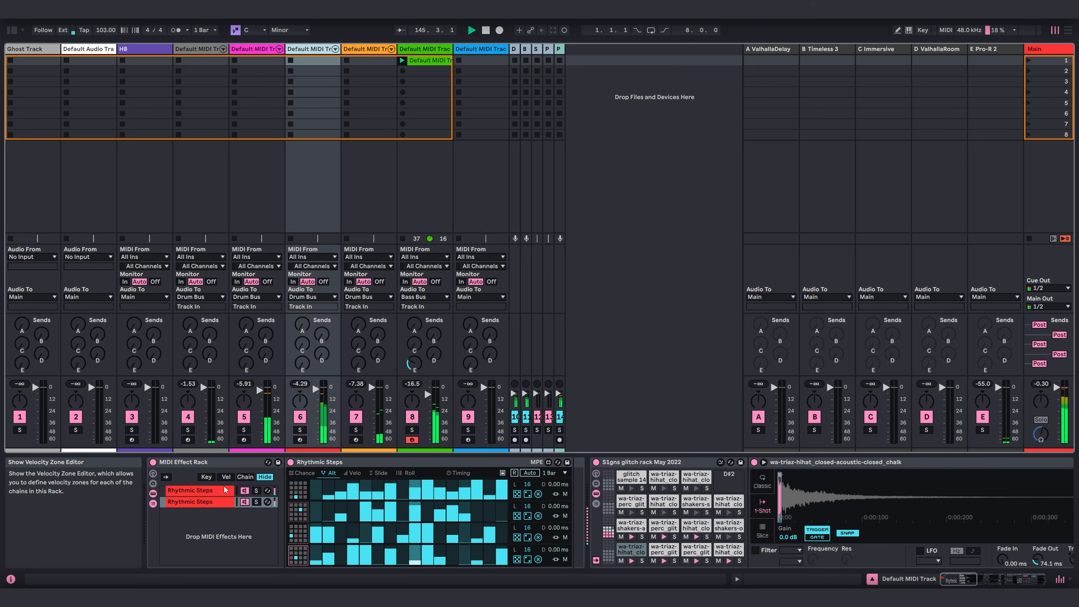
pyautogui.click(211, 493)
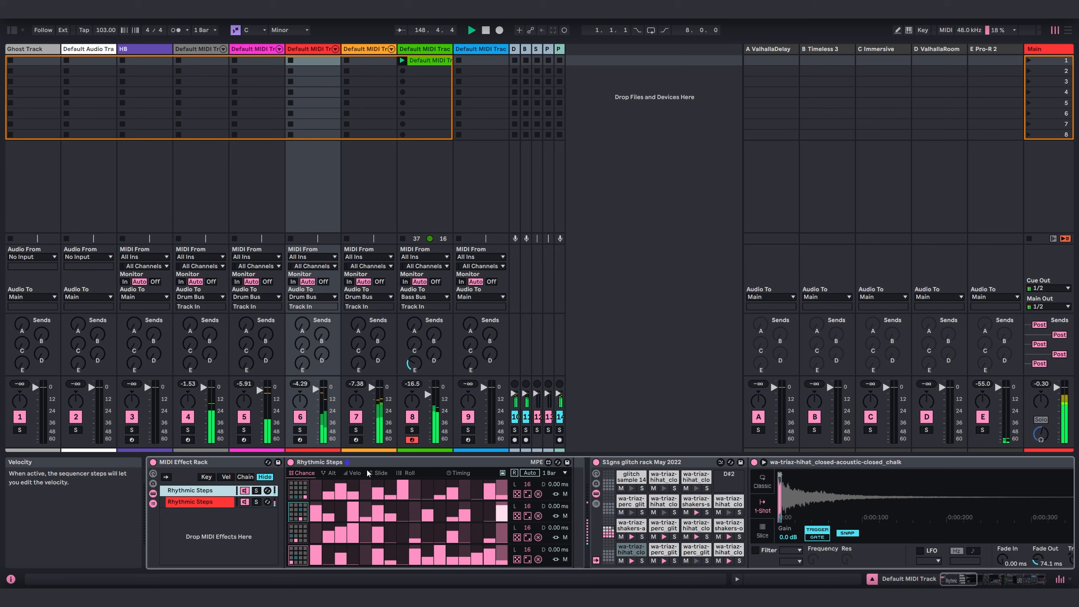
pyautogui.click(379, 473)
pyautogui.click(354, 473)
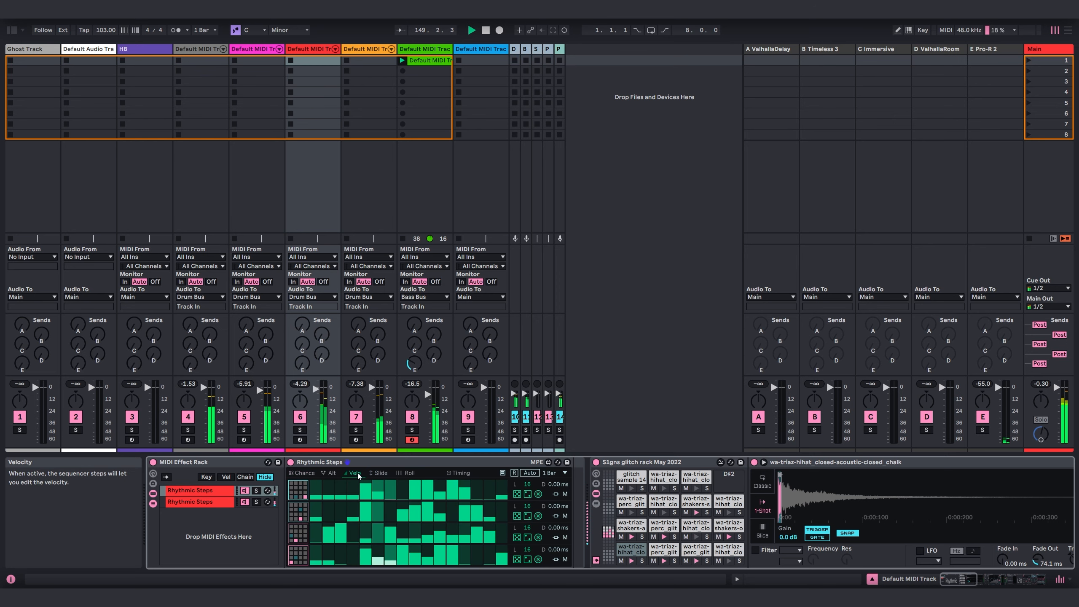
pyautogui.click(408, 474)
pyautogui.click(209, 502)
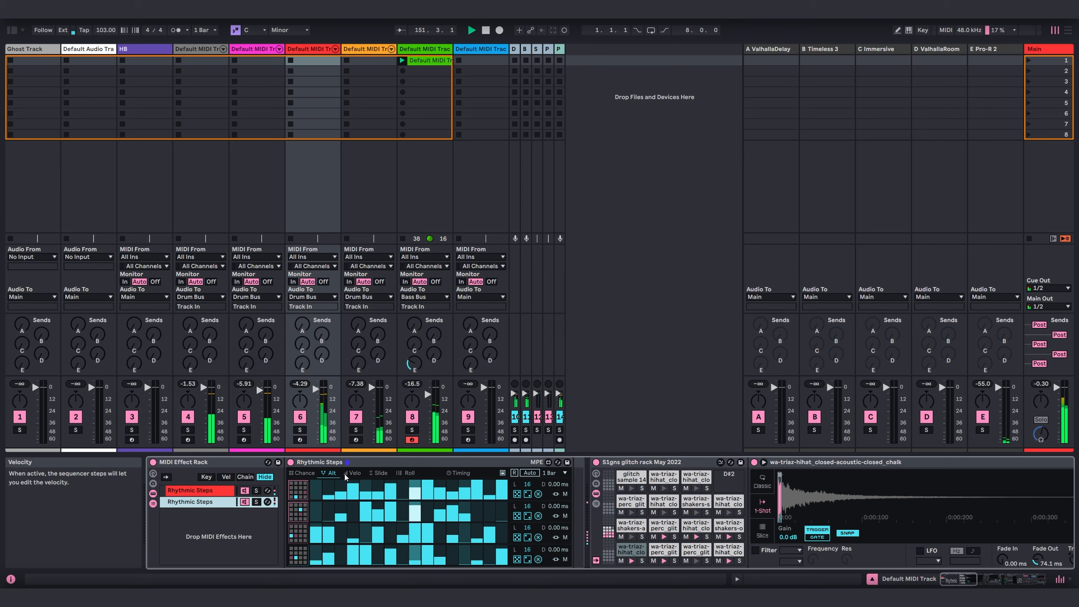
# - Inspect the device chain on the orange shaker track and the Phase Plant patch on the green bass track
pyautogui.click(368, 231)
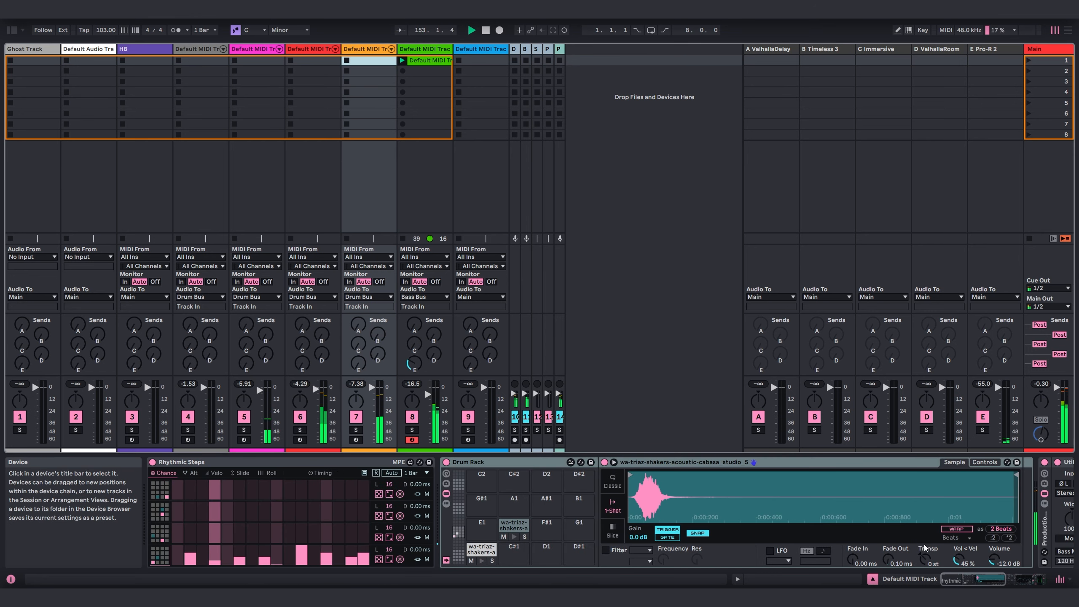
pyautogui.click(992, 577)
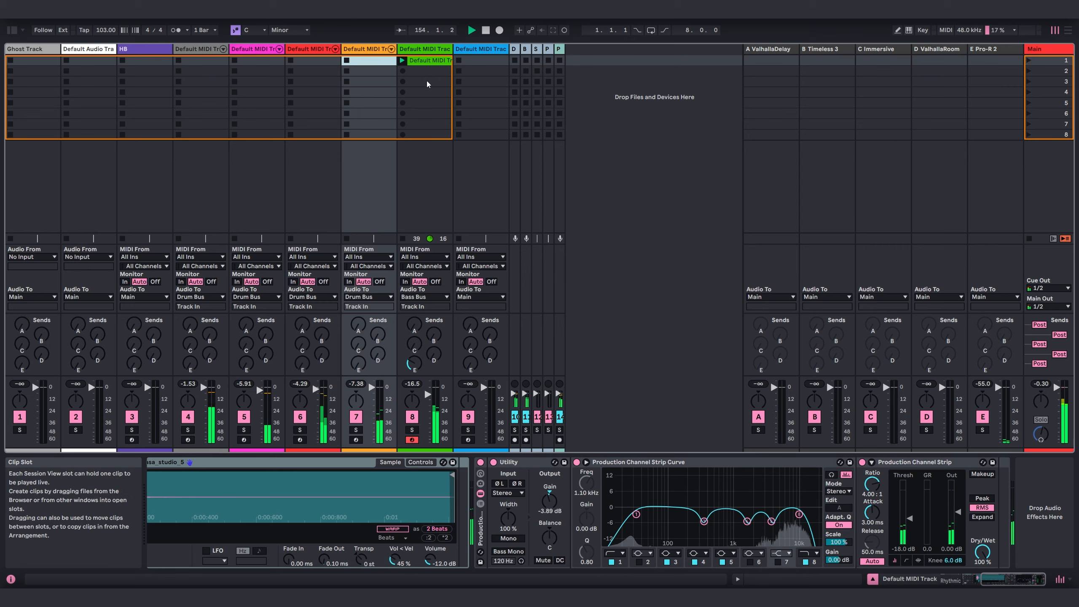
pyautogui.click(426, 48)
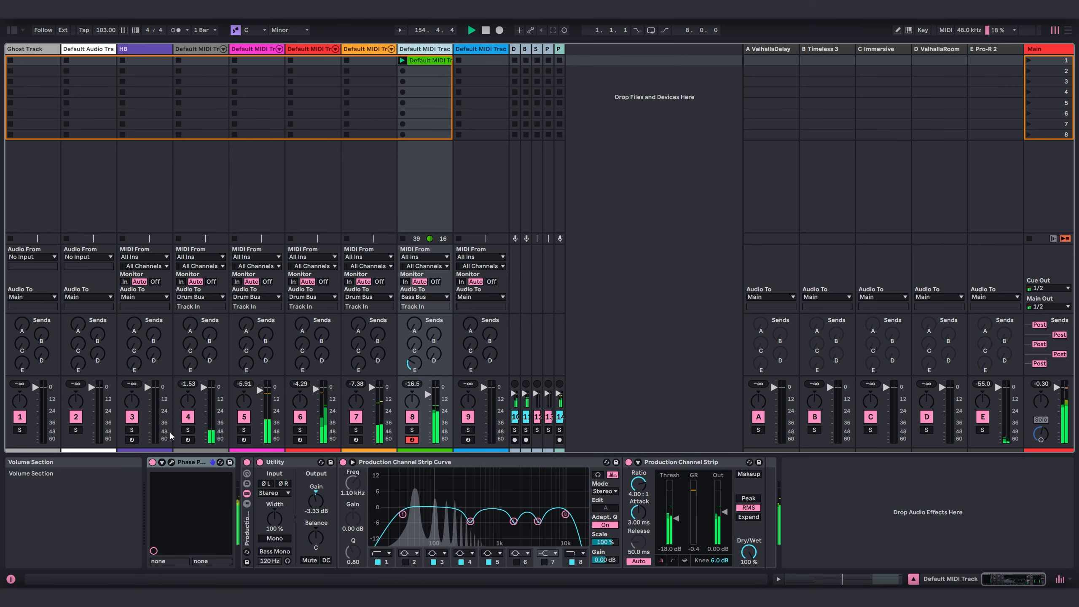
pyautogui.click(172, 463)
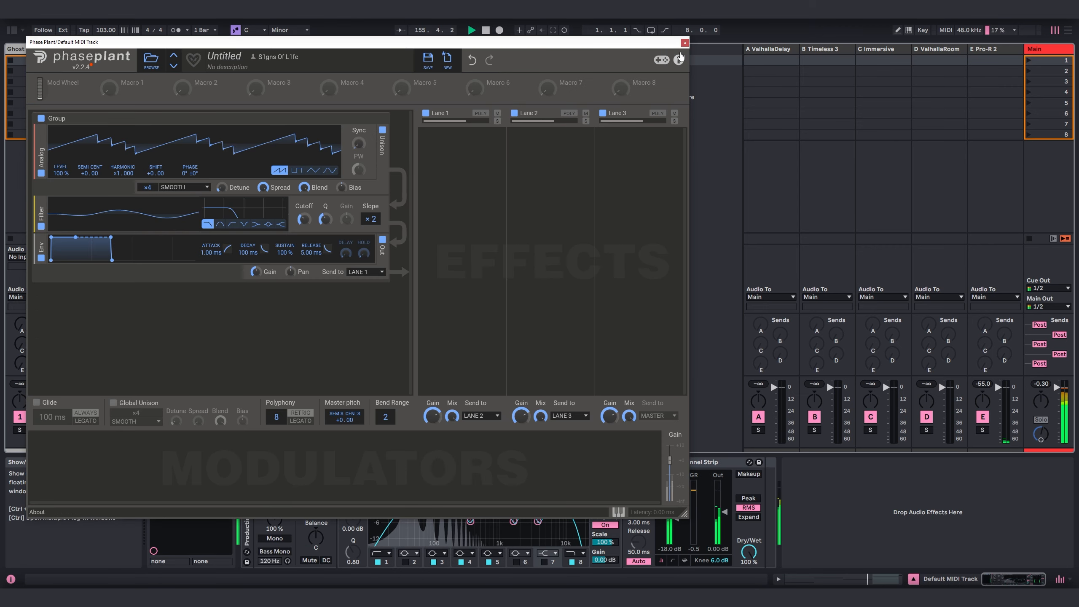
pyautogui.click(684, 43)
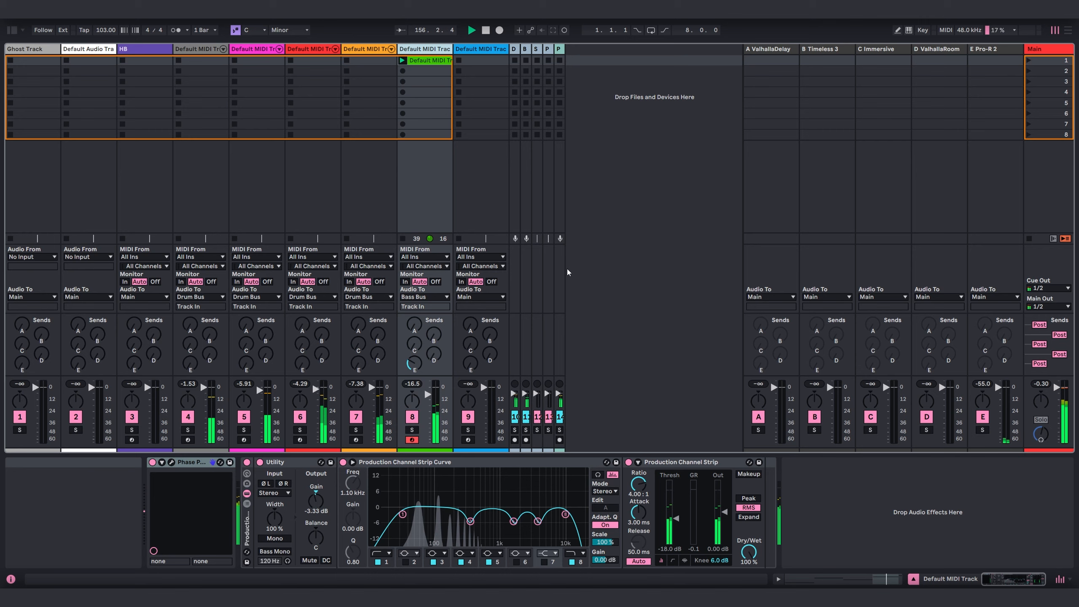
# - Add the Rhythmic Steps sequencer from the Sequencers pack before the instrument slot on MIDI track 4
pyautogui.click(218, 78)
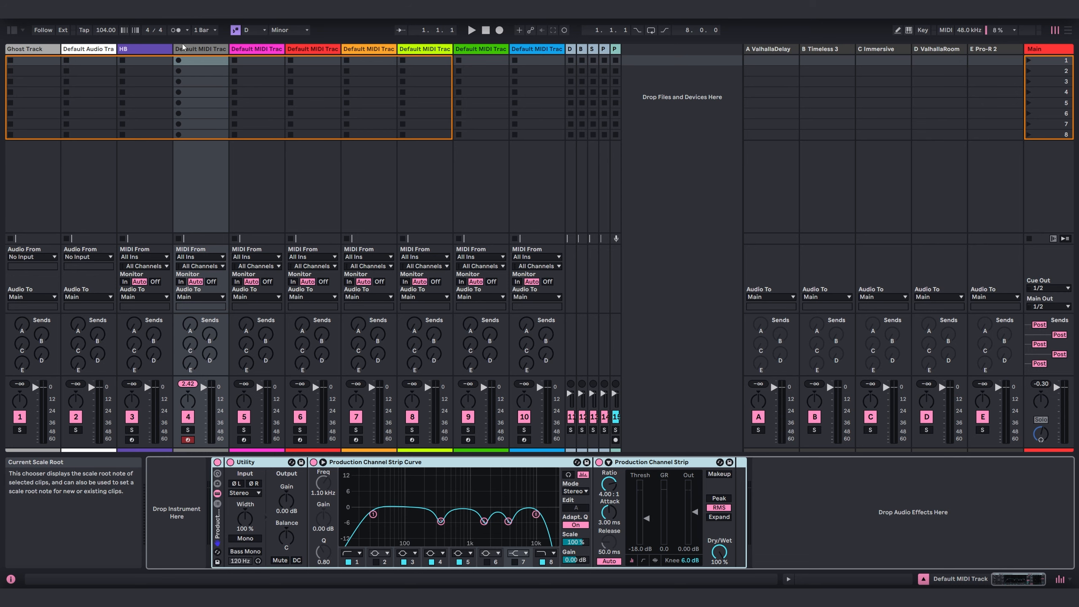
pyautogui.click(14, 30)
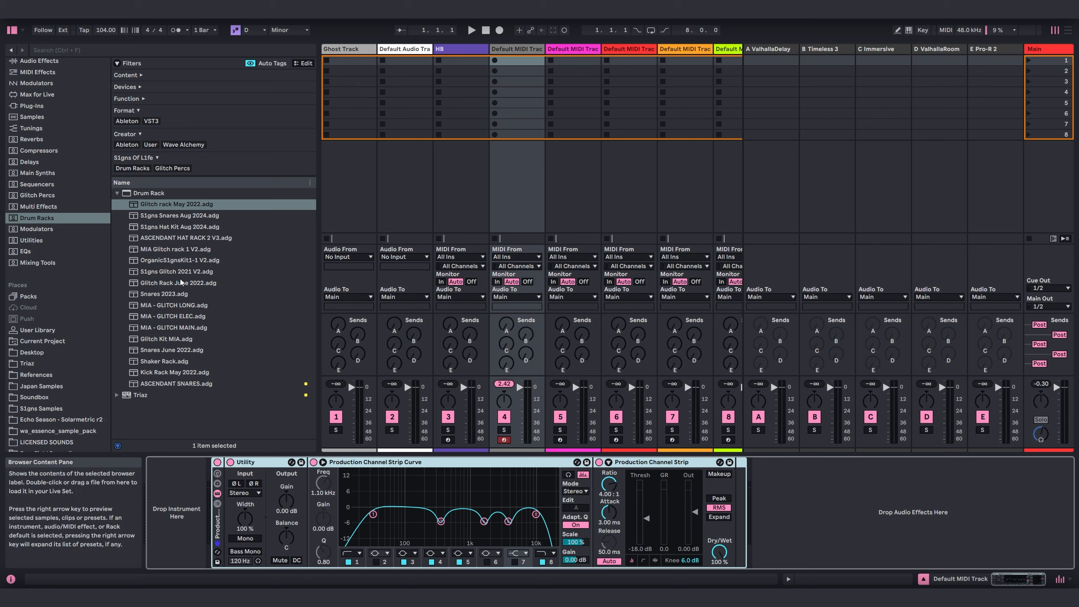
pyautogui.click(29, 296)
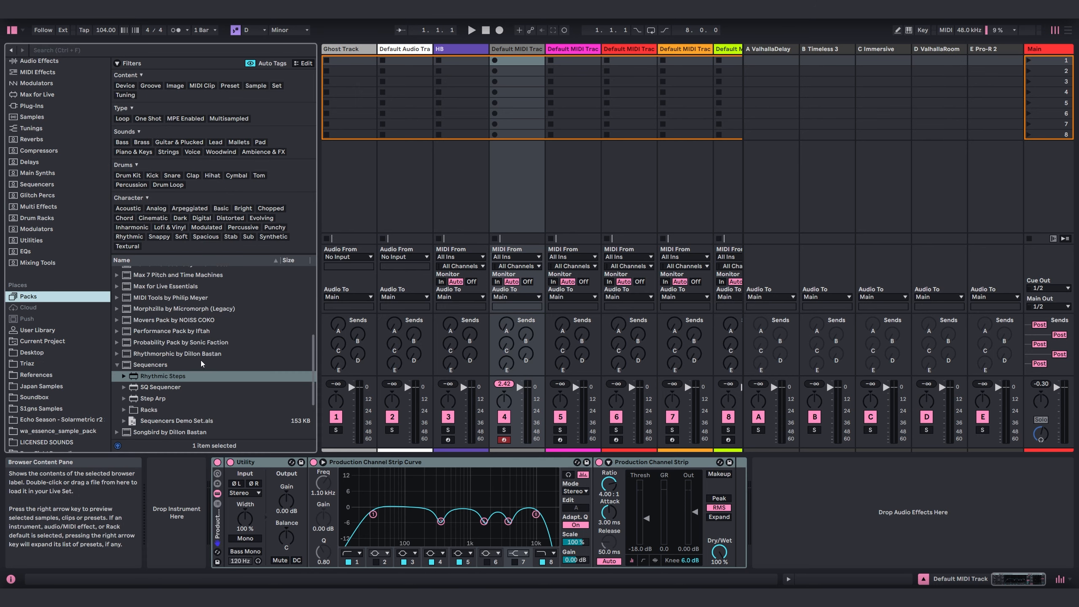
pyautogui.scroll(-3, 153, 348)
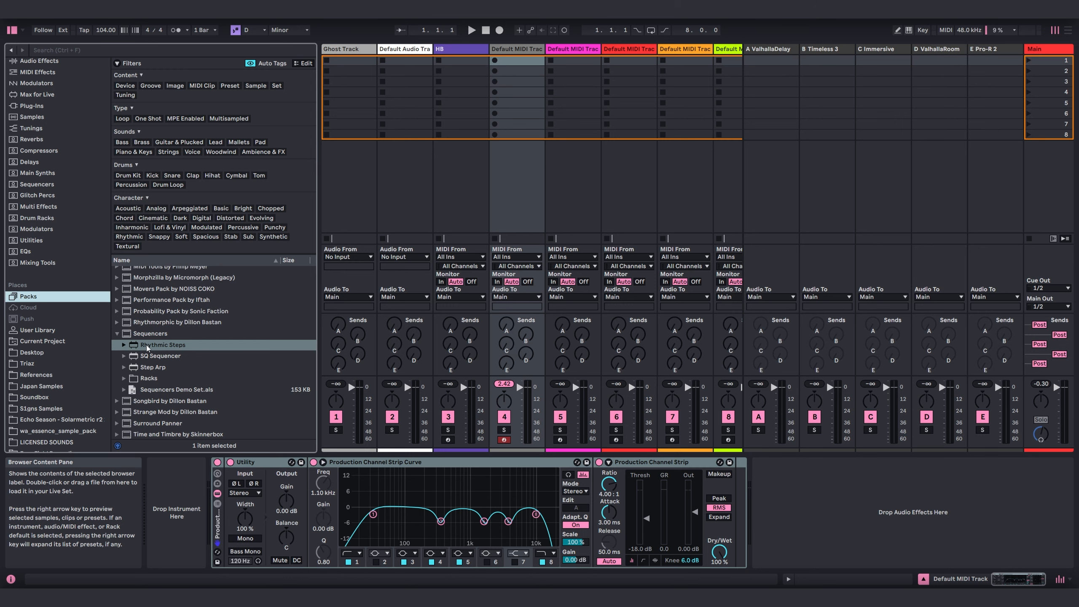
pyautogui.moveTo(149, 348); pyautogui.dragTo(190, 525)
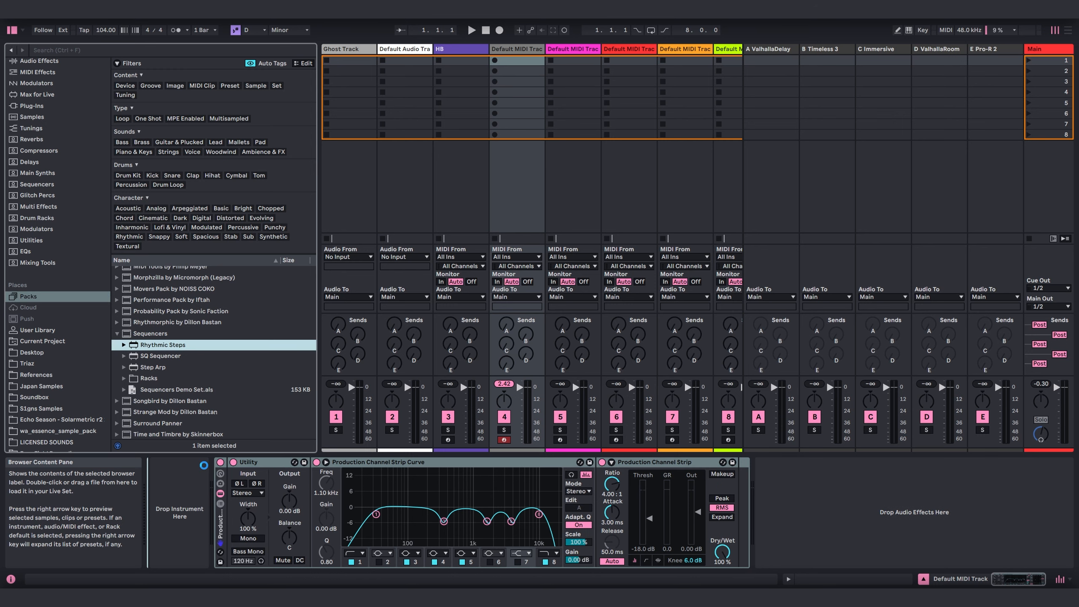
pyautogui.click(12, 30)
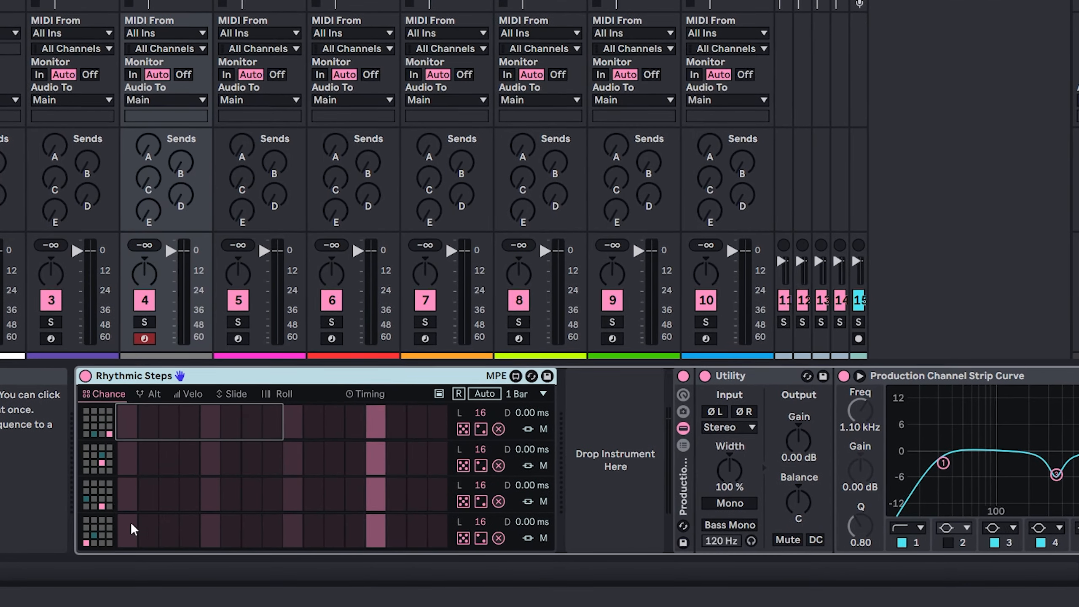
# - Assign the sequencer's third lane to the second pad of the bottom row and its second lane to the third pad
pyautogui.click(94, 506)
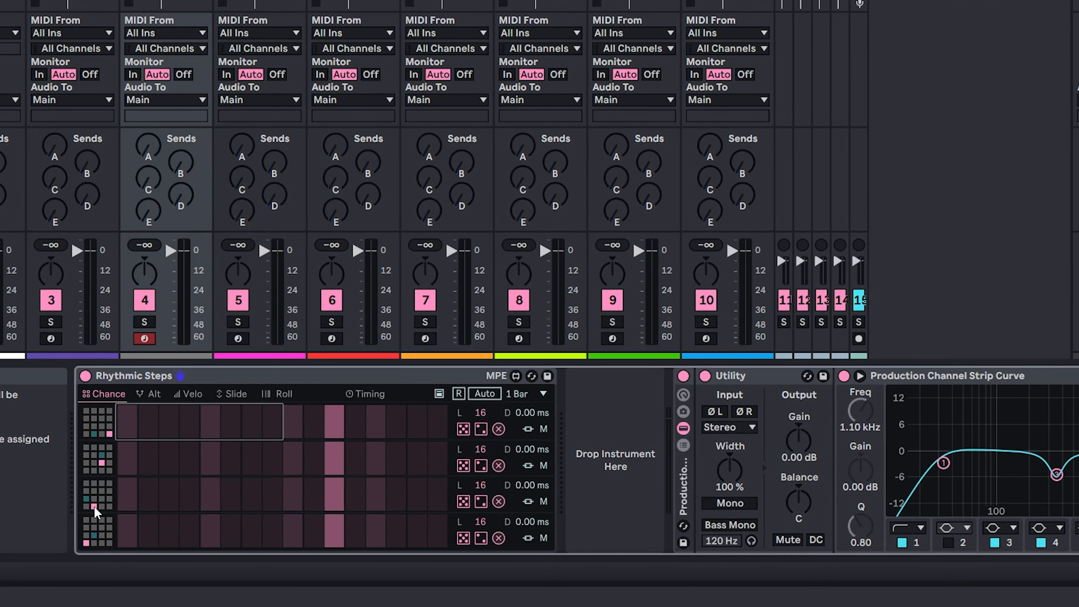
pyautogui.click(101, 469)
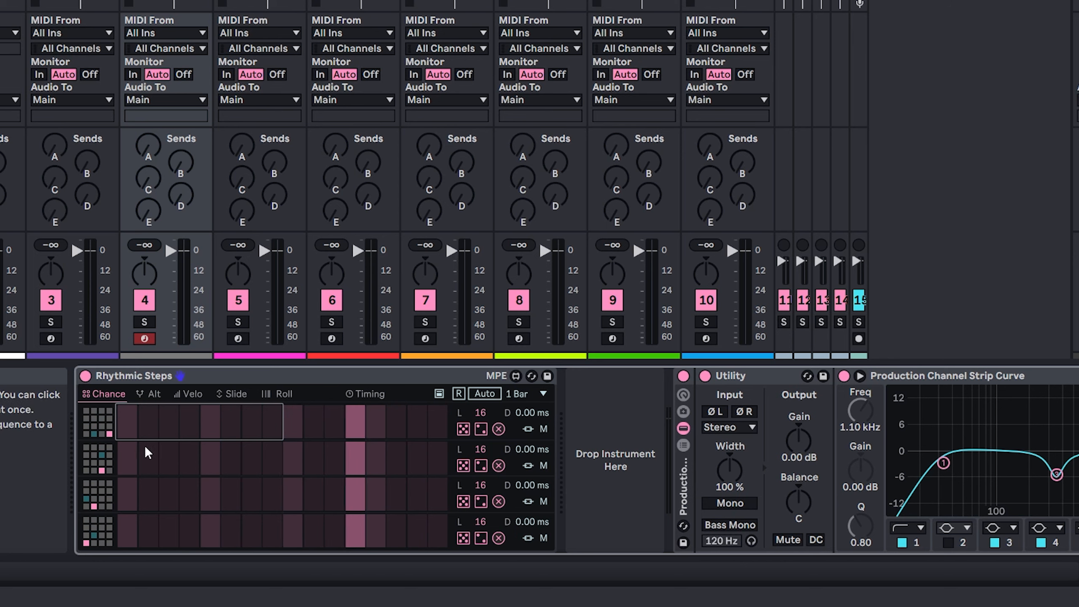
# - Load the Glitch rack May 2022 drum rack after Rhythmic Steps on track 4
pyautogui.hotkey('ctrl', 'alt', 'b')
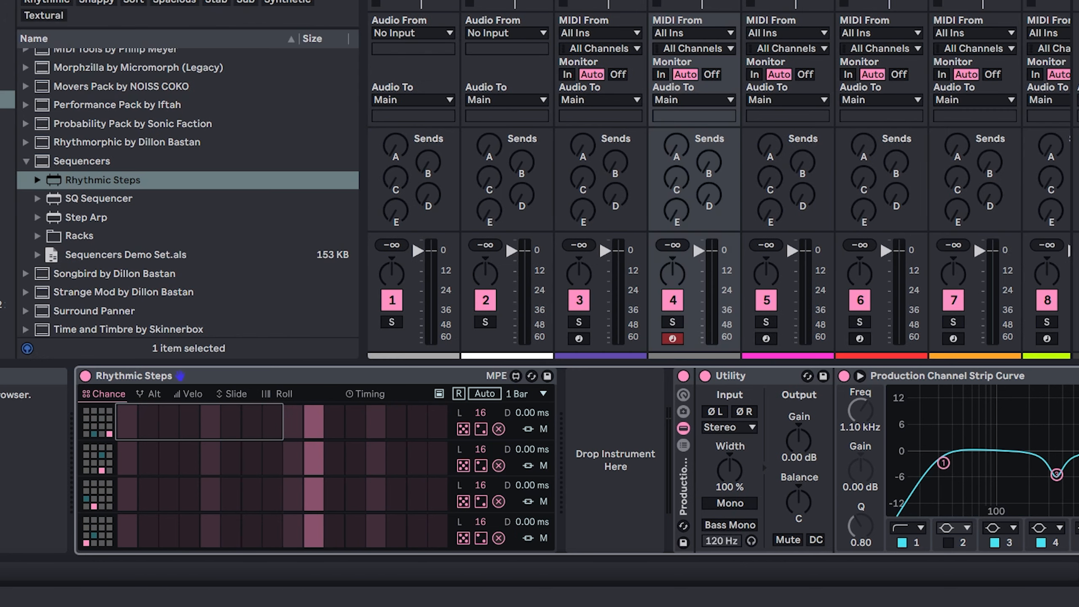
pyautogui.click(1, 1)
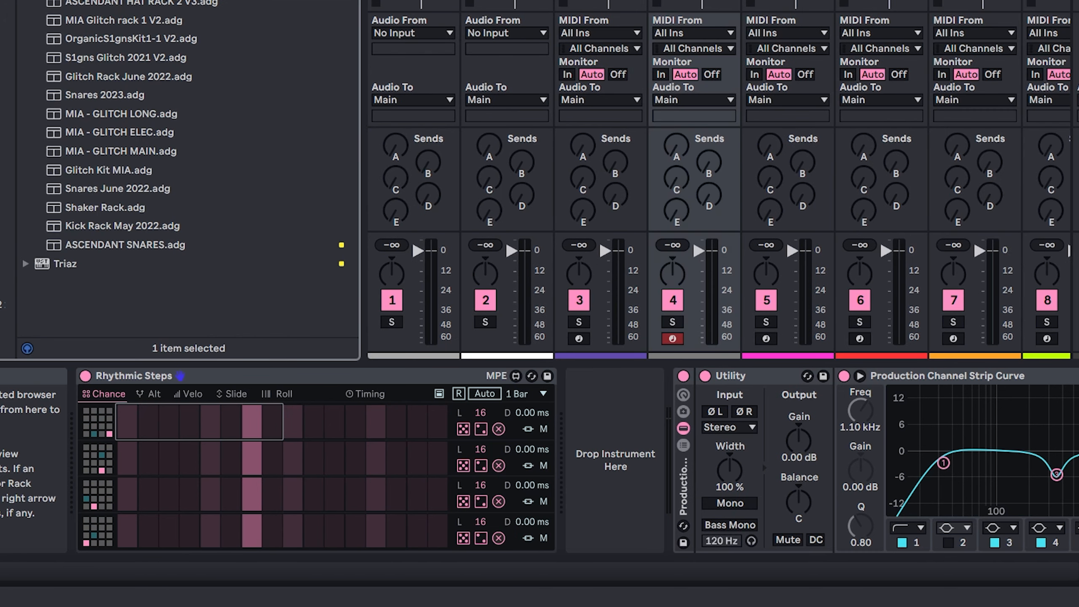
pyautogui.moveTo(127, 2); pyautogui.dragTo(624, 424)
pyautogui.hotkey('ctrl', 'alt', 'b')
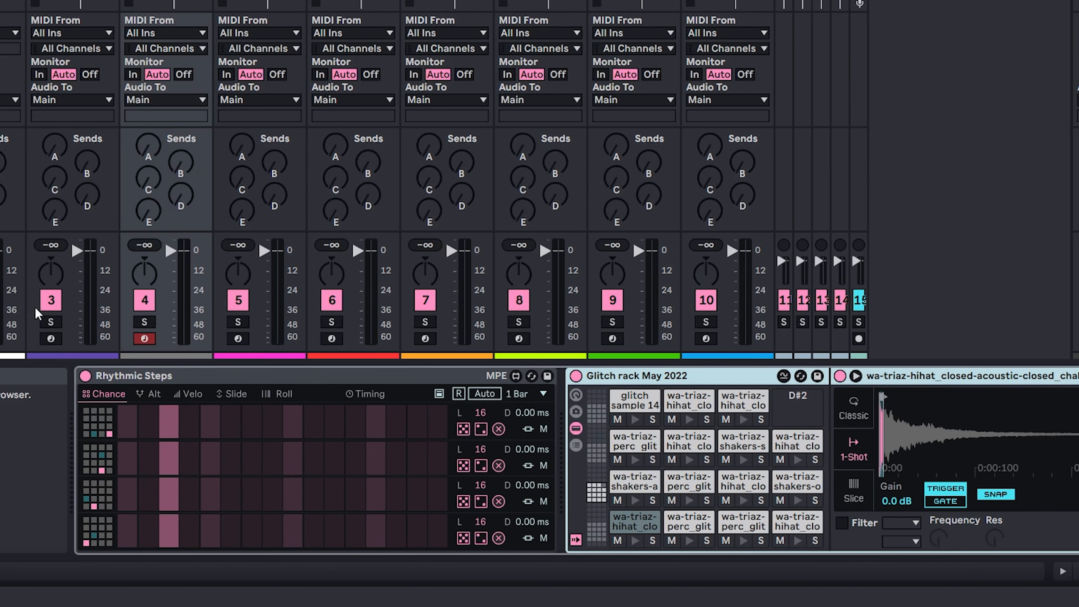
# - Draw chance bars in the bottom lane on steps 1, 2, 7 to 9, 12, 13, 15 and 16, with a full-height bar on step 11
pyautogui.click(125, 534)
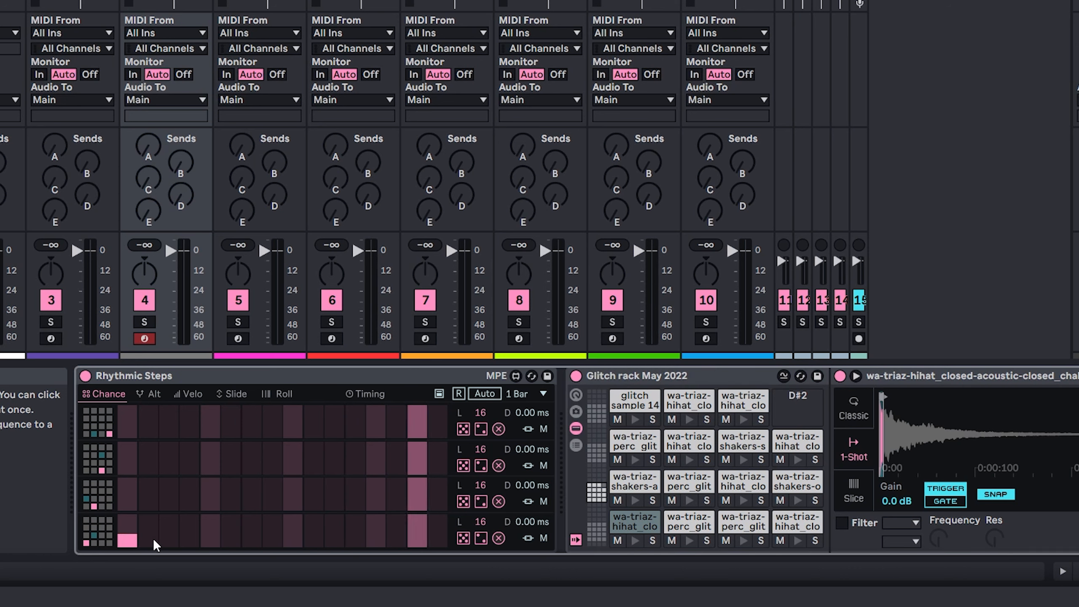
pyautogui.click(151, 540)
pyautogui.click(249, 536)
pyautogui.moveTo(246, 536); pyautogui.dragTo(293, 535)
pyautogui.click(355, 544)
pyautogui.click(417, 528)
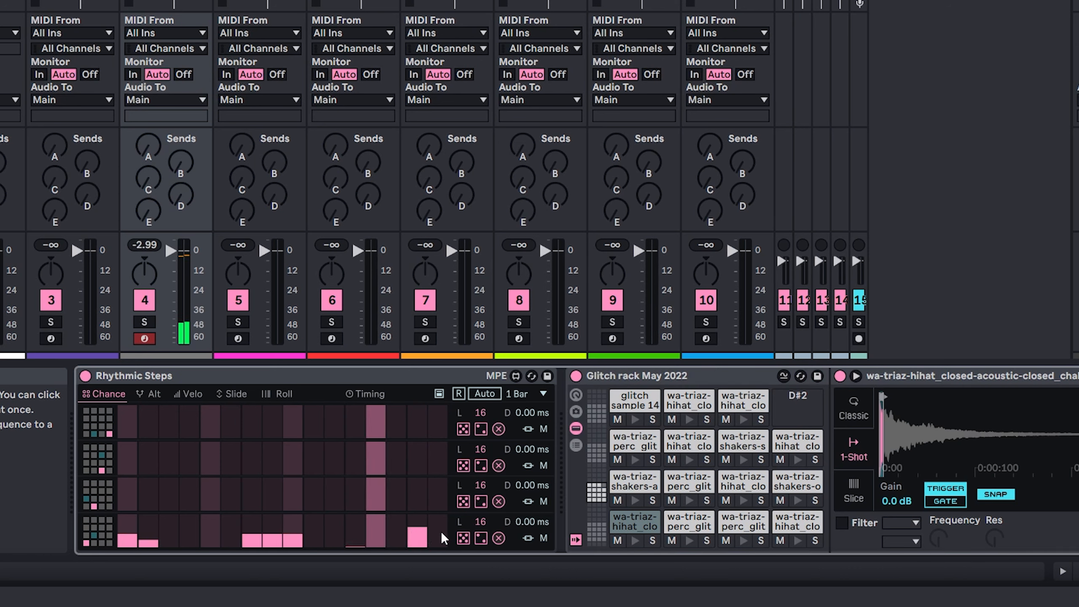
pyautogui.click(444, 529)
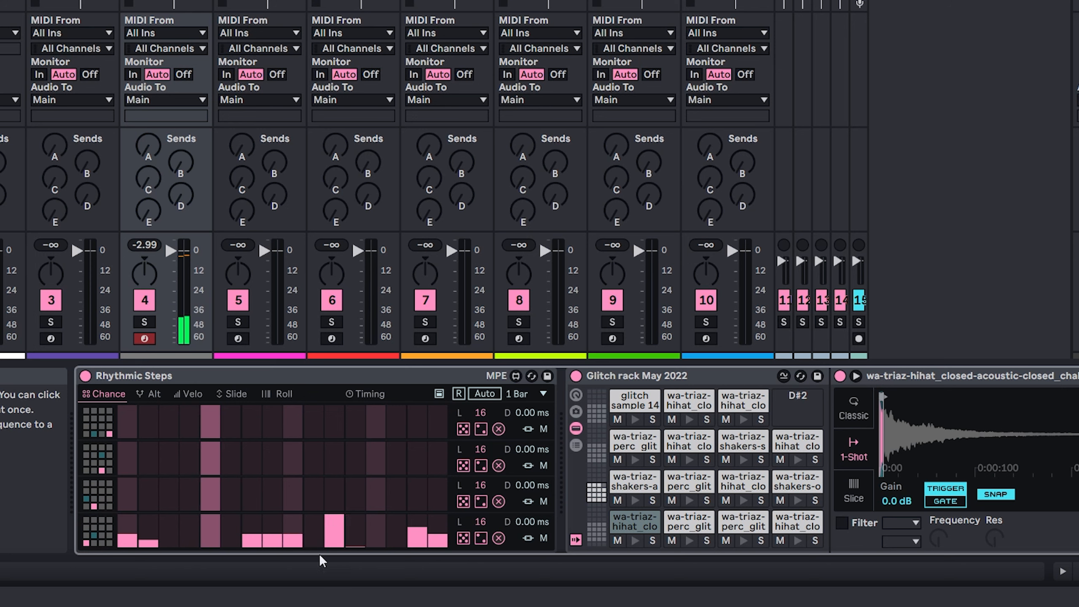
pyautogui.click(335, 526)
pyautogui.click(379, 533)
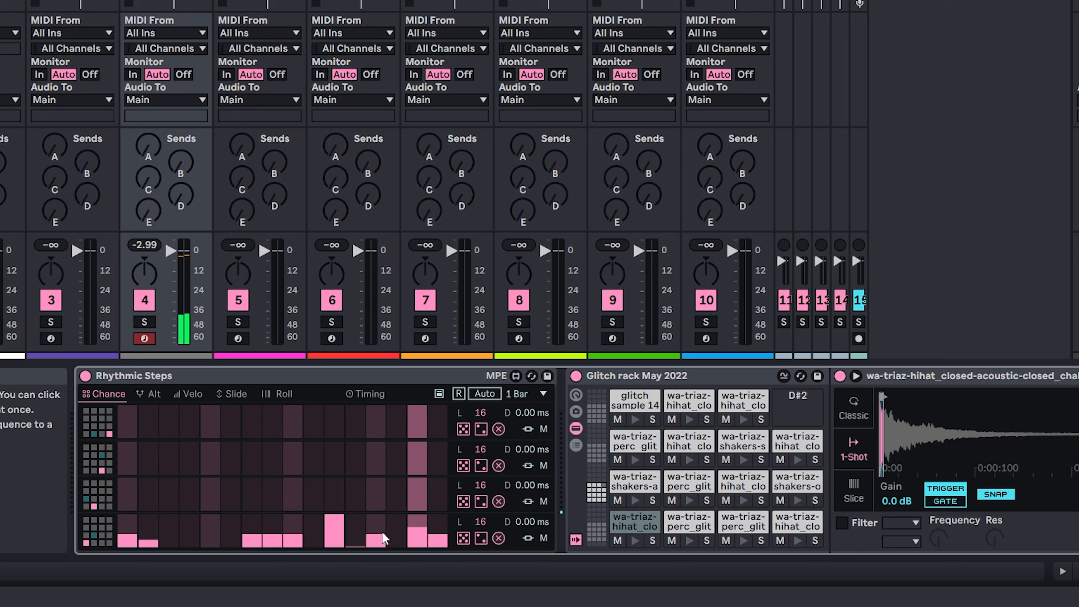
# - Draw chance bars in the third lane on steps 1, 3, 5, 8, 11, 13, 15 and 16, making step 15 the highest
pyautogui.click(270, 499)
pyautogui.click(210, 498)
pyautogui.click(168, 498)
pyautogui.click(129, 498)
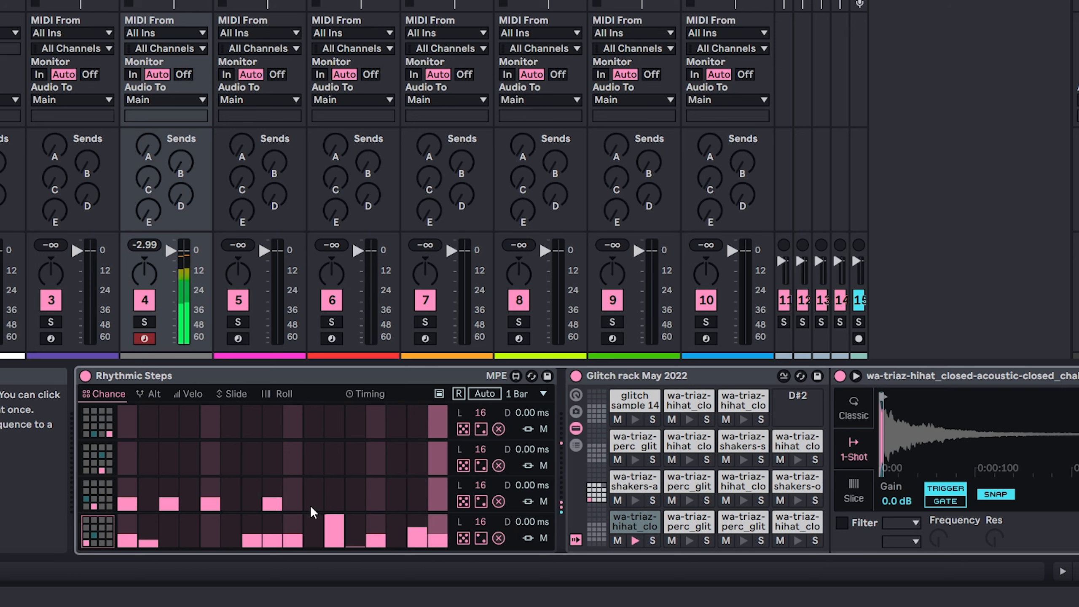
pyautogui.click(333, 500)
pyautogui.click(375, 491)
pyautogui.click(409, 485)
pyautogui.click(438, 496)
# - Add a chance bar on step 2 of the second lane and reassign that lane to the third pad of the bottom row
pyautogui.click(149, 461)
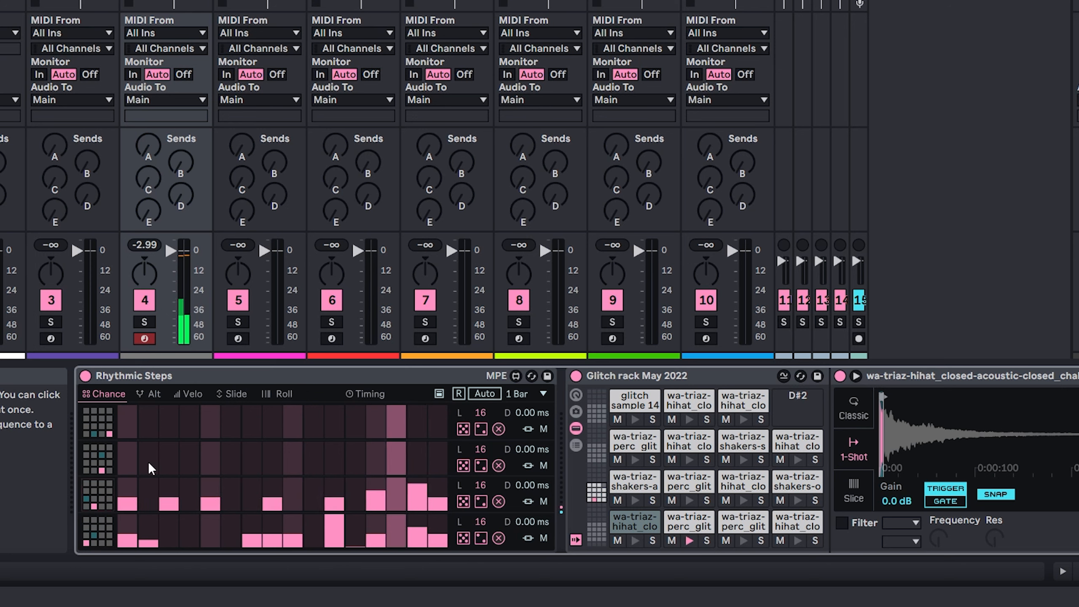
pyautogui.click(108, 470)
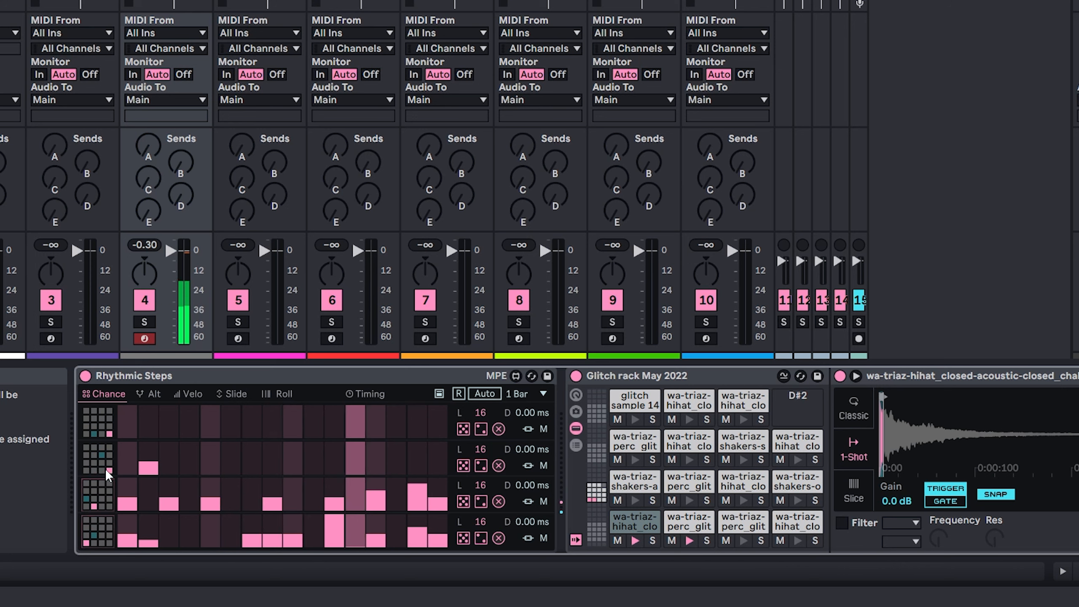
pyautogui.click(103, 470)
# - Draw chance bars of similar height in the top lane on steps 1, 3 to 5, 7 to 9 and 15
pyautogui.click(132, 423)
pyautogui.moveTo(168, 431); pyautogui.dragTo(210, 430)
pyautogui.moveTo(252, 425); pyautogui.dragTo(274, 424)
pyautogui.click(298, 424)
pyautogui.click(416, 425)
# - Add chance bars to the second lane on steps 10, 12, 15 and 16
pyautogui.click(313, 467)
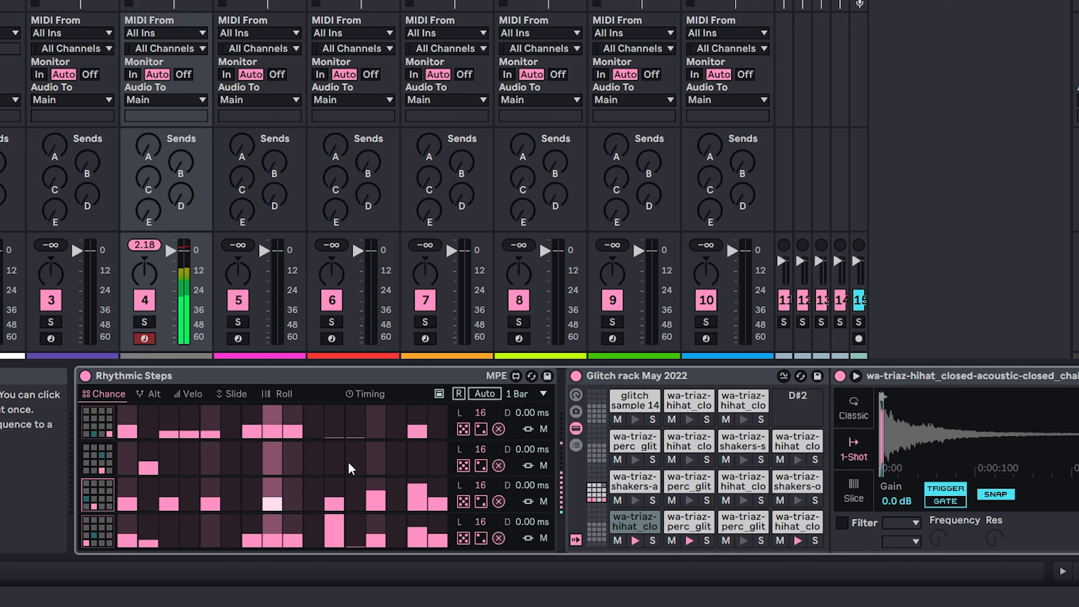
pyautogui.click(348, 461)
pyautogui.moveTo(415, 460); pyautogui.dragTo(437, 460)
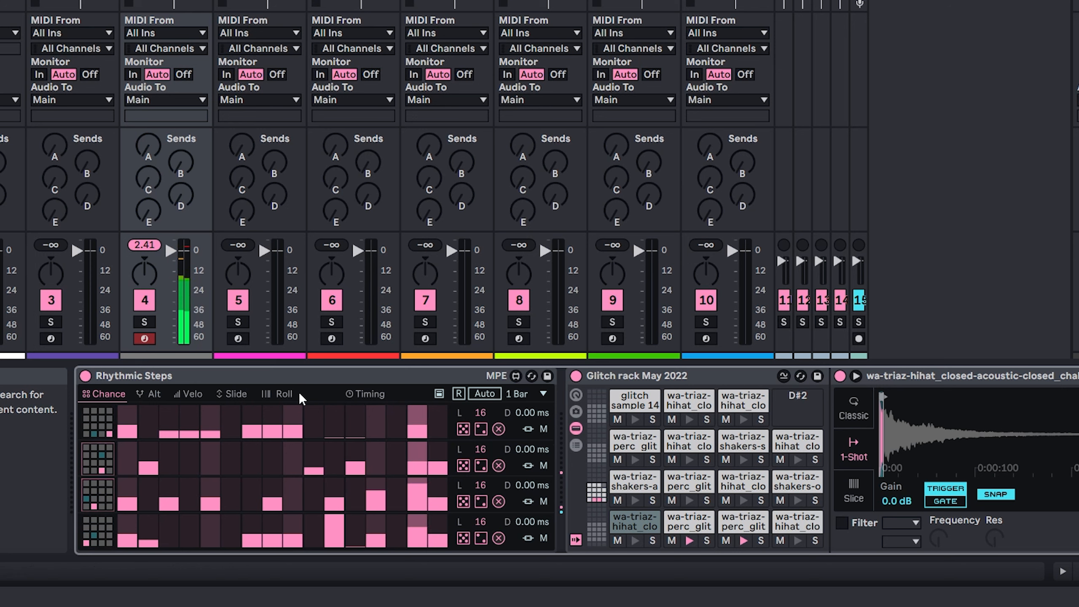
# - Compare the Alt page's pad assignments and empty lanes with the Chance page, ending on the Alt page
pyautogui.click(155, 393)
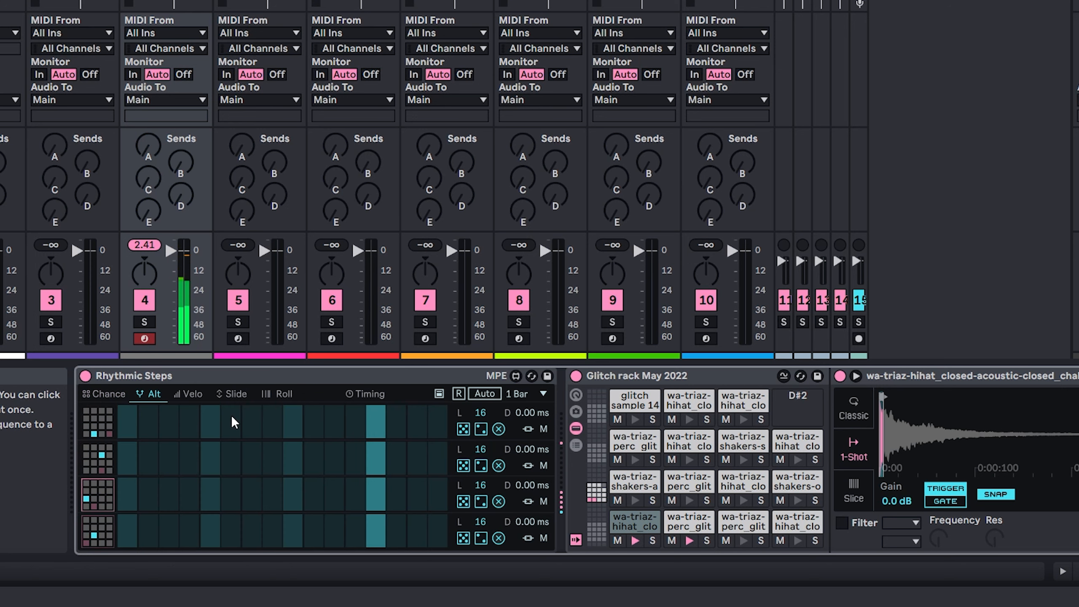
pyautogui.click(107, 391)
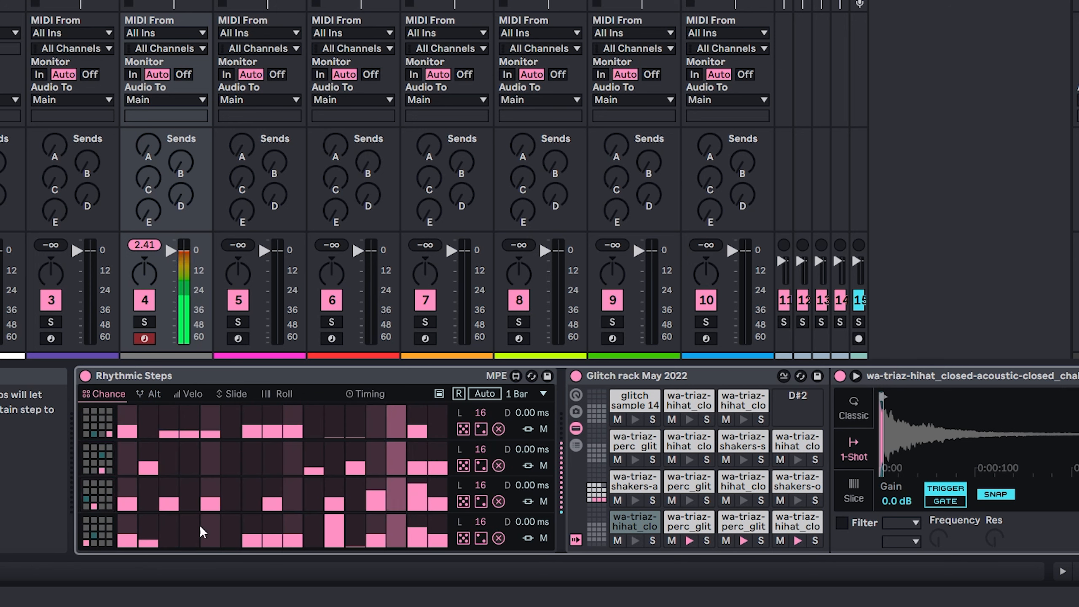
pyautogui.click(155, 394)
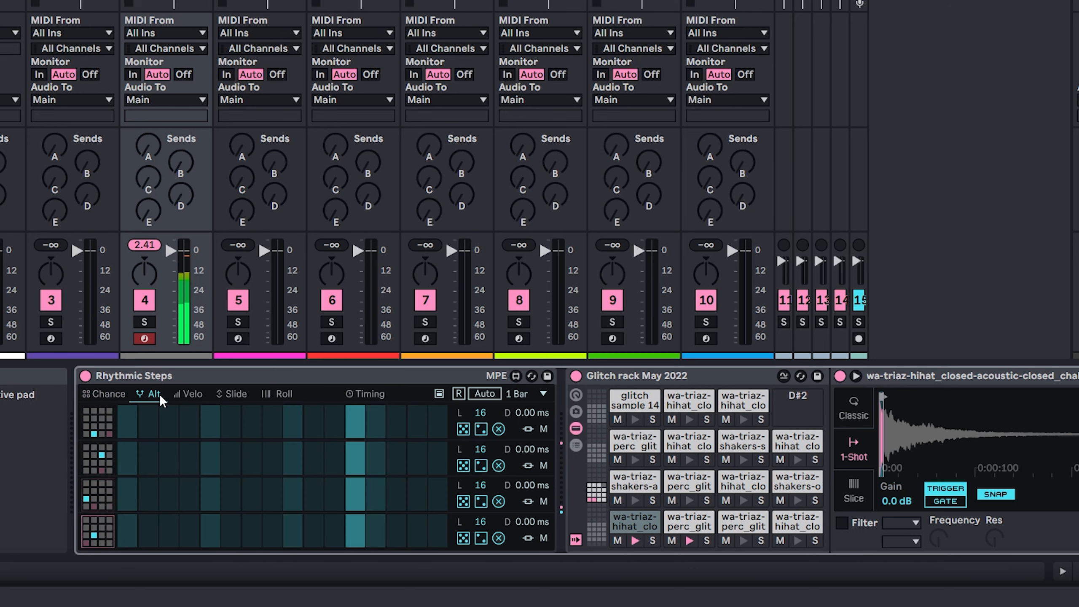
# - Assign the alternate pads of the four lanes, from lowest to top lane, to the first through fourth pads of the rack's second-lowest row
pyautogui.click(87, 535)
pyautogui.click(92, 497)
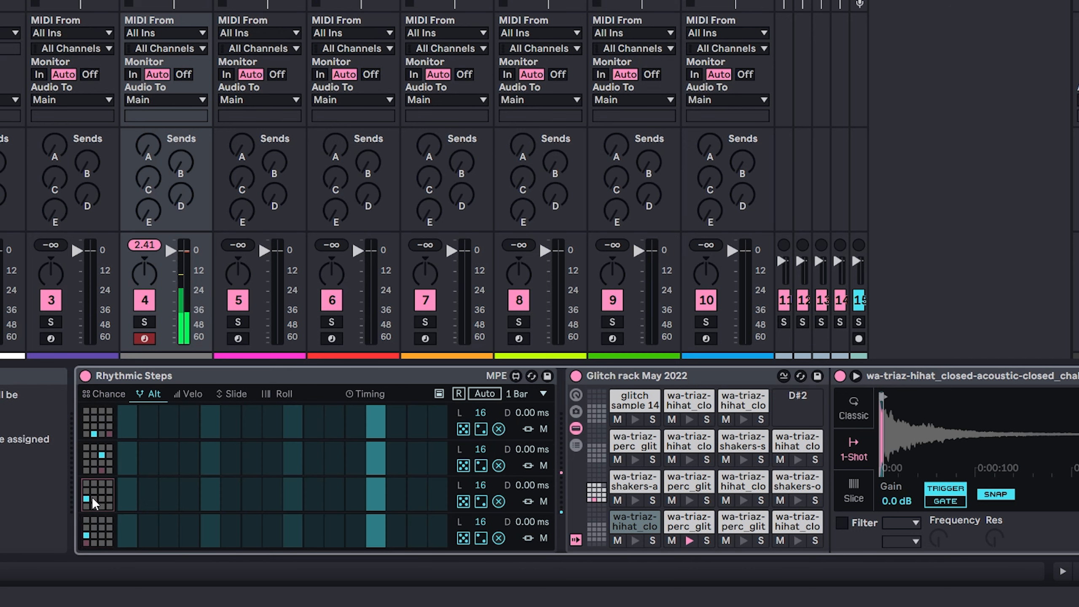
pyautogui.click(98, 461)
pyautogui.click(109, 425)
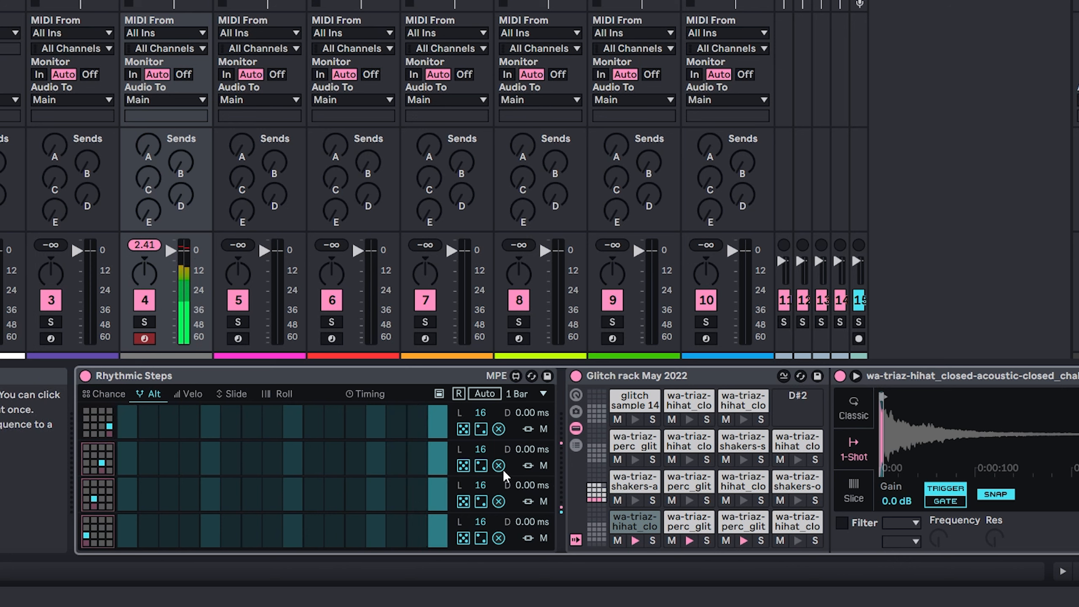
# - Draw Alt bars on steps 1, 4 and 12 of the bottom lane and steps 2 to 4, 6, 9, 12 and 15 of the third lane
pyautogui.click(128, 527)
pyautogui.click(189, 534)
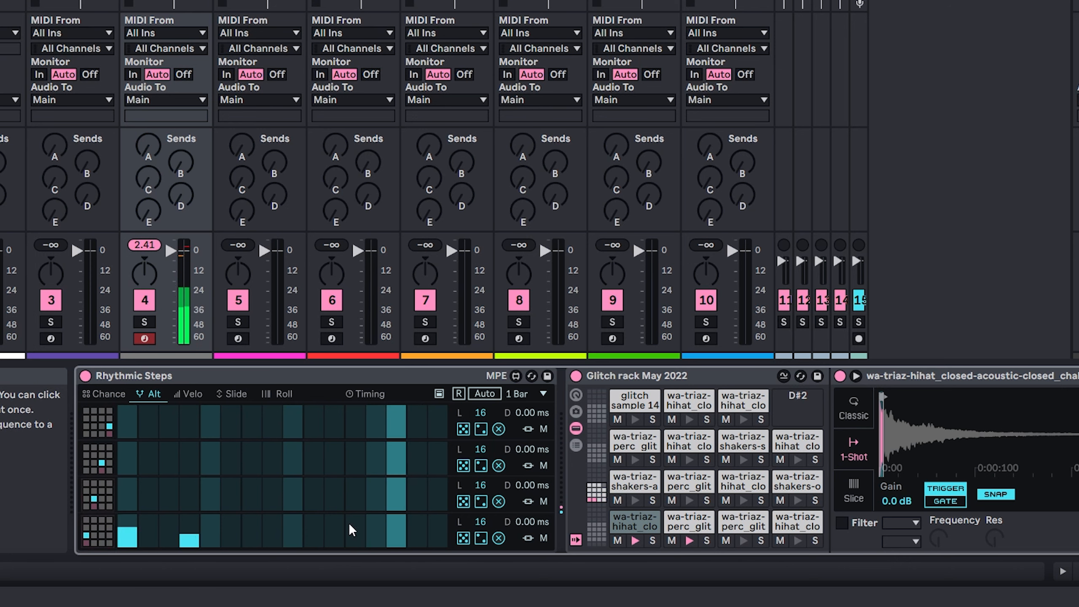
pyautogui.click(355, 527)
pyautogui.click(417, 499)
pyautogui.click(355, 493)
pyautogui.click(293, 498)
pyautogui.click(230, 498)
pyautogui.moveTo(189, 494); pyautogui.dragTo(148, 499)
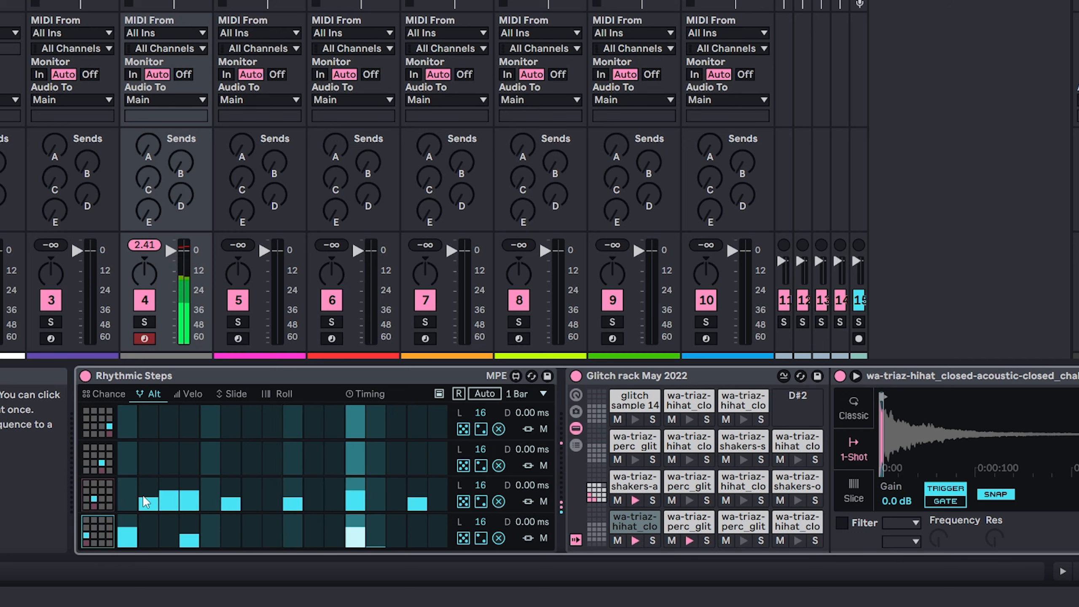
# - Draw Alt bars on steps 2, 3, 6 to 8, 10, 11, 13, 14 of the second lane and 1, 2, 5, 8, 11, 13, 14, 16 of the top lane
pyautogui.moveTo(148, 457); pyautogui.dragTo(272, 462)
pyautogui.moveTo(314, 468)
pyautogui.mouseDown()
pyautogui.moveTo(399, 455)
pyautogui.moveTo(376, 432)
pyautogui.mouseUp()
pyautogui.click(437, 432)
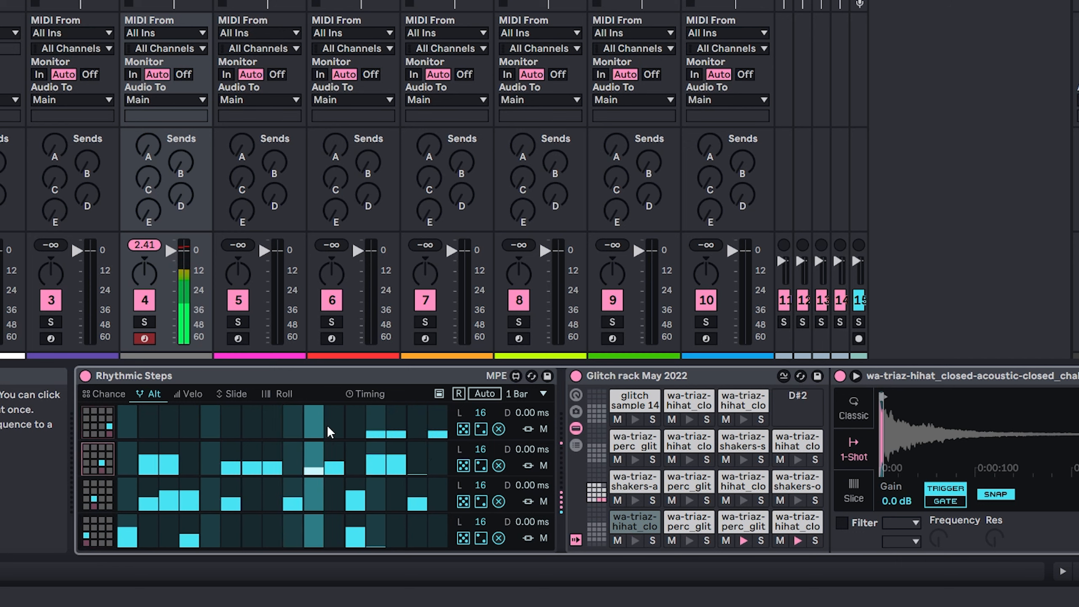
pyautogui.click(333, 425)
pyautogui.click(272, 432)
pyautogui.moveTo(229, 435); pyautogui.dragTo(128, 419)
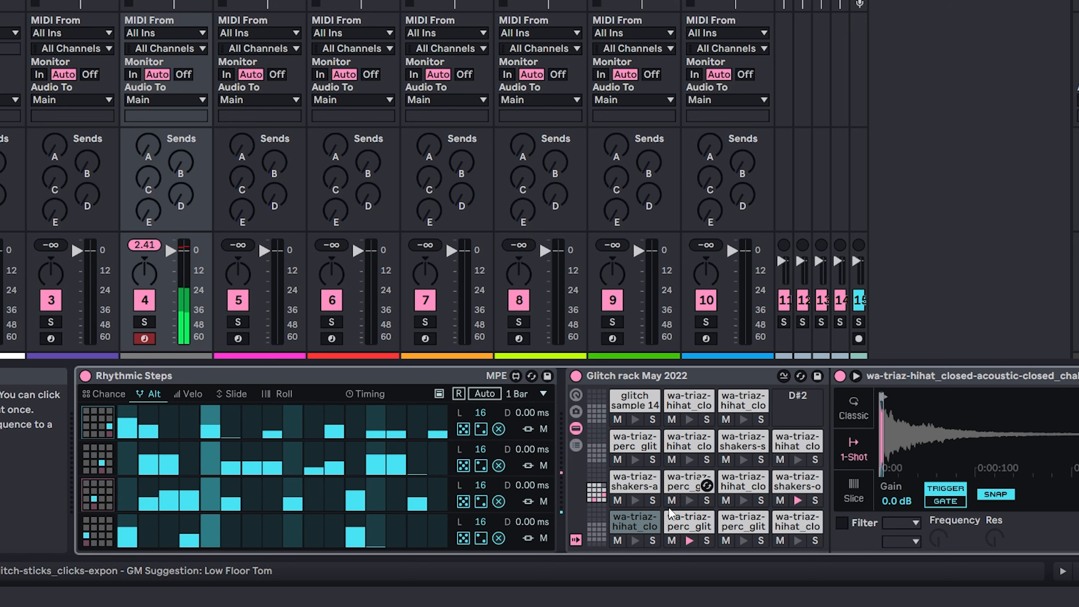
# - Add a tall chance bar on step 6 and a low Alt bar on step 16 of the bottom lane
pyautogui.click(104, 393)
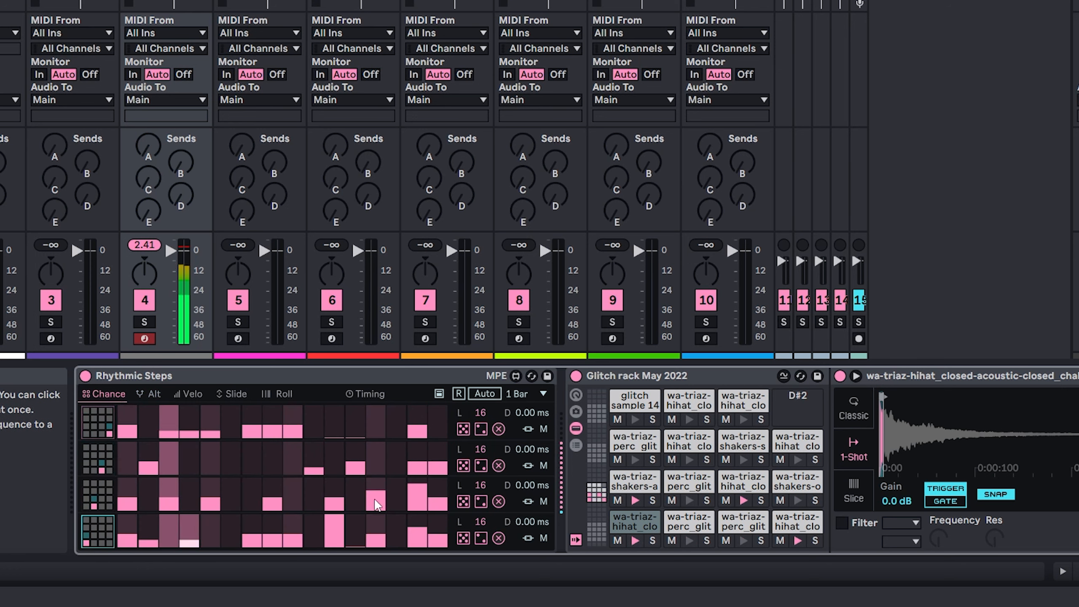
pyautogui.click(234, 523)
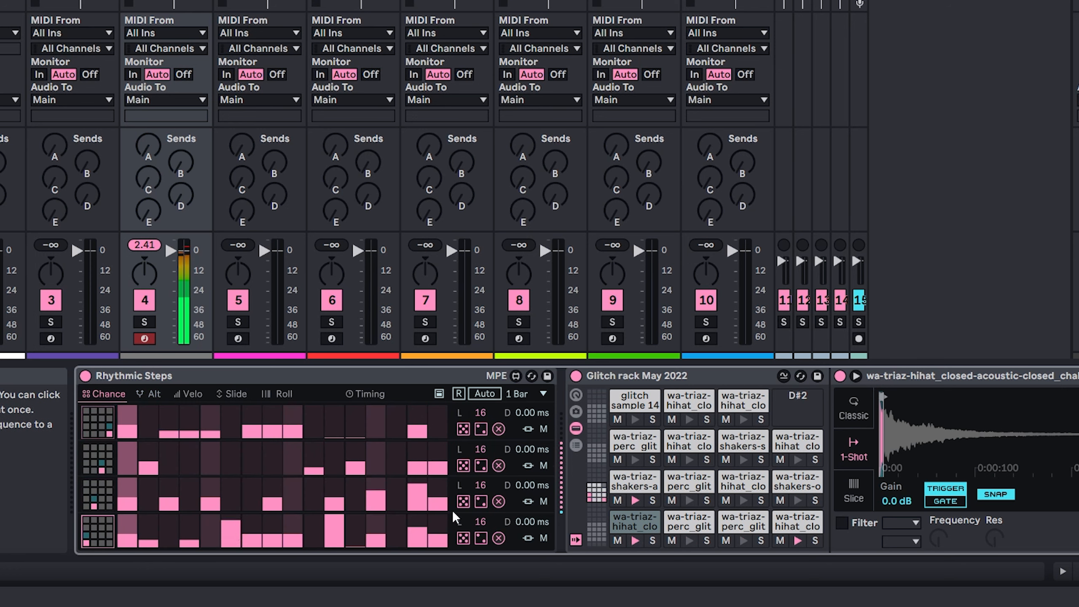
pyautogui.click(160, 390)
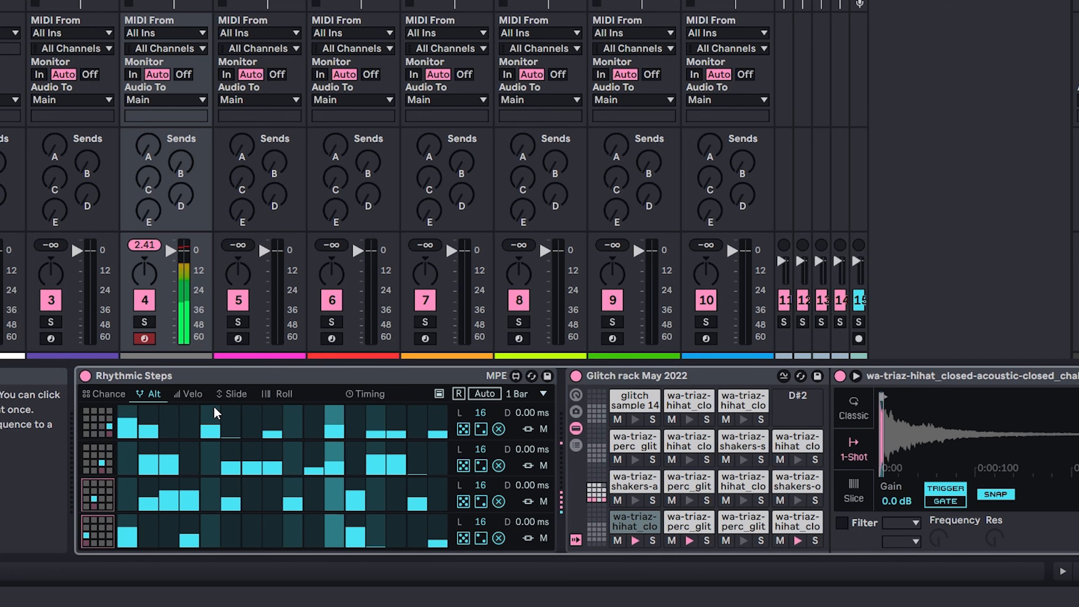
# - Randomize the velocity patterns of all four lanes, working from the bottom lane to the top one
pyautogui.click(192, 394)
pyautogui.click(463, 538)
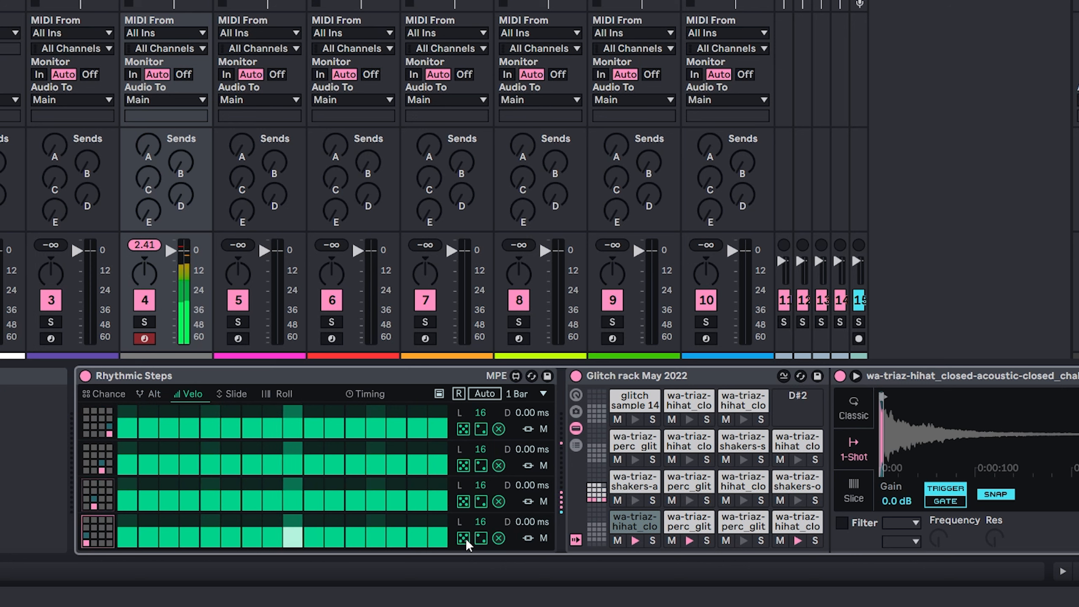
pyautogui.click(463, 501)
pyautogui.click(464, 501)
pyautogui.click(463, 464)
pyautogui.click(462, 428)
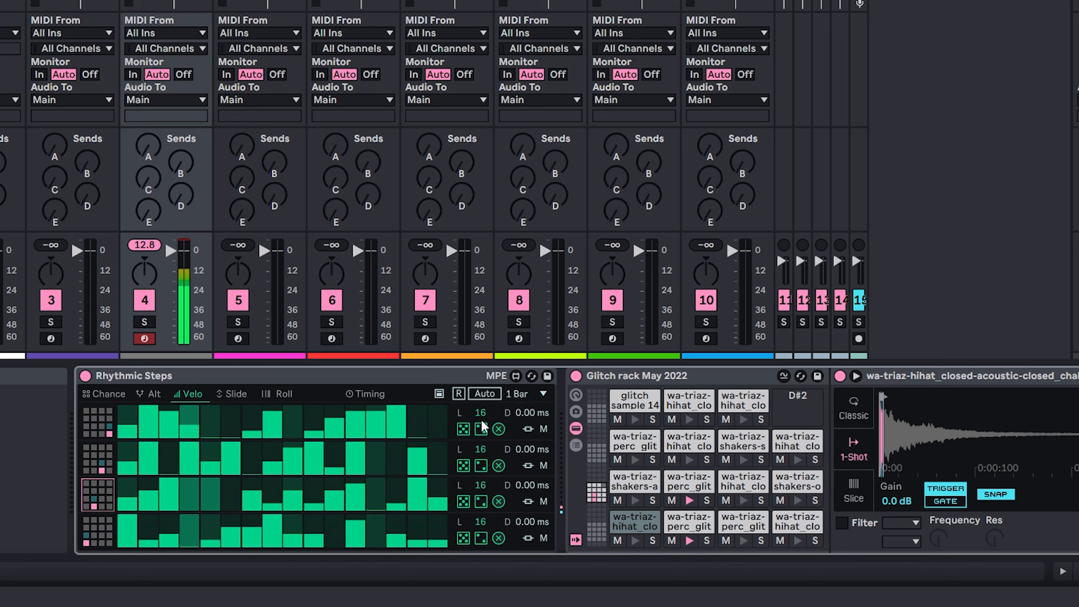
# - Partially re-randomize the velocity patterns of all four lanes, working from the top lane down
pyautogui.click(481, 429)
pyautogui.click(482, 427)
pyautogui.click(481, 465)
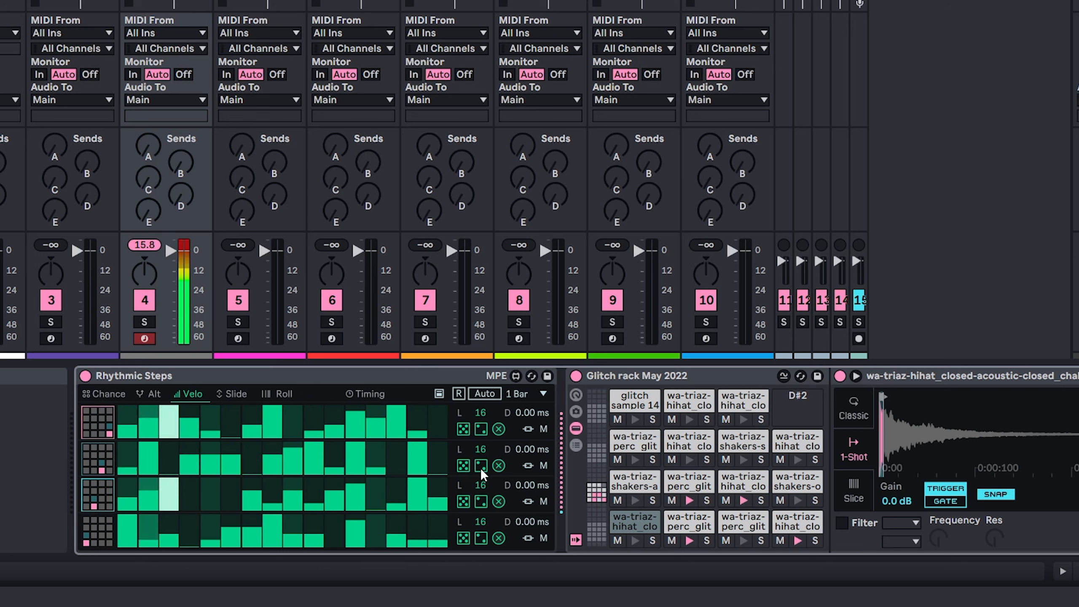
pyautogui.click(480, 501)
pyautogui.click(482, 535)
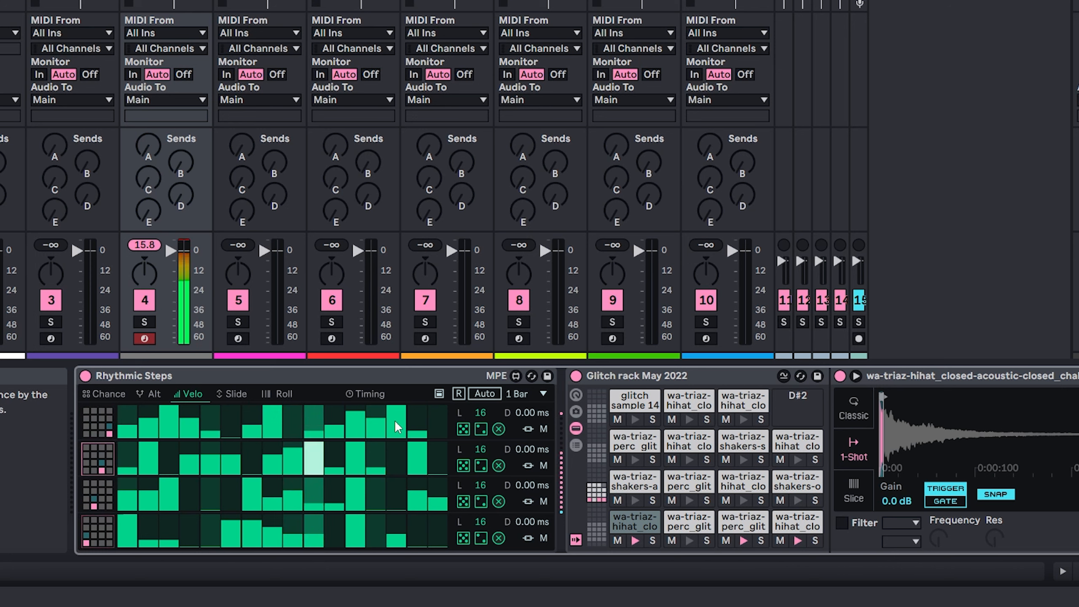
# - View the Slide page, then add low Roll bars on steps 1, 5 and 7 of the bottom lane and step 11 of the third lane
pyautogui.click(230, 393)
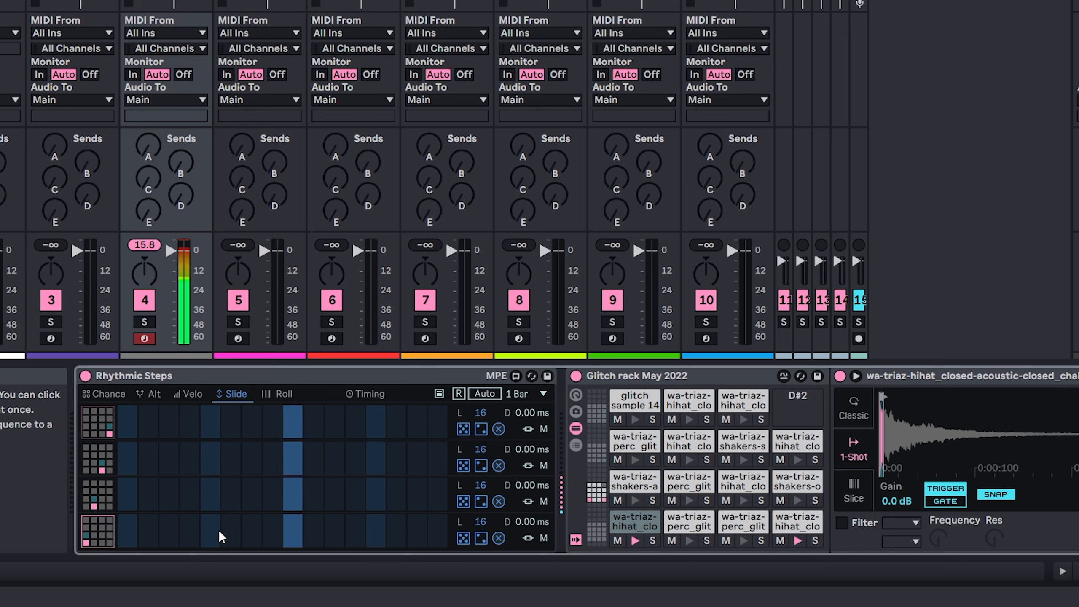
pyautogui.click(285, 392)
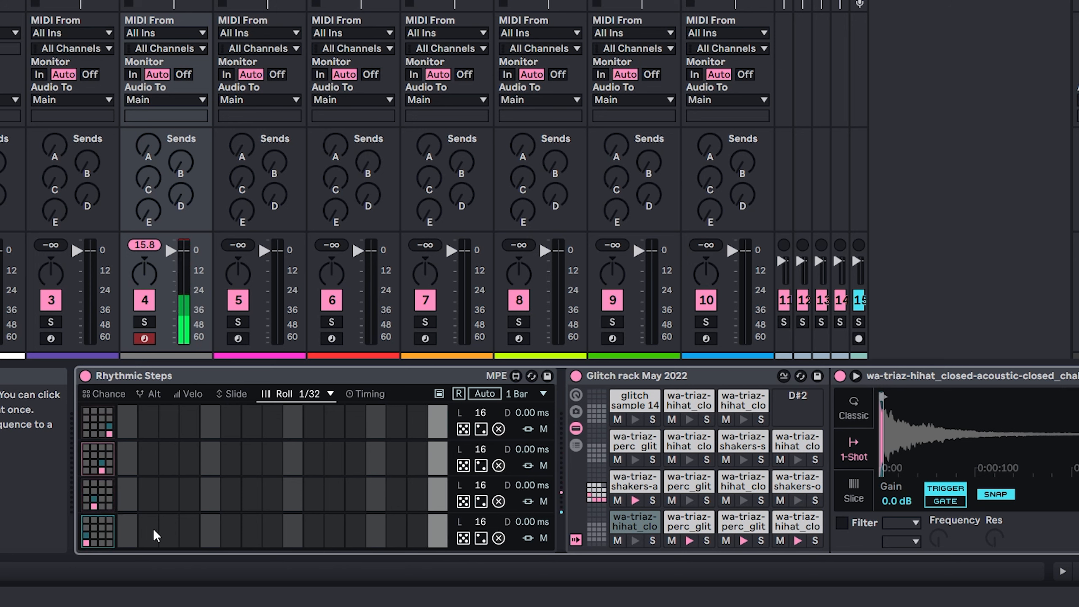
pyautogui.click(127, 540)
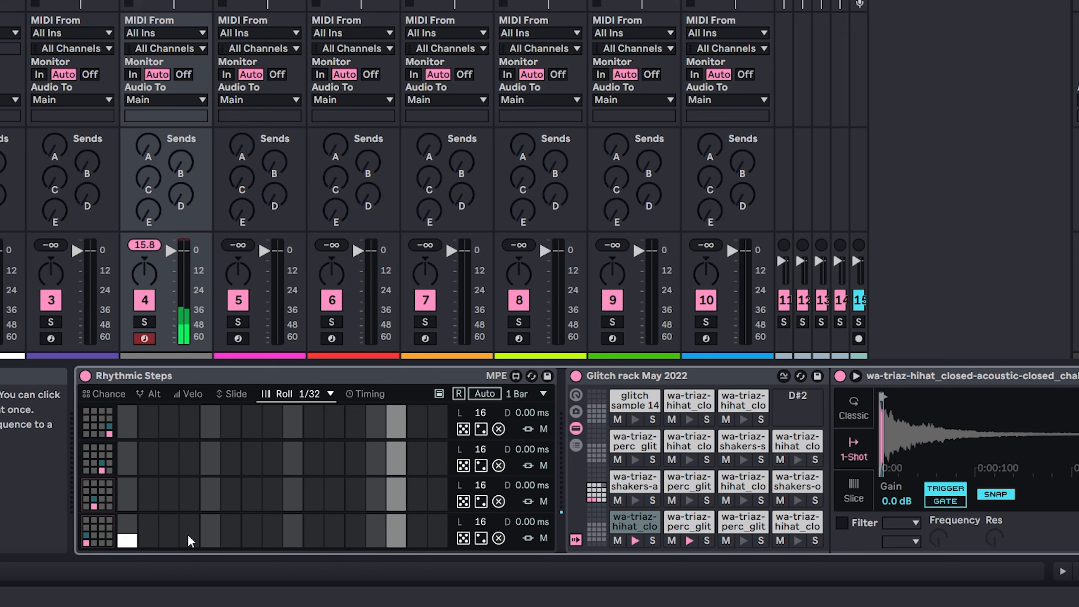
pyautogui.click(212, 539)
pyautogui.click(251, 539)
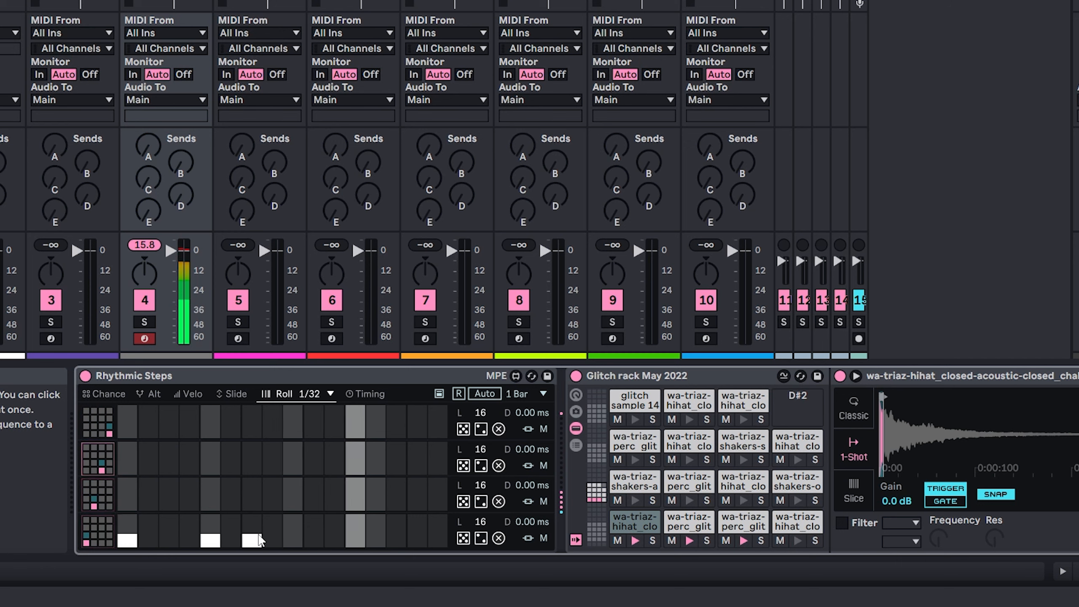
pyautogui.click(334, 503)
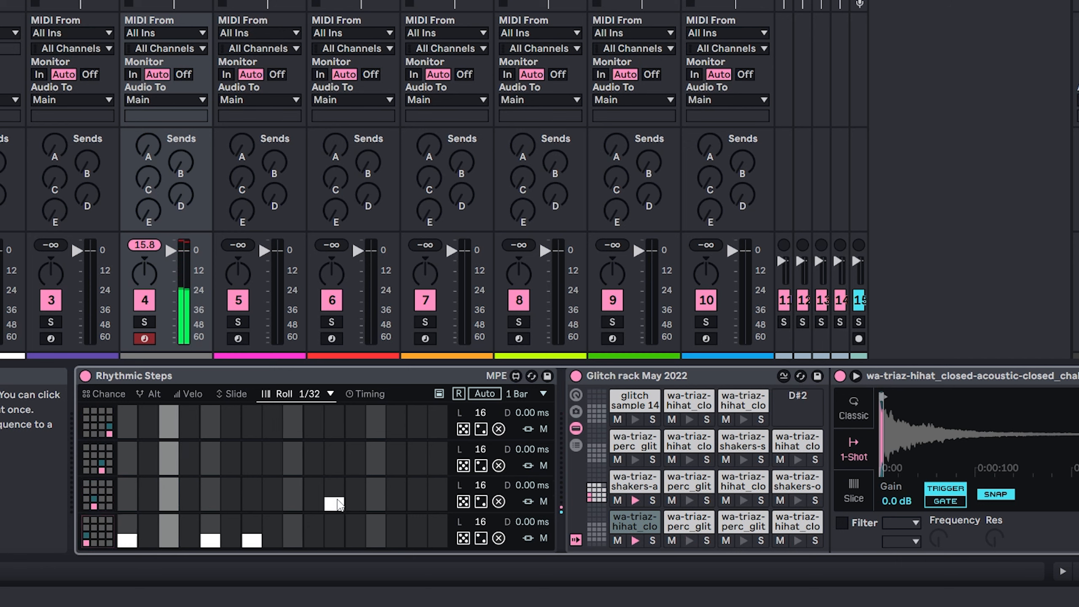
# - Review the roll rate options, keeping 1/32, and add low Roll bars on steps 14 and 7 of the top lane
pyautogui.click(311, 394)
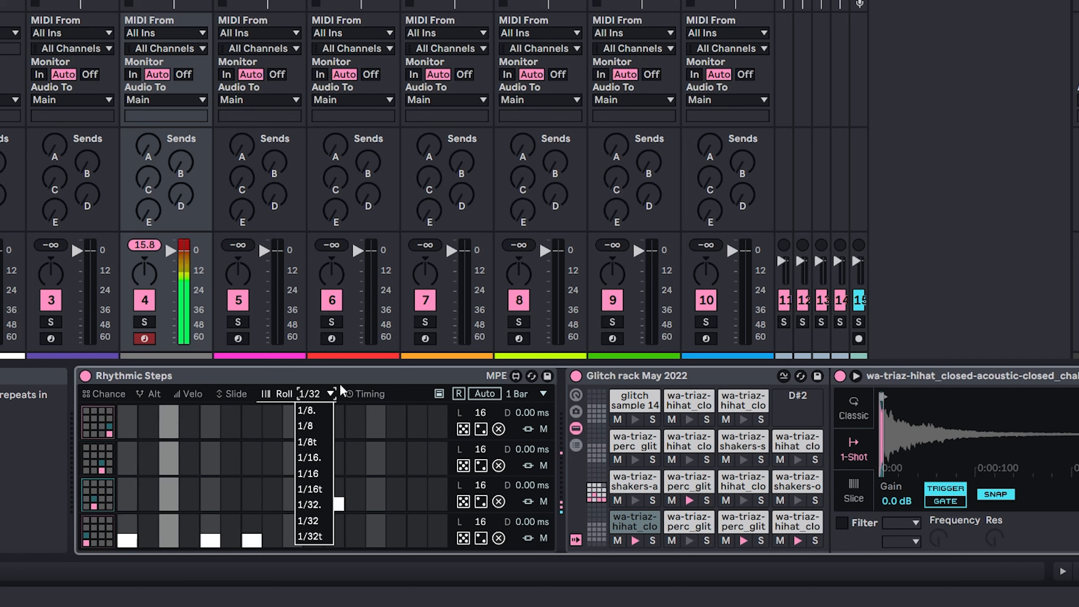
pyautogui.click(320, 379)
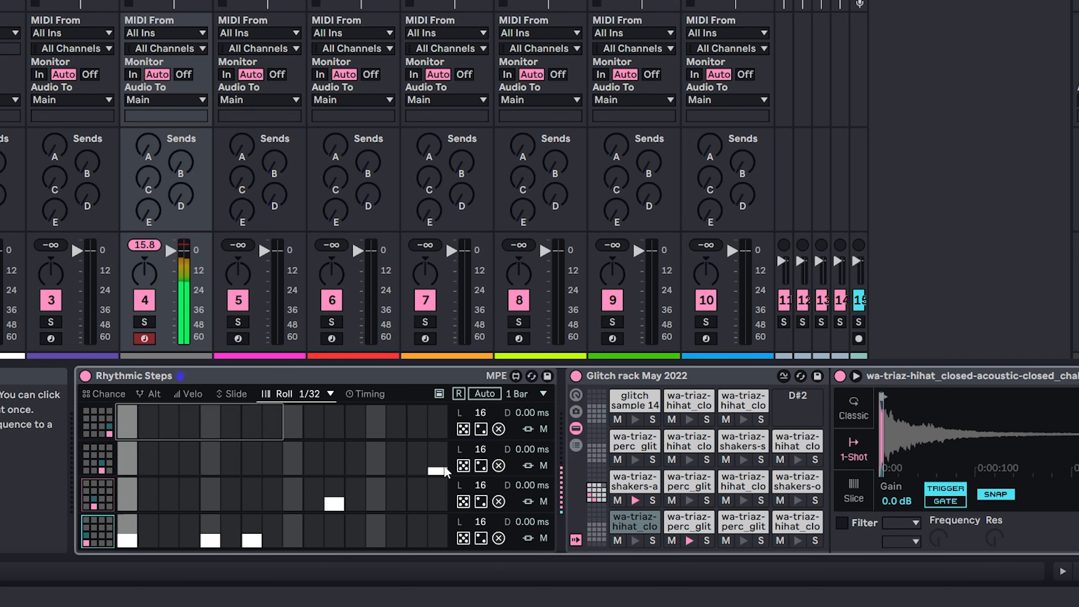
pyautogui.click(396, 421)
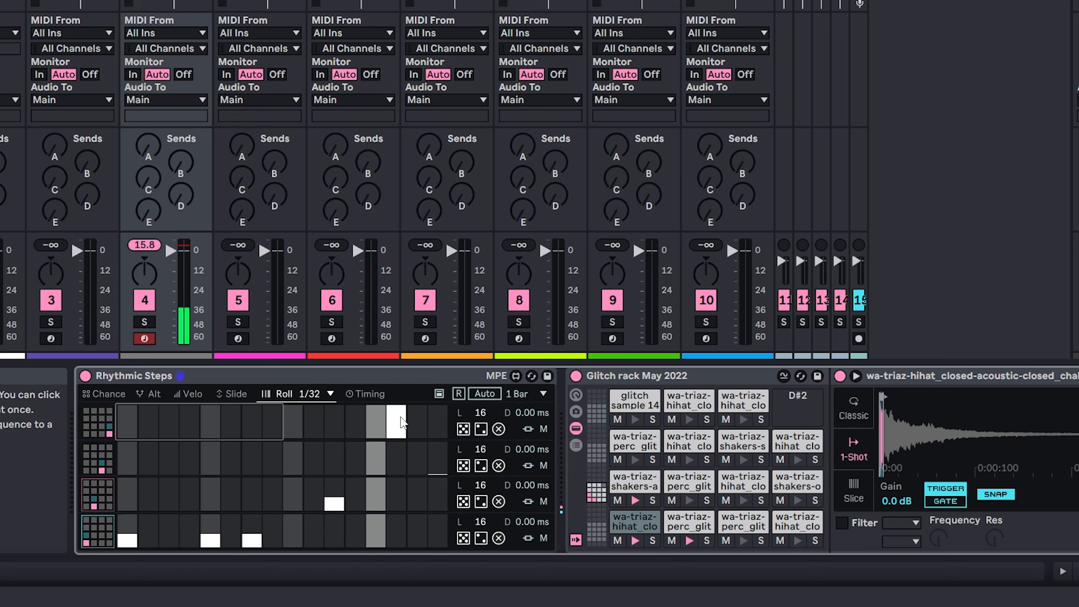
pyautogui.moveTo(399, 418)
pyautogui.mouseDown()
pyautogui.moveTo(400, 440)
pyautogui.moveTo(406, 412)
pyautogui.moveTo(403, 430)
pyautogui.mouseUp()
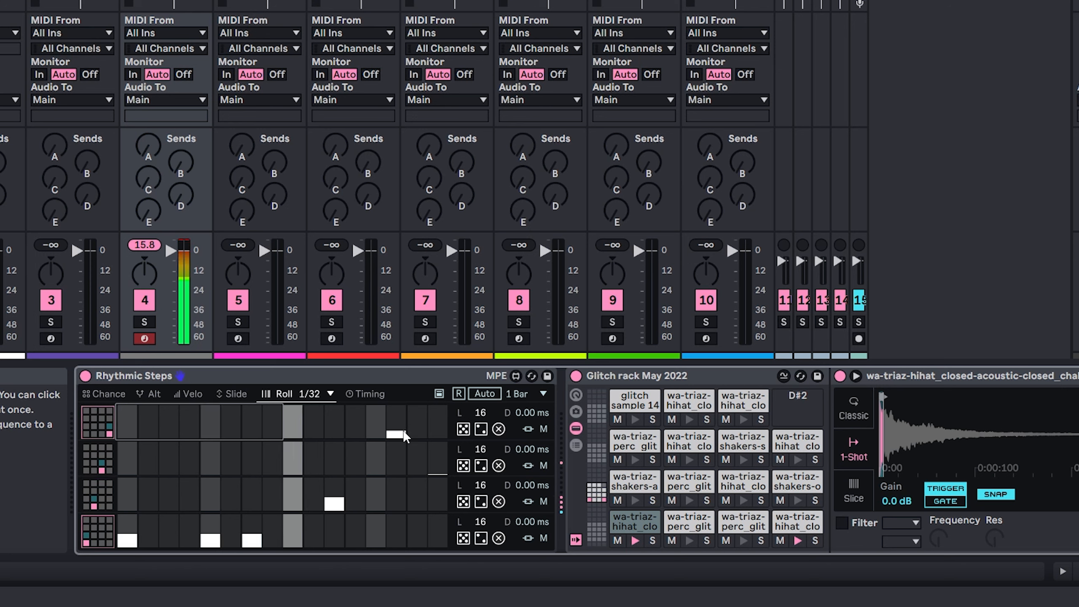
pyautogui.click(248, 432)
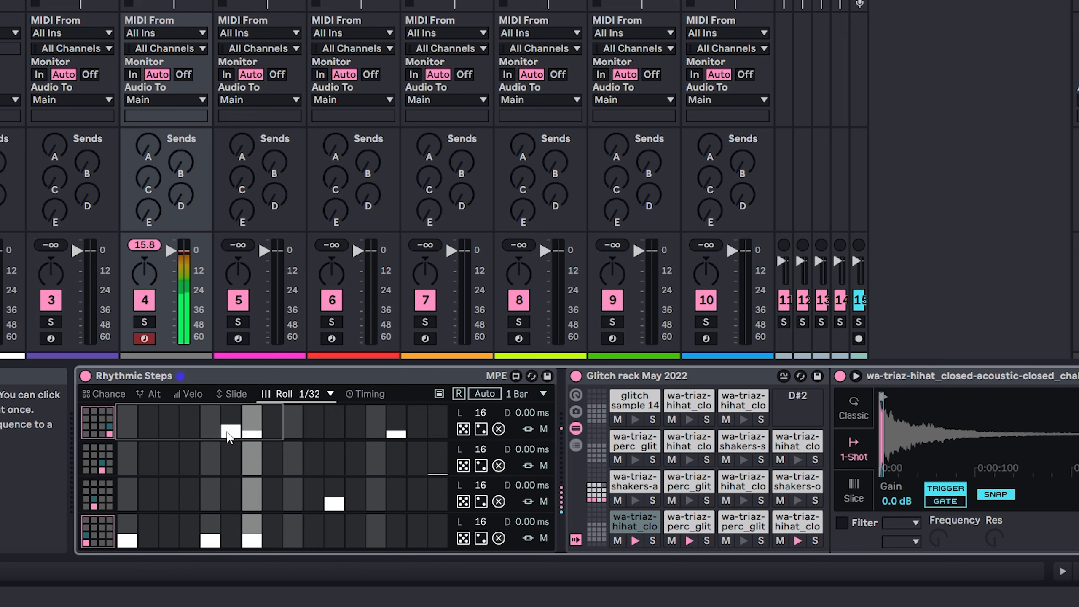
pyautogui.click(291, 469)
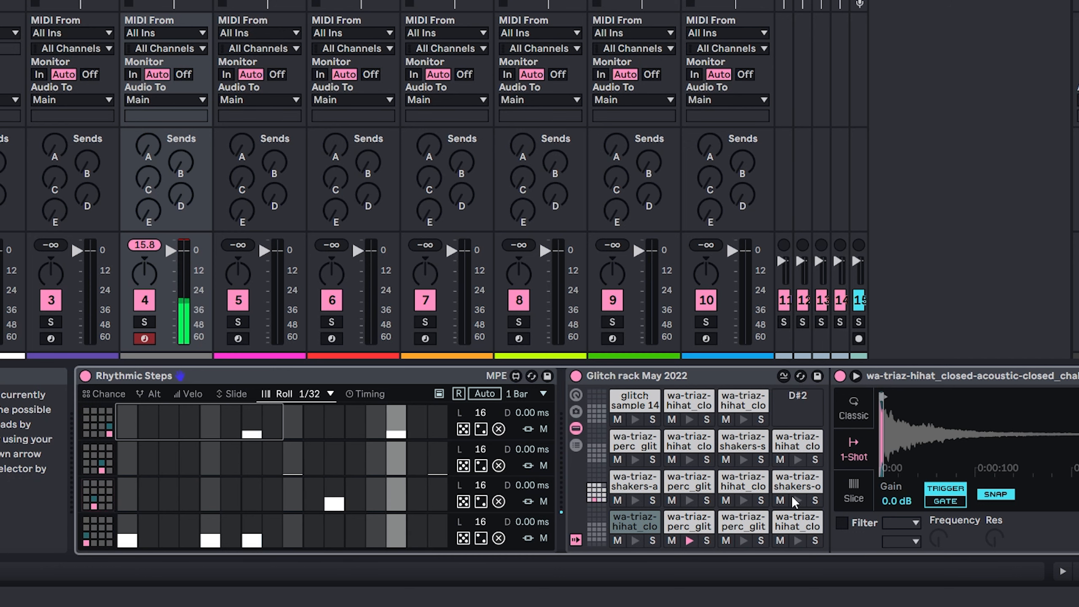
# - Return to the Chance page, group the Rhythmic Steps device into a MIDI Effect Rack and show the rack's chain list
pyautogui.click(112, 393)
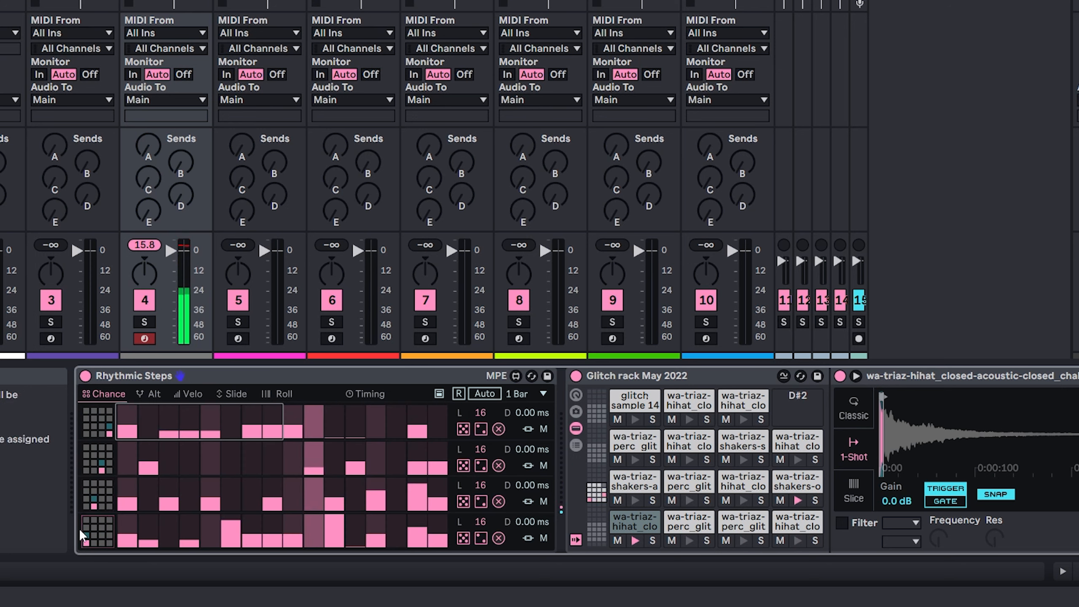
pyautogui.click(86, 520)
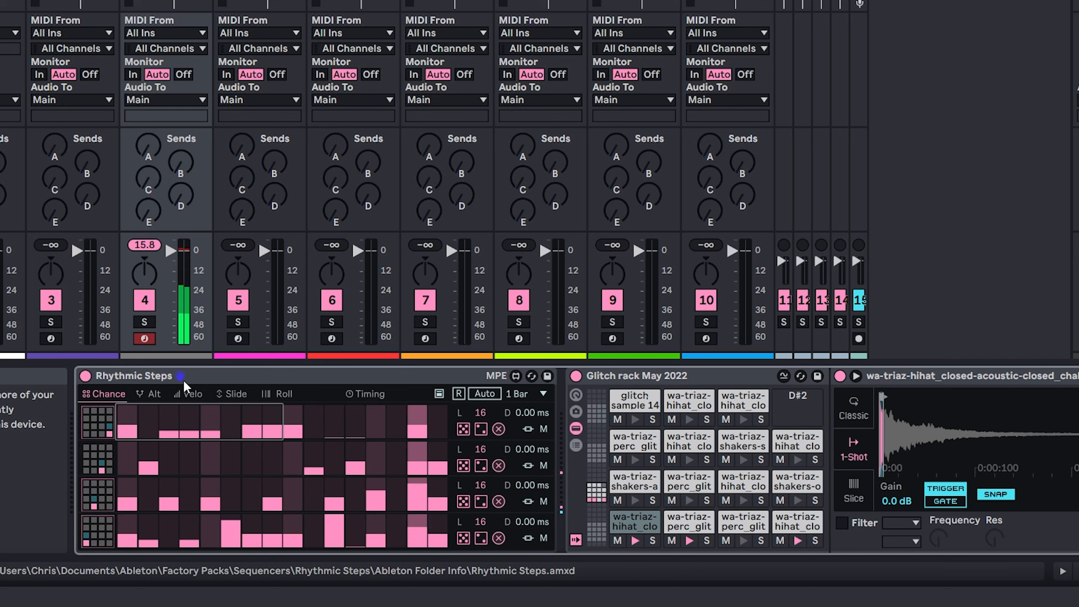
pyautogui.click(219, 379)
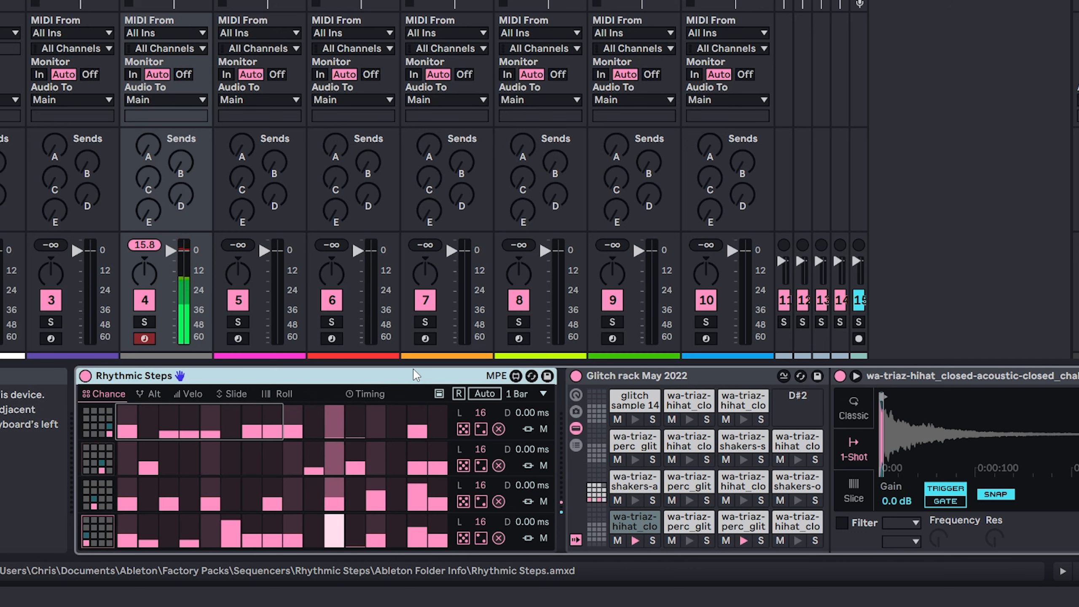
pyautogui.hotkey('ctrl', 'g')
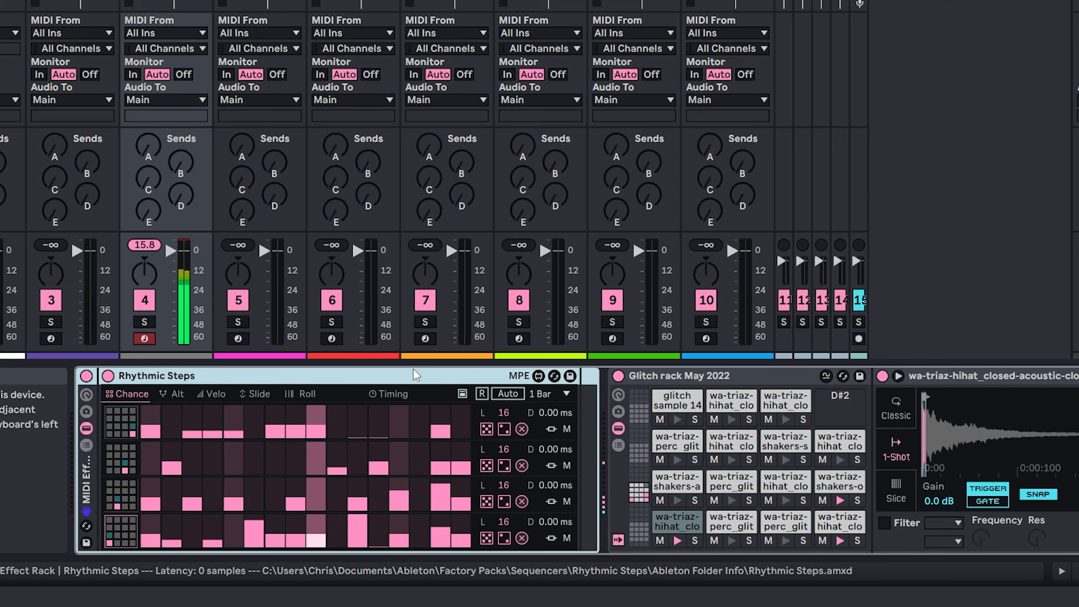
pyautogui.click(87, 443)
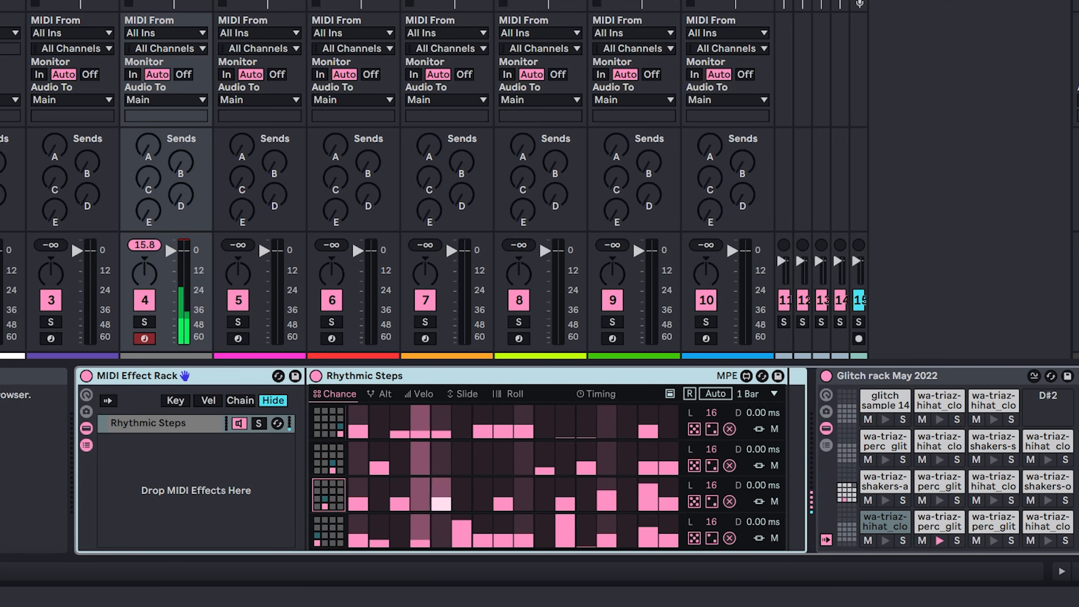
# - Add a second Rhythmic Steps from the Sequencers pack as a new parallel chain in the MIDI Effect Rack, with the browser hidden again
pyautogui.hotkey('ctrl', 'alt', 'b')
pyautogui.click(7, 99)
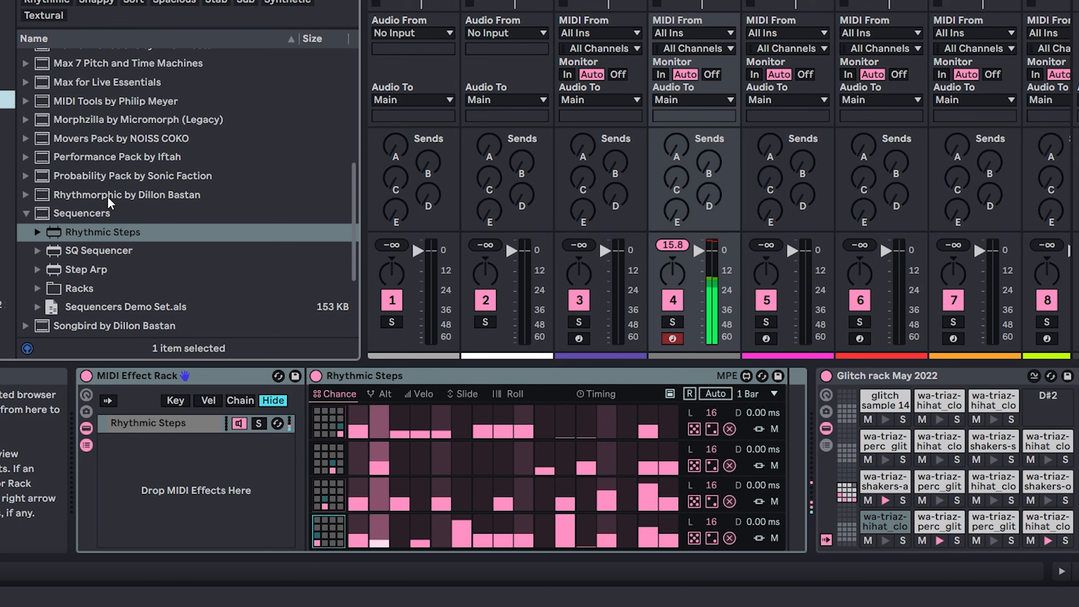
pyautogui.moveTo(89, 234); pyautogui.dragTo(158, 451)
pyautogui.hotkey('ctrl', 'alt', 'b')
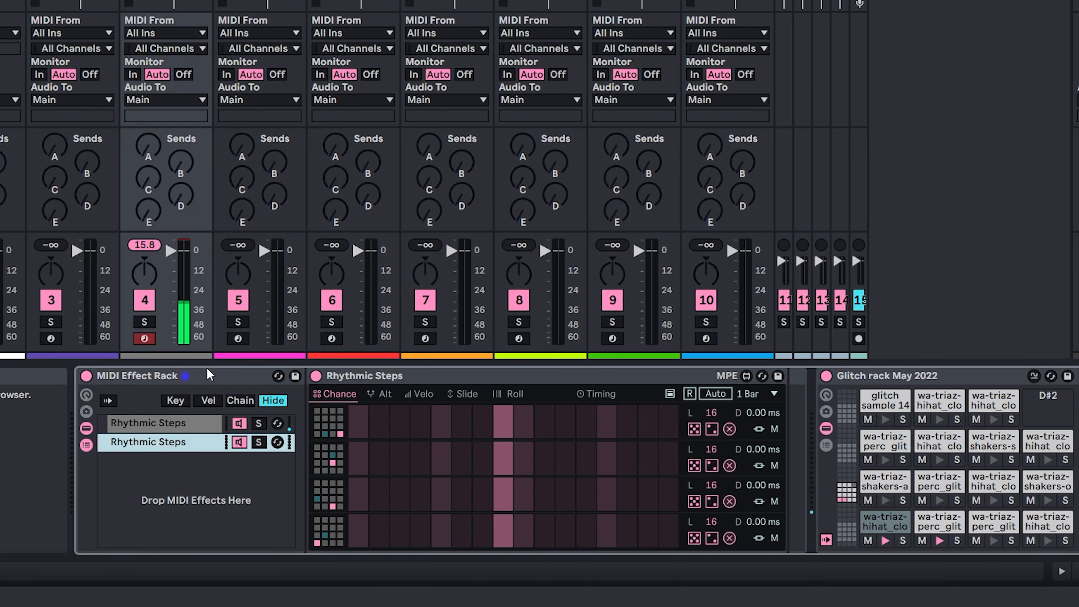
# - Assign the new sequencer's lanes, bottom to top, to the second-highest row's first, second and fourth pads and the highest row's first pad
pyautogui.click(318, 490)
pyautogui.click(323, 527)
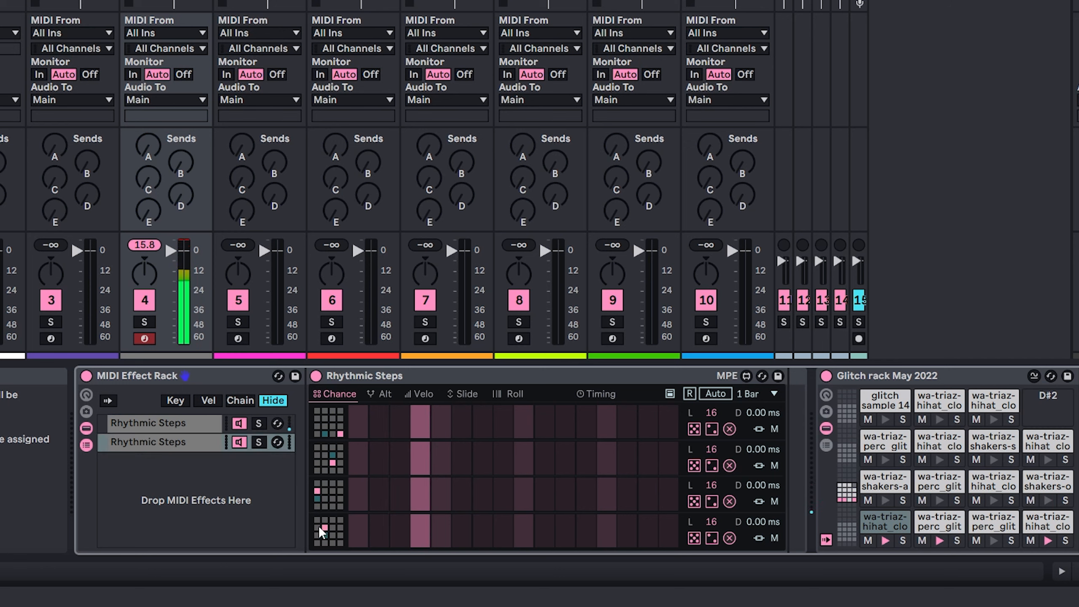
pyautogui.click(318, 526)
pyautogui.click(324, 490)
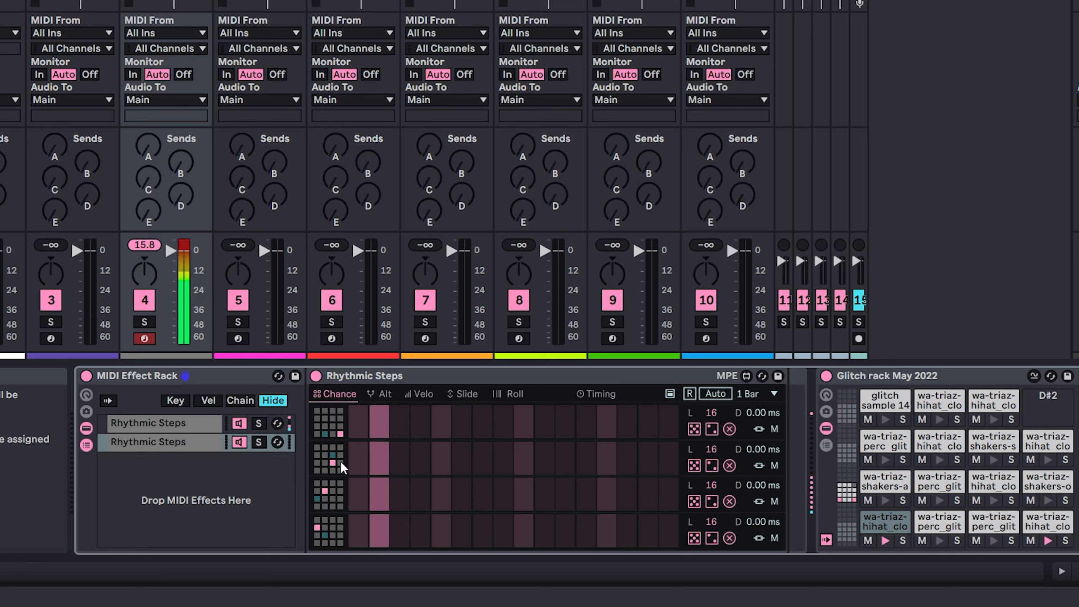
pyautogui.click(340, 455)
pyautogui.click(317, 418)
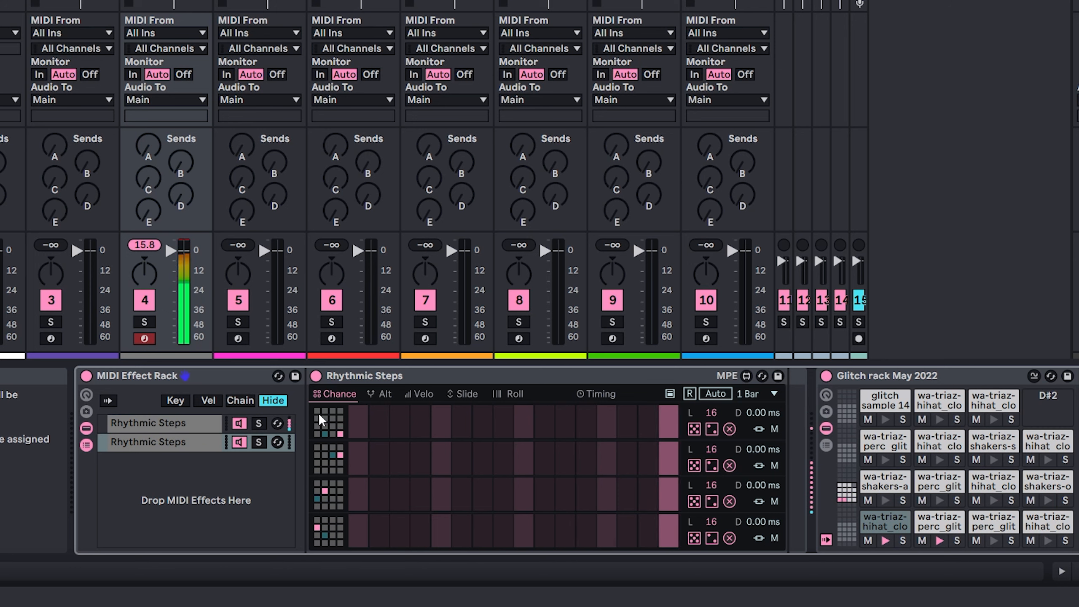
pyautogui.click(317, 410)
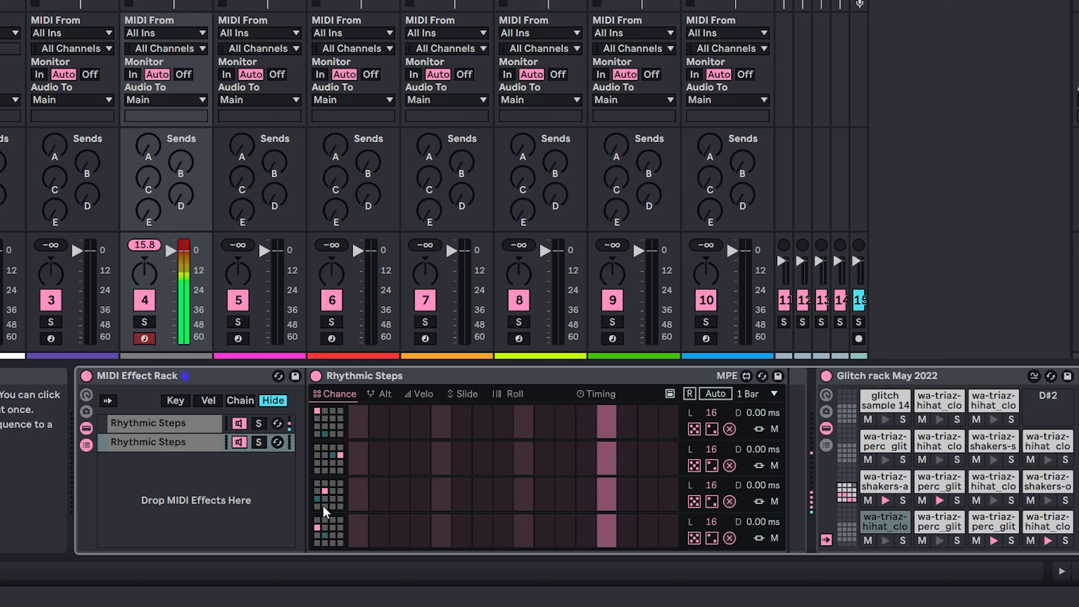
# - Randomize the Chance values of all four lanes in the second sequencer and lower steps 5 and 10 of the top lane
pyautogui.click(695, 538)
pyautogui.click(694, 502)
pyautogui.click(694, 465)
pyautogui.click(694, 428)
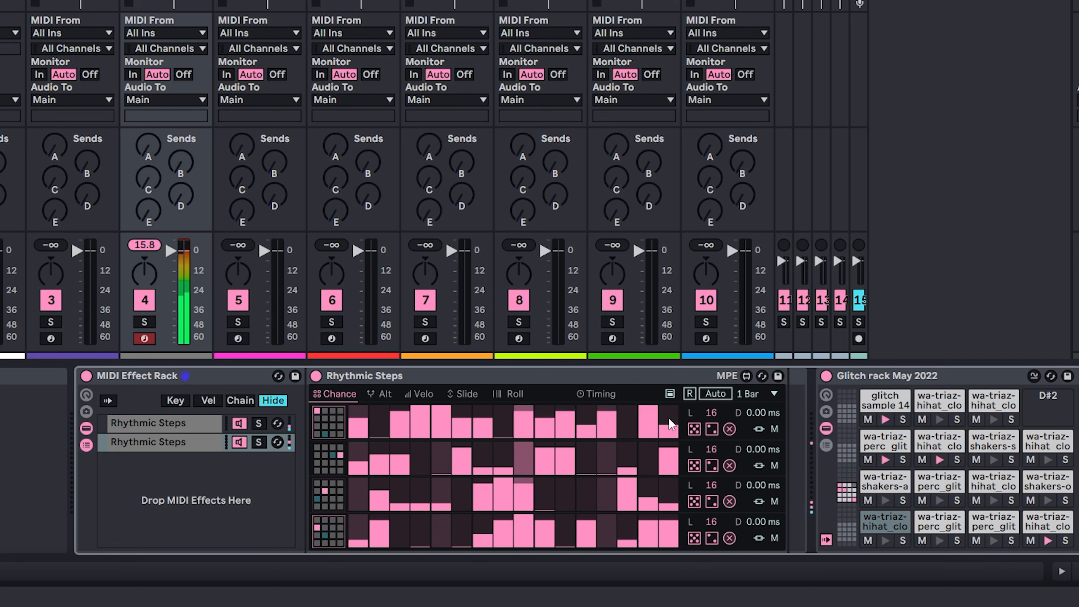
pyautogui.click(439, 415)
pyautogui.click(545, 431)
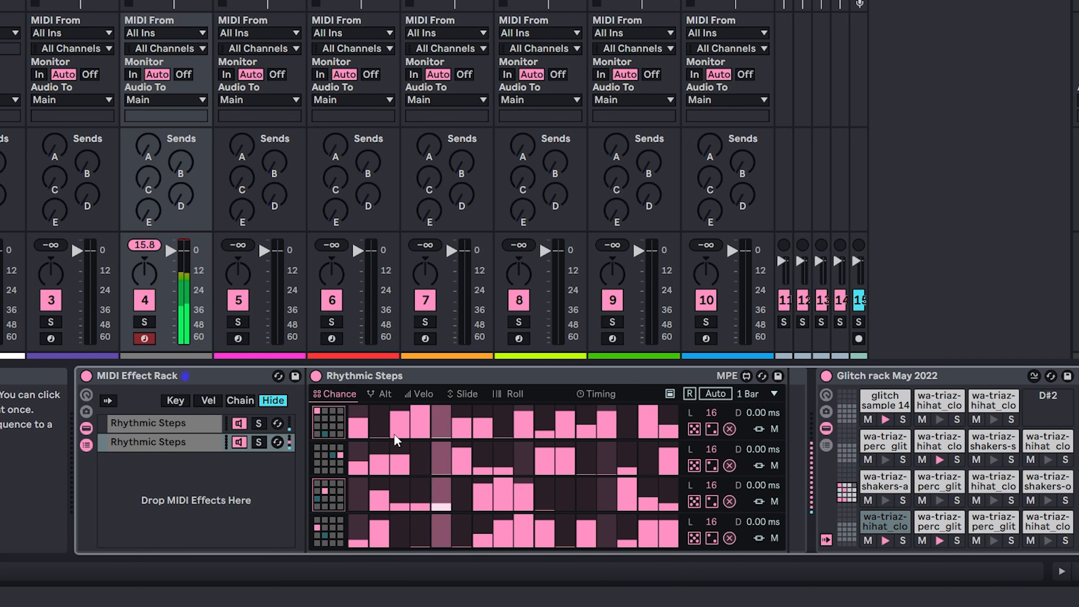
# - Compare the Chance patterns of the two parallel Rhythmic Steps chains, ending on the second chain
pyautogui.click(170, 423)
pyautogui.click(169, 442)
pyautogui.click(169, 423)
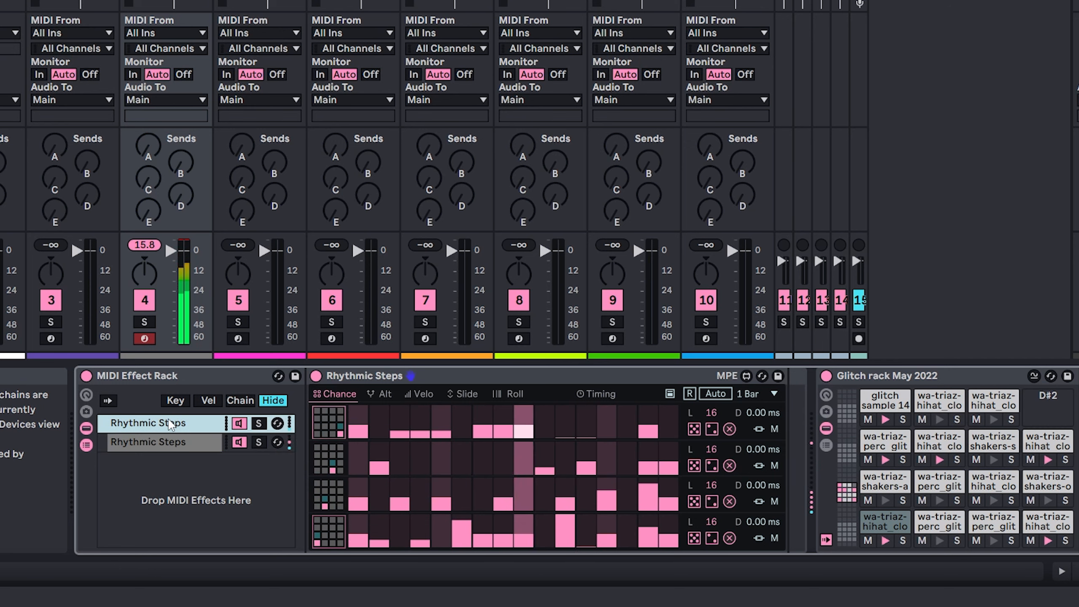
pyautogui.click(169, 441)
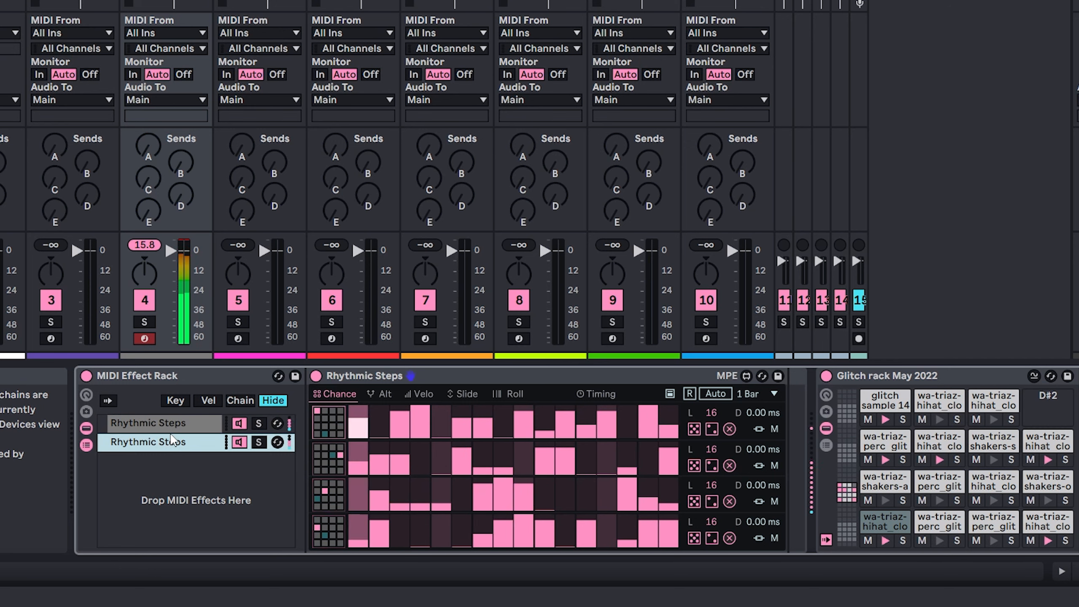
pyautogui.click(173, 422)
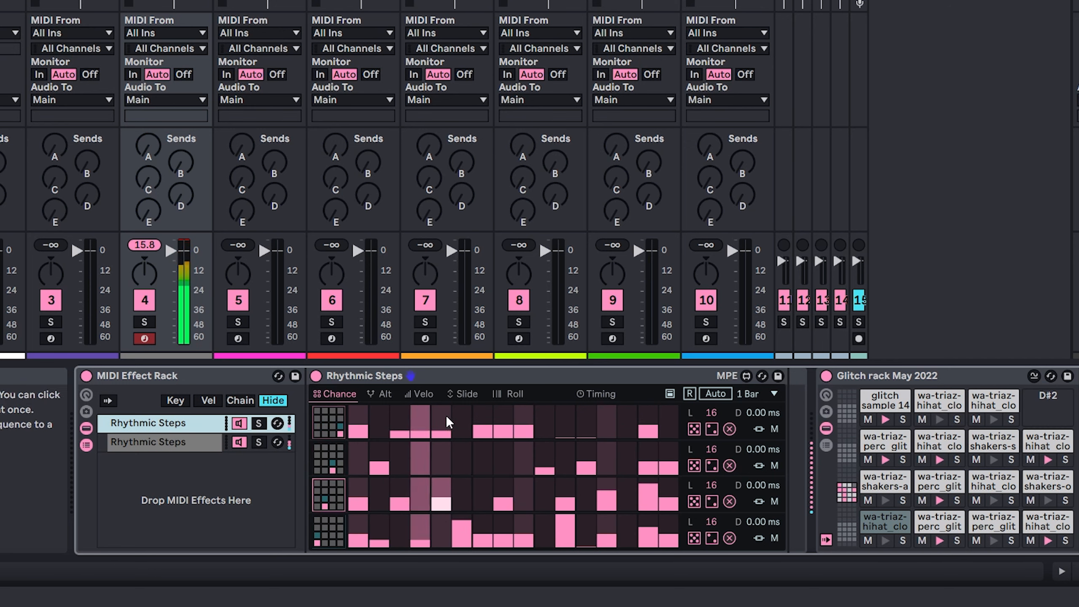
pyautogui.click(176, 441)
# - Add Alt bars on step 3 of the top lane, 7 of the second, 15 and 16 of the third, and 7 and 14 of the bottom lane
pyautogui.click(377, 392)
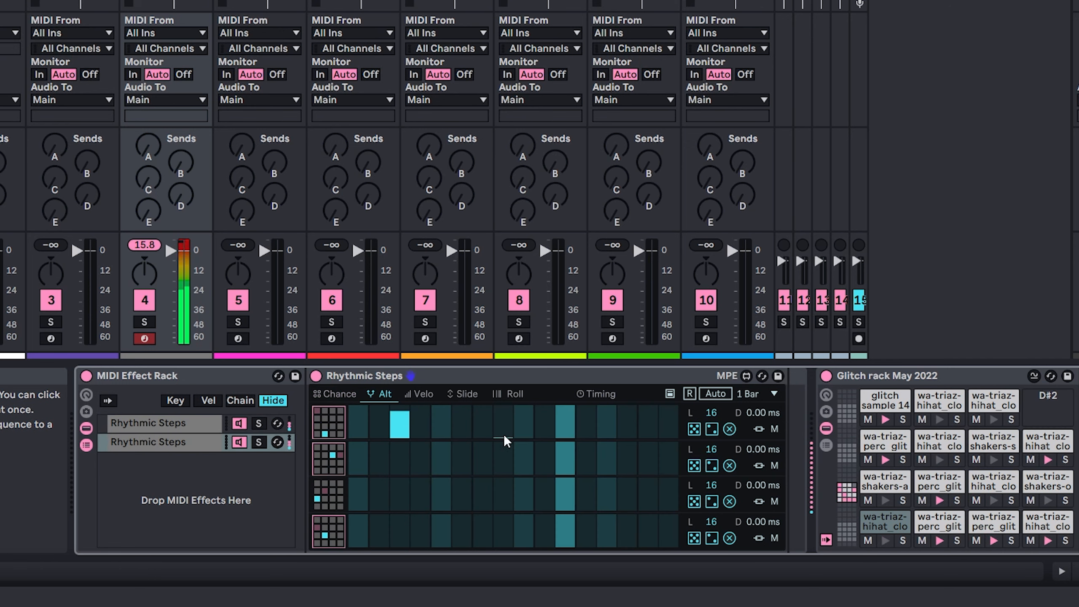
pyautogui.click(482, 460)
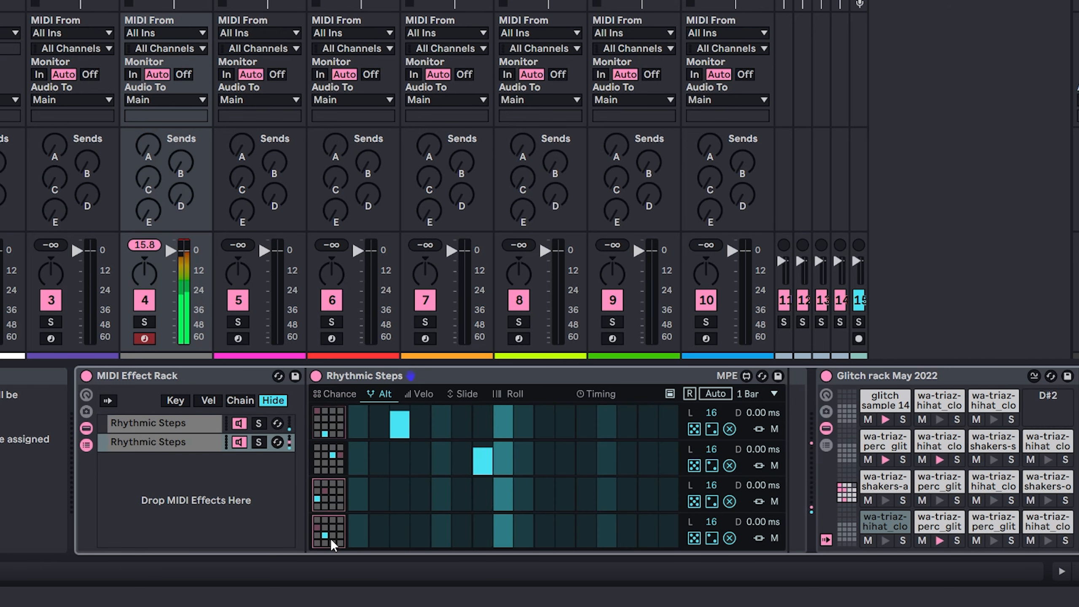
pyautogui.click(475, 536)
pyautogui.click(622, 517)
pyautogui.moveTo(648, 492); pyautogui.dragTo(678, 493)
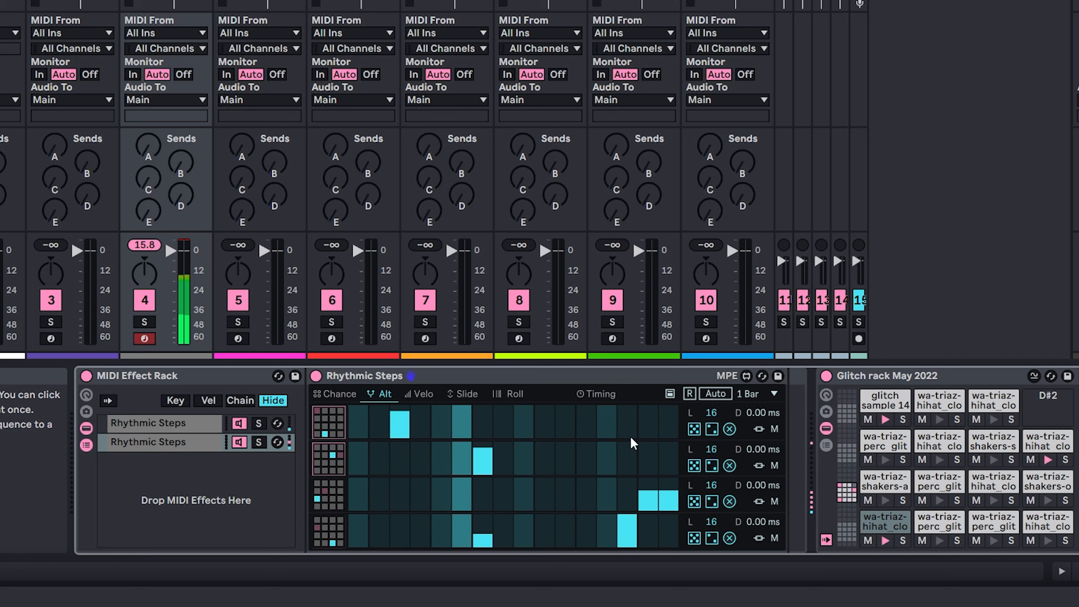
# - Randomize the velocities of all four lanes in the second sequencer
pyautogui.click(419, 394)
pyautogui.click(694, 429)
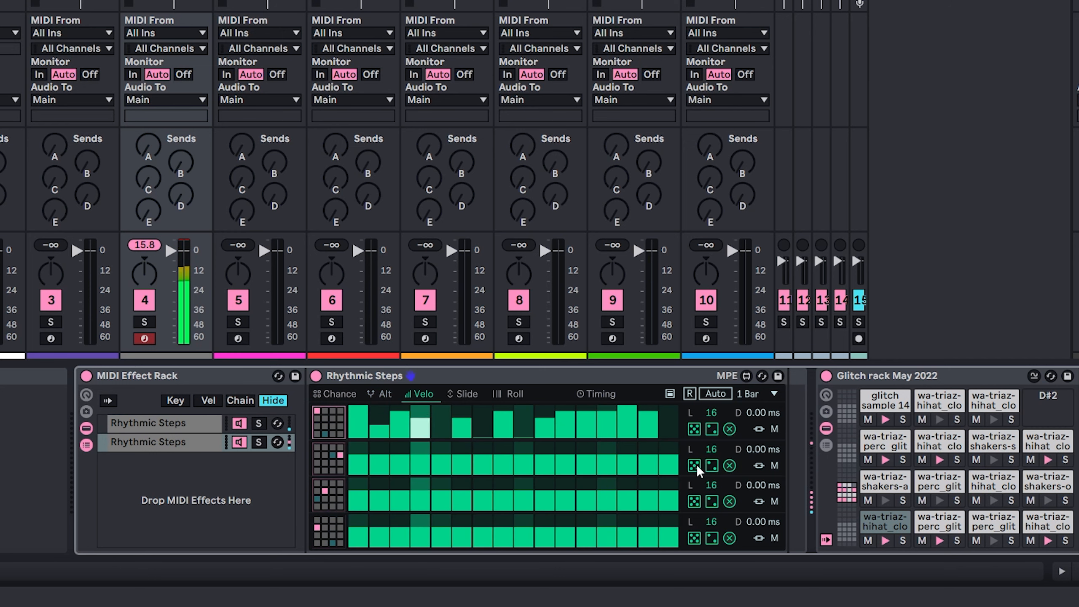
pyautogui.click(694, 464)
pyautogui.click(693, 502)
pyautogui.click(698, 535)
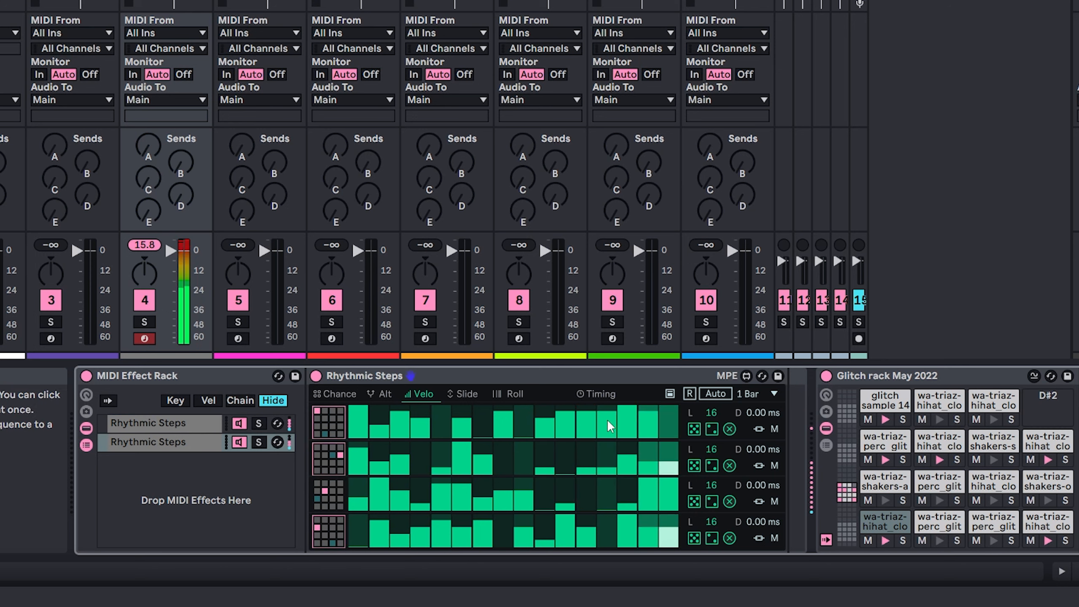
# - Try the R control on the Timing page, review the Clock Speed options, keeping 100 %, and return to the Chance page
pyautogui.click(587, 393)
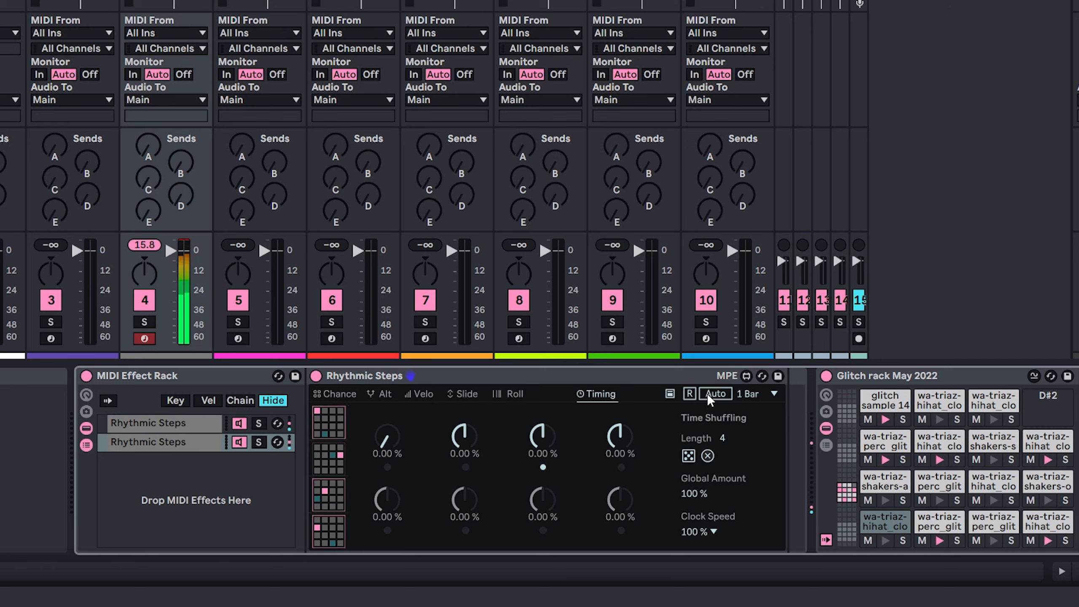
pyautogui.click(689, 394)
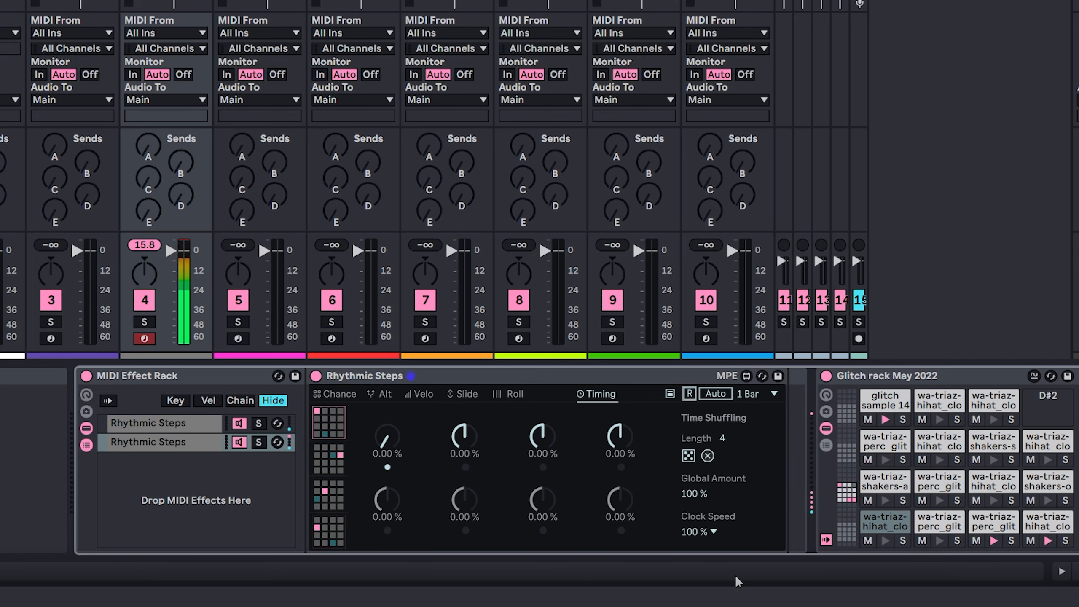
pyautogui.click(698, 531)
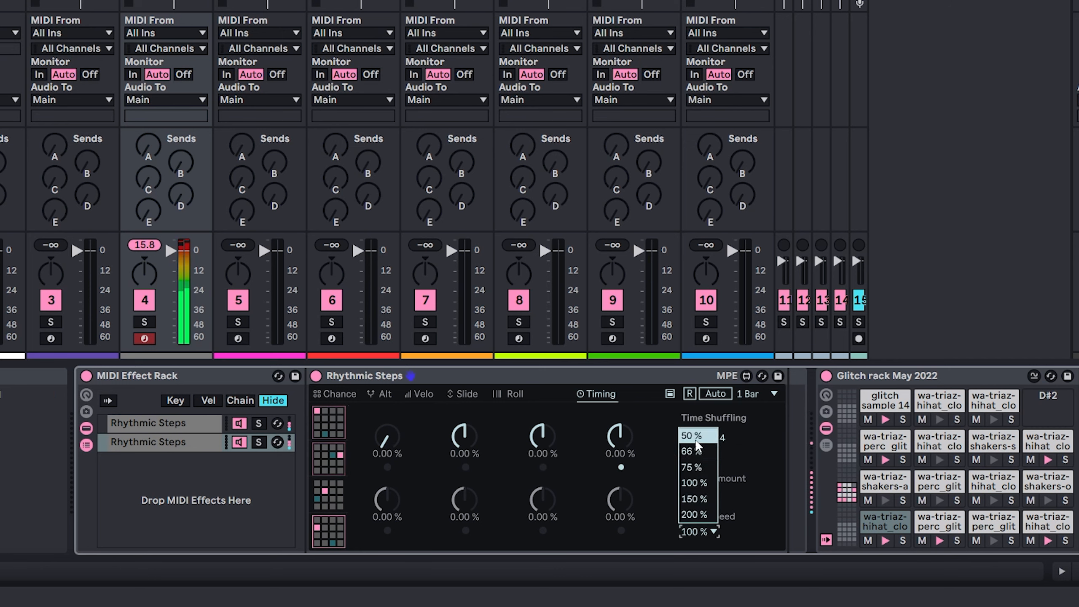
pyautogui.click(701, 483)
pyautogui.click(337, 397)
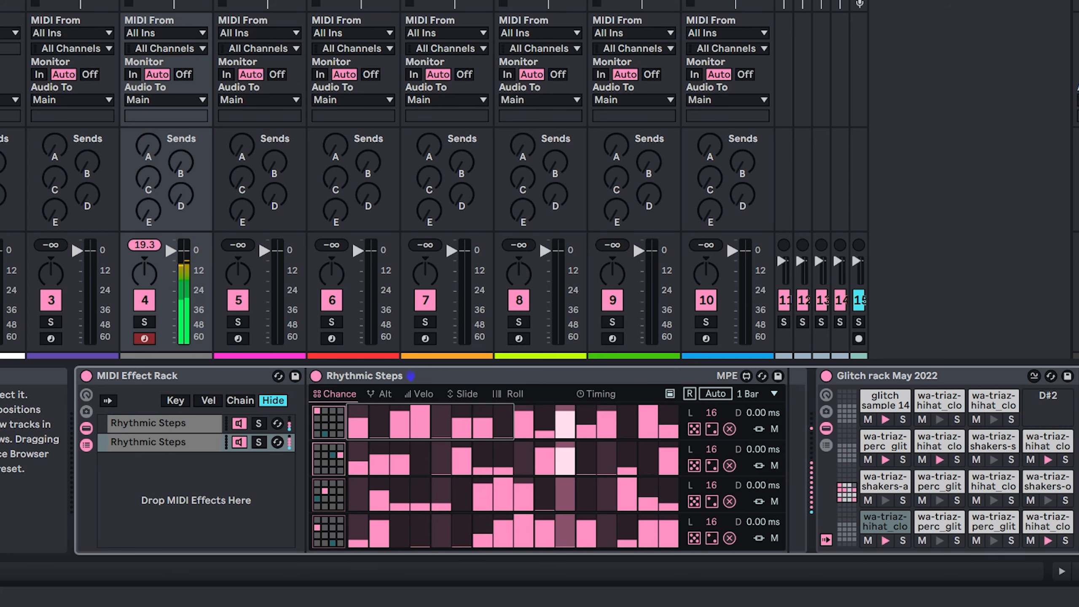
# - Hide the device view of the Glitch rack's pads and lower the Utility gain to -2.78 dB
pyautogui.hscroll(20, 576, 460)
pyautogui.hscroll(-12, 577, 460)
pyautogui.hscroll(-2, 577, 460)
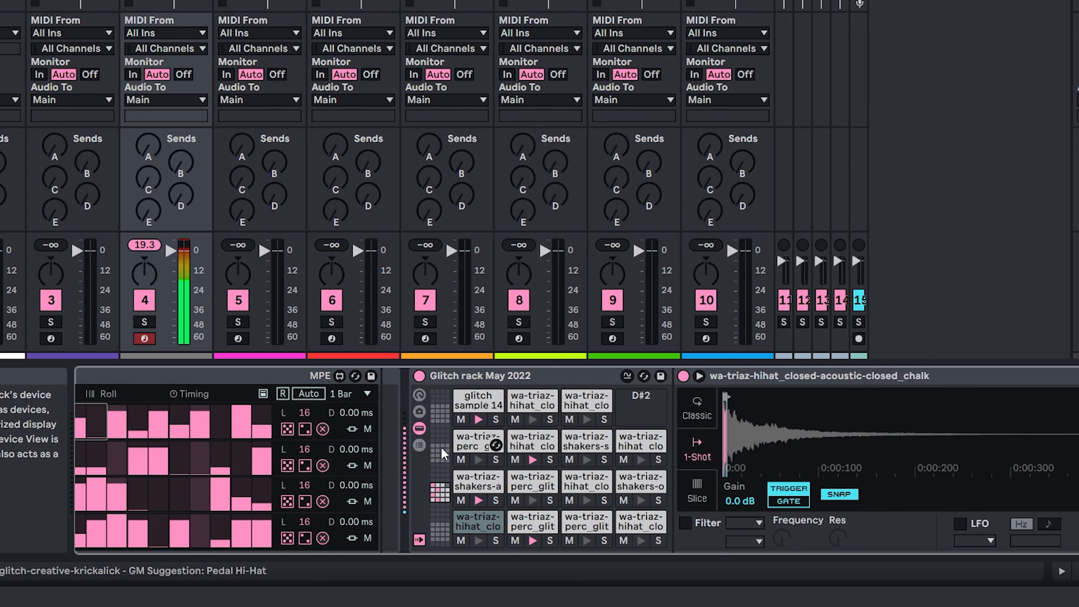
pyautogui.click(419, 430)
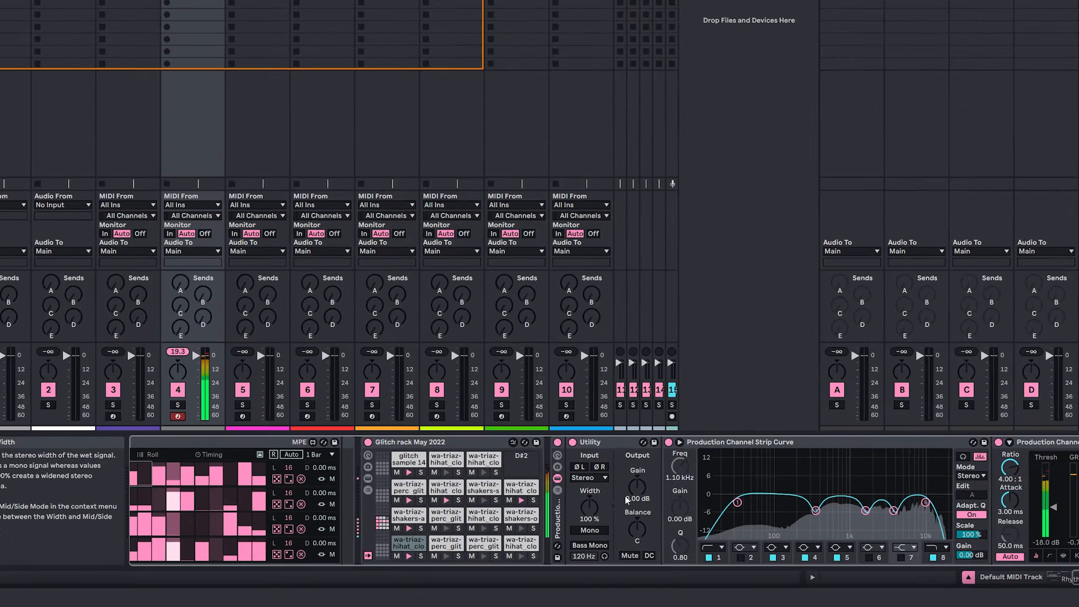
pyautogui.moveTo(808, 441); pyautogui.dragTo(808, 444)
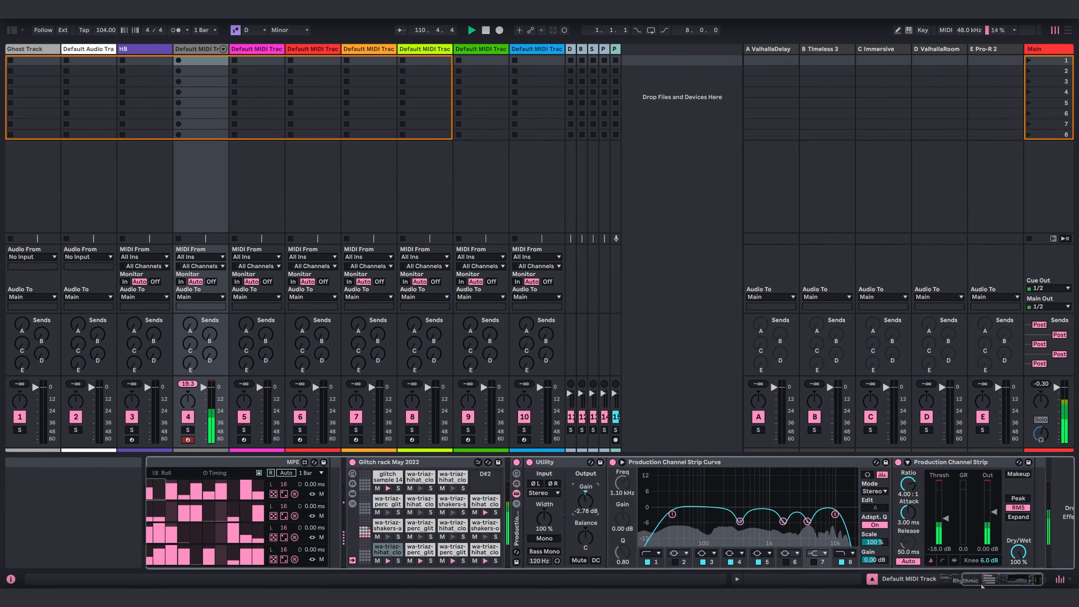
pyautogui.click(883, 576)
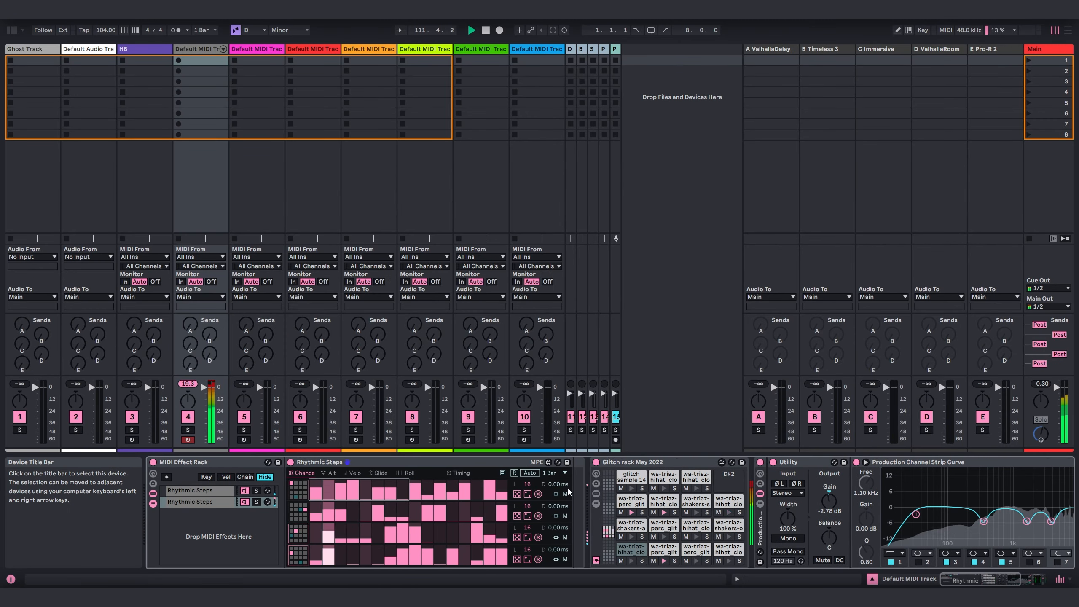
pyautogui.click(974, 583)
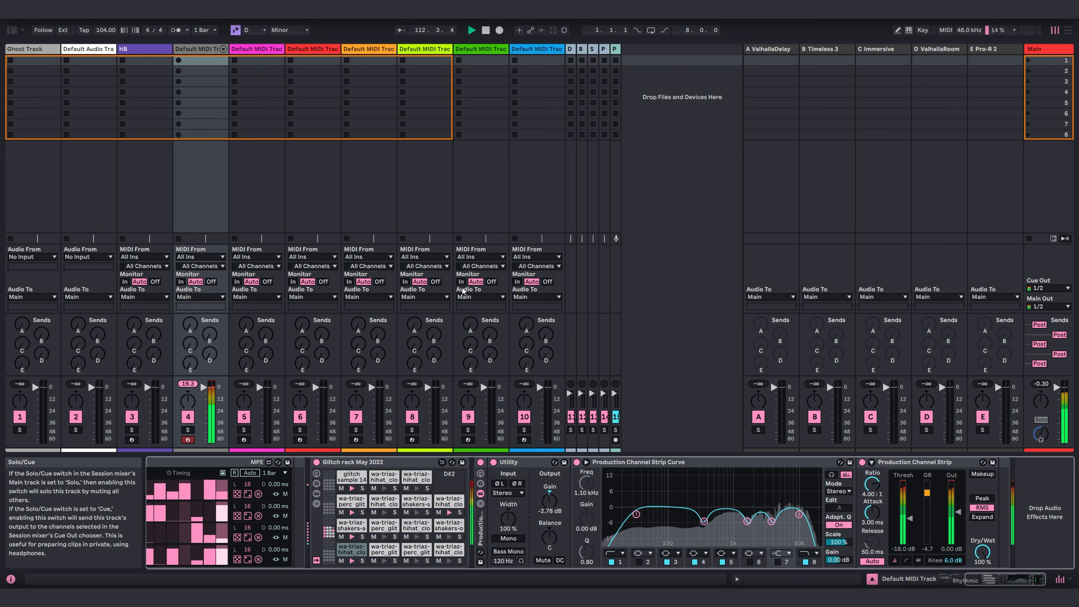
# - Add the Beat Repeat preset Microfillz at the end of the device chain, with the Production rack's devices and the browser hidden
pyautogui.click(12, 30)
pyautogui.scroll(5, 93, 190)
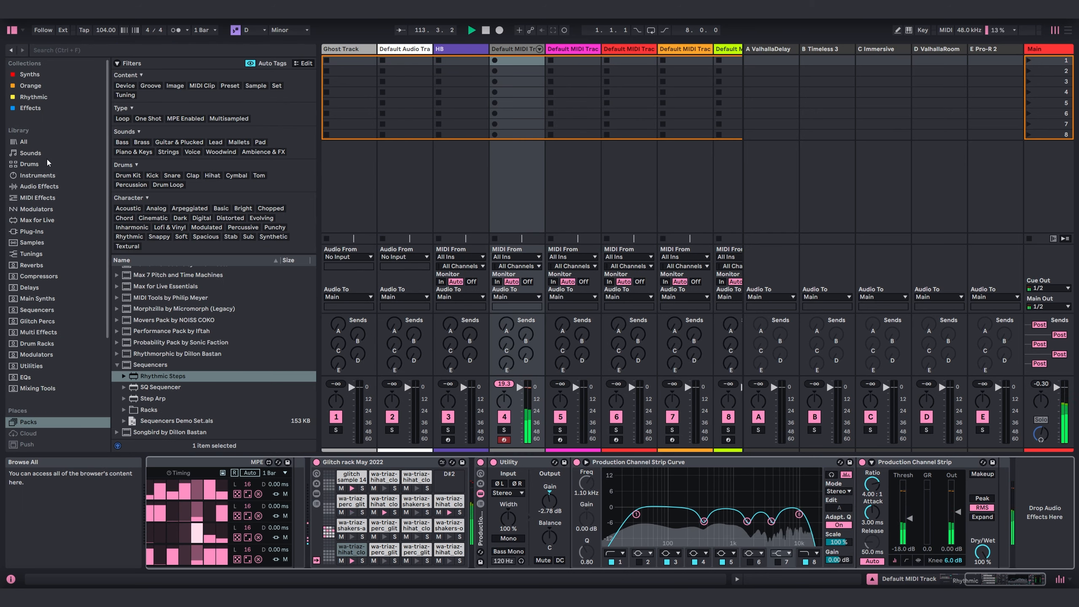
pyautogui.click(39, 186)
pyautogui.scroll(5, 212, 289)
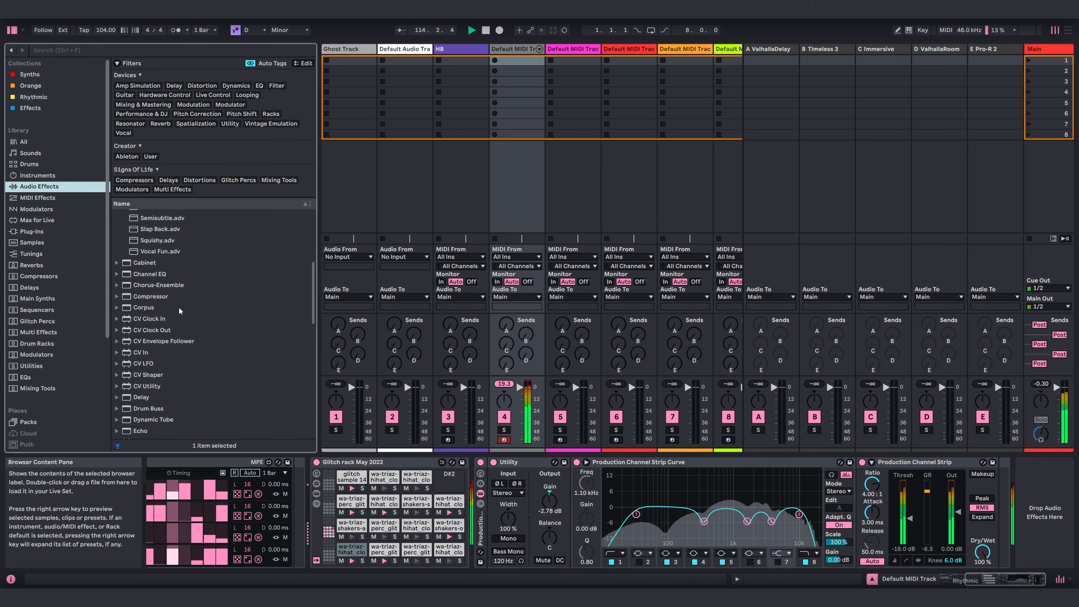
pyautogui.click(127, 264)
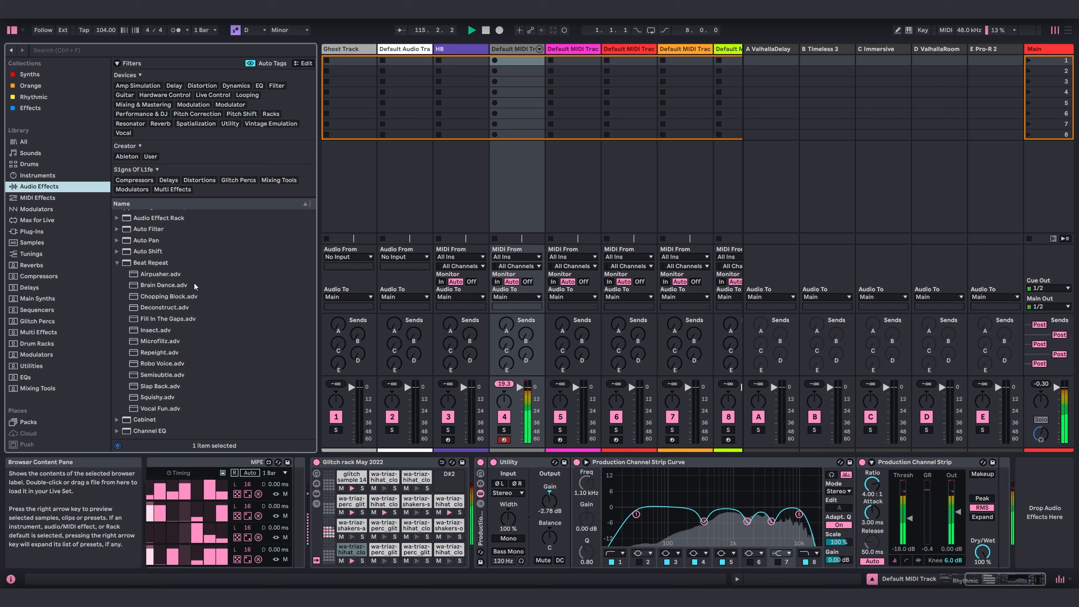
pyautogui.click(134, 344)
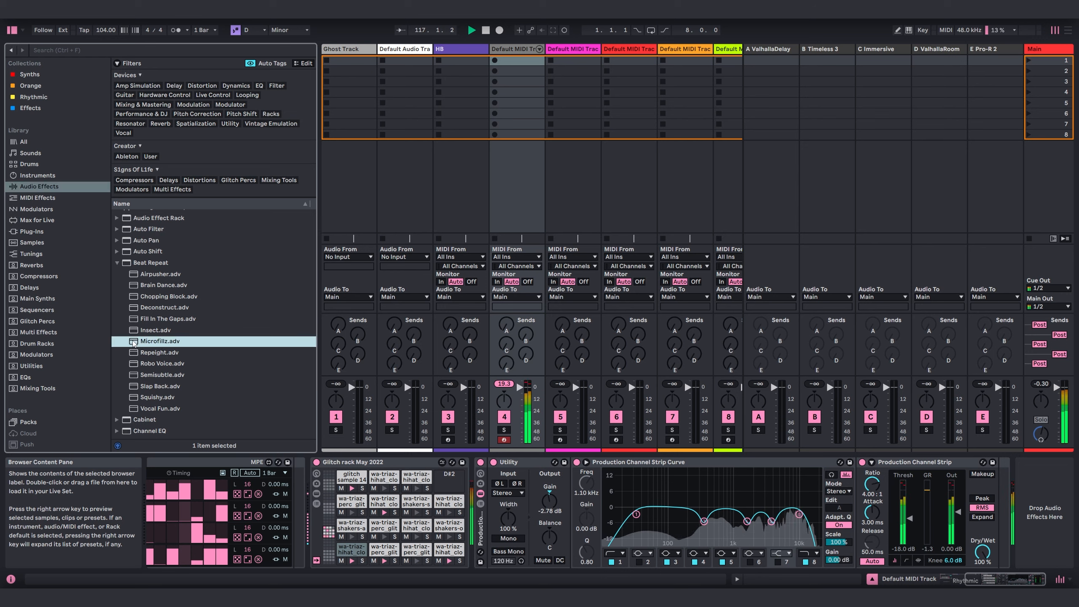
pyautogui.moveTo(133, 344); pyautogui.dragTo(1041, 504)
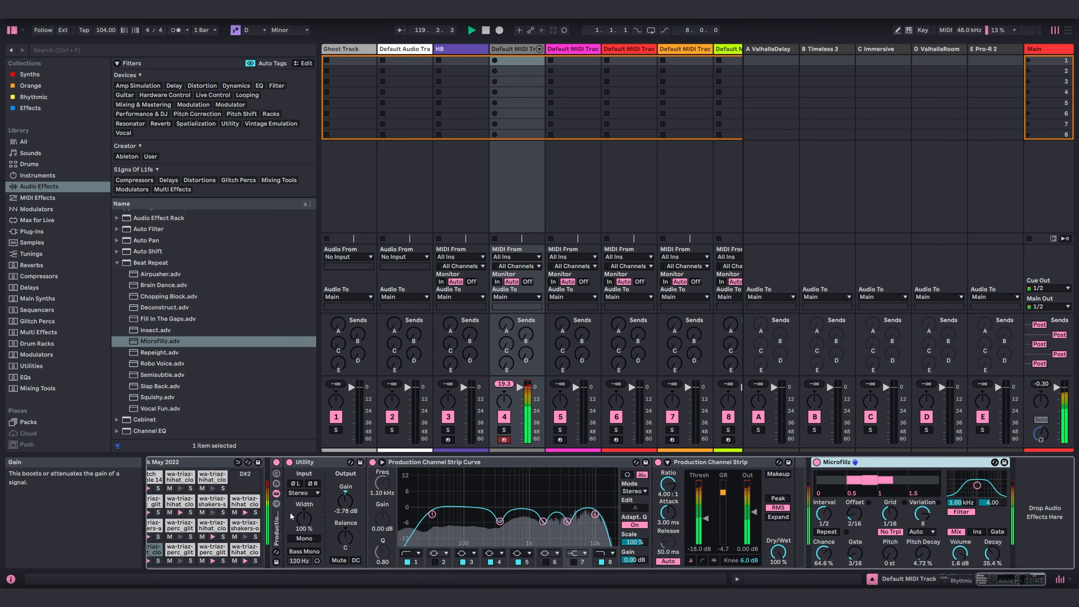
pyautogui.click(276, 501)
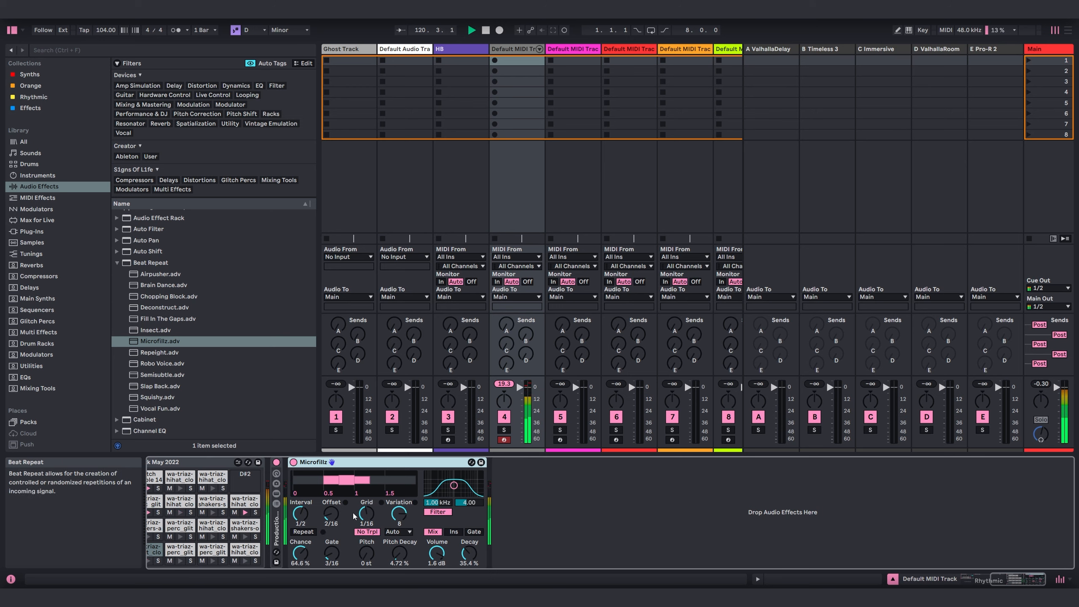
pyautogui.click(10, 31)
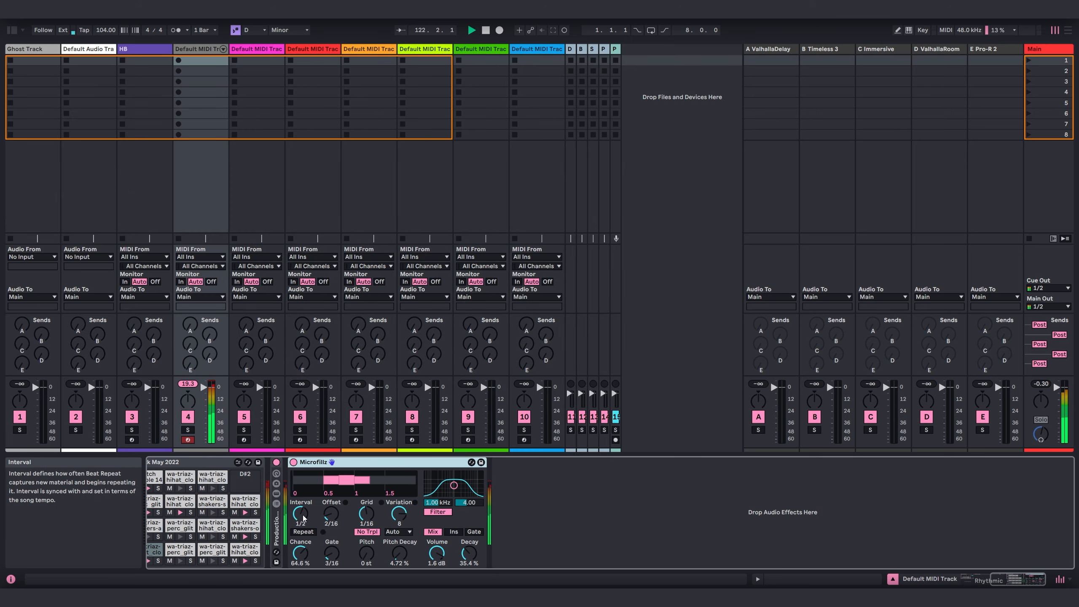
# - Set Microfillz's Interval to 1/4 and Grid to 1/32, trying a few other values for both
pyautogui.moveTo(301, 515)
pyautogui.mouseDown()
pyautogui.moveTo(301, 542)
pyautogui.moveTo(301, 525)
pyautogui.mouseUp()
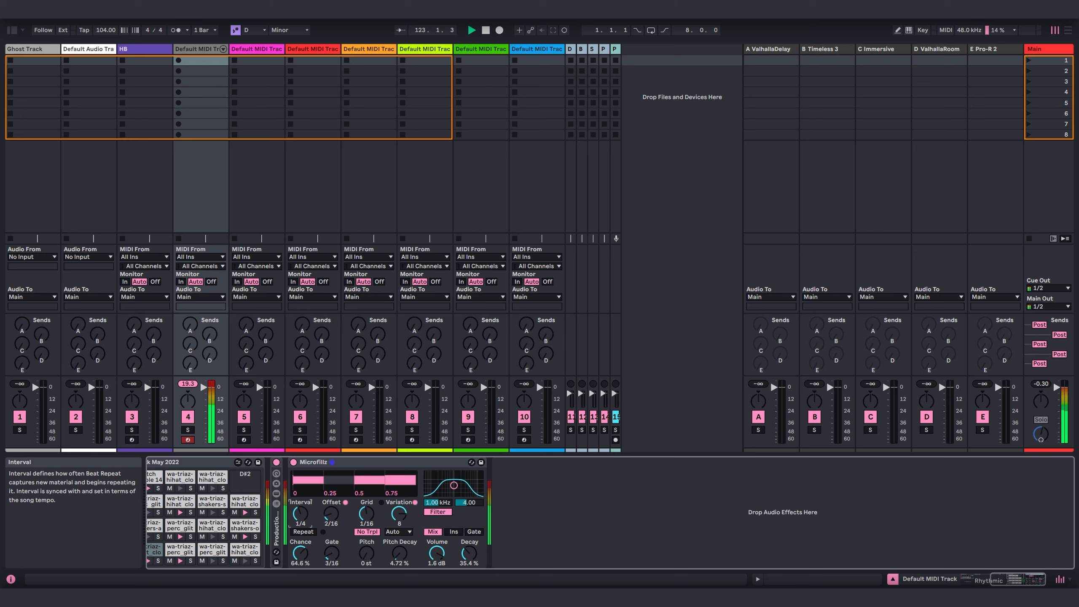
pyautogui.moveTo(369, 514); pyautogui.dragTo(370, 526)
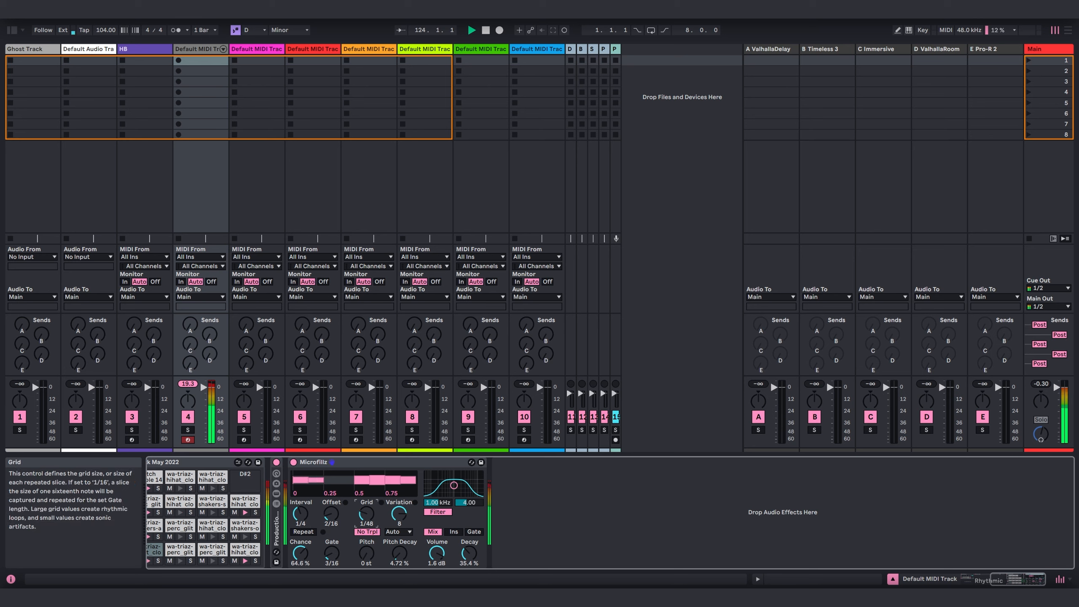
pyautogui.moveTo(301, 514)
pyautogui.mouseDown()
pyautogui.moveTo(300, 489)
pyautogui.moveTo(301, 520)
pyautogui.mouseUp()
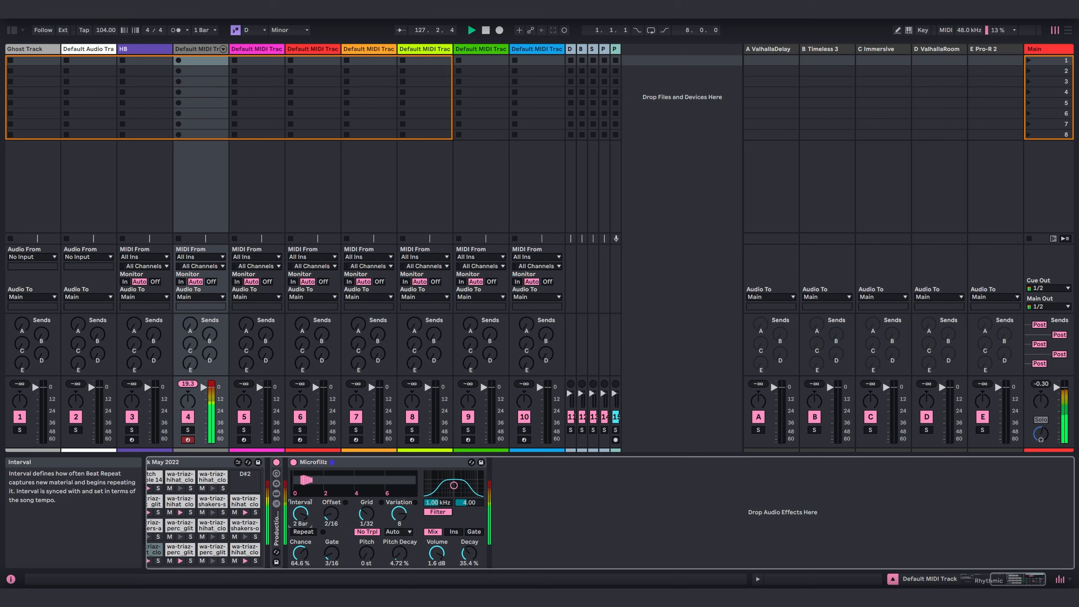
# - Add an LFO from the audio effects after Microfillz, with the browser hidden again
pyautogui.click(12, 30)
pyautogui.scroll(-10, 215, 299)
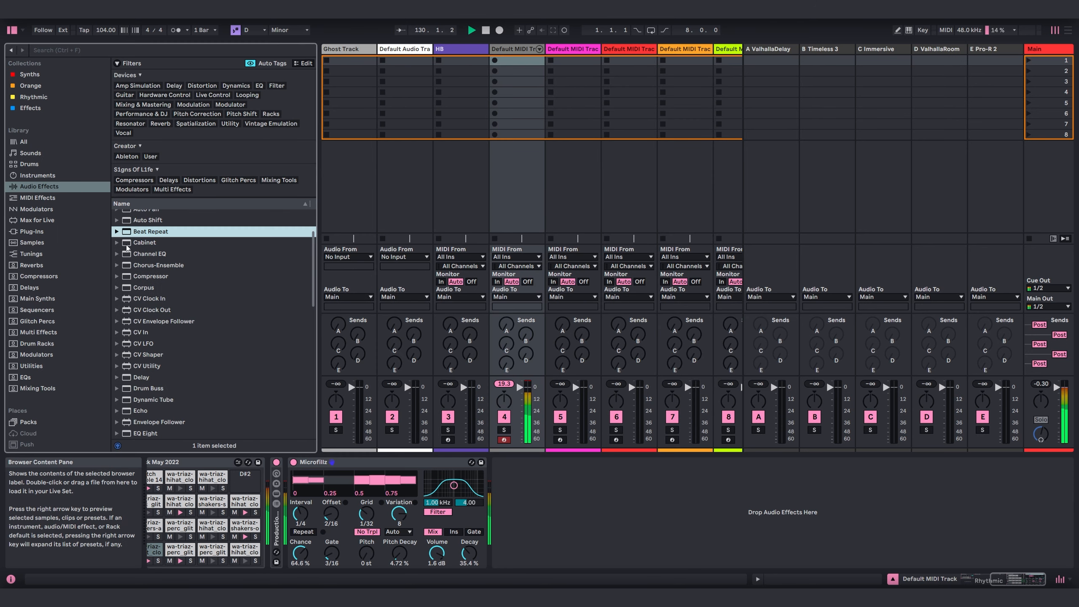
pyautogui.scroll(3, 189, 321)
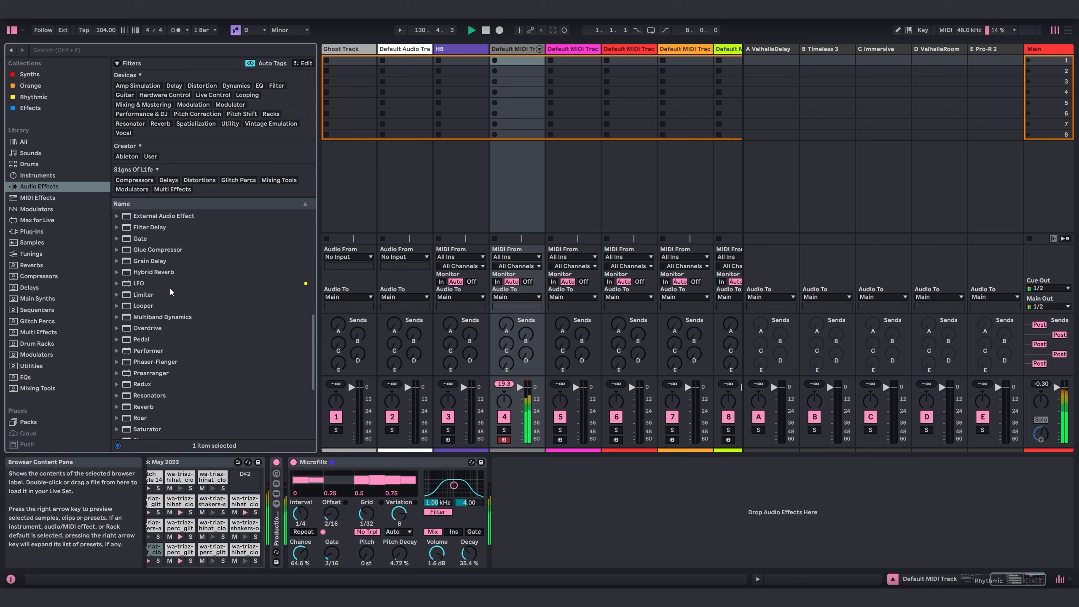
pyautogui.click(140, 283)
pyautogui.moveTo(521, 497); pyautogui.dragTo(522, 496)
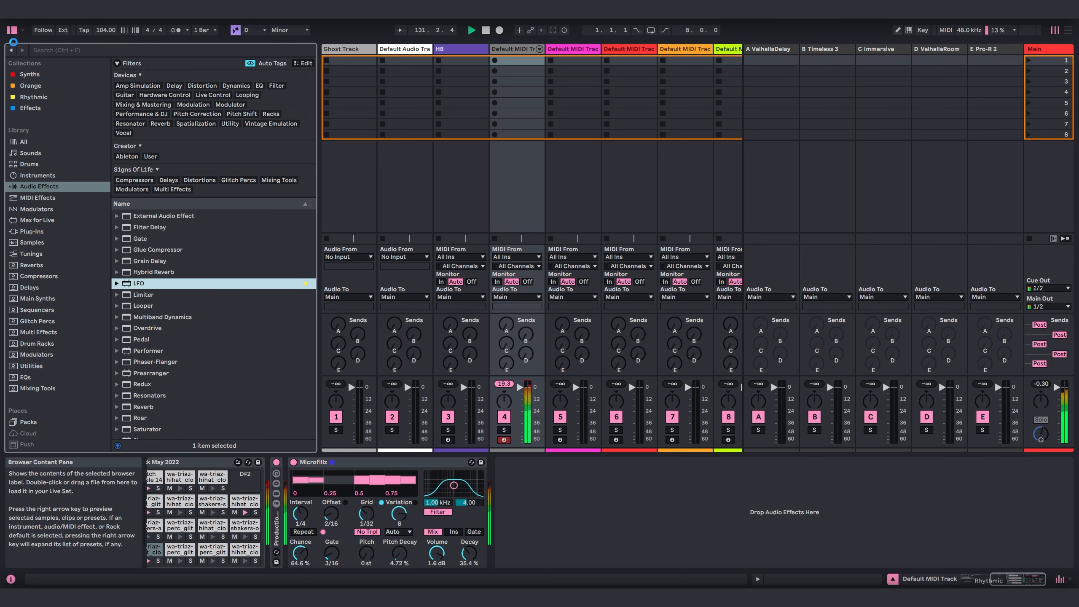
pyautogui.click(12, 30)
# - Map the LFO in Remote mode to Microfillz's Interval and slow its rate to 0.21 Hz
pyautogui.click(559, 475)
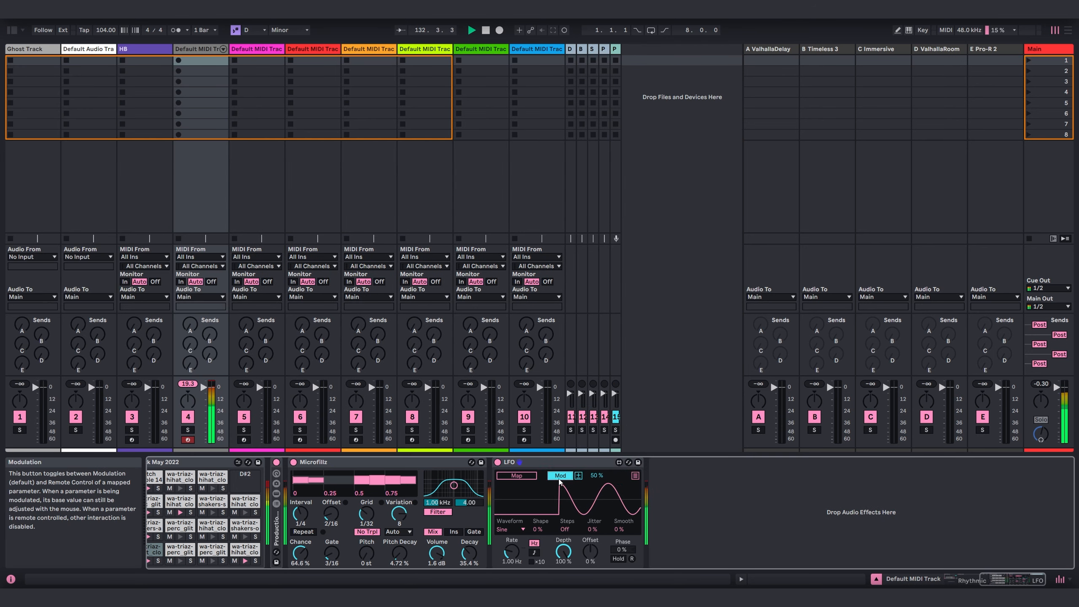
pyautogui.click(301, 513)
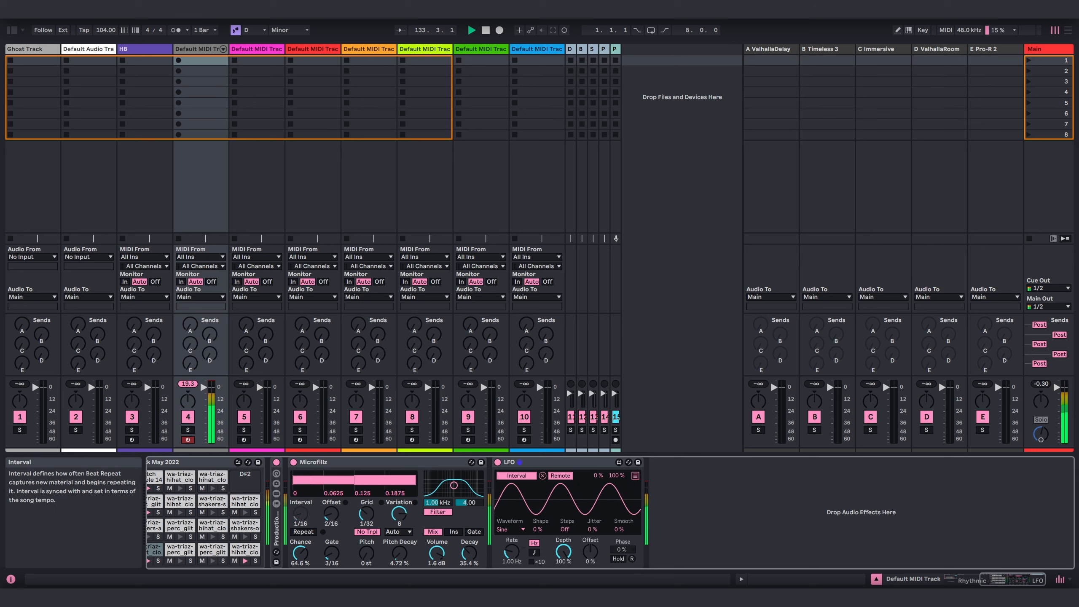
pyautogui.moveTo(511, 551); pyautogui.dragTo(511, 568)
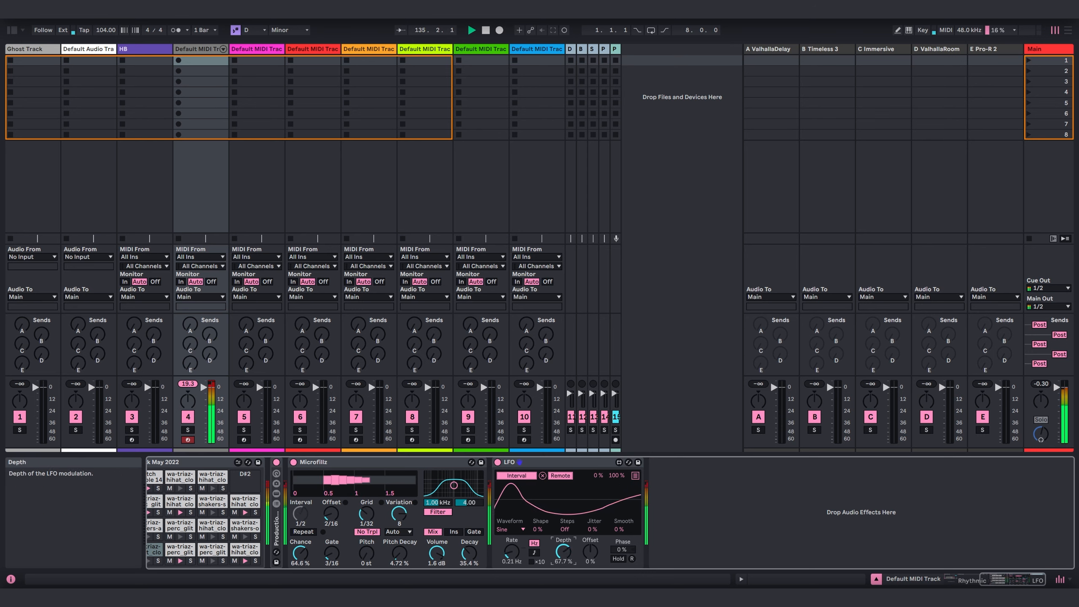
# - Set the waveform of the LFO that modulates Microfillz's Interval to Random
pyautogui.click(509, 529)
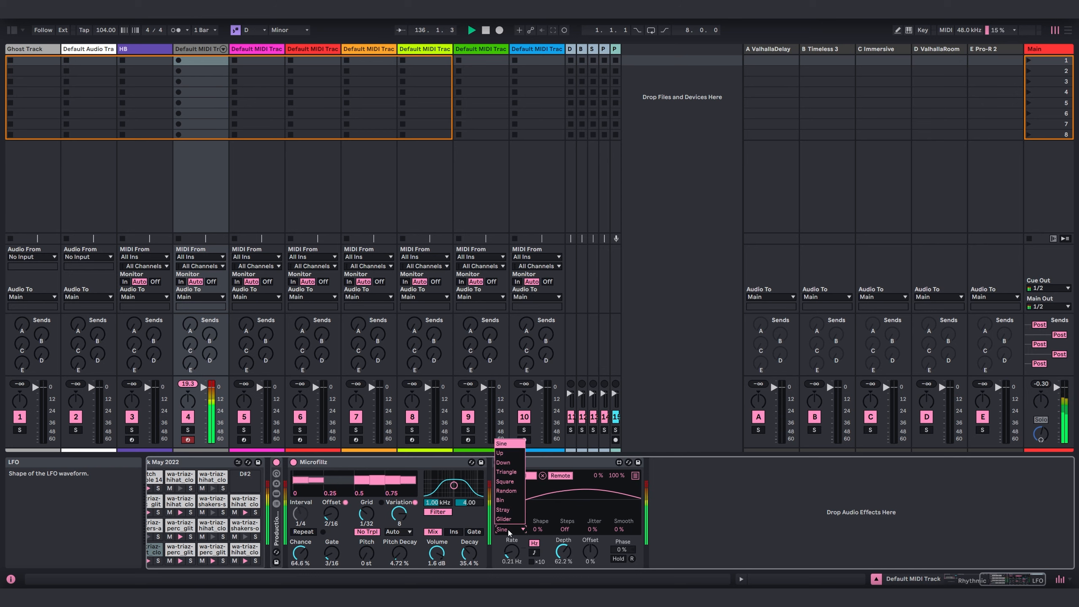
pyautogui.click(507, 491)
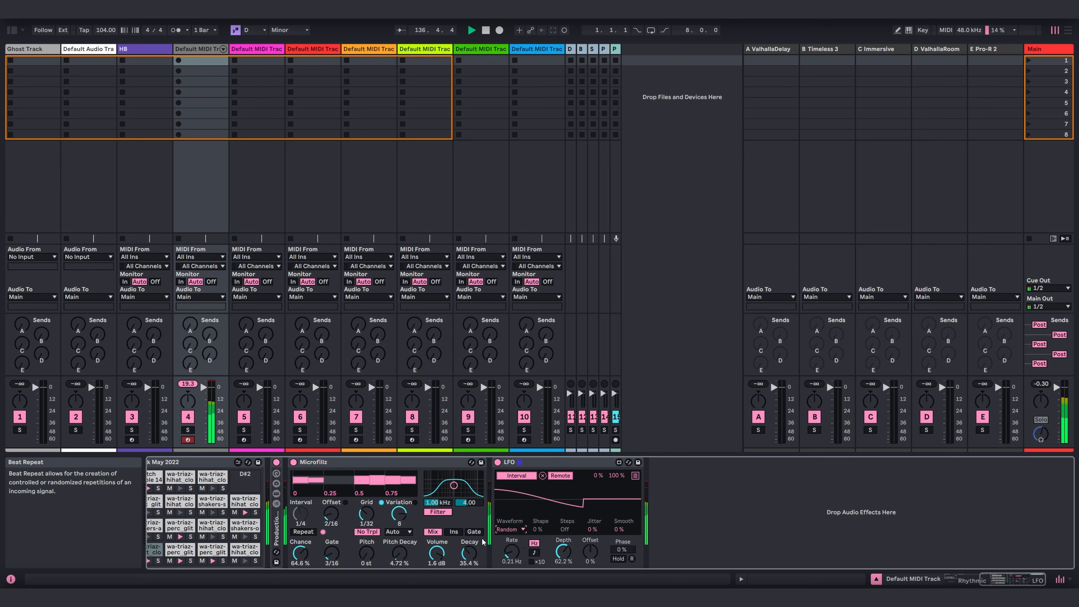
pyautogui.click(971, 579)
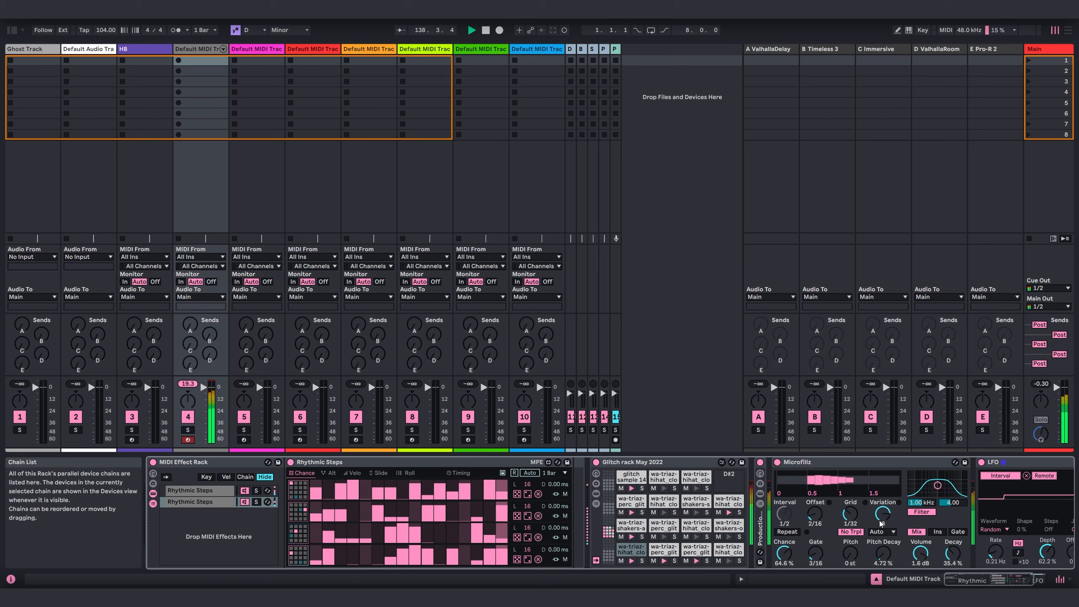
pyautogui.click(1037, 580)
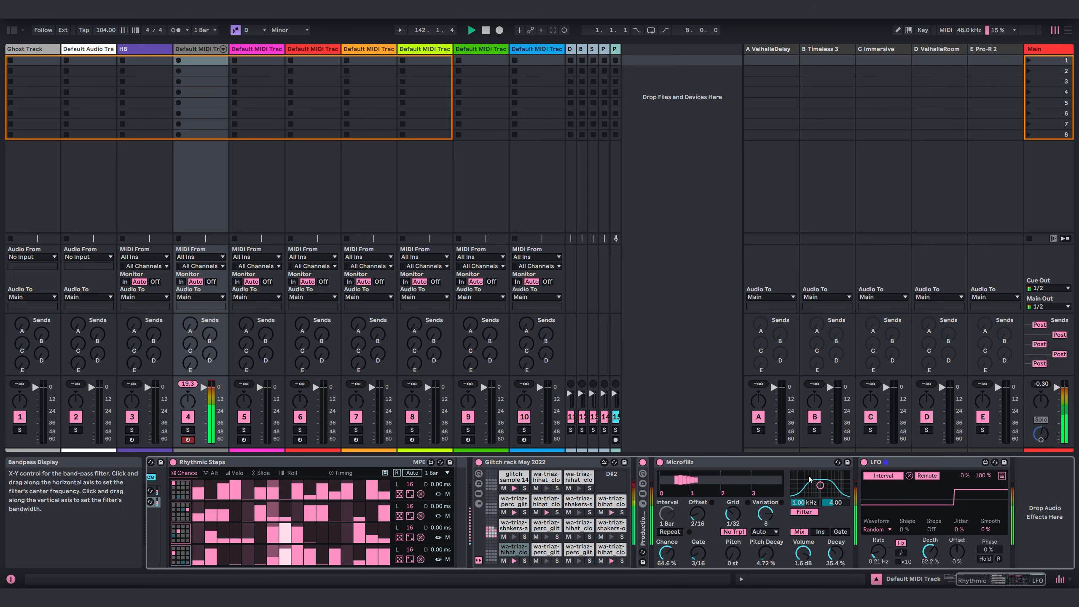
# - Route the output of track 4 to the Drum Bus and rename the track Glitch
pyautogui.click(197, 297)
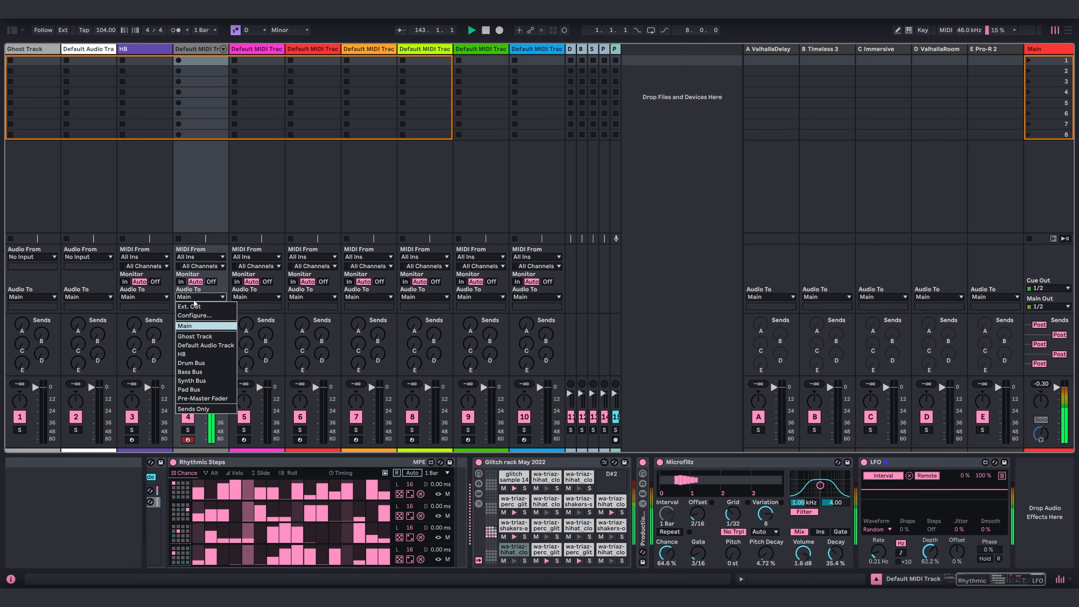
pyautogui.click(255, 261)
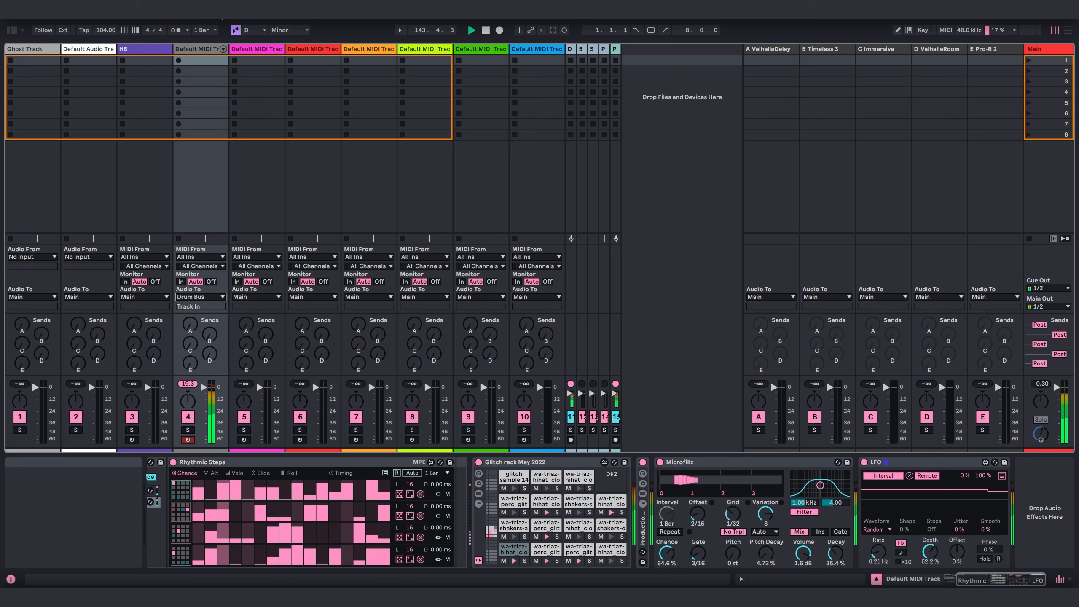
pyautogui.click(242, 49)
pyautogui.click(195, 49)
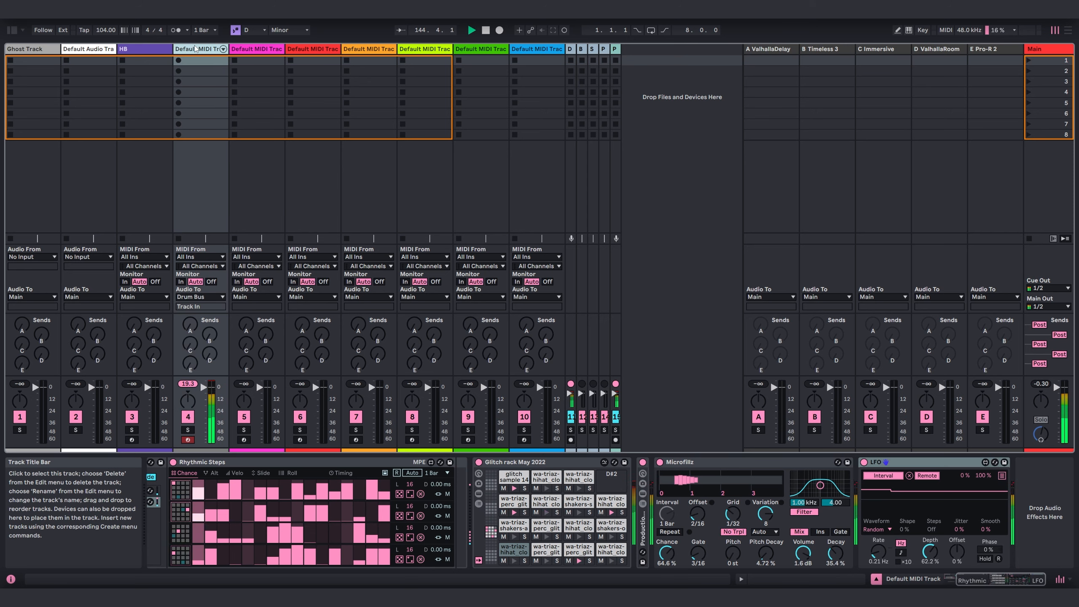
pyautogui.write('Glitch')
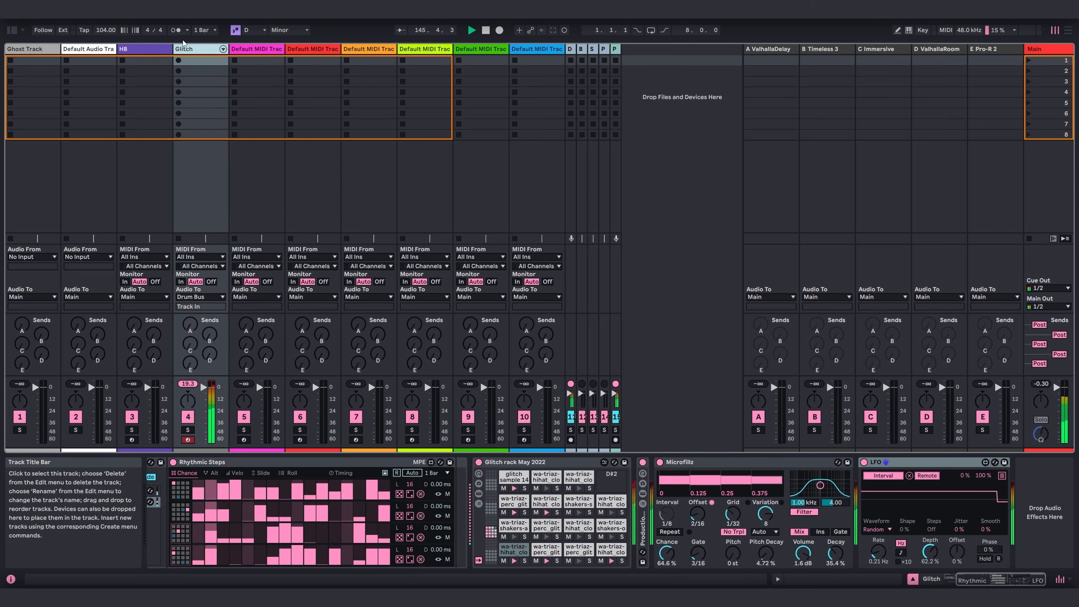
# - Add Rhythmic Steps from the Sequencers pack to the pink MIDI track 5, with the browser hidden again
pyautogui.click(13, 30)
pyautogui.scroll(-3, 71, 308)
pyautogui.click(33, 297)
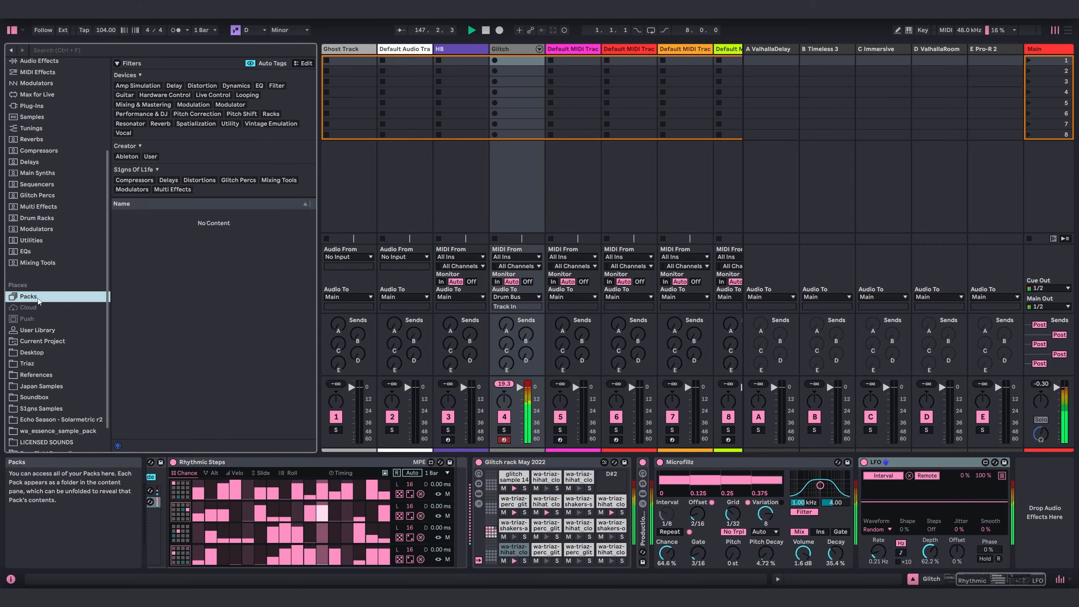
pyautogui.click(201, 376)
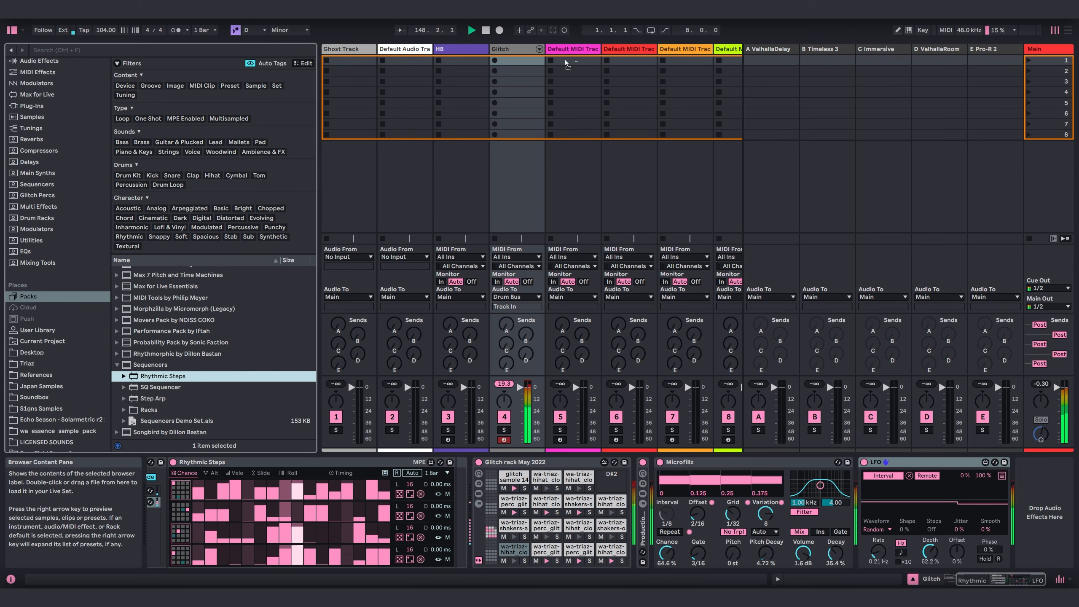
pyautogui.click(13, 30)
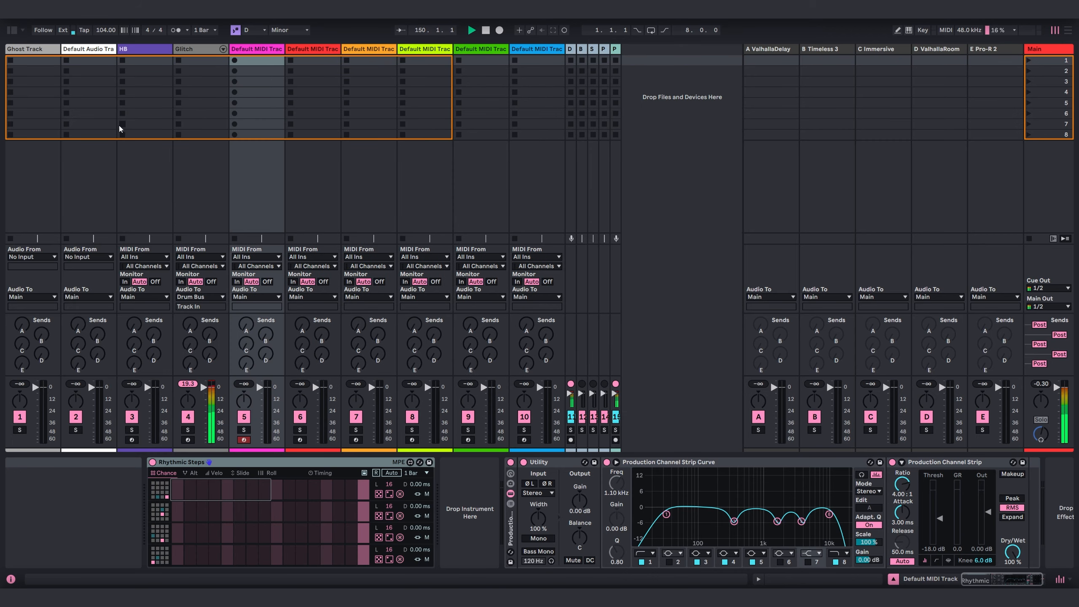
# - Load the drum rack Kick Rack May 2022 after Rhythmic Steps on track 5 and hide the browser
pyautogui.click(12, 30)
pyautogui.click(37, 218)
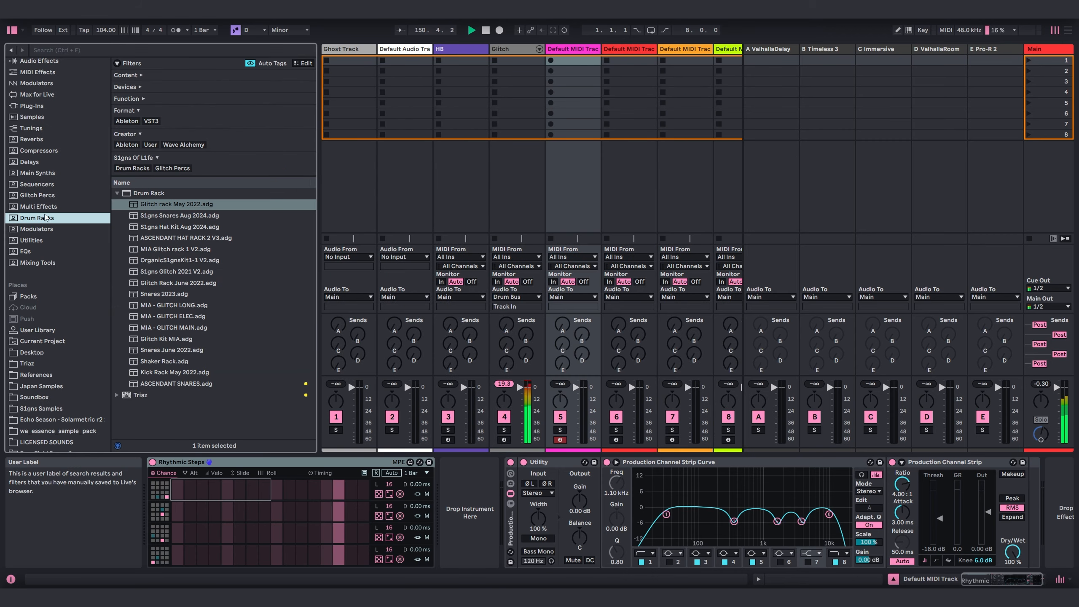
pyautogui.doubleClick(199, 372)
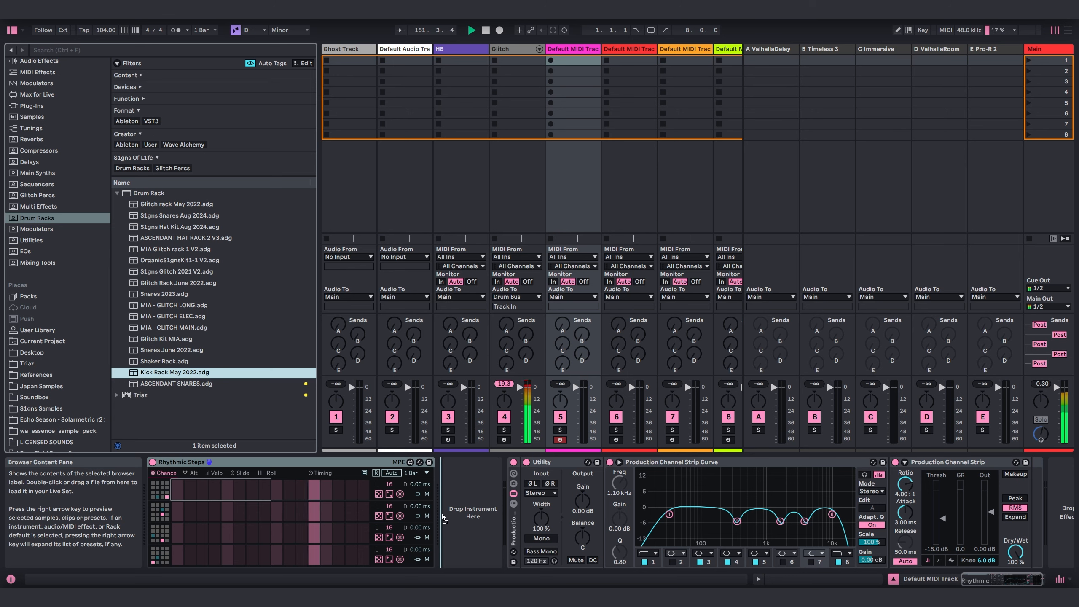
pyautogui.click(12, 30)
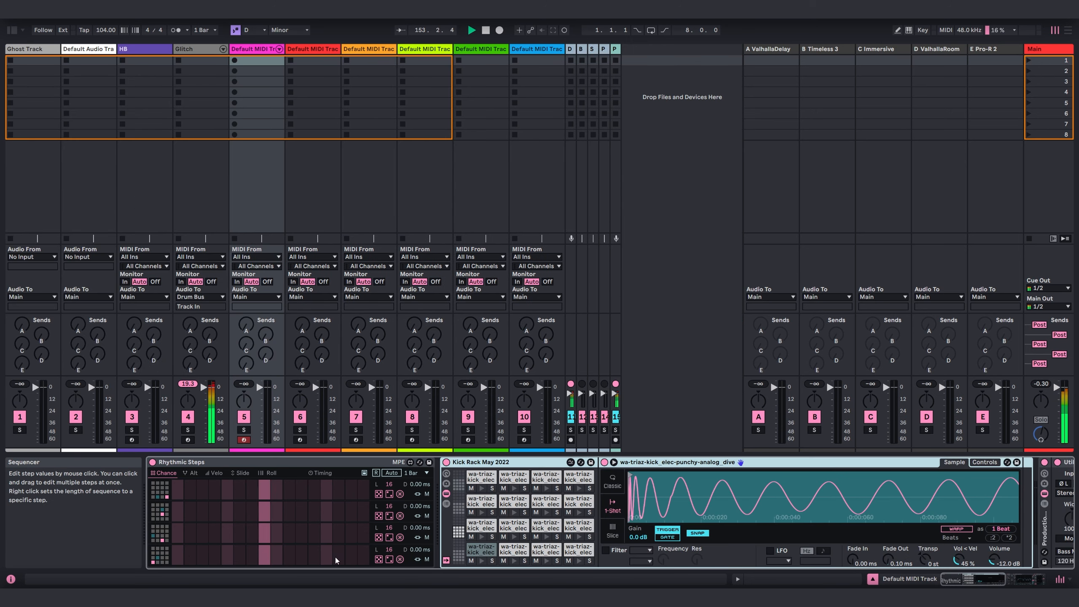
# - Program the lowest kick lane with full chance on steps 1 and 12 and low chance on steps 15 and 16
pyautogui.click(179, 556)
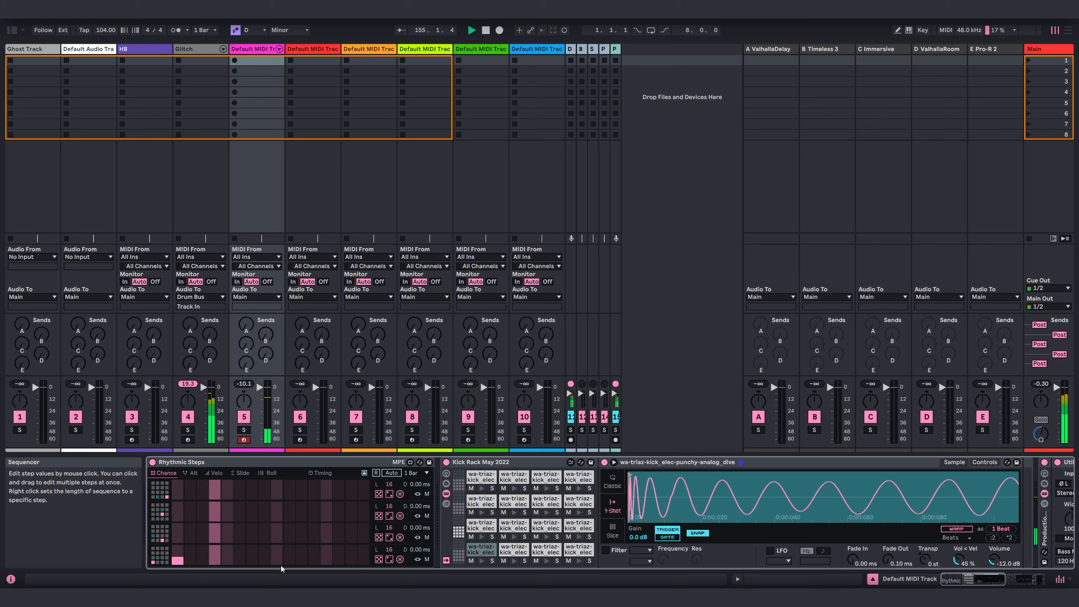
pyautogui.click(312, 558)
pyautogui.click(362, 561)
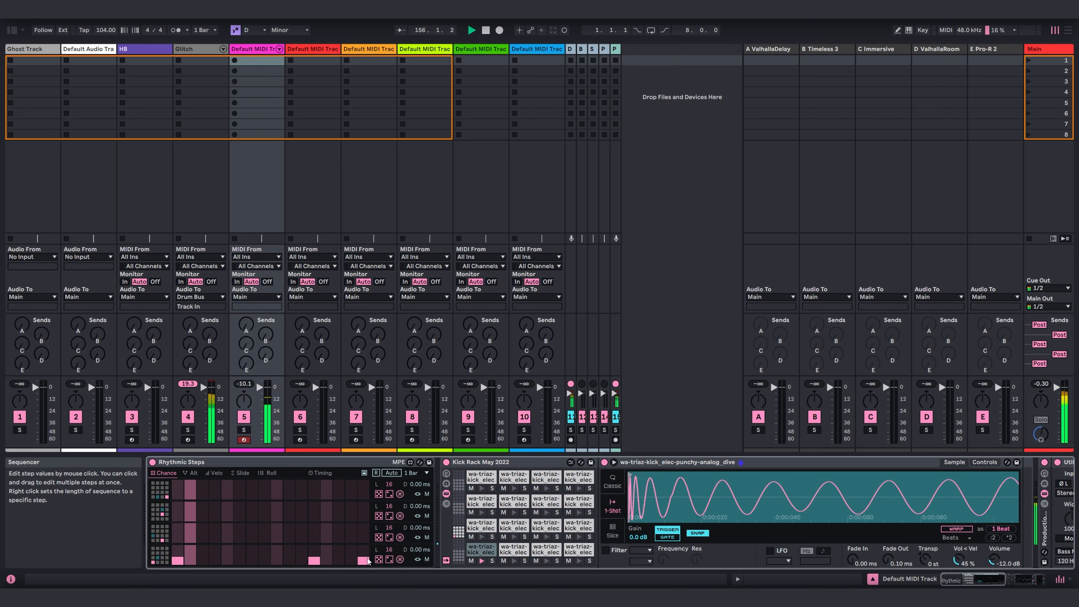
pyautogui.moveTo(315, 554); pyautogui.dragTo(315, 543)
pyautogui.moveTo(178, 553); pyautogui.dragTo(178, 543)
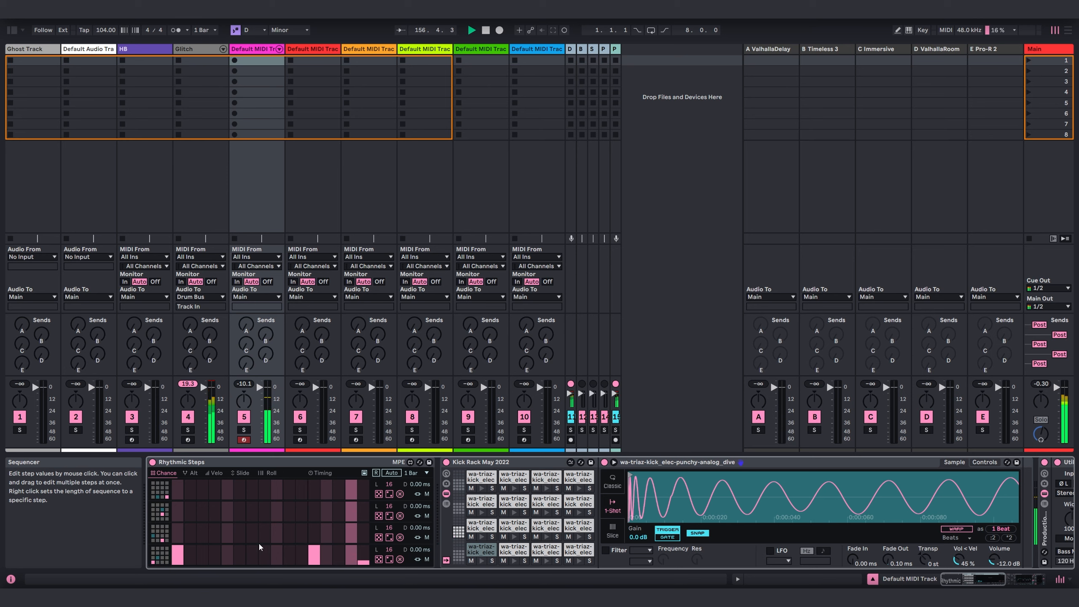
pyautogui.click(353, 557)
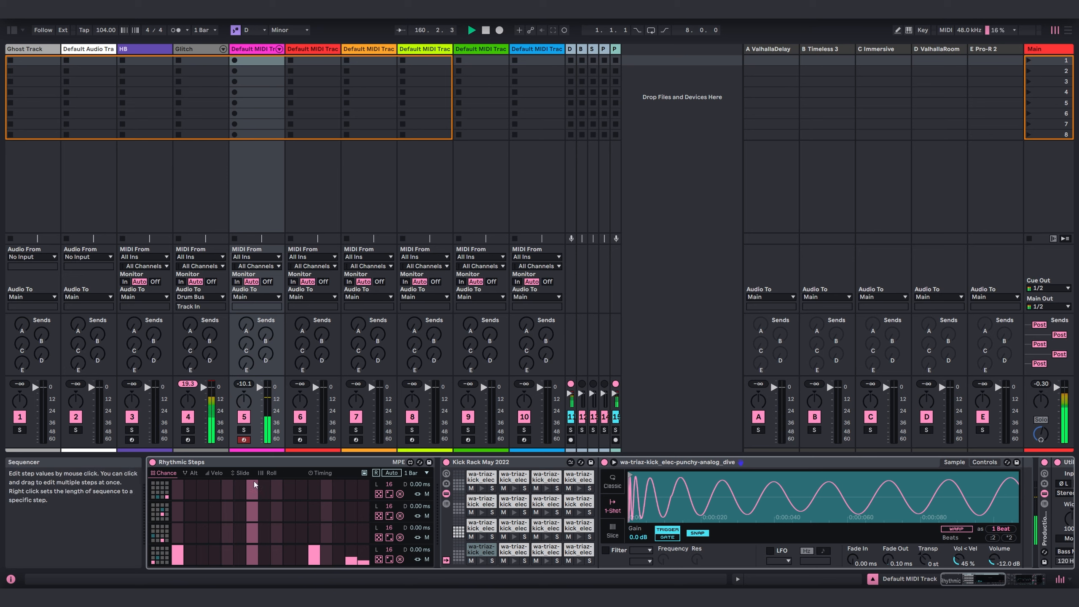
# - Check the kick velocities, then add low-chance hits on step 6 of the second lane and step 14 of the top lane
pyautogui.click(217, 472)
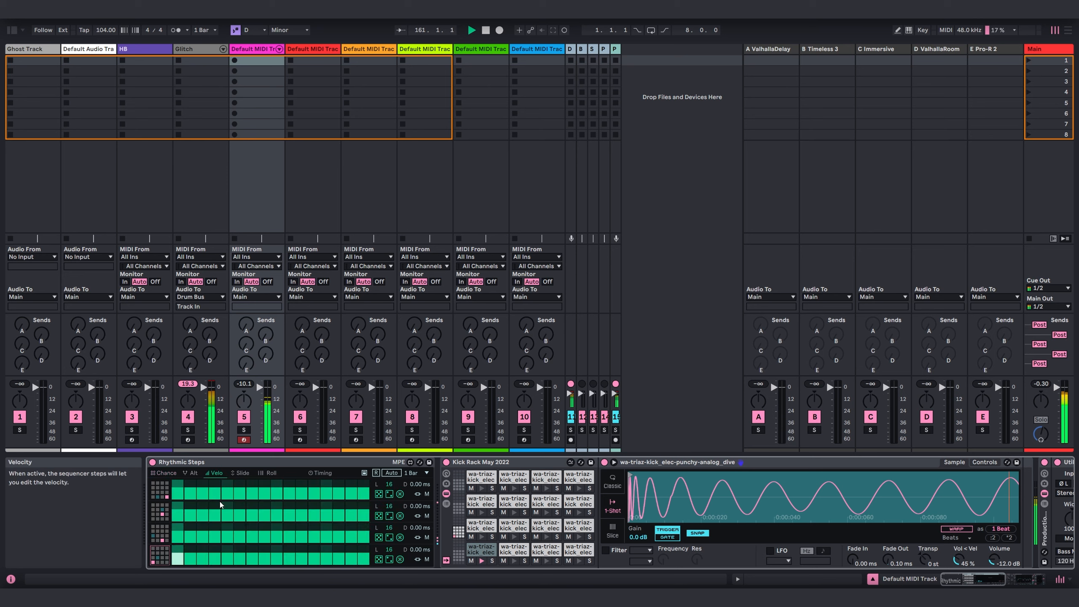
pyautogui.click(163, 472)
pyautogui.click(238, 521)
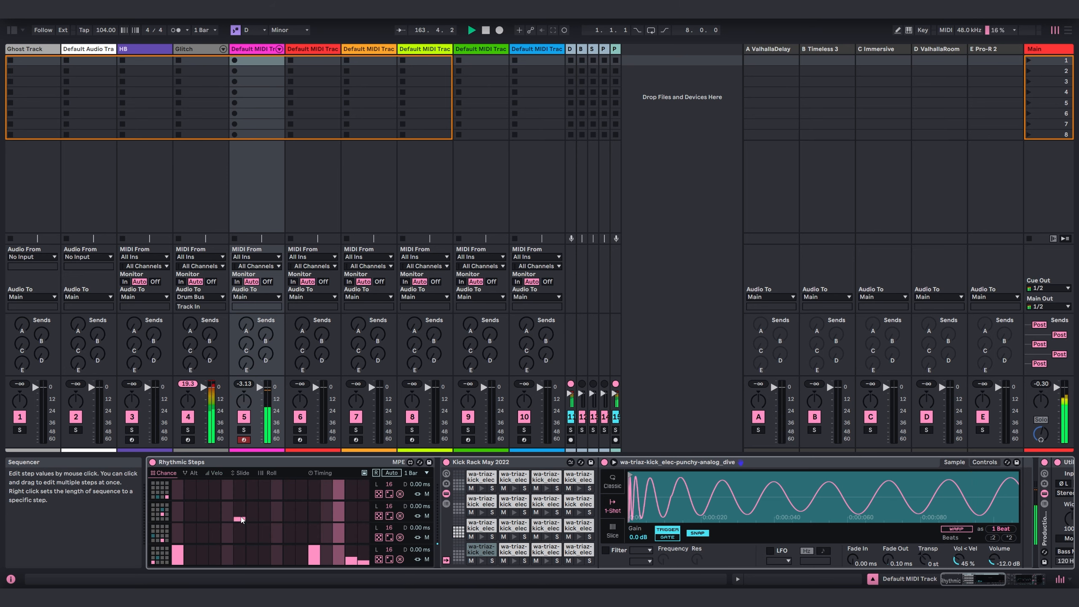
pyautogui.click(338, 493)
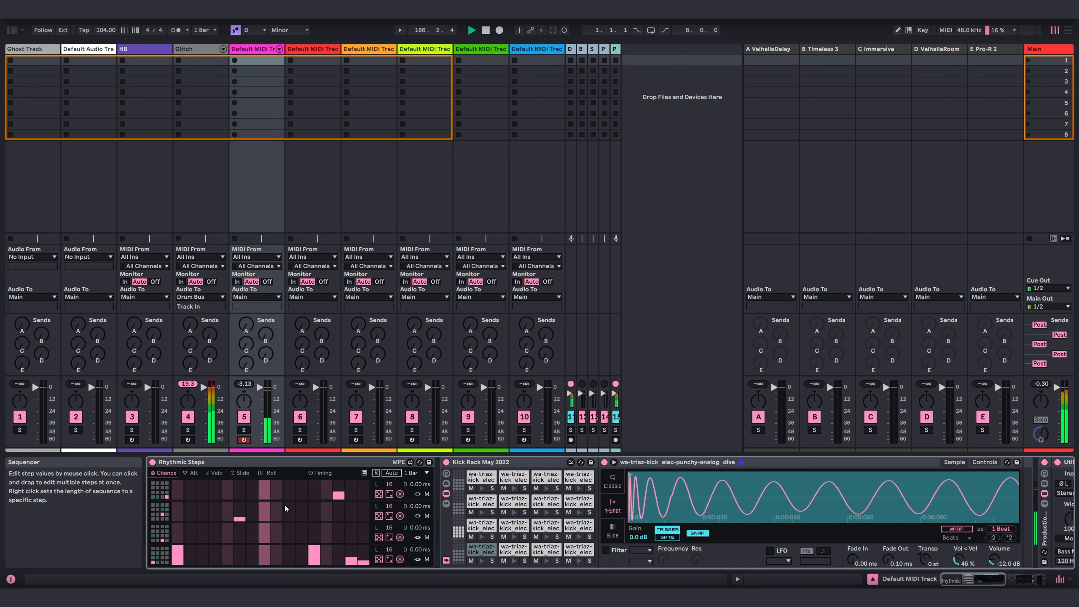
# - Lower the kick track's Utility gain to -6.11 dB and route the track's output to the Drum Bus
pyautogui.moveTo(989, 579); pyautogui.dragTo(1032, 579)
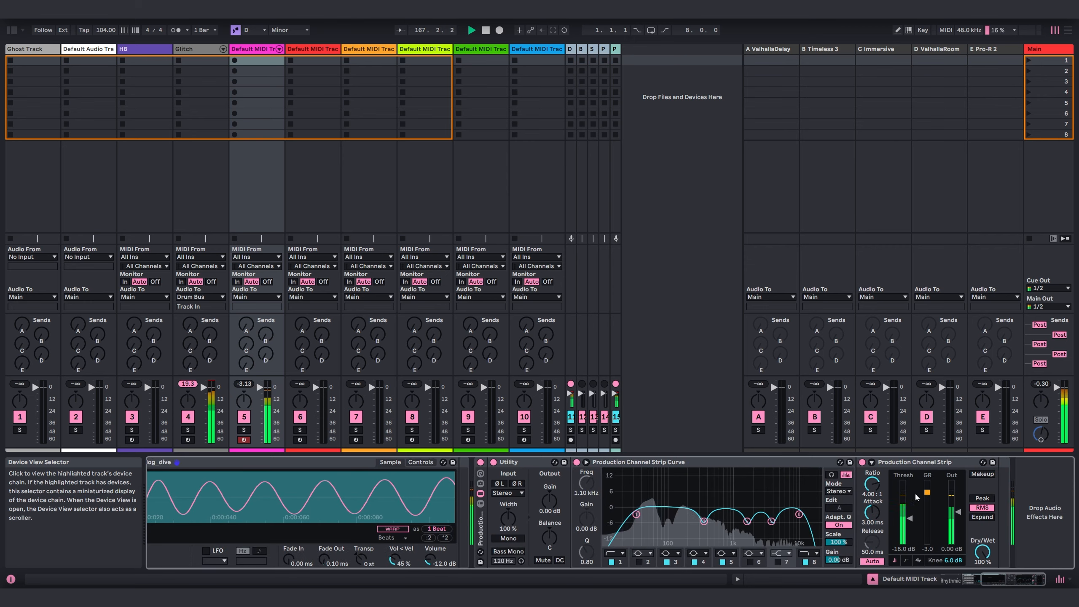
pyautogui.moveTo(552, 500); pyautogui.dragTo(552, 515)
pyautogui.click(258, 296)
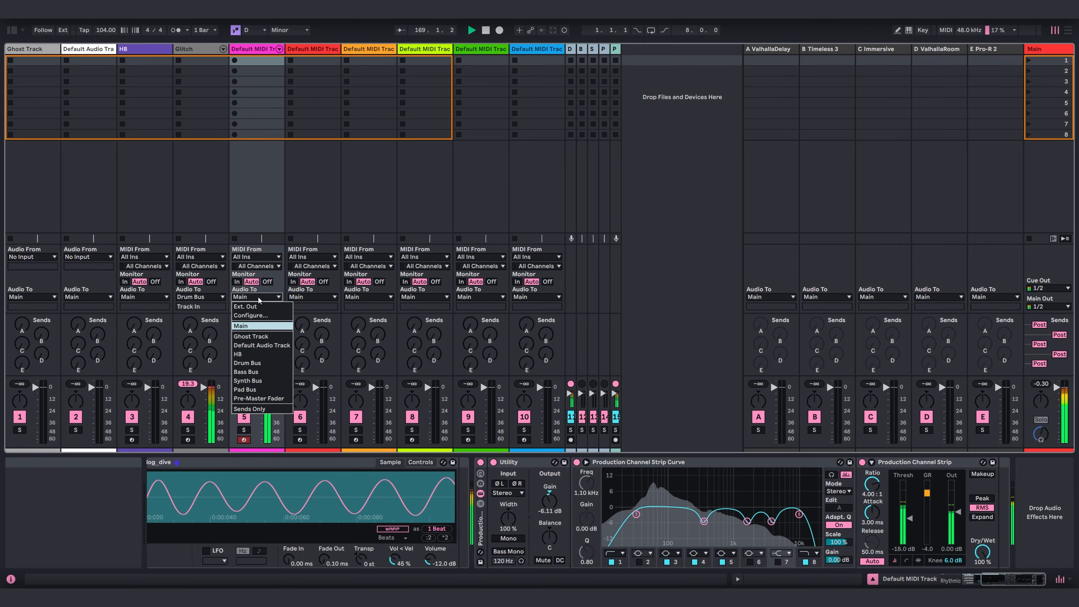
pyautogui.click(284, 350)
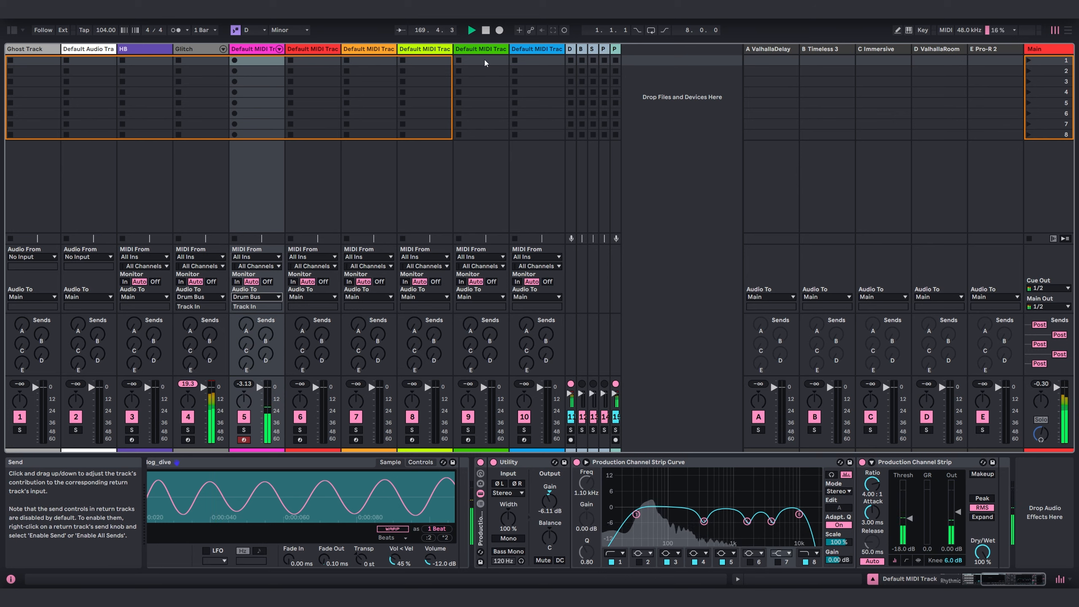
# - Rename track 5 as kik
pyautogui.click(248, 50)
pyautogui.hotkey('ctrl', 'r')
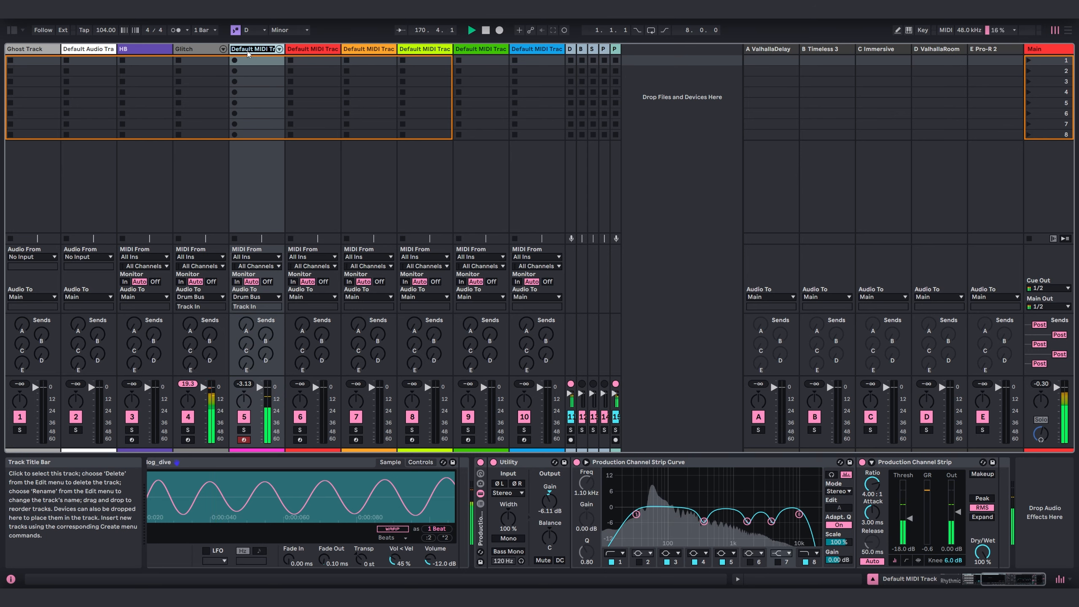
pyautogui.write('kik')
pyautogui.press('Return')
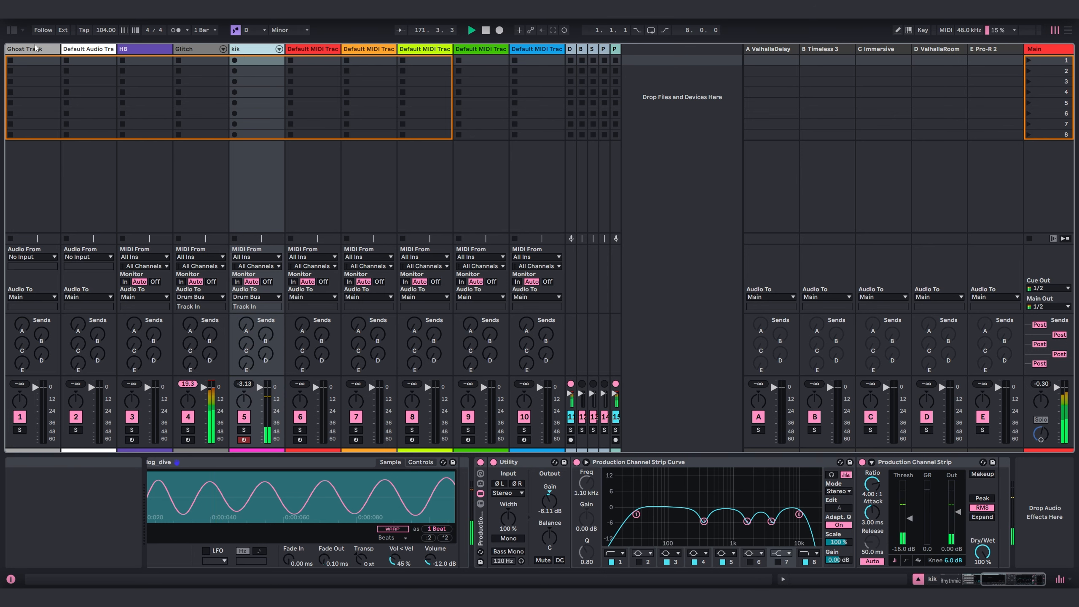
# - Add Rhythmic Steps from the Sequencers pack to the red MIDI track 6, with the browser hidden again
pyautogui.click(12, 30)
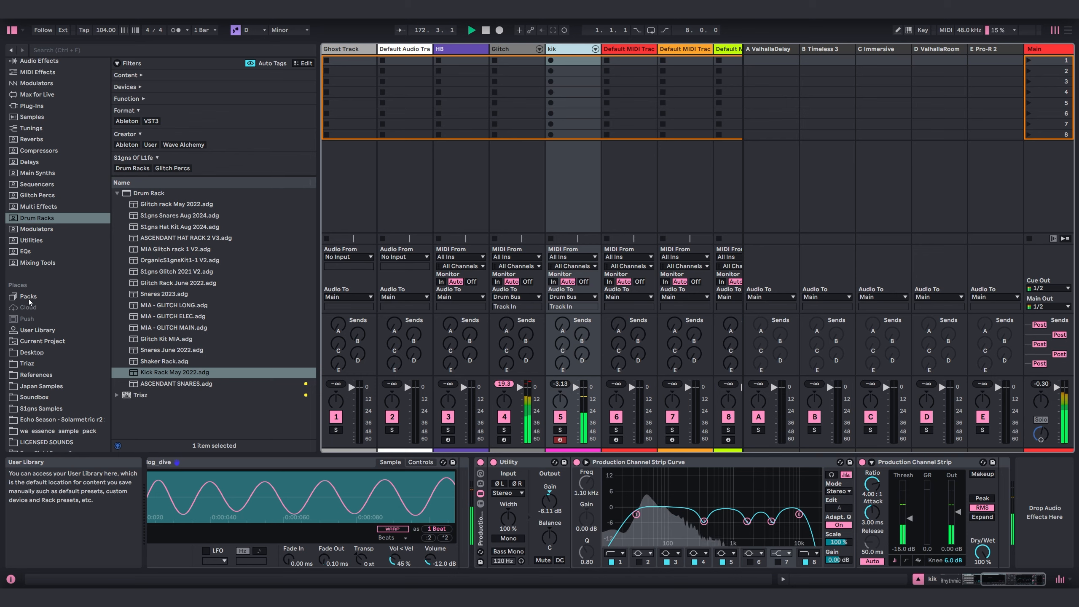
pyautogui.moveTo(187, 376); pyautogui.dragTo(620, 85)
pyautogui.click(12, 31)
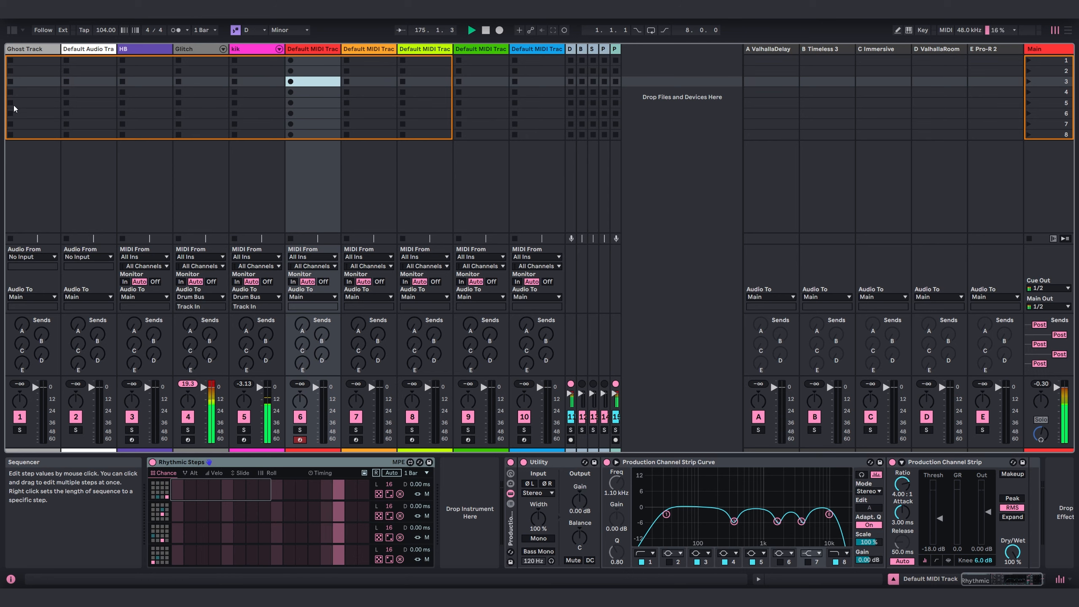
# - Load the Snares June 2022 rack on track 6 and program full-chance hits on steps 1 and 9 of the lowest lane
pyautogui.click(12, 31)
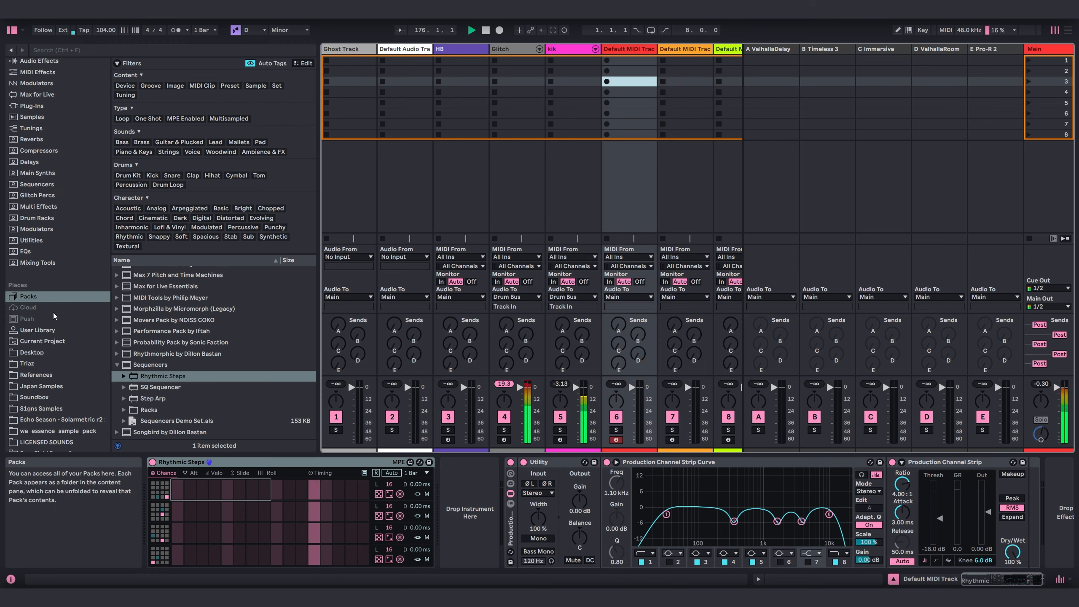
pyautogui.click(33, 218)
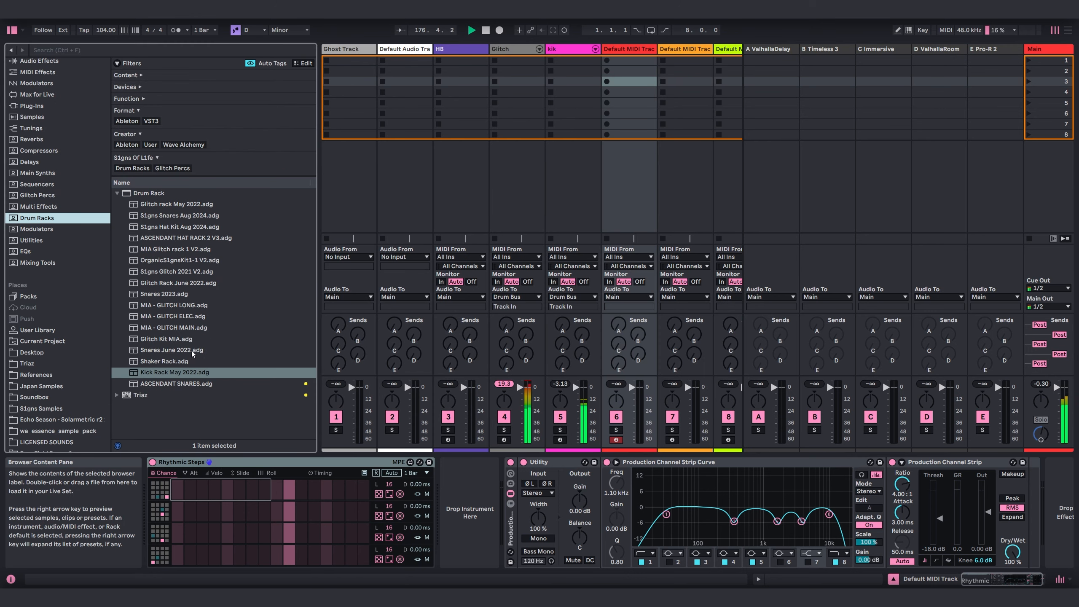
pyautogui.moveTo(173, 351); pyautogui.dragTo(469, 512)
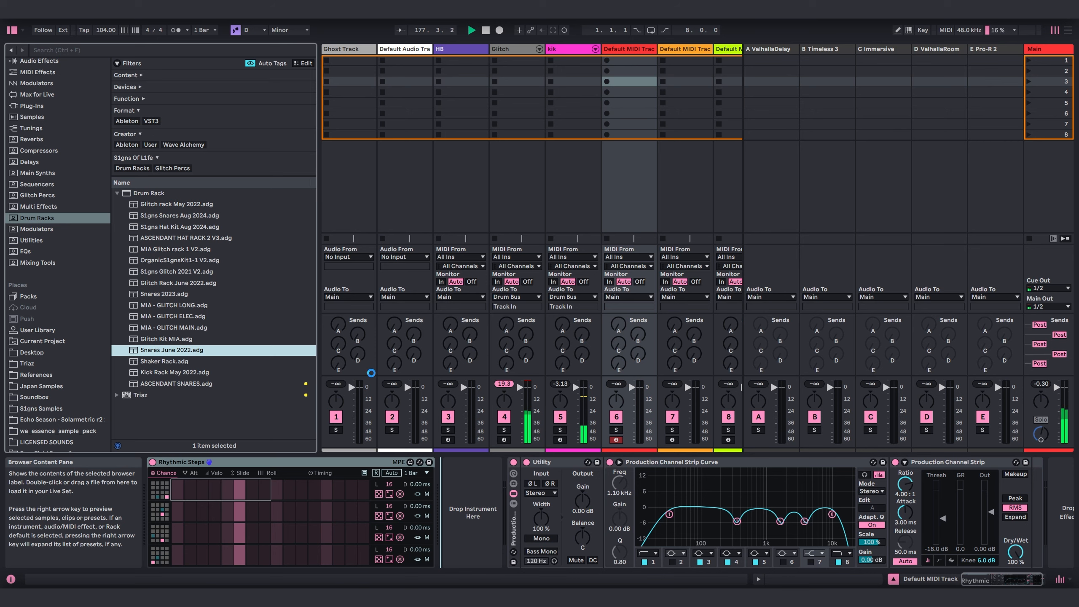
pyautogui.click(12, 30)
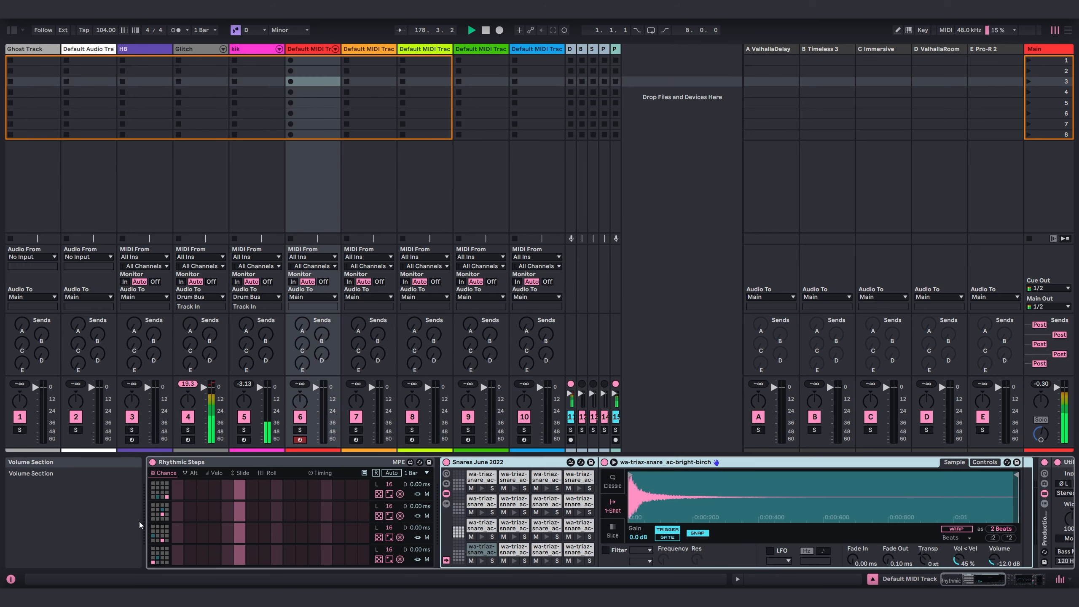
pyautogui.click(176, 558)
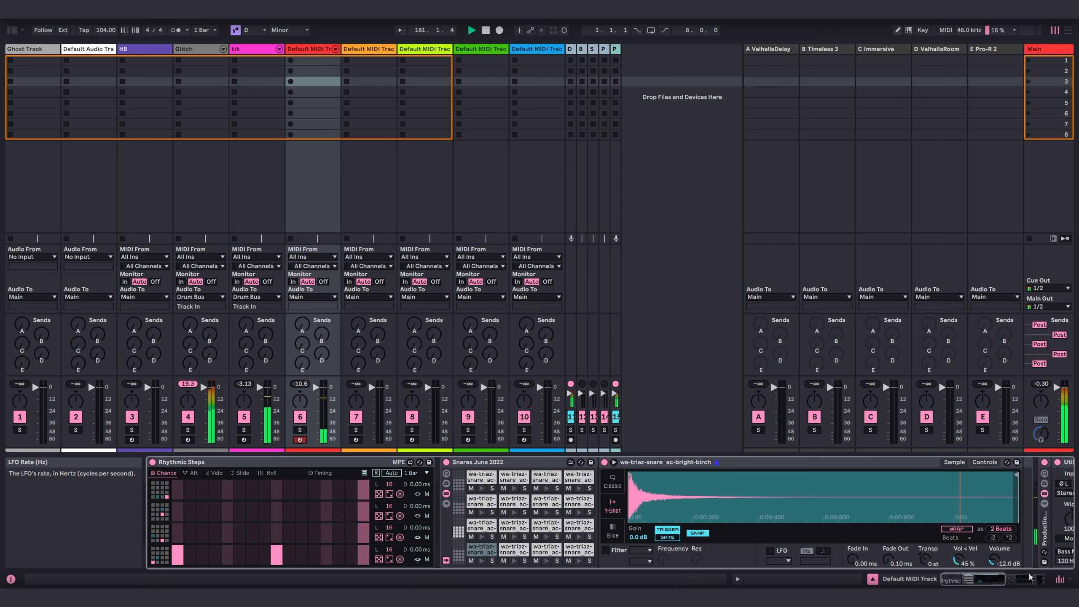
# - Lower the bright-birch snare's transposition, and shorten the sample in Classic mode by moving its end close to the start
pyautogui.moveTo(1007, 579); pyautogui.dragTo(1024, 579)
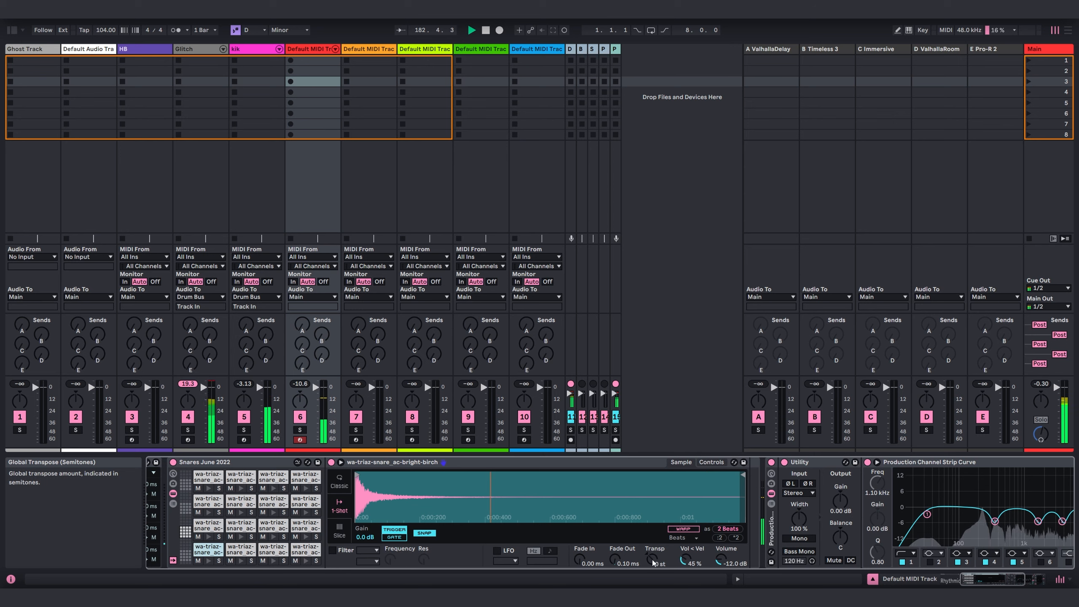
pyautogui.moveTo(653, 560)
pyautogui.mouseDown()
pyautogui.moveTo(653, 537)
pyautogui.moveTo(685, 563)
pyautogui.moveTo(715, 563)
pyautogui.moveTo(649, 562)
pyautogui.mouseUp()
pyautogui.click(339, 482)
pyautogui.moveTo(744, 487); pyautogui.dragTo(365, 488)
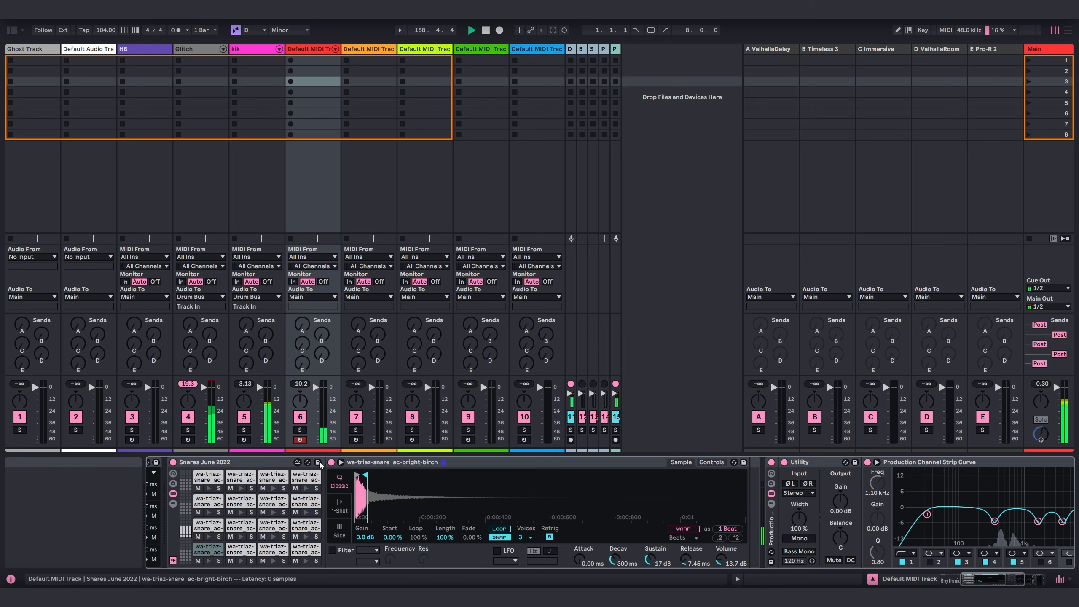
# - Add a roll to step 9 of the lowest lane in the track 6 Rhythmic Steps at a 1/32 rate
pyautogui.click(951, 579)
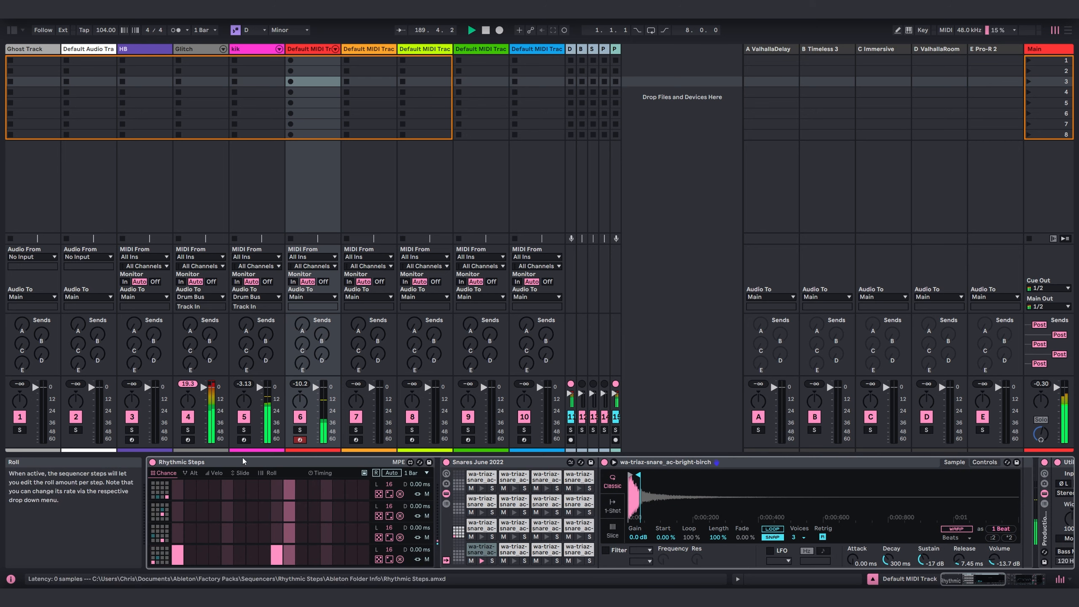
pyautogui.click(269, 472)
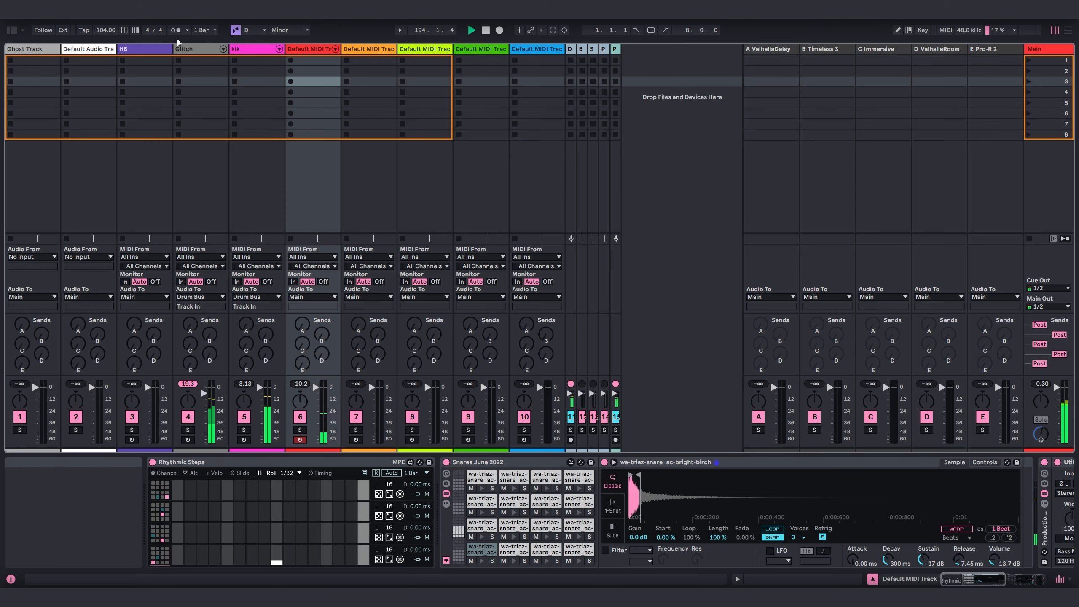
pyautogui.click(191, 48)
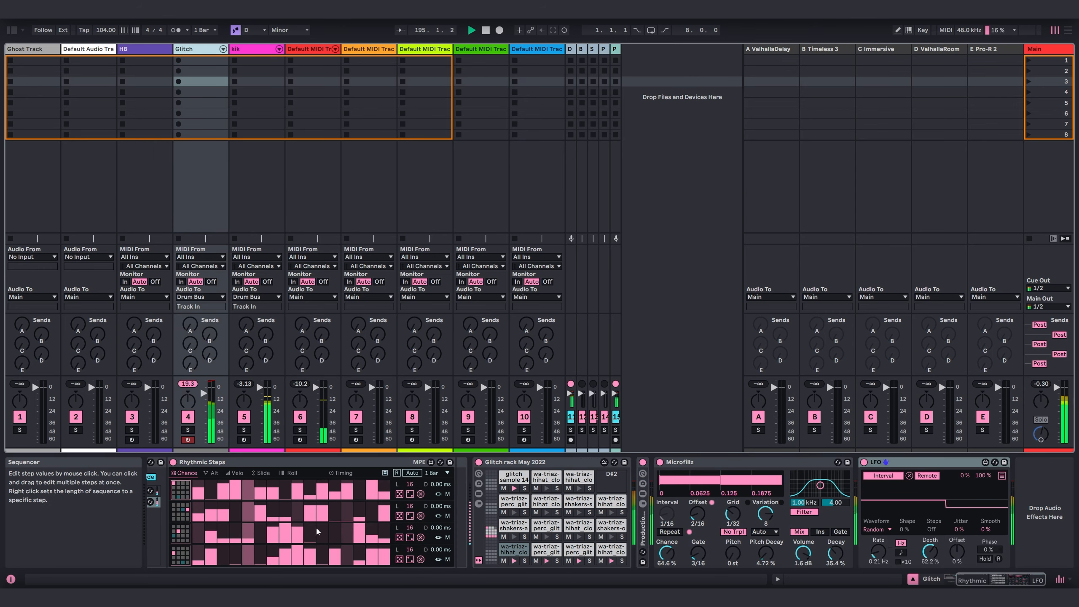
pyautogui.moveTo(993, 579); pyautogui.dragTo(964, 580)
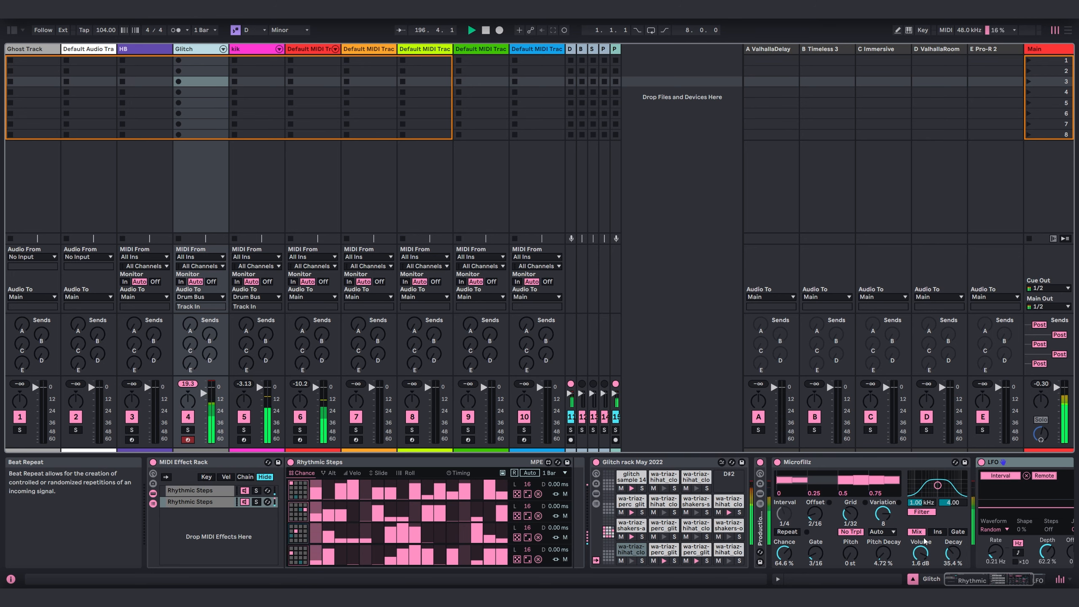
pyautogui.moveTo(980, 580); pyautogui.dragTo(992, 580)
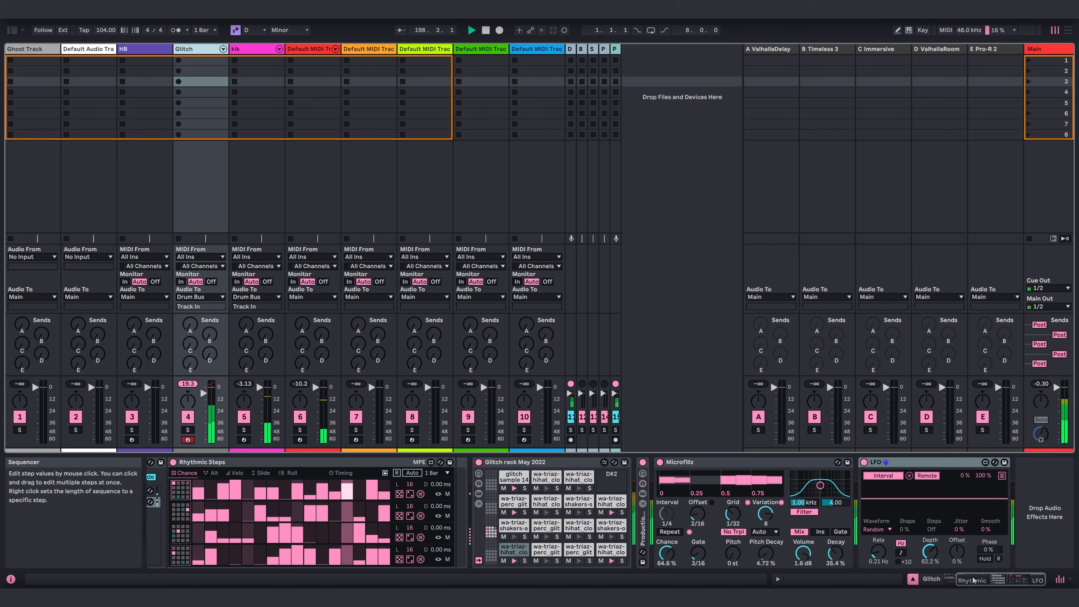
pyautogui.moveTo(976, 579); pyautogui.dragTo(914, 587)
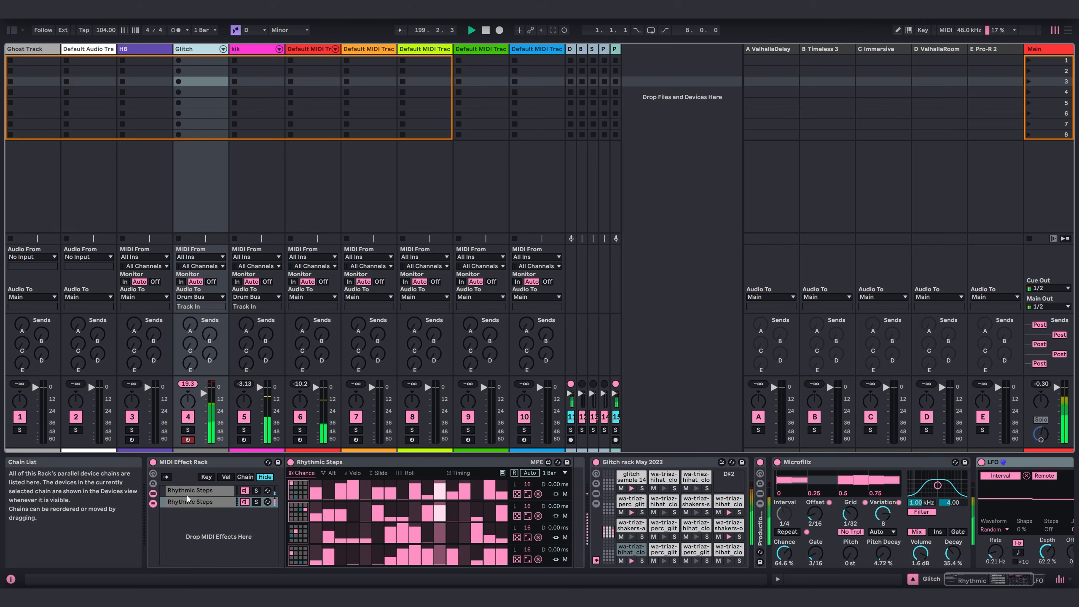
pyautogui.click(244, 48)
# - Rename track 6 as snare
pyautogui.click(309, 48)
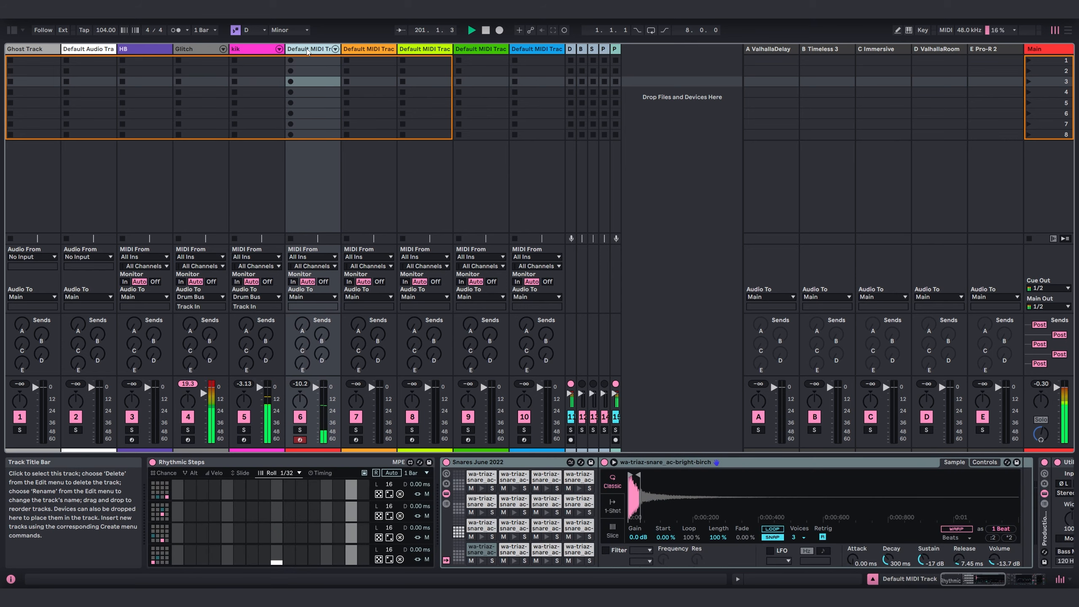
pyautogui.hotkey('ctrl', 'r')
pyautogui.write('snare')
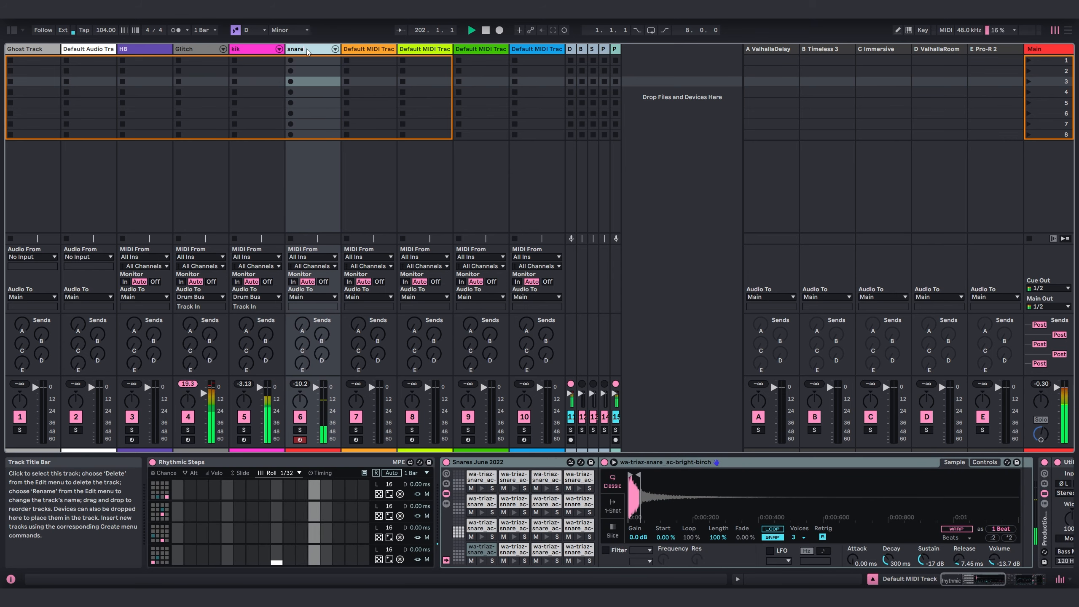
pyautogui.press('Return')
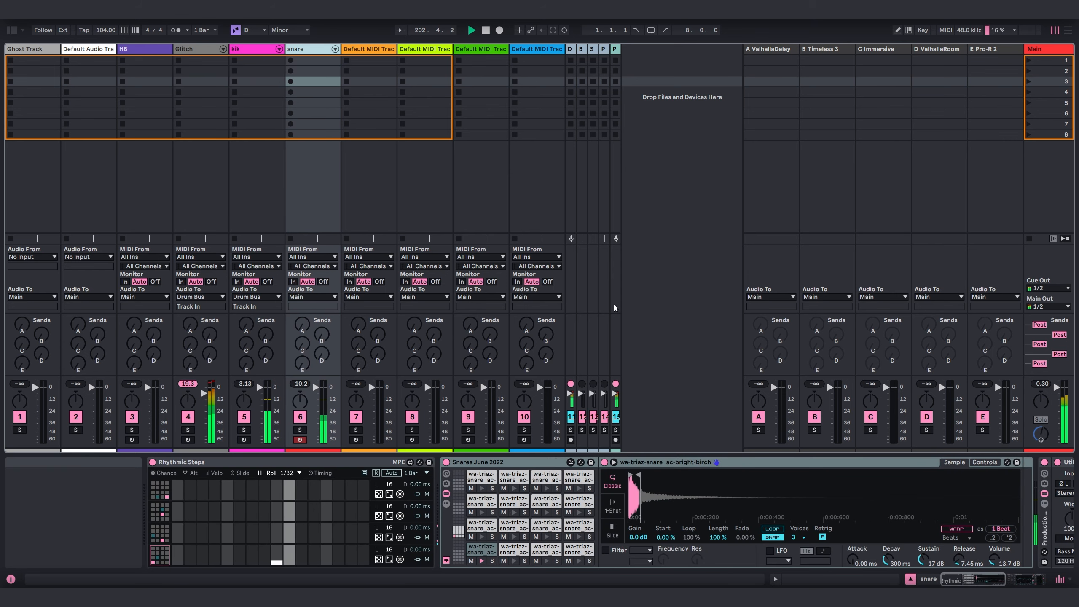
# - Load Phase Plant from the Main Synths collection onto the orange MIDI track 7, with the browser hidden again
pyautogui.click(207, 49)
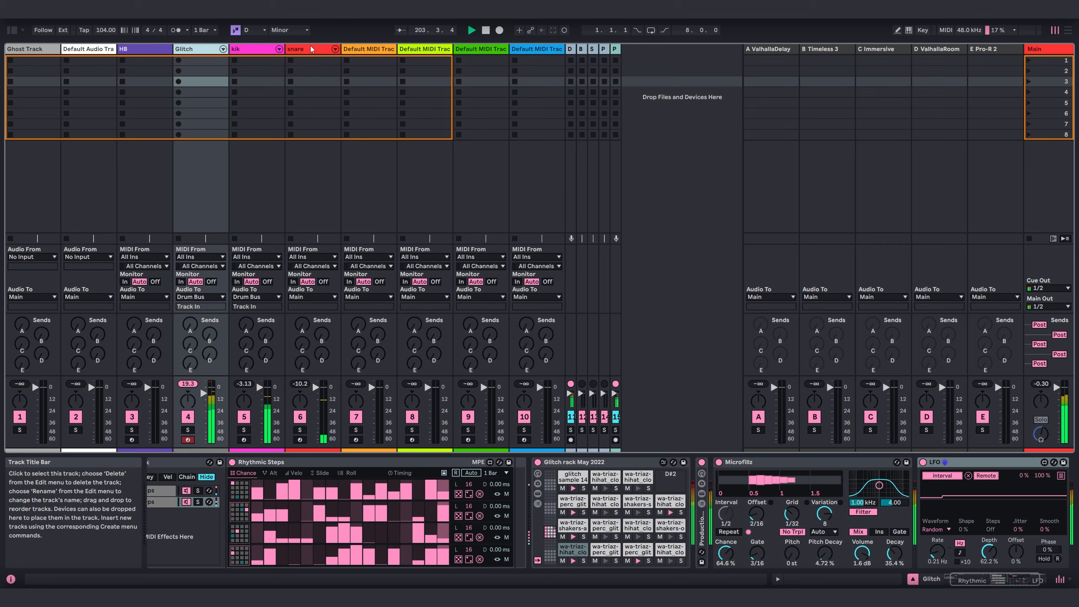
pyautogui.click(312, 49)
pyautogui.click(364, 48)
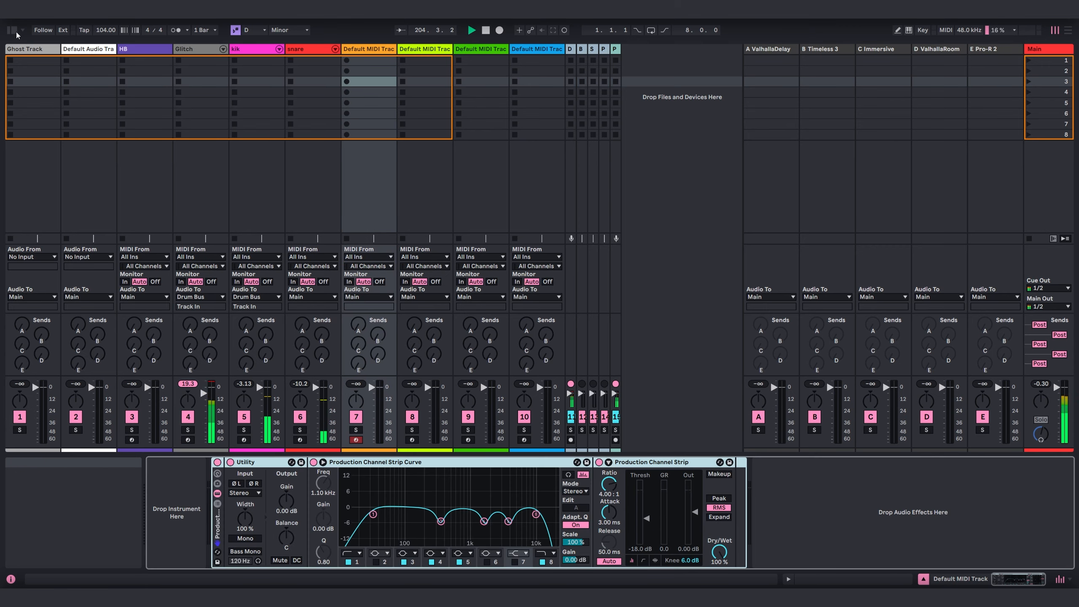
pyautogui.click(16, 33)
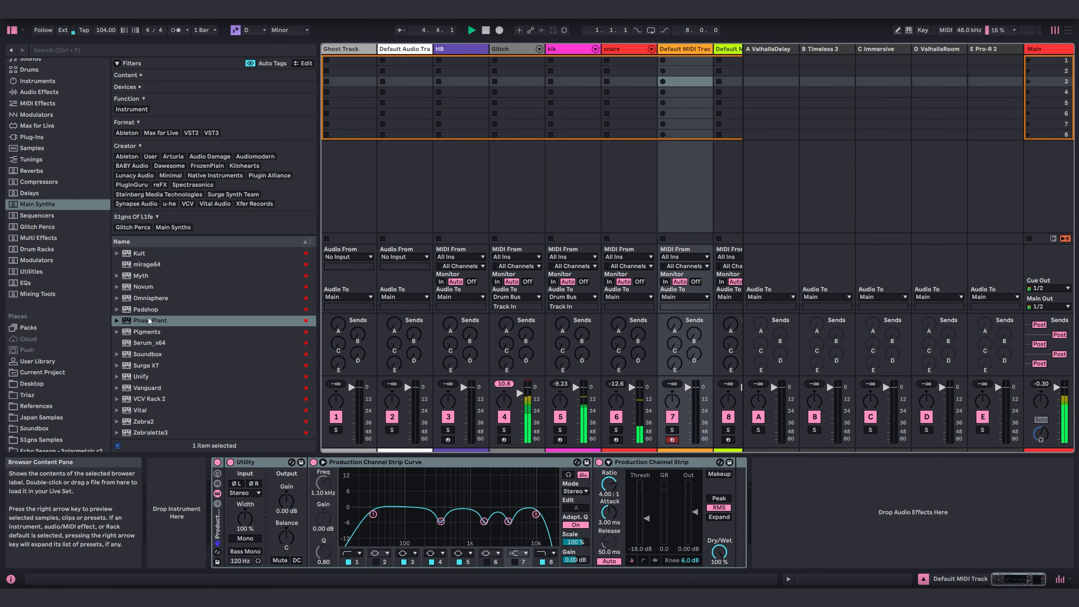
pyautogui.moveTo(147, 323); pyautogui.dragTo(682, 109)
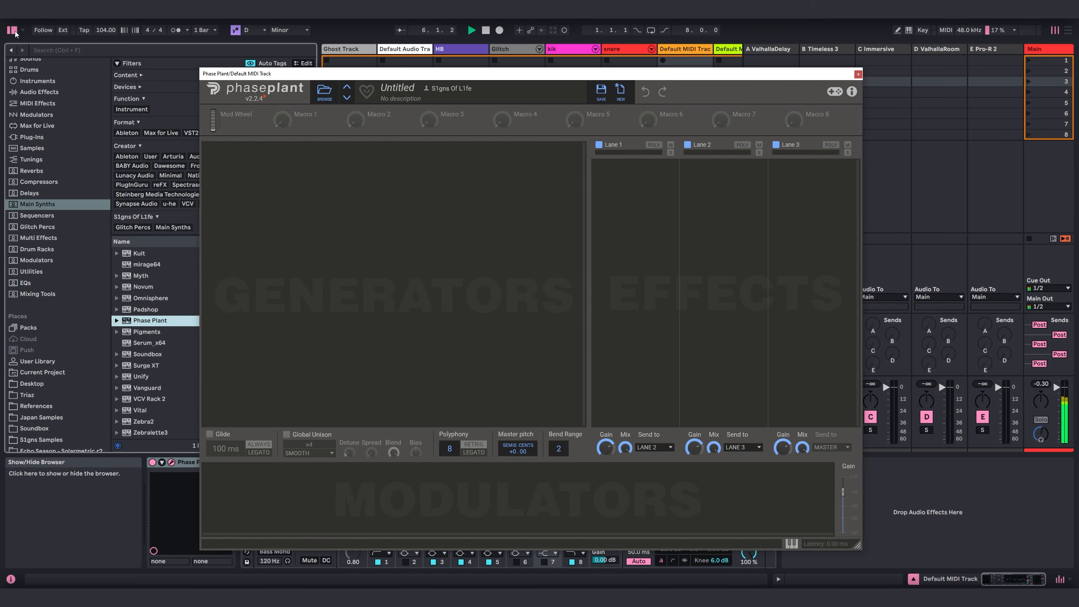
pyautogui.click(14, 31)
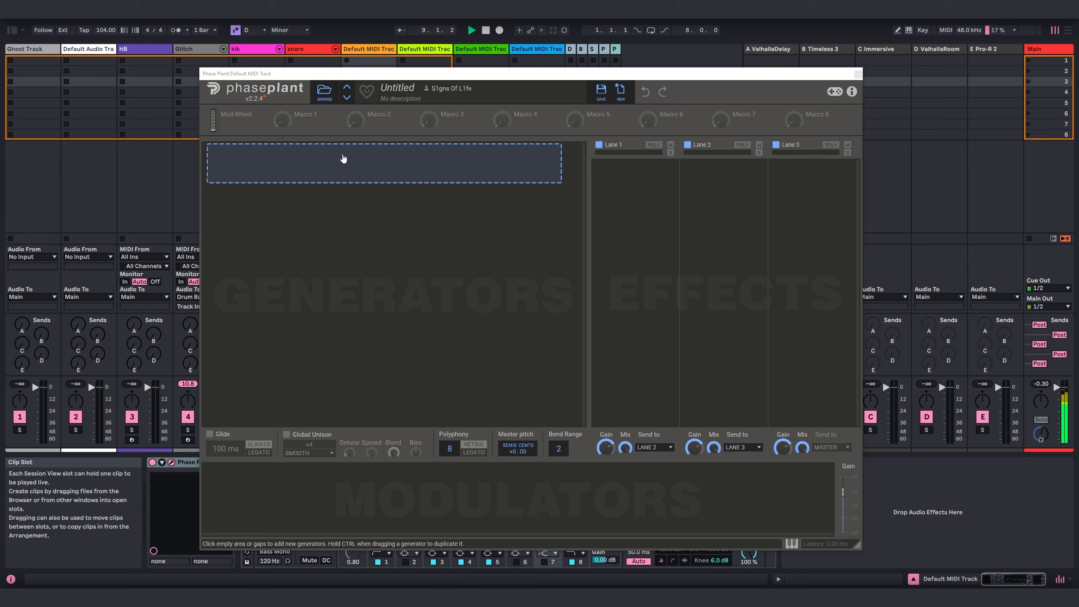
# - Build a Phase Plant sawtooth Analog generator with Smooth unison, followed by a low-pass Filter with a lowered cutoff
pyautogui.click(339, 162)
pyautogui.click(356, 195)
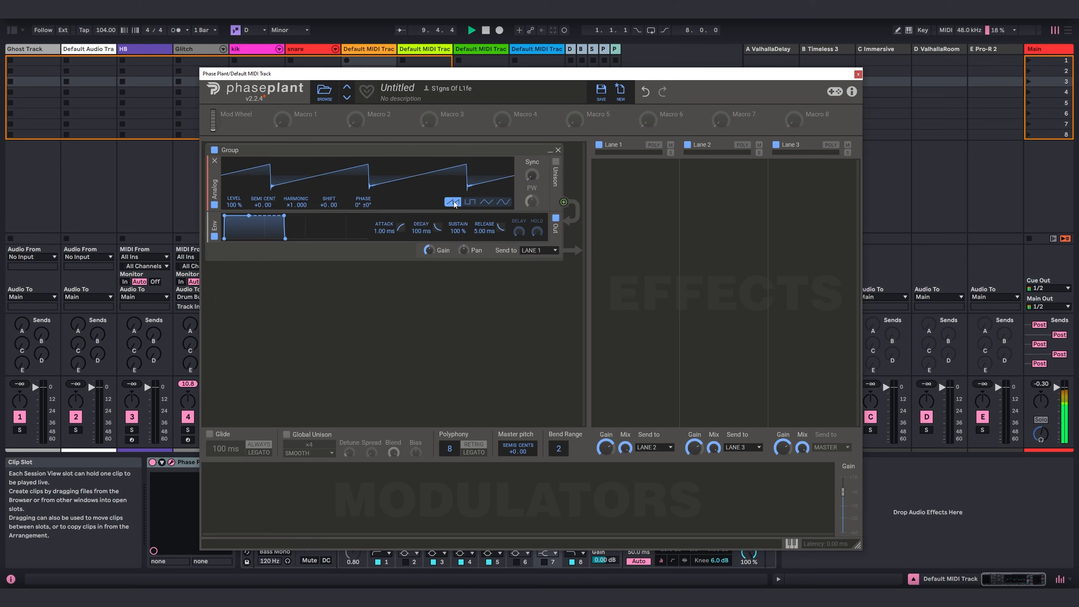
pyautogui.click(458, 216)
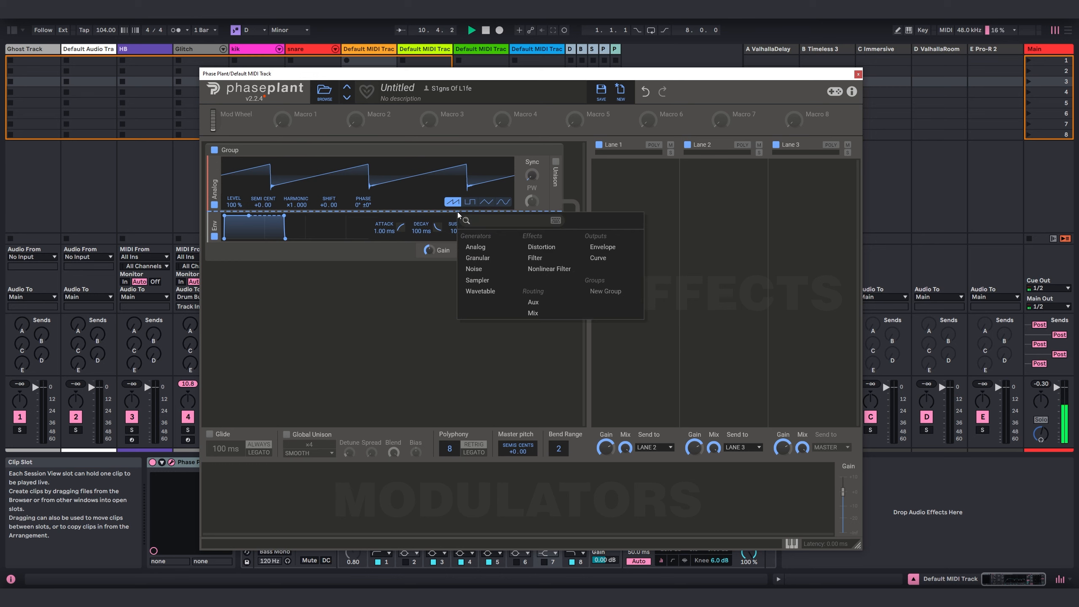
pyautogui.click(533, 260)
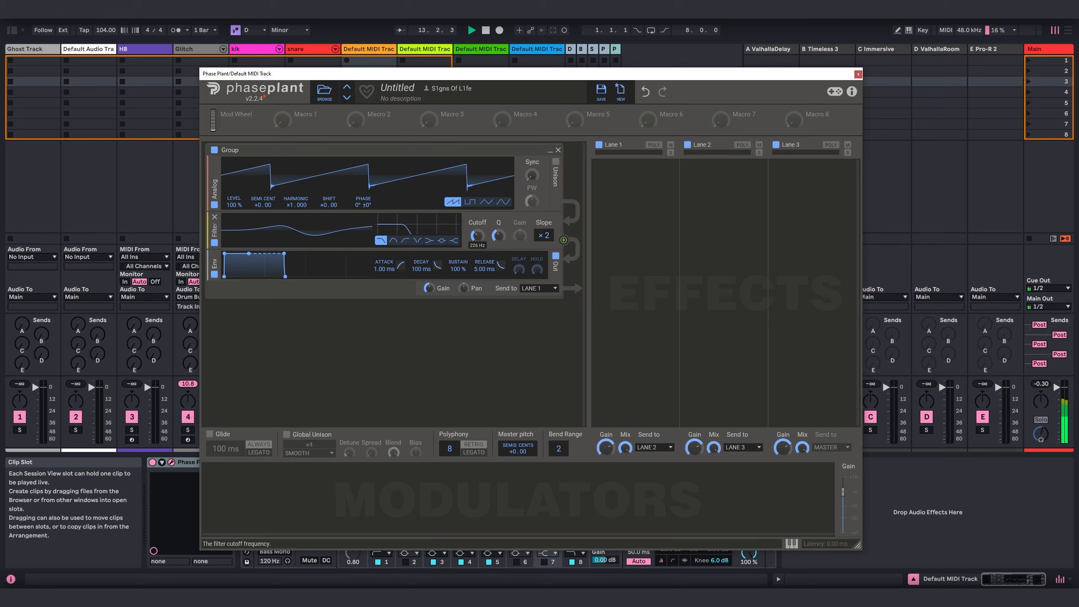
pyautogui.click(555, 163)
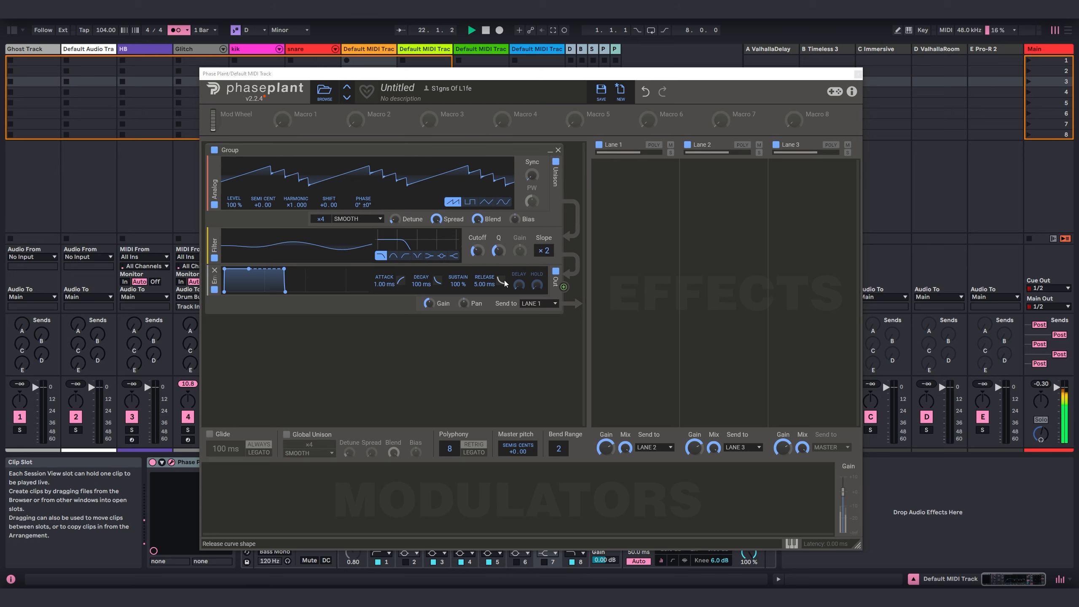
# - Close the Phase Plant window and capture the played notes as a MIDI clip on track 7
pyautogui.click(857, 73)
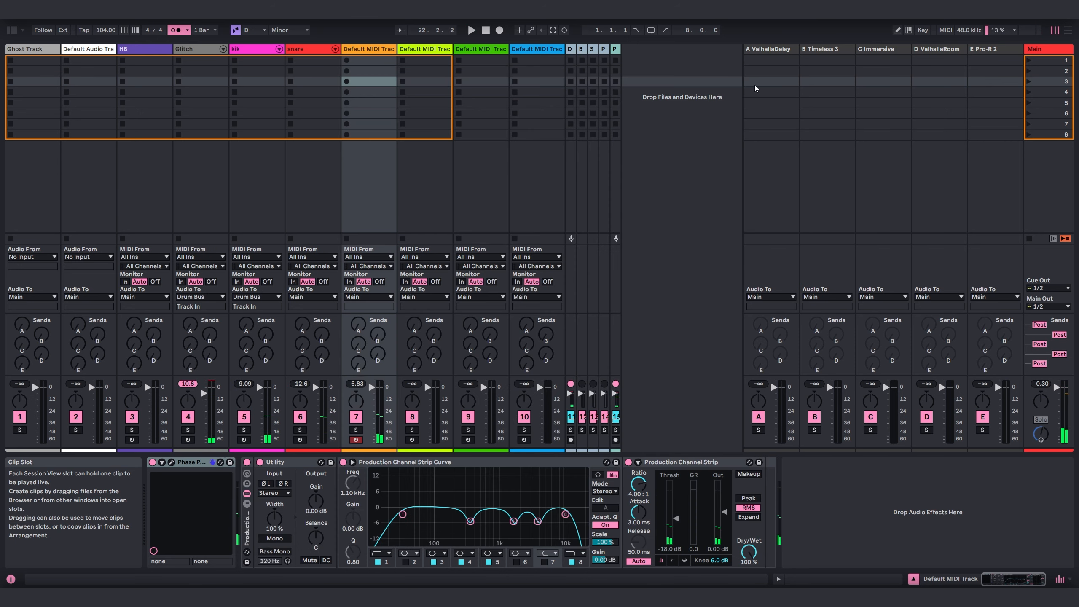
pyautogui.hotkey('ctrl', 'shift', 'c')
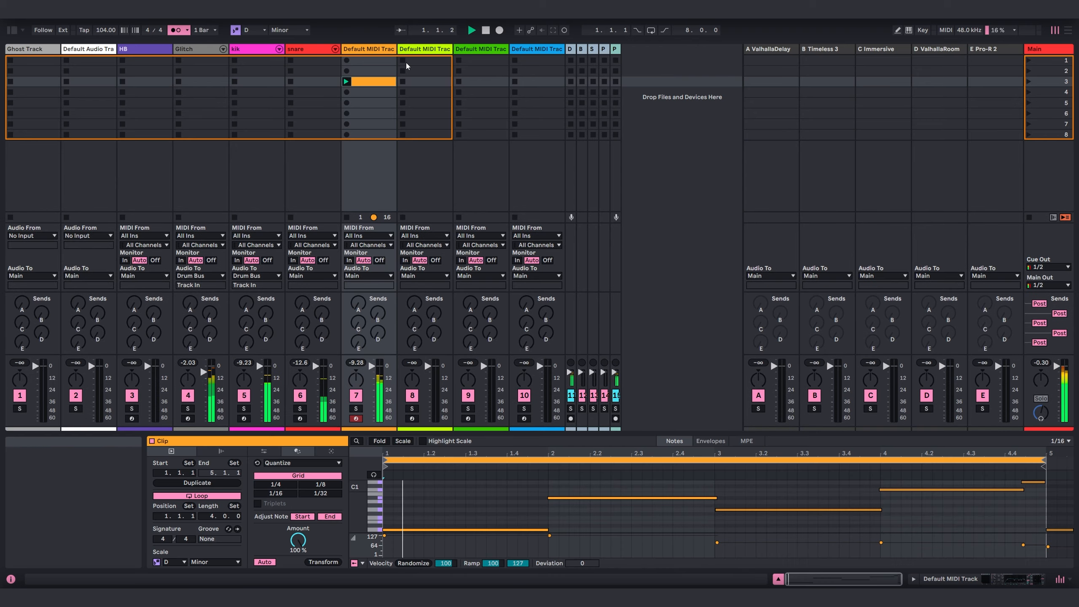
# - Set the note editor's fixed grid to 1/8 and crop the track 7 clip to its four-bar loop
pyautogui.rightClick(990, 516)
pyautogui.click(908, 431)
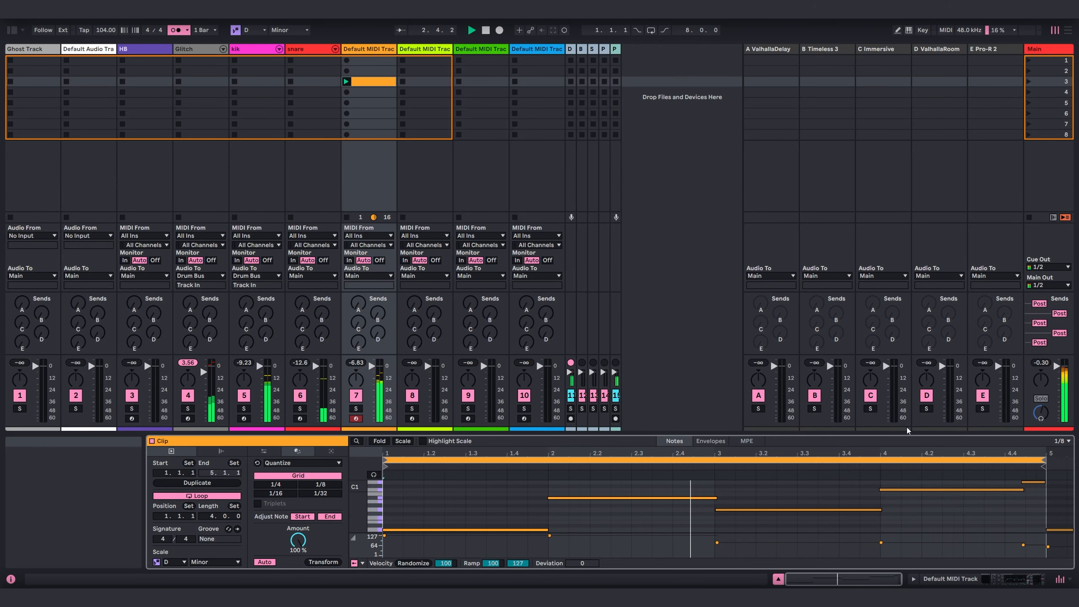
pyautogui.rightClick(969, 498)
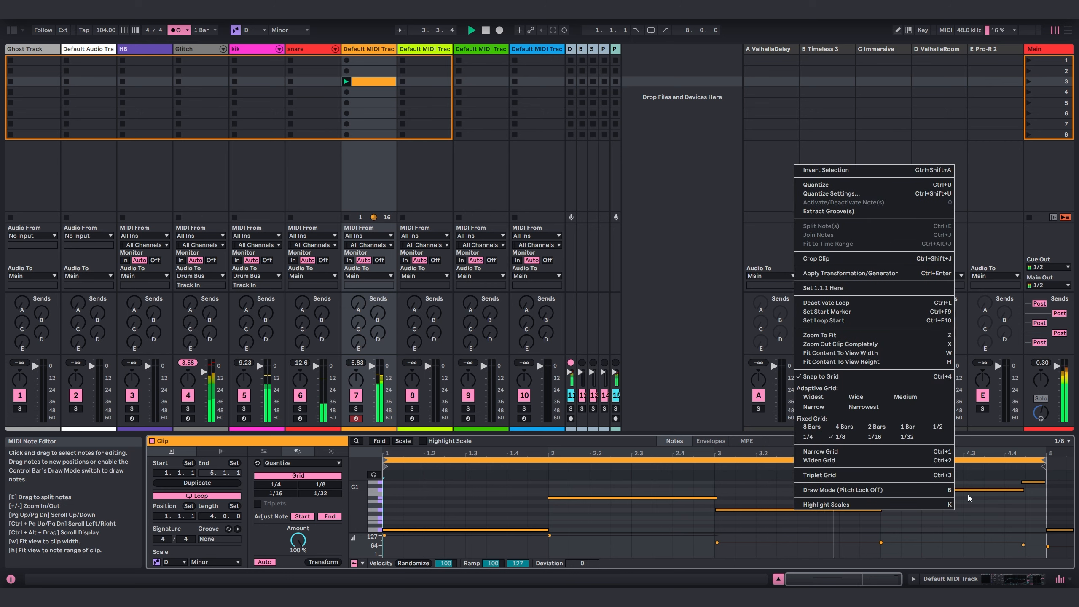
pyautogui.click(857, 261)
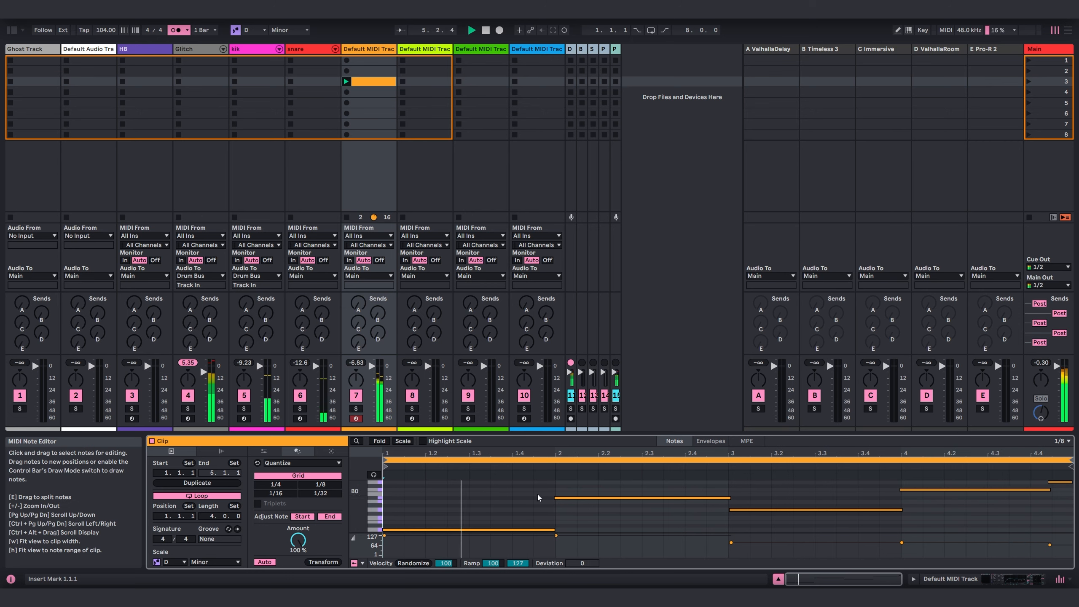
# - Adjust the start of the clip's last note, and quantize the starts and ends of all notes at 100 %
pyautogui.hotkey('ctrl', 'a')
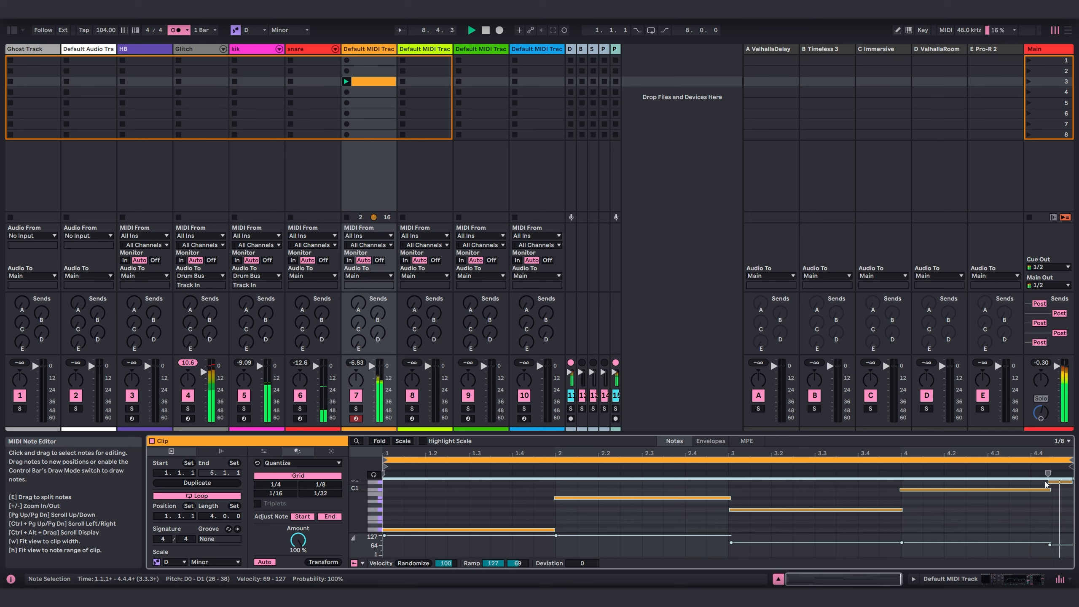
pyautogui.click(1048, 482)
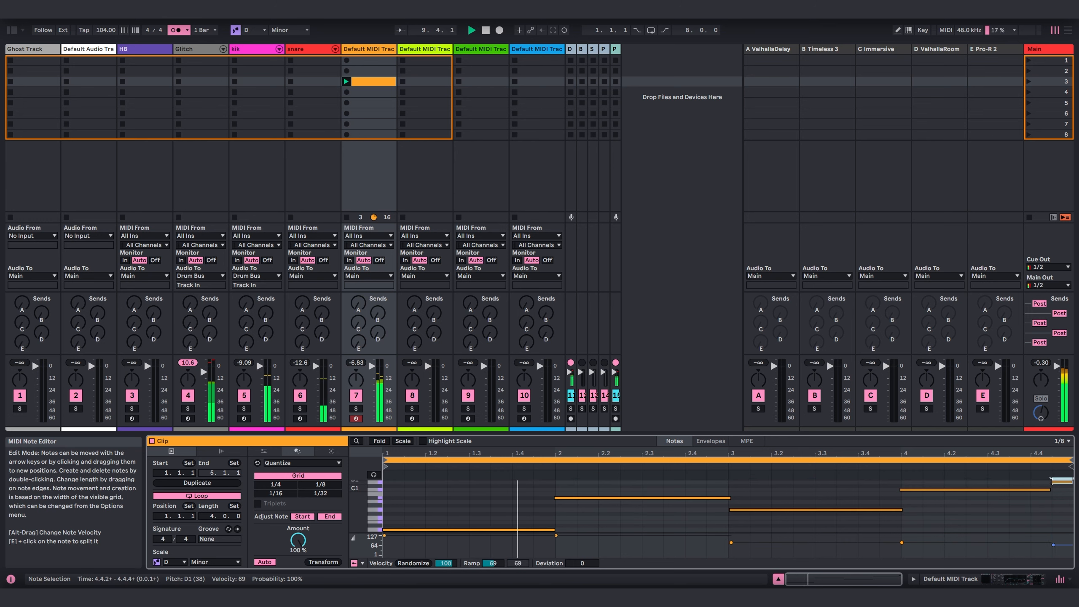
pyautogui.hotkey('ctrl', 'a')
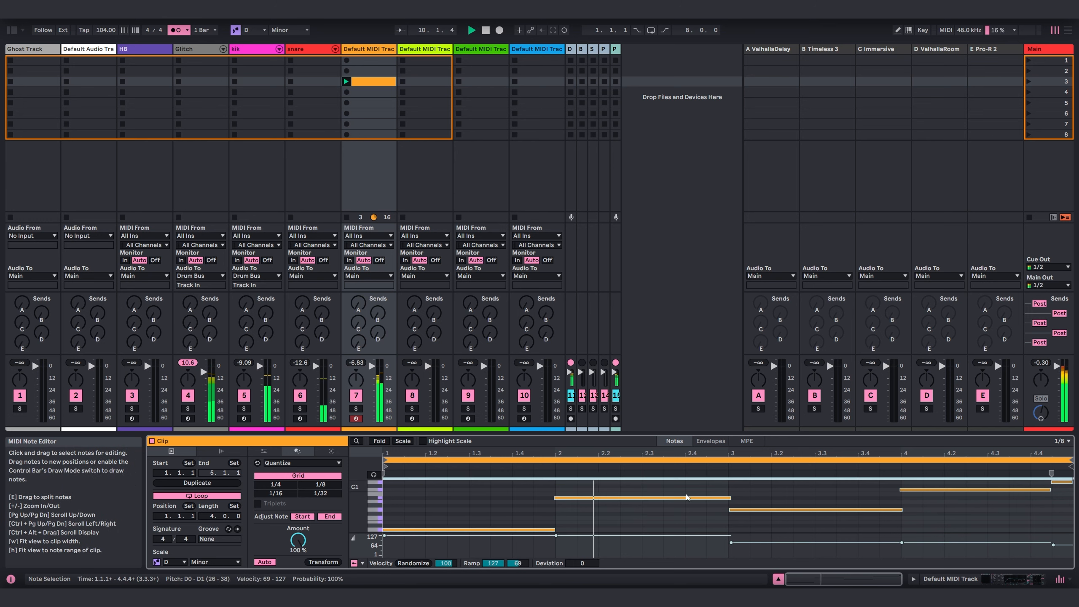
pyautogui.click(334, 563)
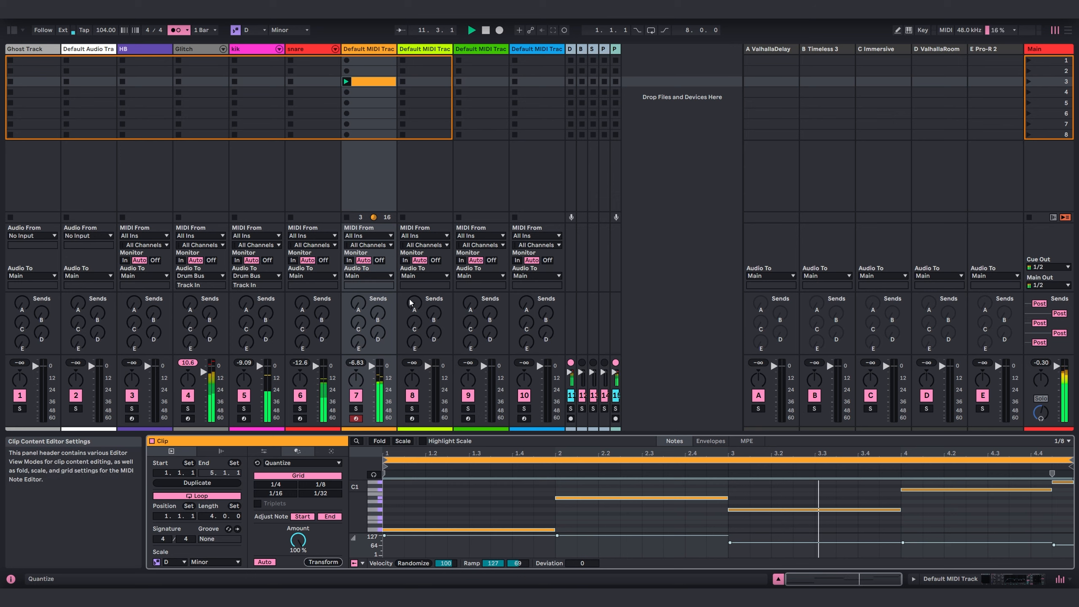
# - Stop playback, move the track 7 clip to the first scene slot, and launch scene 1
pyautogui.press('space')
pyautogui.moveTo(378, 82); pyautogui.dragTo(375, 61)
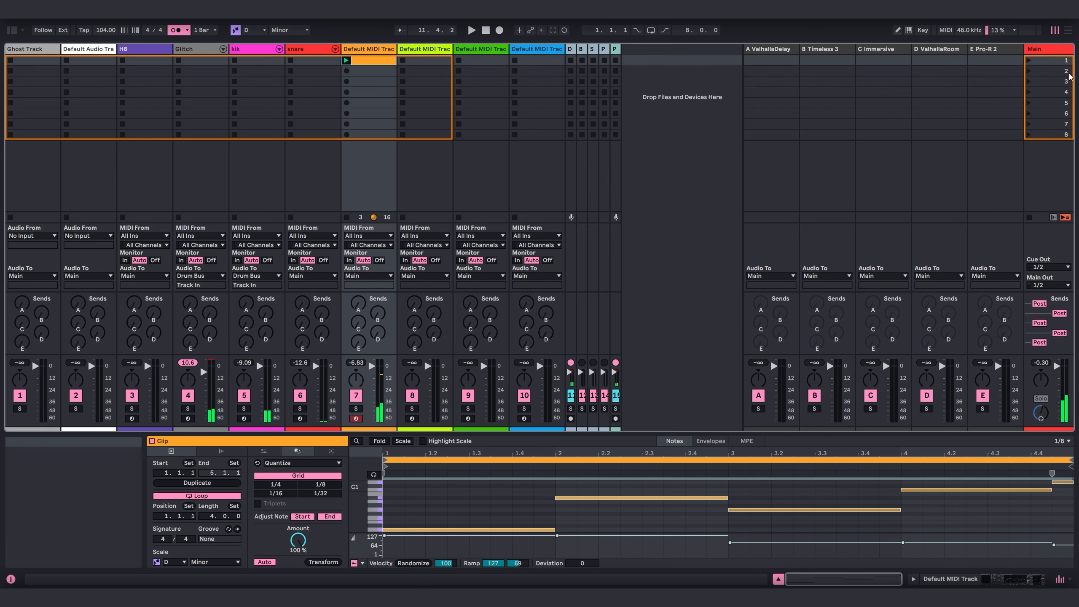
pyautogui.click(1028, 60)
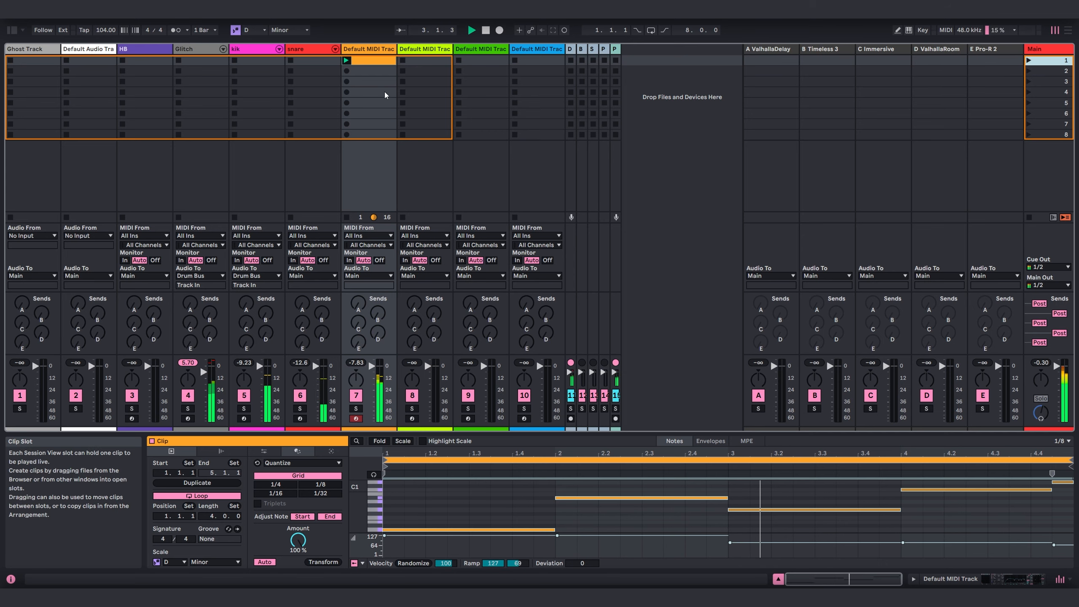
# - Reopen Phase Plant on track 7 and add a Wavetable generator in a second group below the Analog one
pyautogui.hotkey('shift', 'Tab')
pyautogui.click(212, 462)
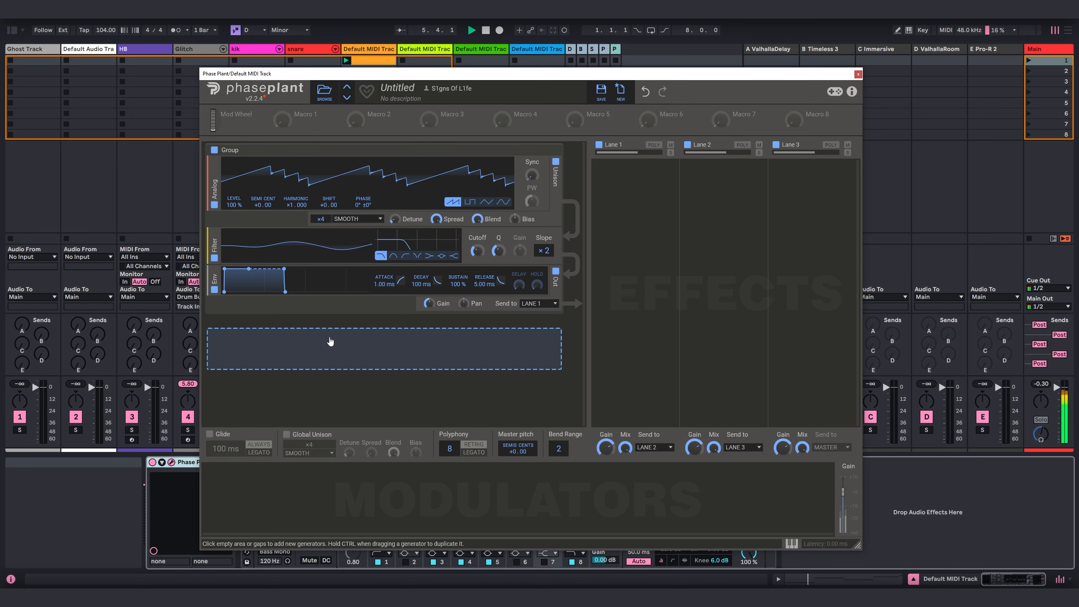
pyautogui.click(330, 341)
pyautogui.click(366, 420)
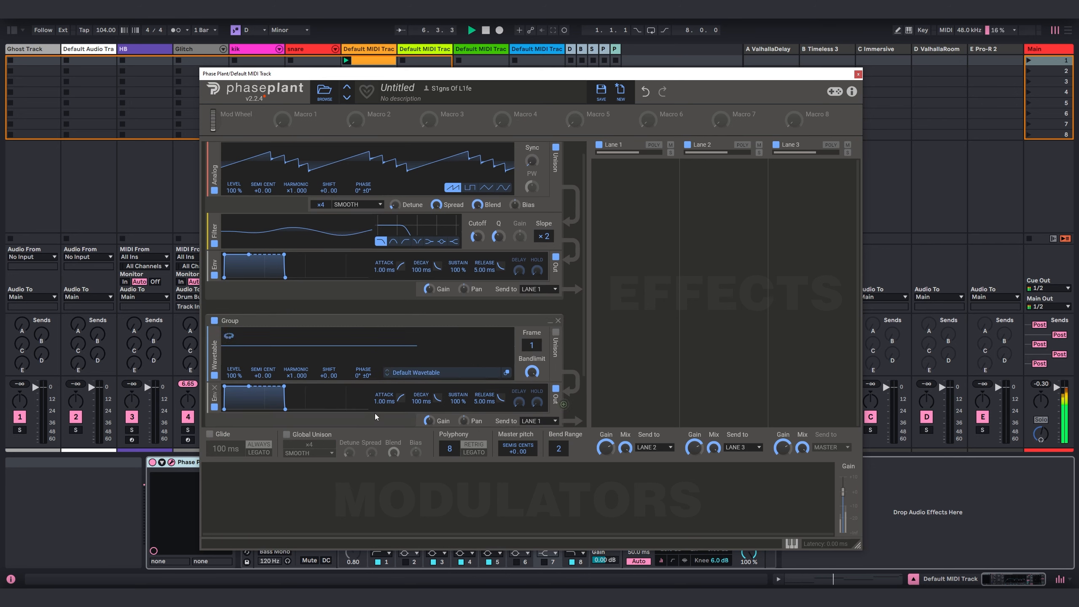
# - Load the Triple wavetable from the factory Growls folder into the Wavetable generator
pyautogui.click(413, 372)
pyautogui.scroll(-5, 546, 451)
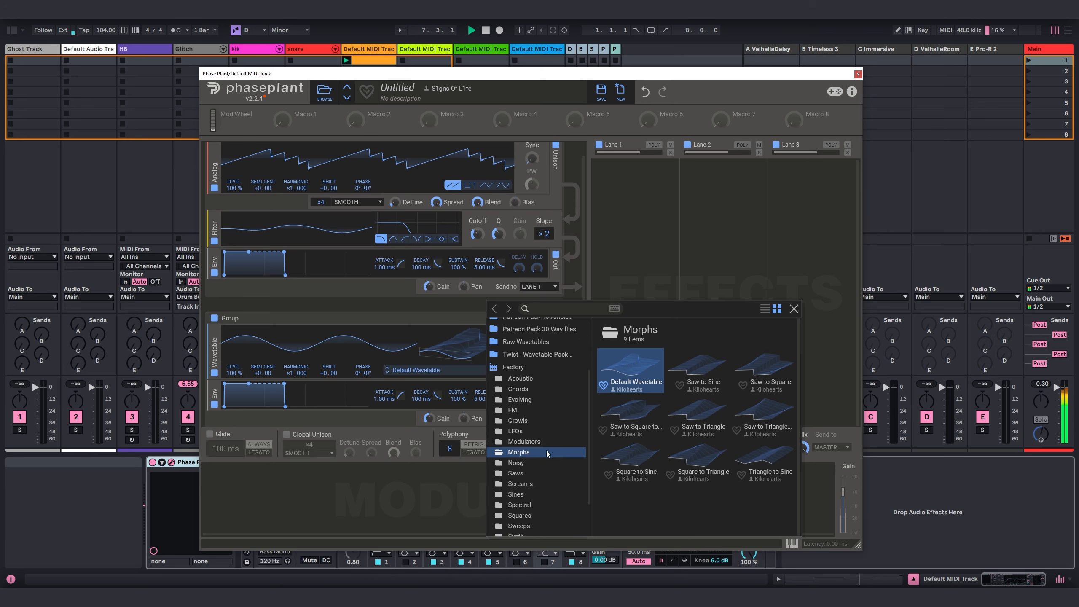
pyautogui.click(527, 420)
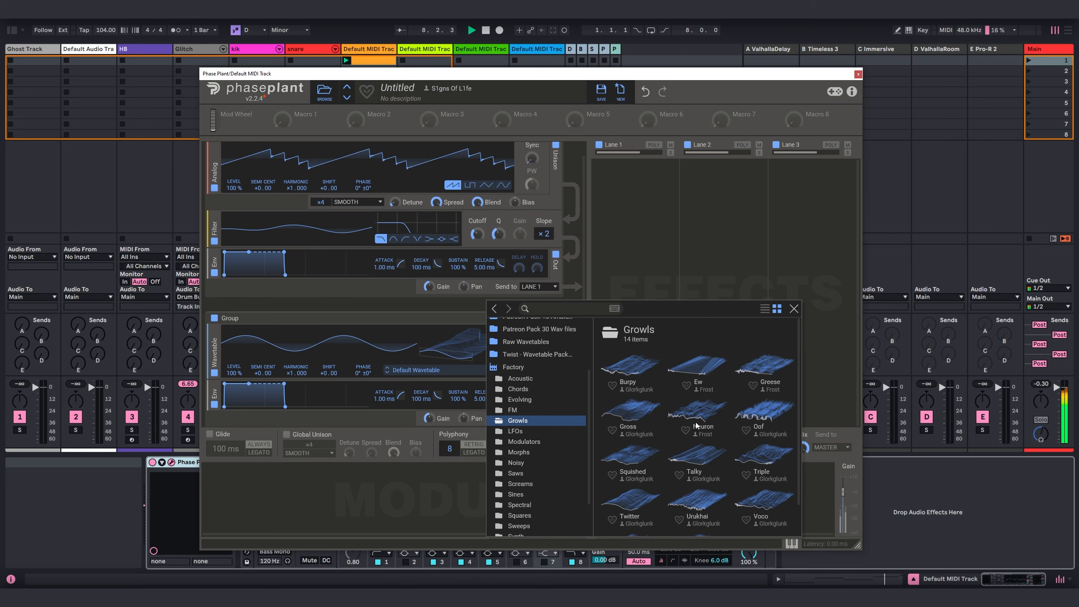
pyautogui.click(764, 459)
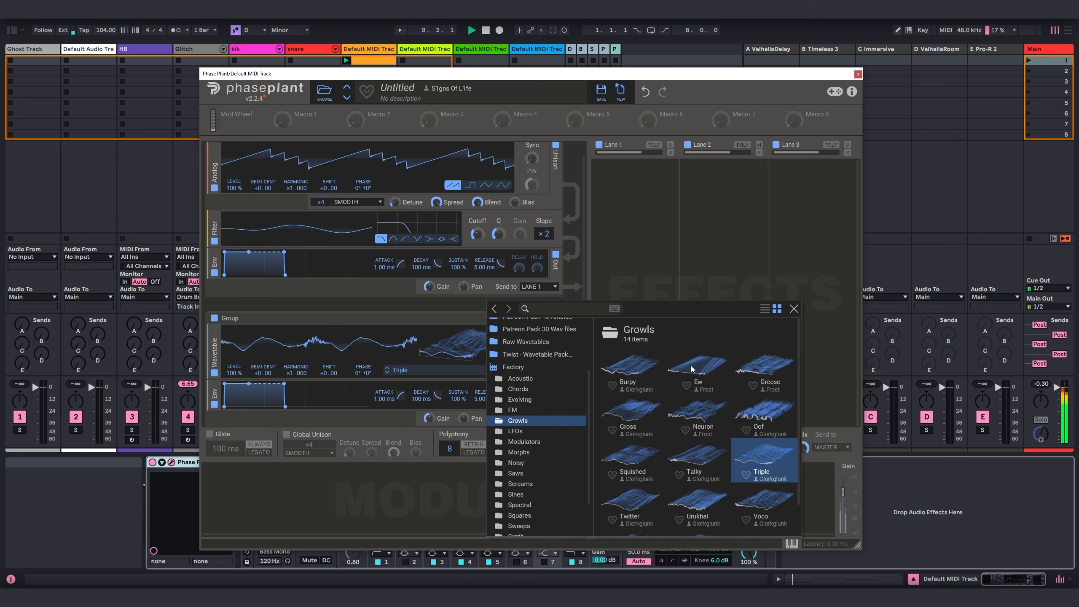
pyautogui.click(794, 309)
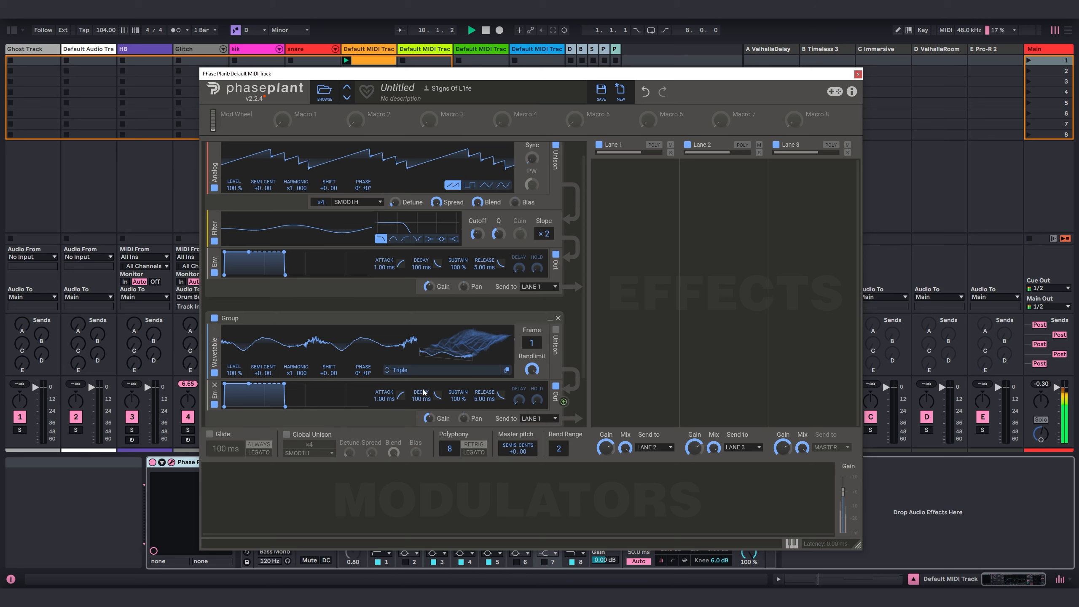
# - Add a Filter after the Wavetable generator in the second group, and add an Envelope modulator
pyautogui.click(563, 369)
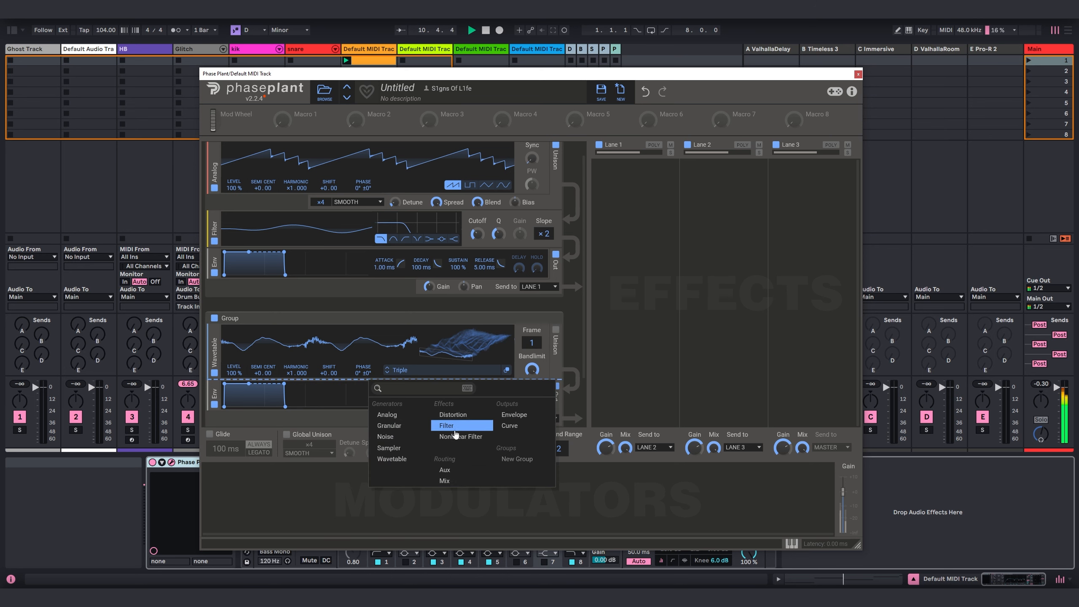
pyautogui.click(493, 431)
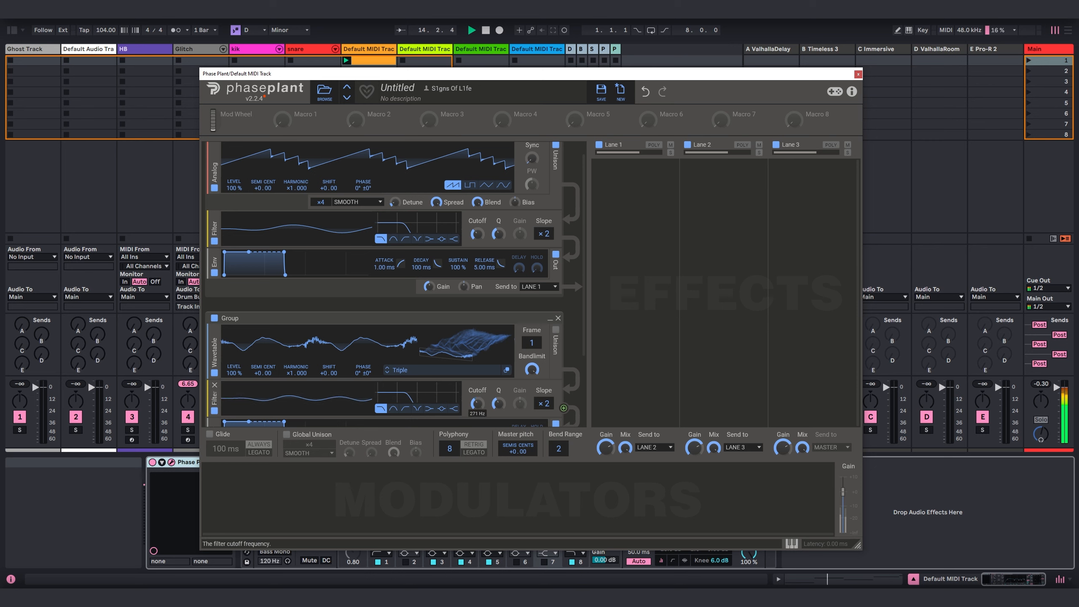
pyautogui.click(267, 500)
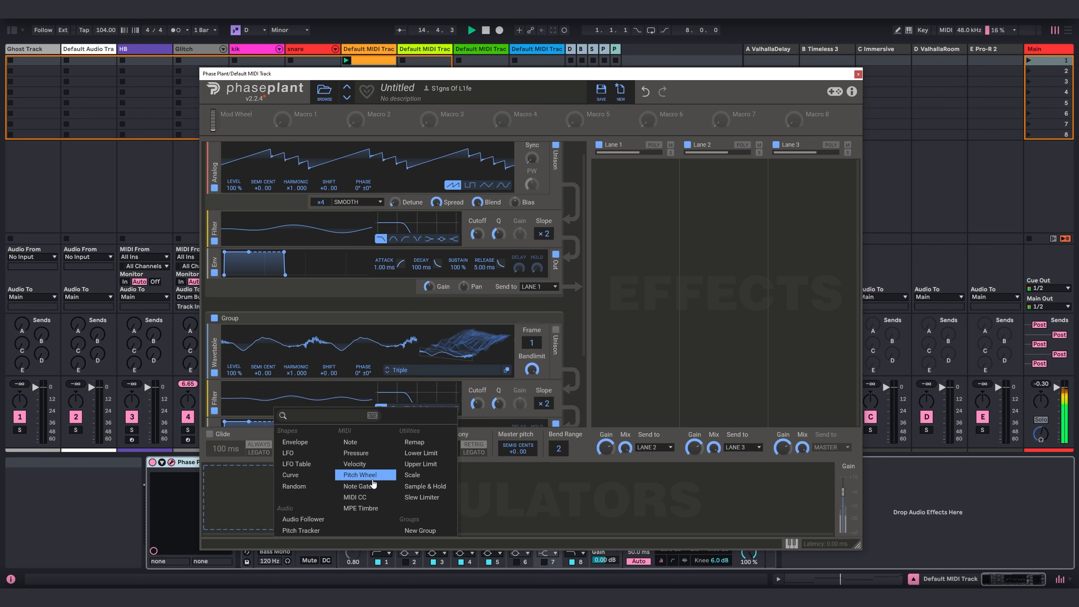
pyautogui.click(314, 443)
# - Shape the Envelope modulator with 1.02 s attack, 947 ms decay and 1.0 % sustain
pyautogui.scroll(10, 245, 523)
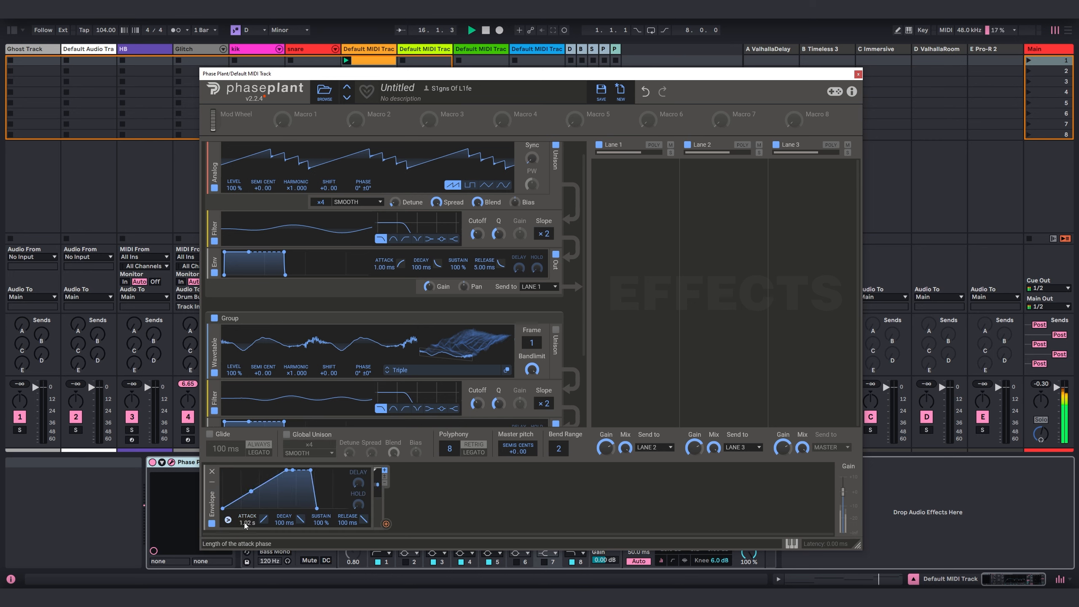
pyautogui.moveTo(332, 522); pyautogui.dragTo(332, 565)
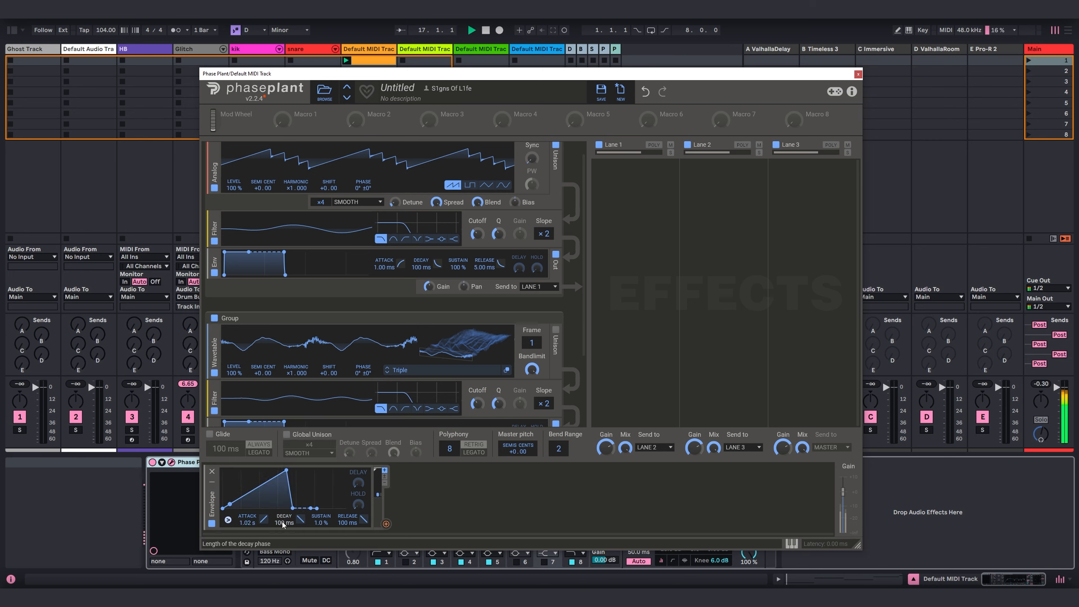
pyautogui.moveTo(283, 524); pyautogui.dragTo(283, 497)
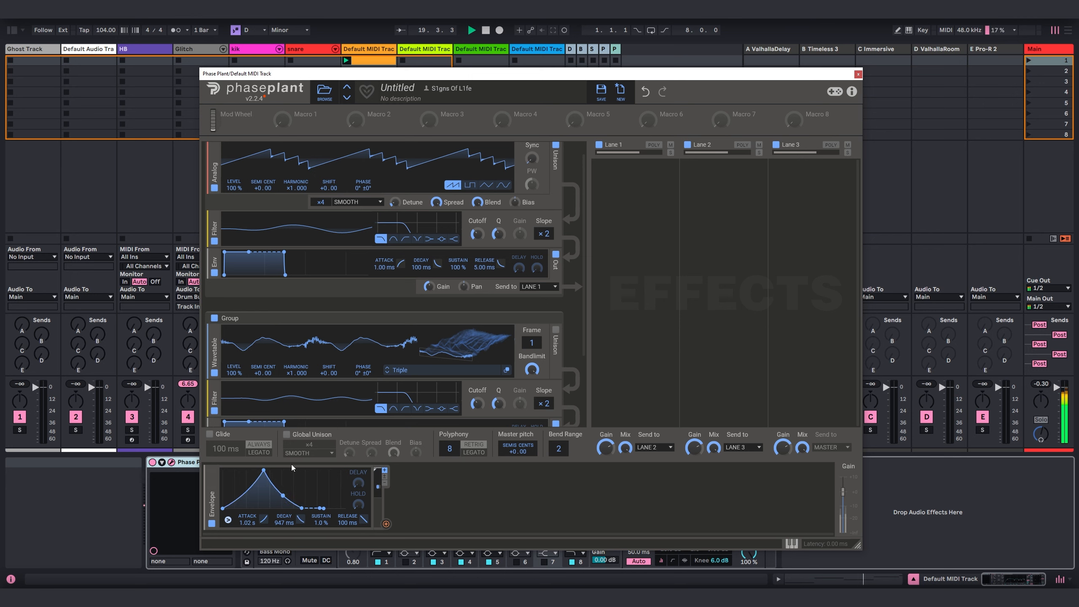
# - Route the Envelope modulator to the Wavetable frame and to the cutoff of the second group's filter
pyautogui.moveTo(385, 525); pyautogui.dragTo(531, 347)
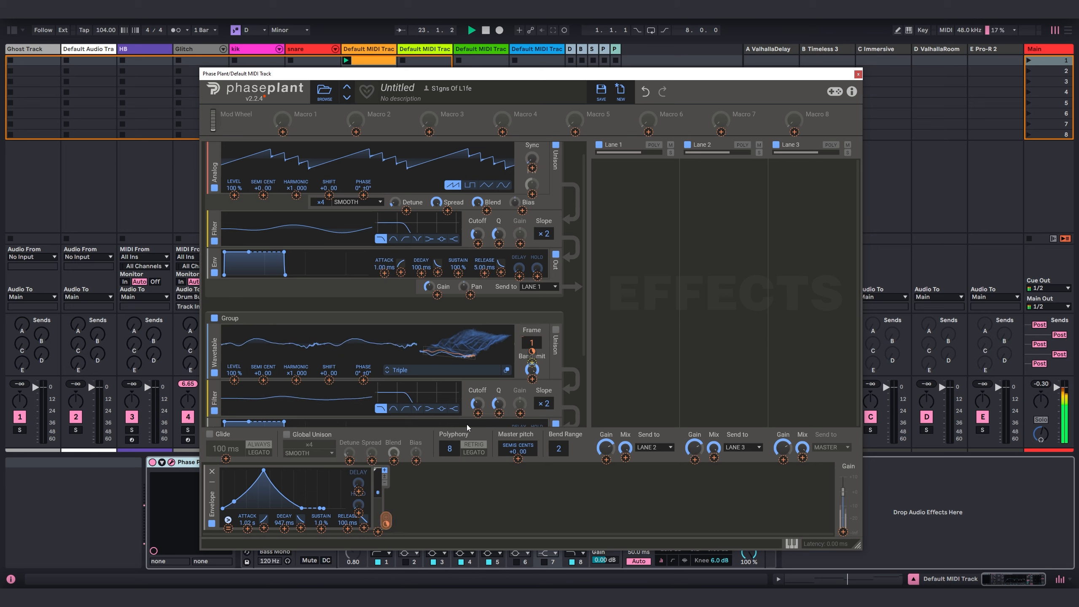
pyautogui.moveTo(385, 519); pyautogui.dragTo(478, 413)
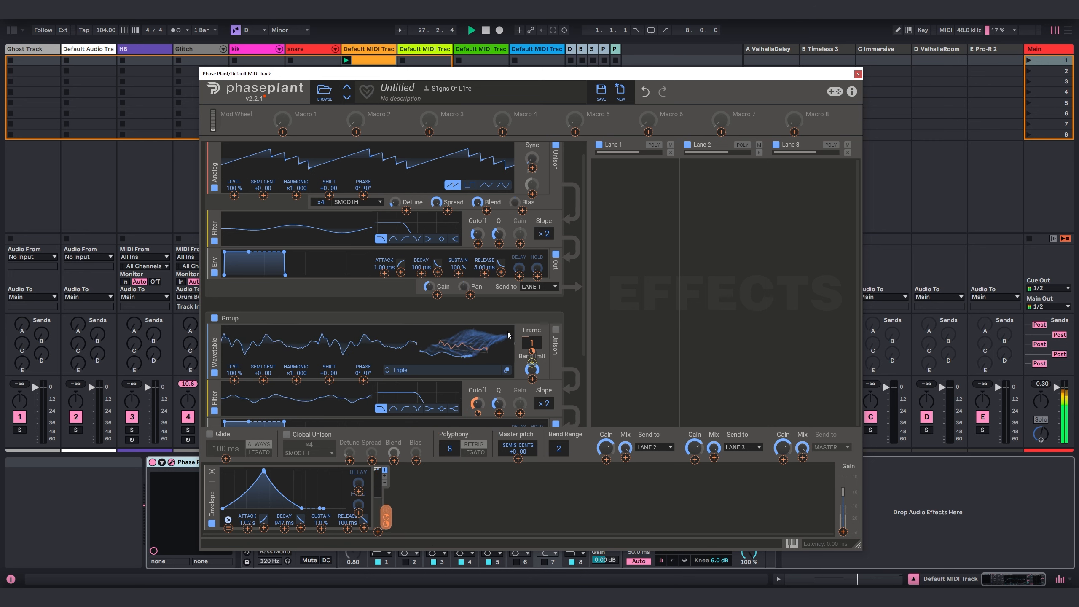
pyautogui.click(498, 405)
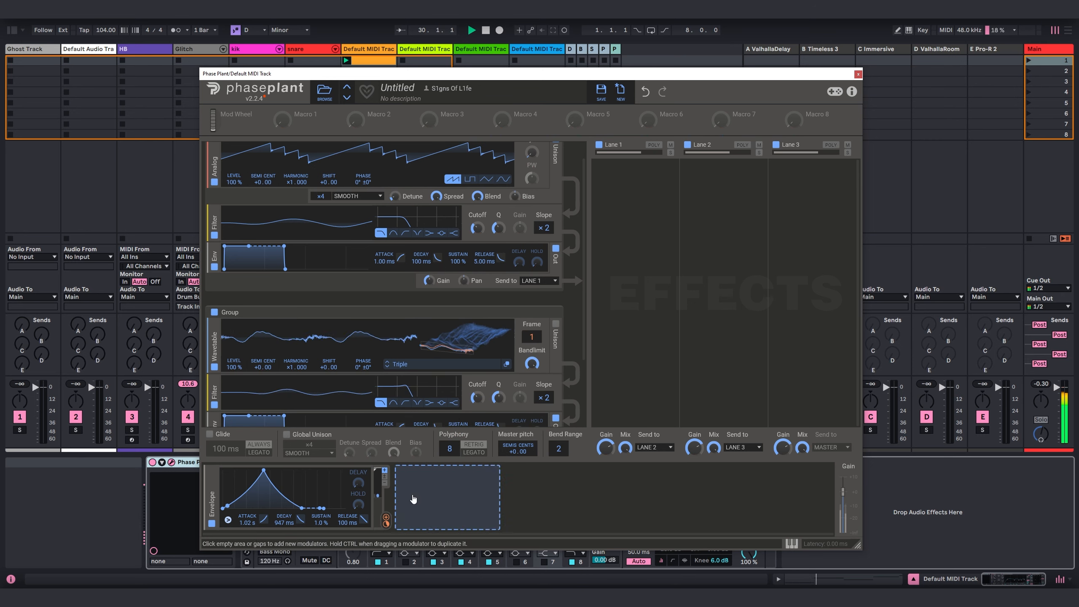
# - Add a Random modulator with Smooth at 100 %, and set its Note Trigger to Never
pyautogui.click(409, 501)
pyautogui.click(499, 521)
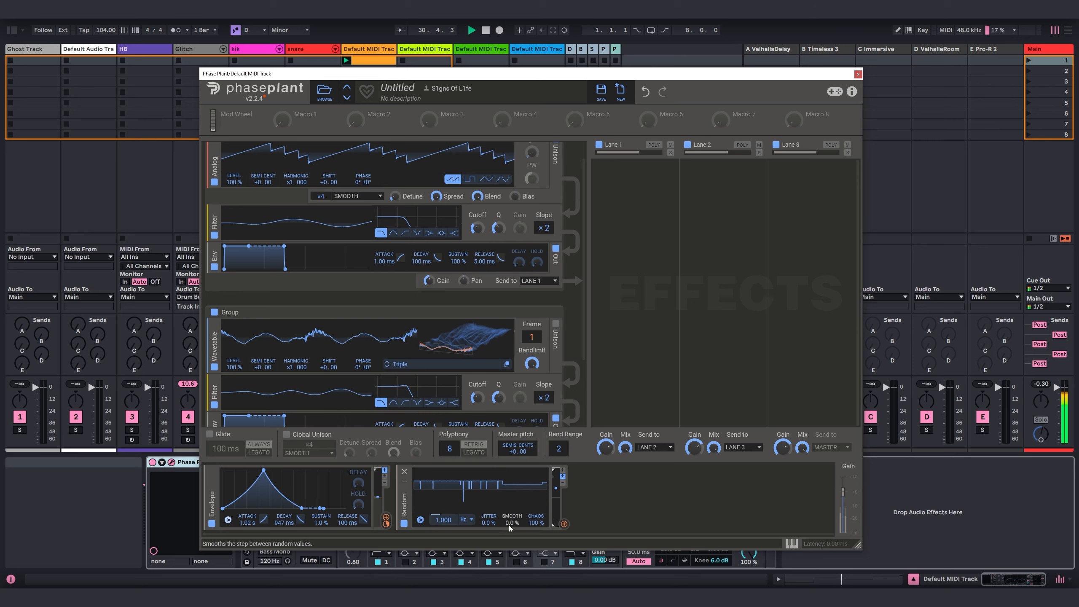
pyautogui.moveTo(509, 523); pyautogui.dragTo(523, 523)
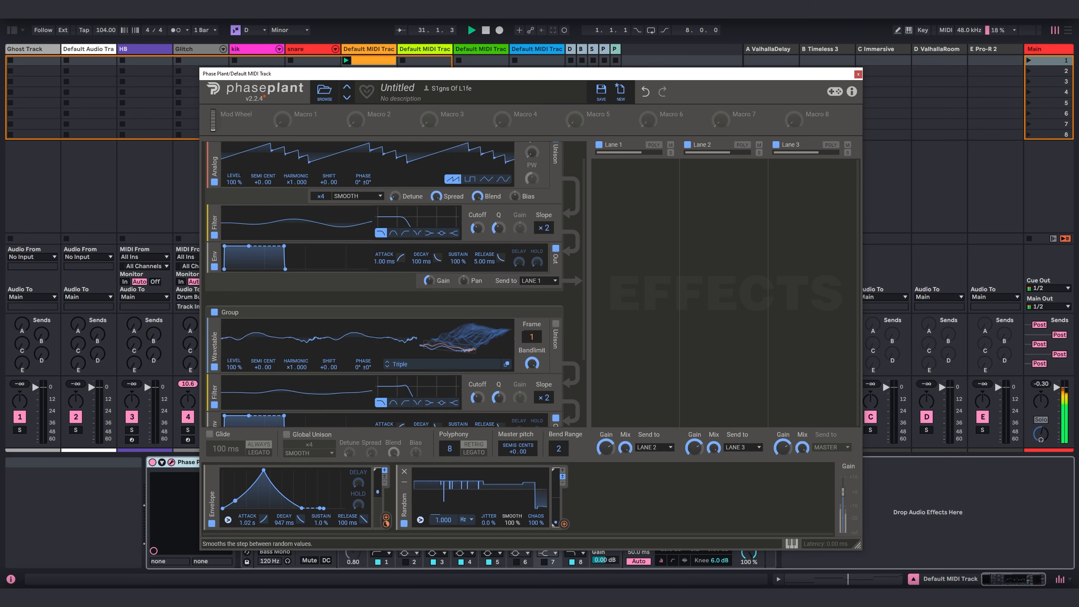
pyautogui.click(419, 520)
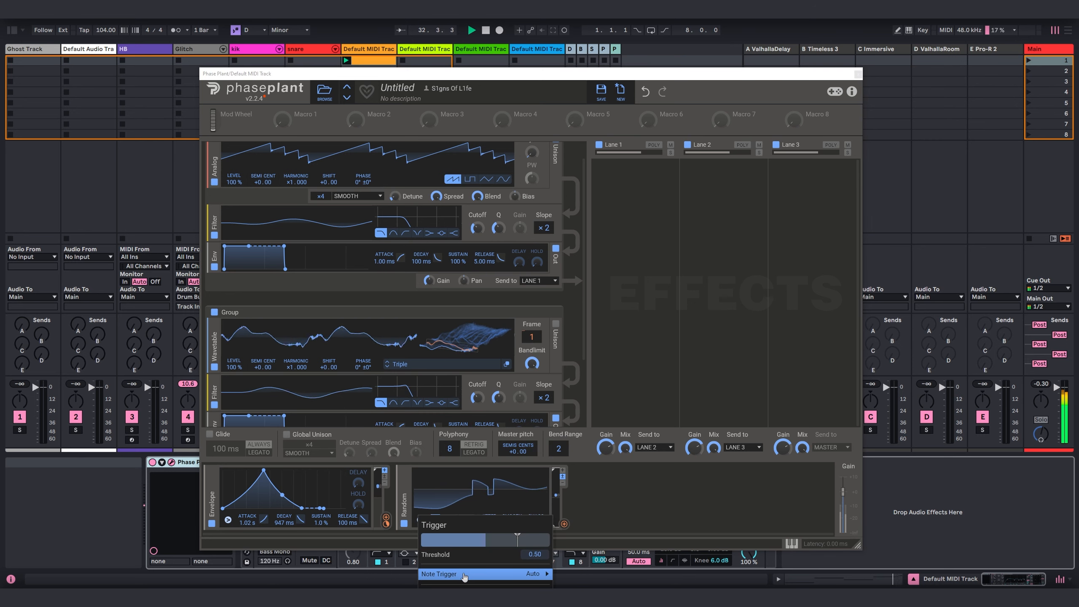
pyautogui.moveTo(531, 573)
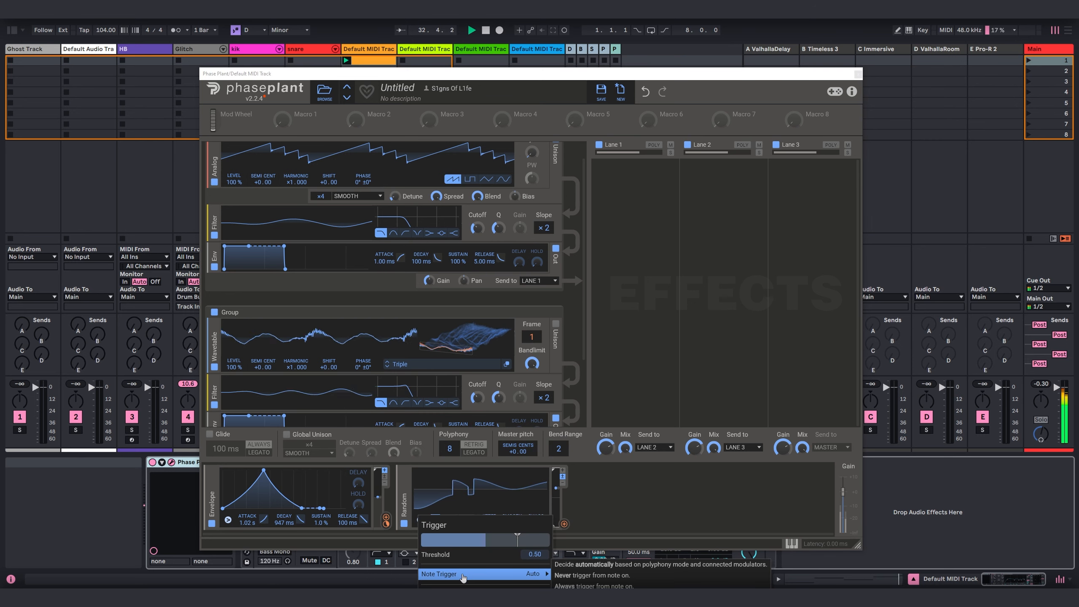
pyautogui.click(599, 575)
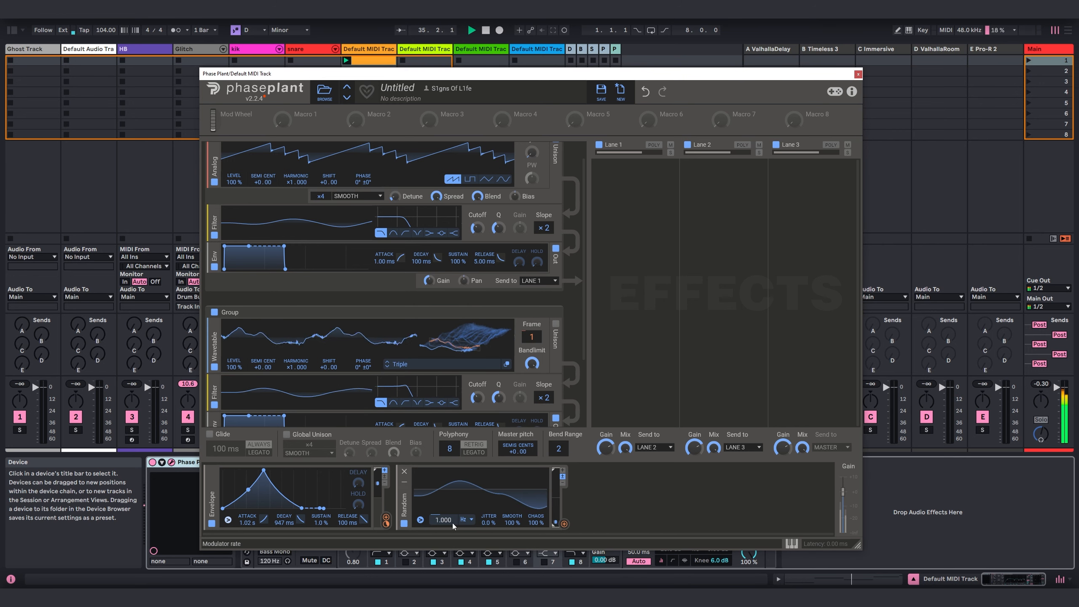
# - Modulate the cutoff of the Wavetable group's filter with the Random modulator at about 25.6 %
pyautogui.click(563, 524)
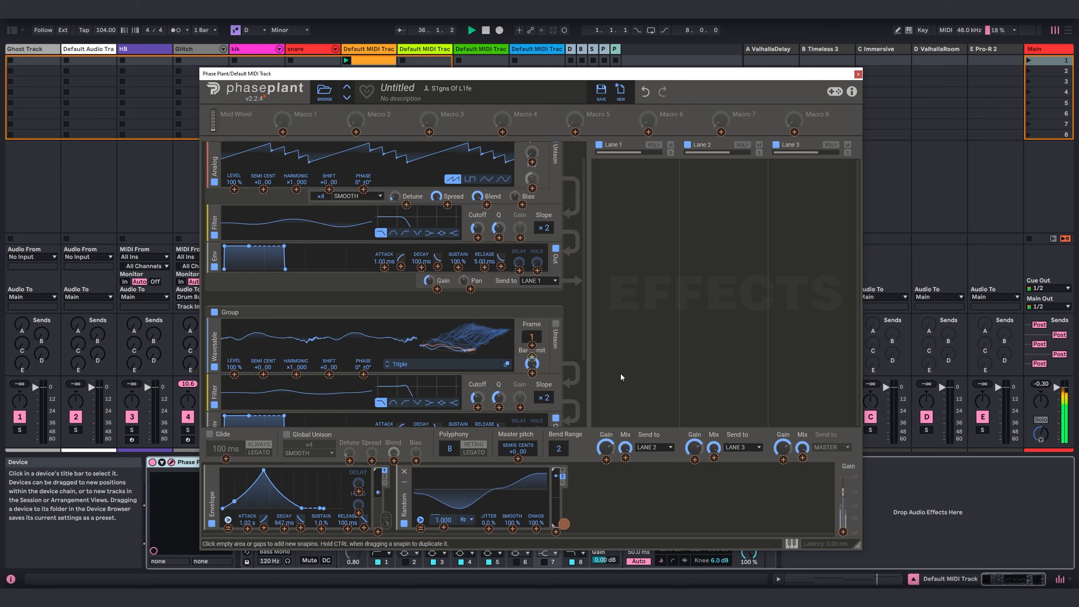
pyautogui.moveTo(563, 523); pyautogui.dragTo(478, 394)
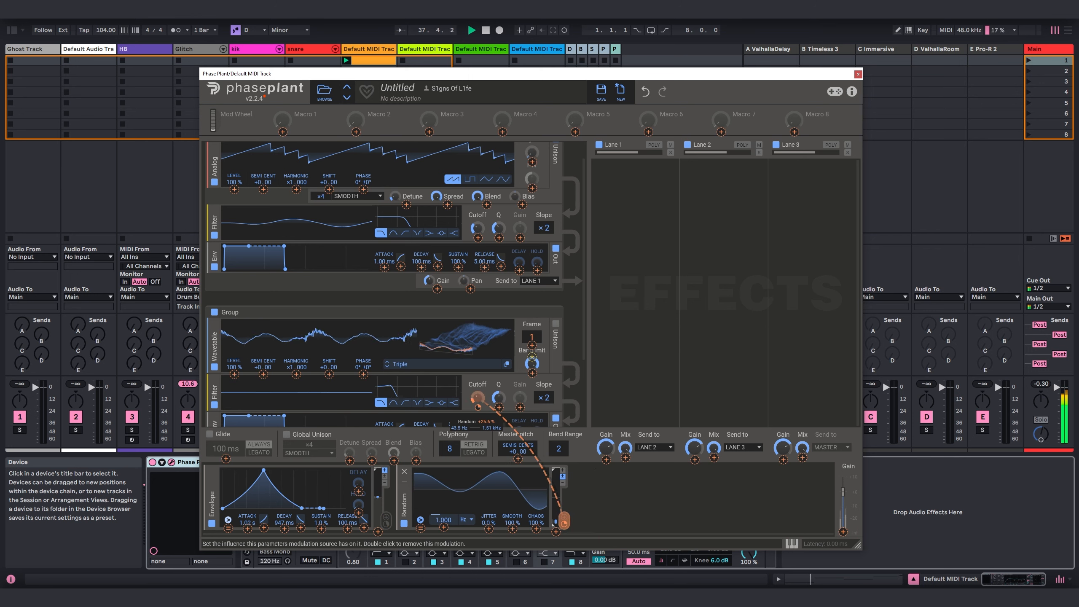
pyautogui.click(564, 522)
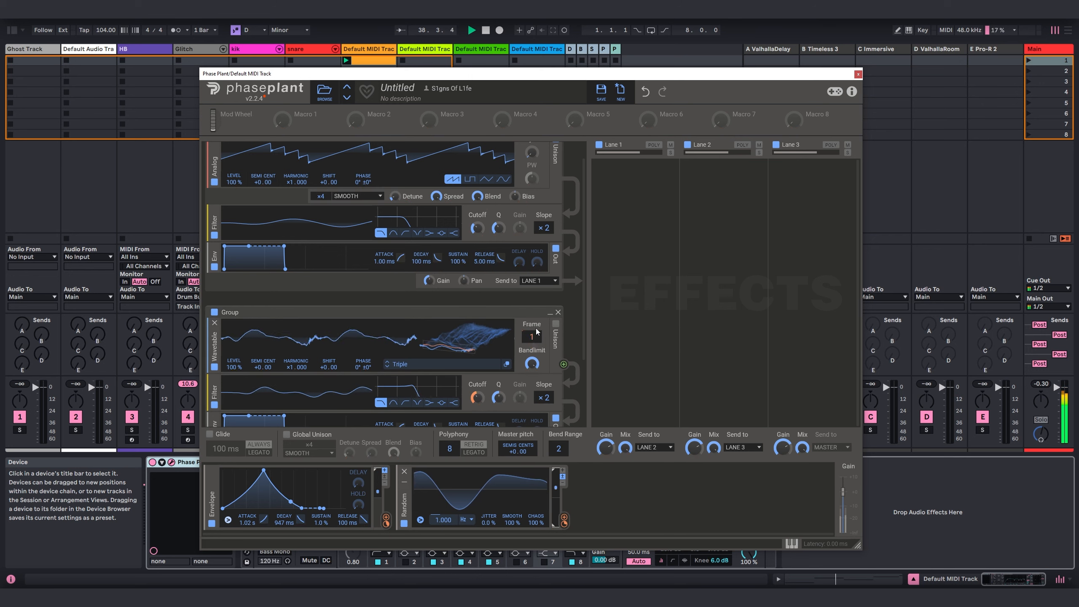
# - Set the Wavetable frame to 29 and slow the Random modulator's rate to 0.859 Hz
pyautogui.moveTo(533, 337); pyautogui.dragTo(533, 324)
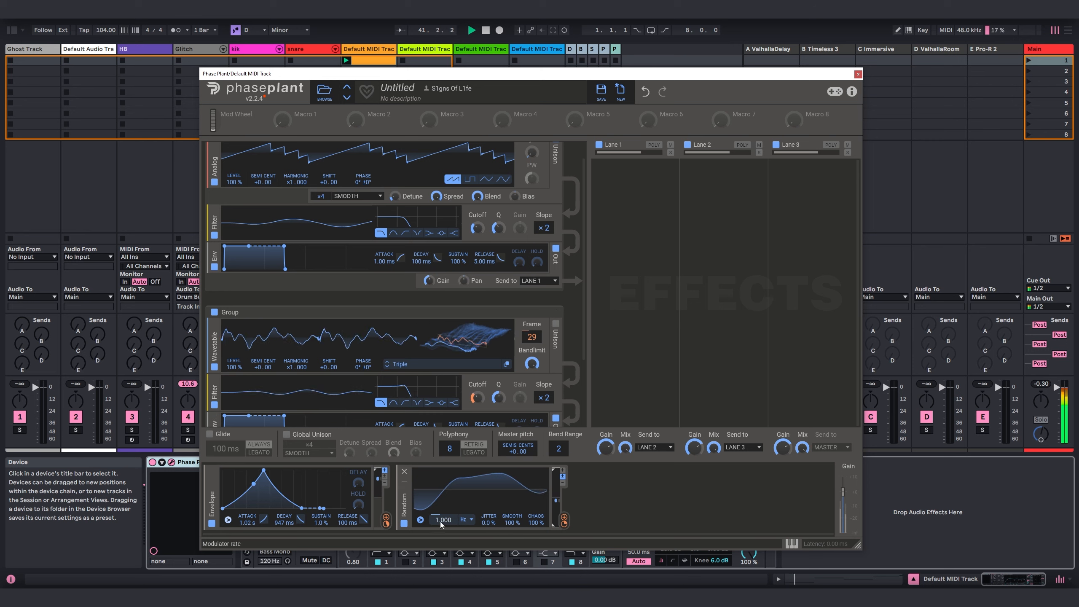
pyautogui.moveTo(441, 524); pyautogui.dragTo(442, 528)
pyautogui.moveTo(478, 410)
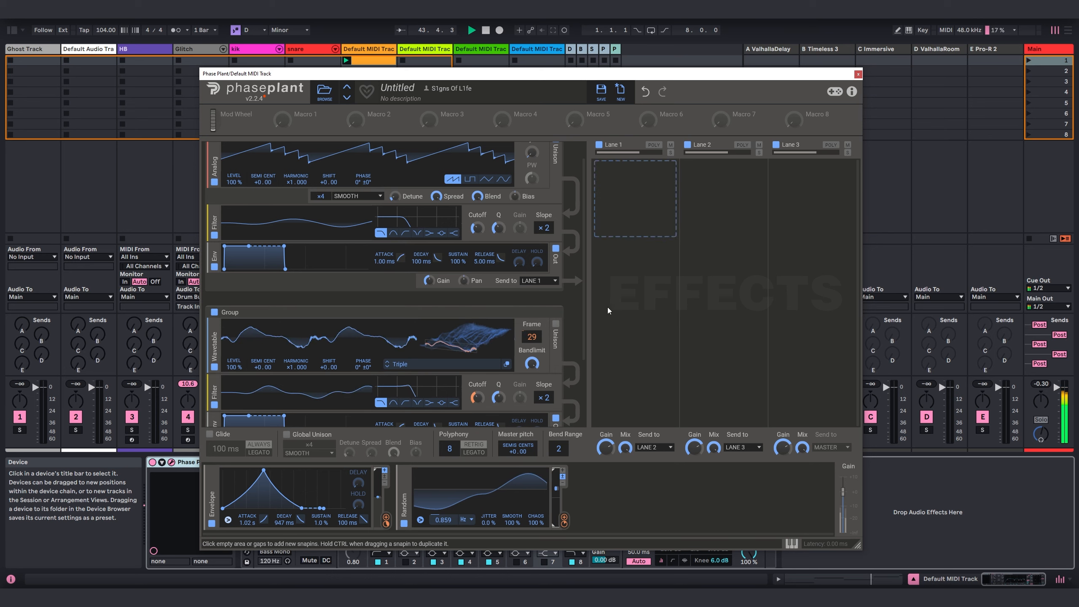
# - Add a Compressor to Lane 1 and a Dual Delay to Lane 2
pyautogui.click(624, 187)
pyautogui.click(613, 274)
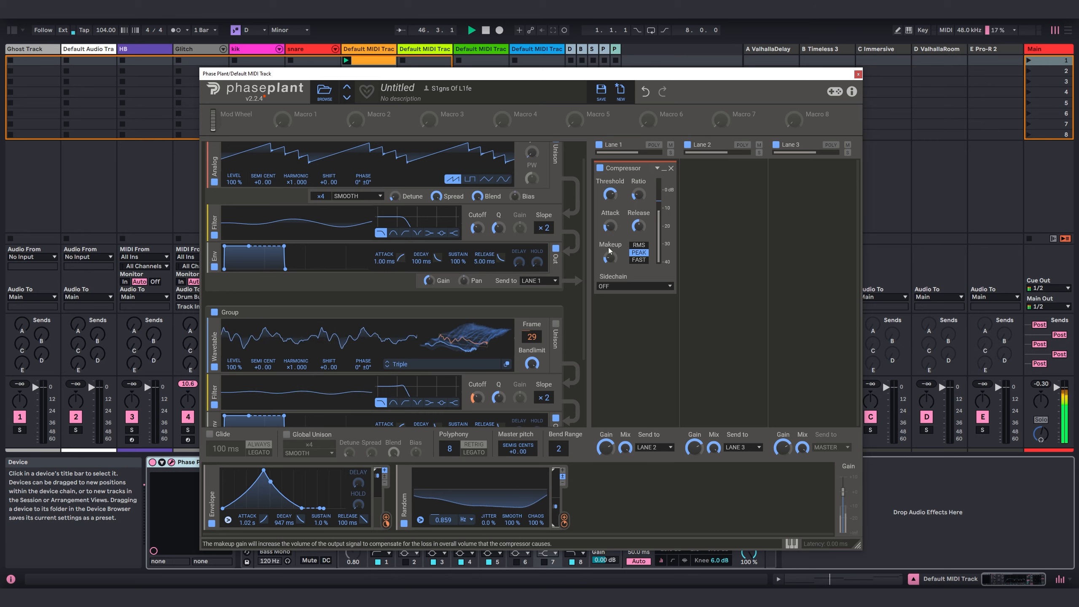
pyautogui.click(706, 174)
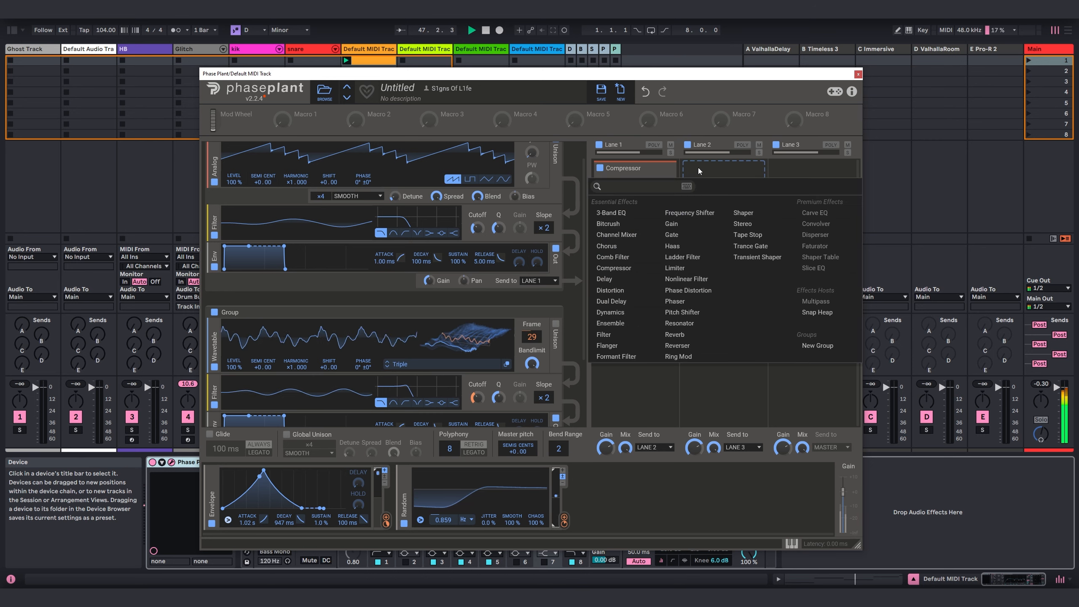
pyautogui.click(615, 300)
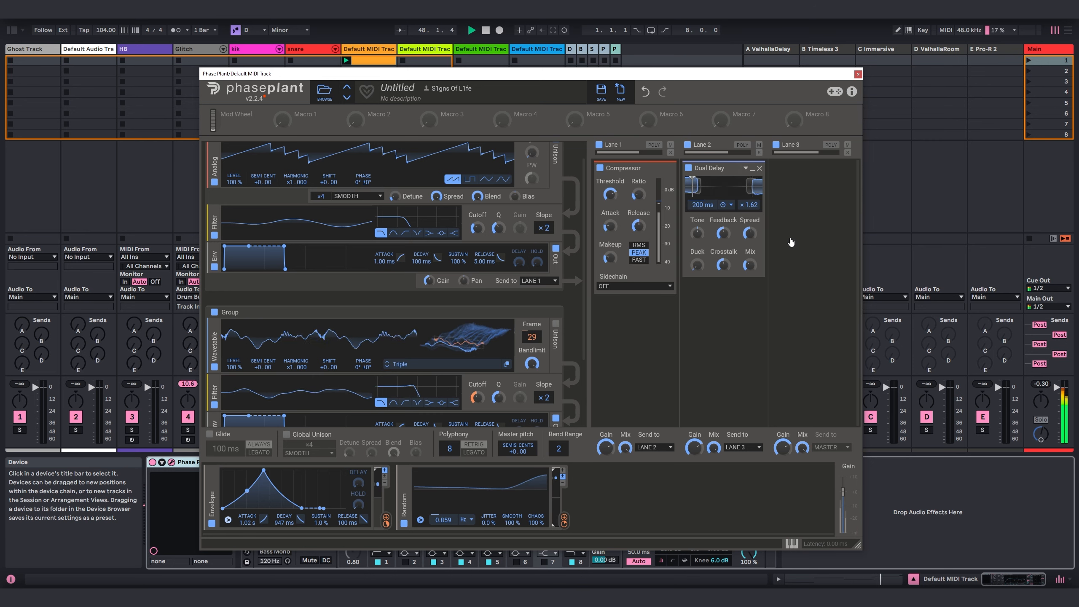
# - Load the S1gns Dual user preset into the Dual Delay and lower its mix
pyautogui.click(746, 168)
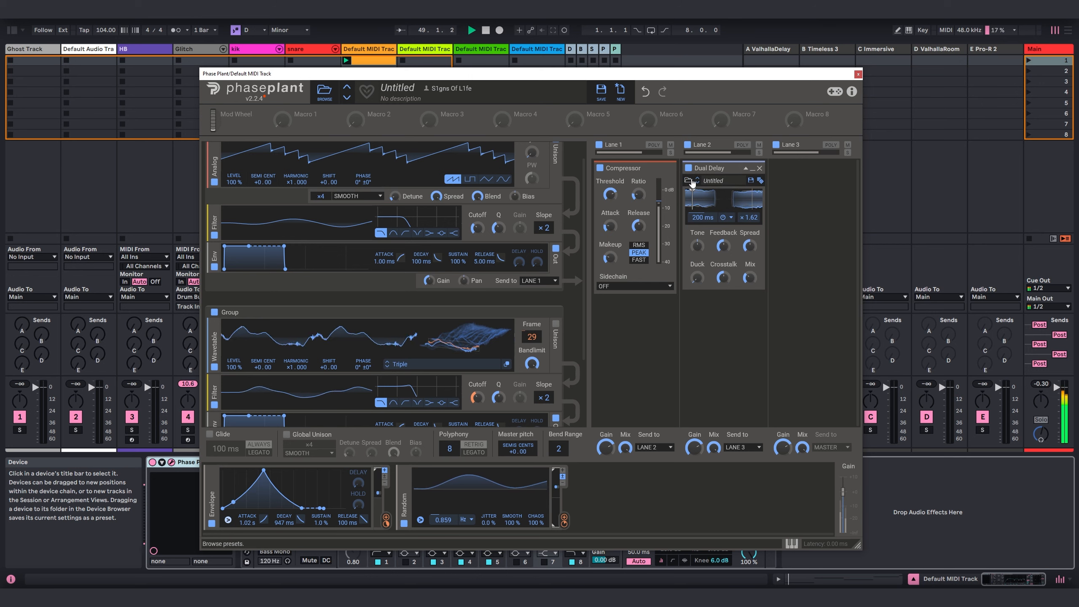
pyautogui.click(689, 181)
pyautogui.click(688, 214)
pyautogui.doubleClick(784, 233)
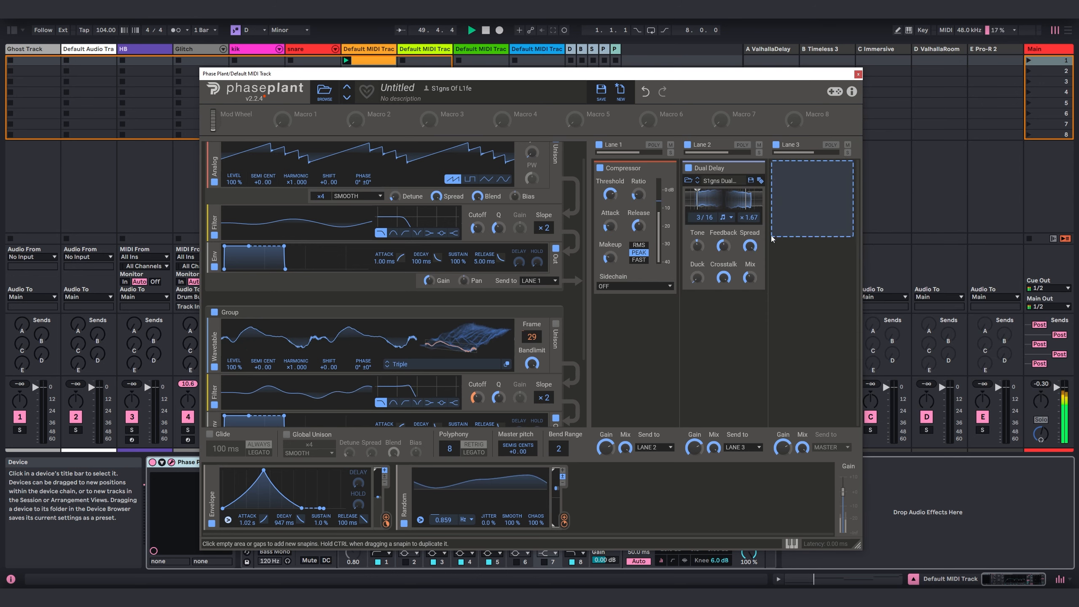
pyautogui.moveTo(758, 282); pyautogui.dragTo(758, 295)
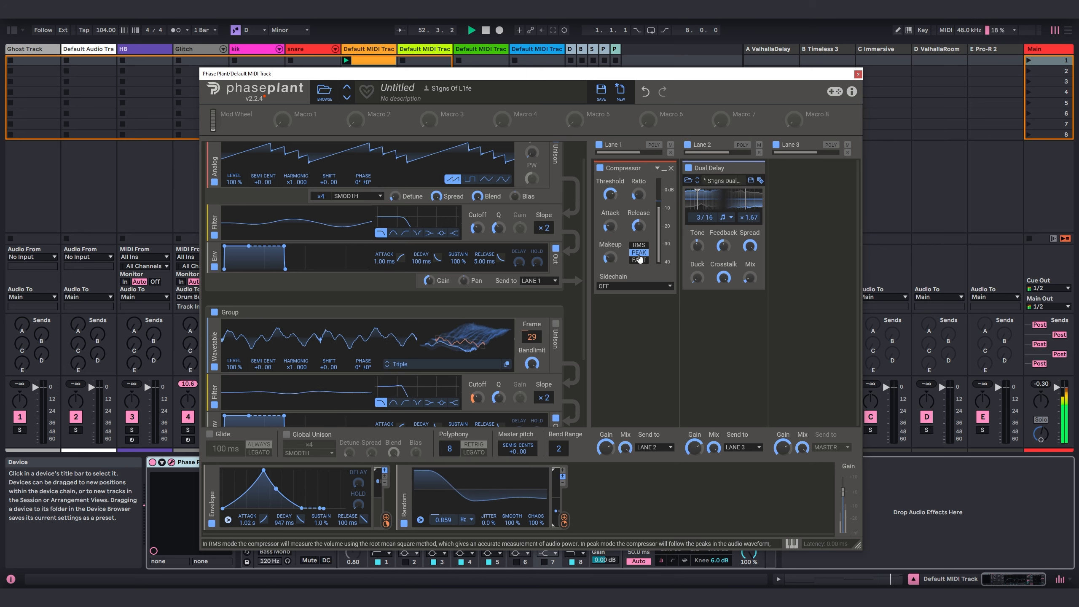
# - Add a Reverb to Lane 3 and load the S1gns Verb user preset into it
pyautogui.click(818, 188)
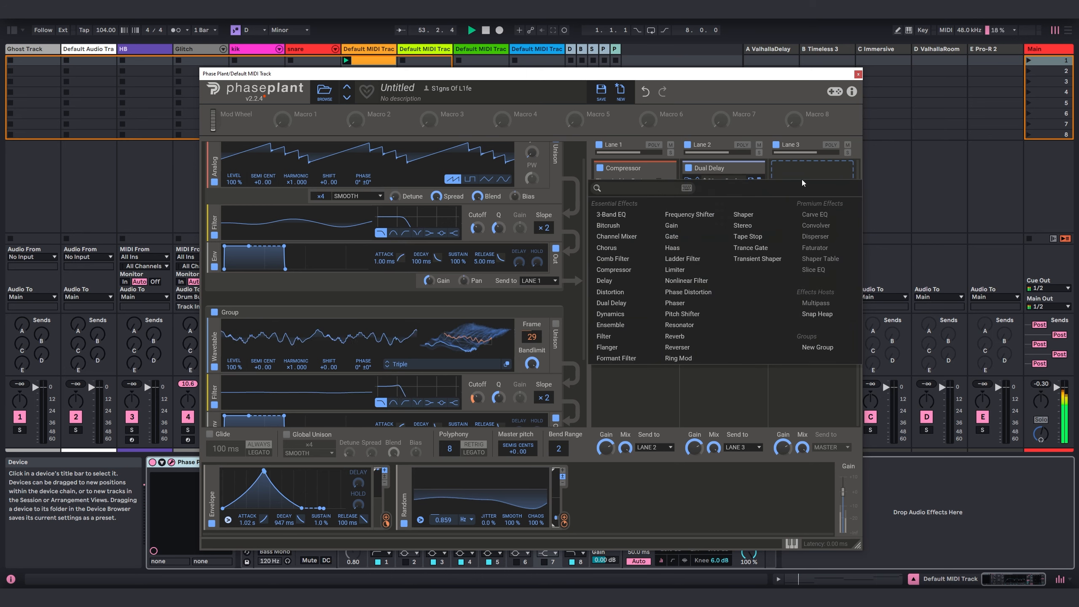
pyautogui.click(677, 336)
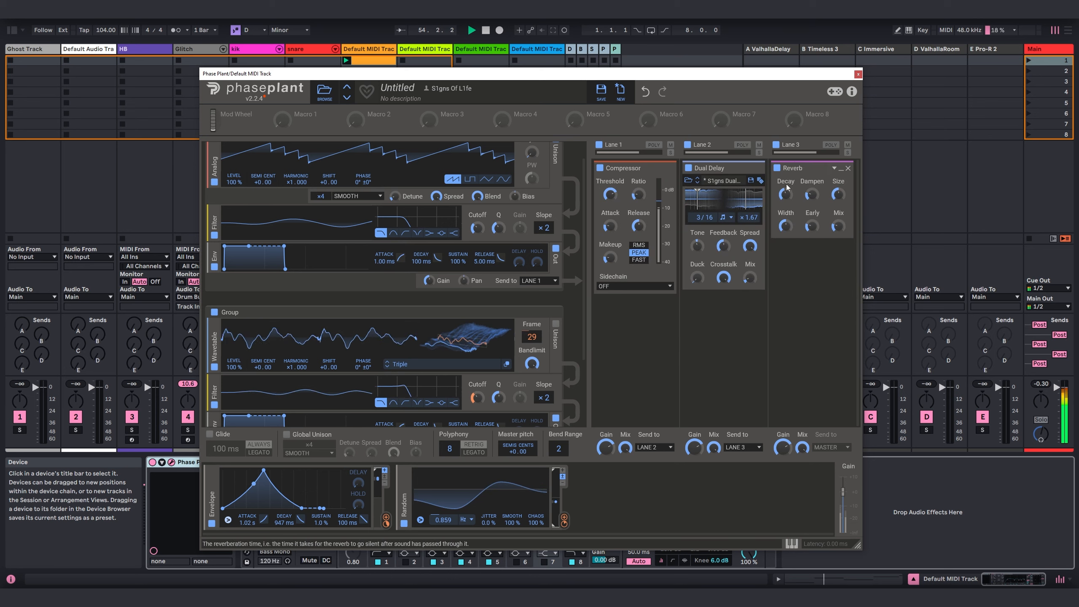
pyautogui.click(776, 181)
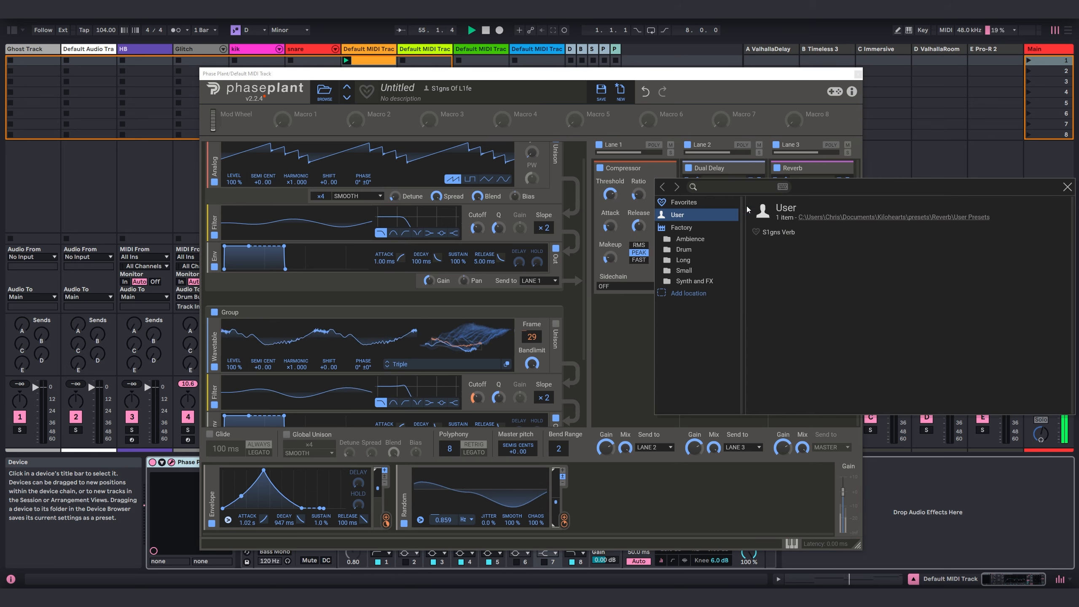
pyautogui.doubleClick(778, 234)
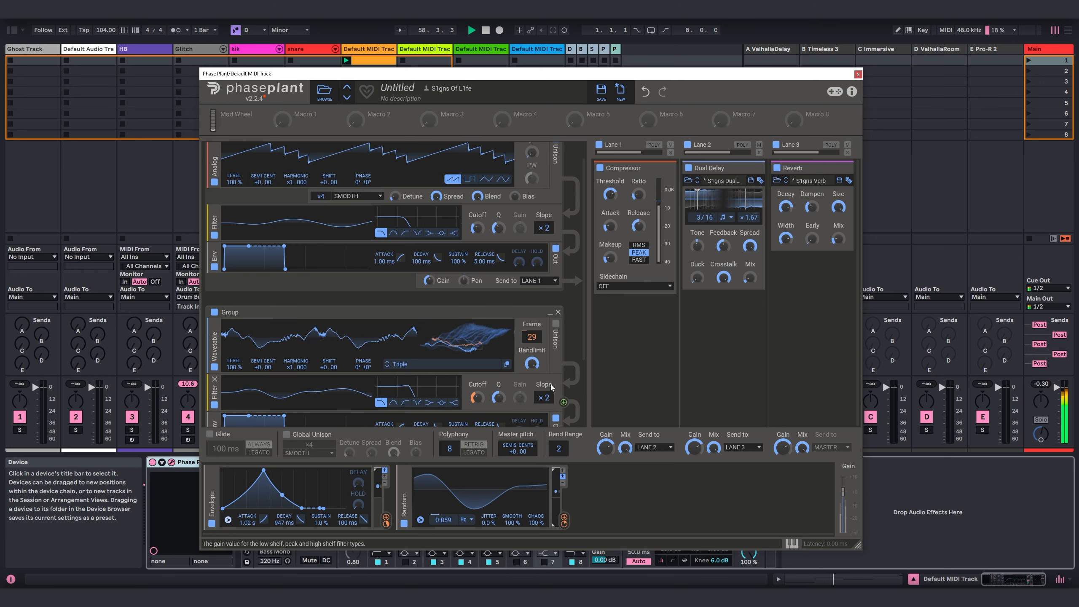
# - Close the Phase Plant window, then route track 7's audio to the Bass Bus and the snare track's to the Drum Bus
pyautogui.click(857, 75)
pyautogui.click(368, 296)
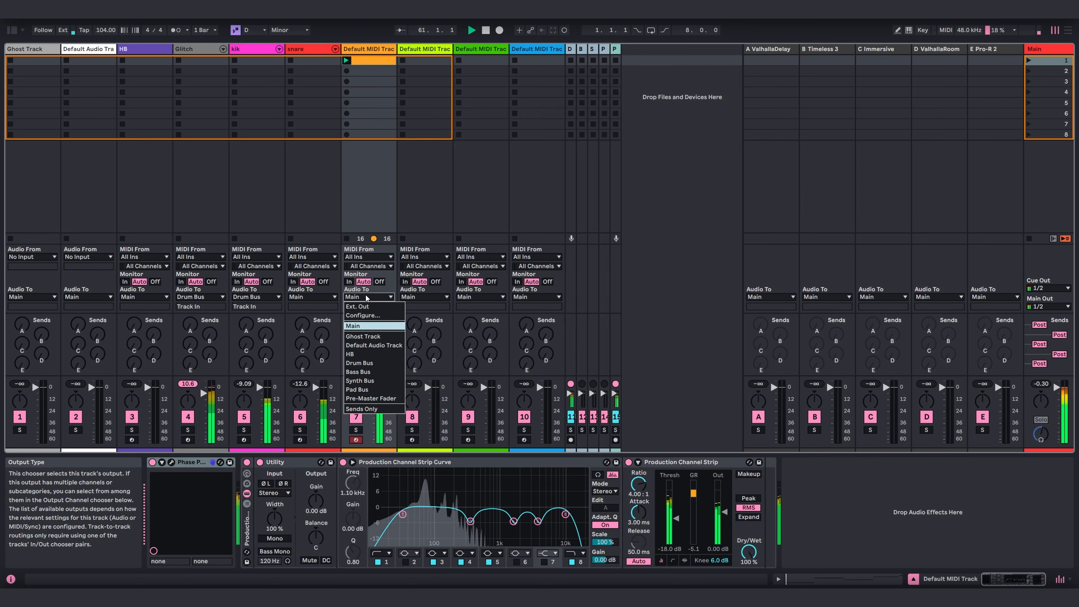
pyautogui.click(366, 373)
pyautogui.click(321, 297)
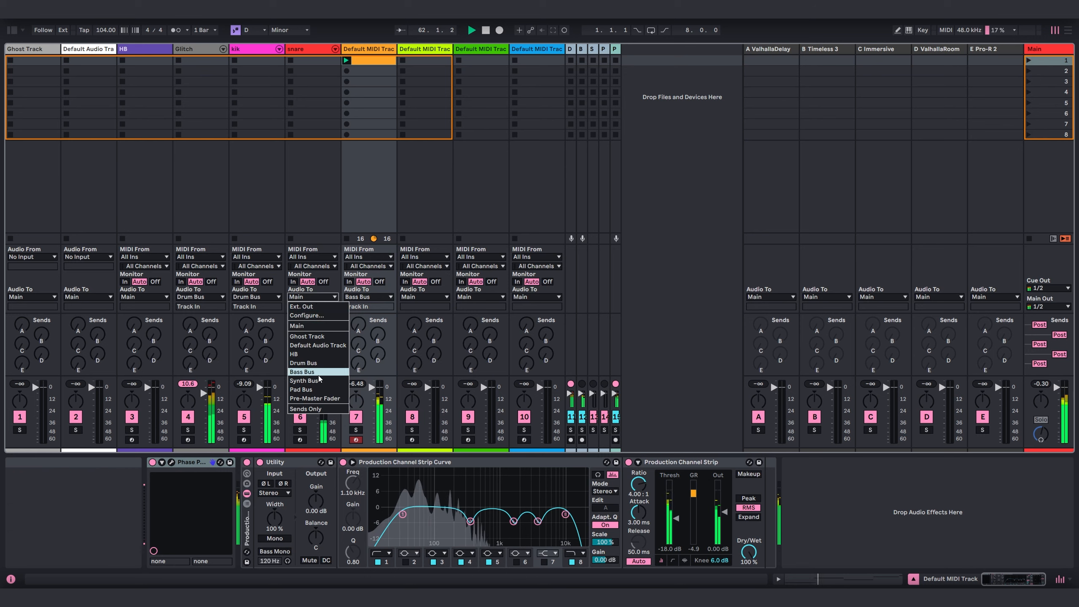
pyautogui.click(315, 364)
# - Select track 7 by its title
pyautogui.click(367, 48)
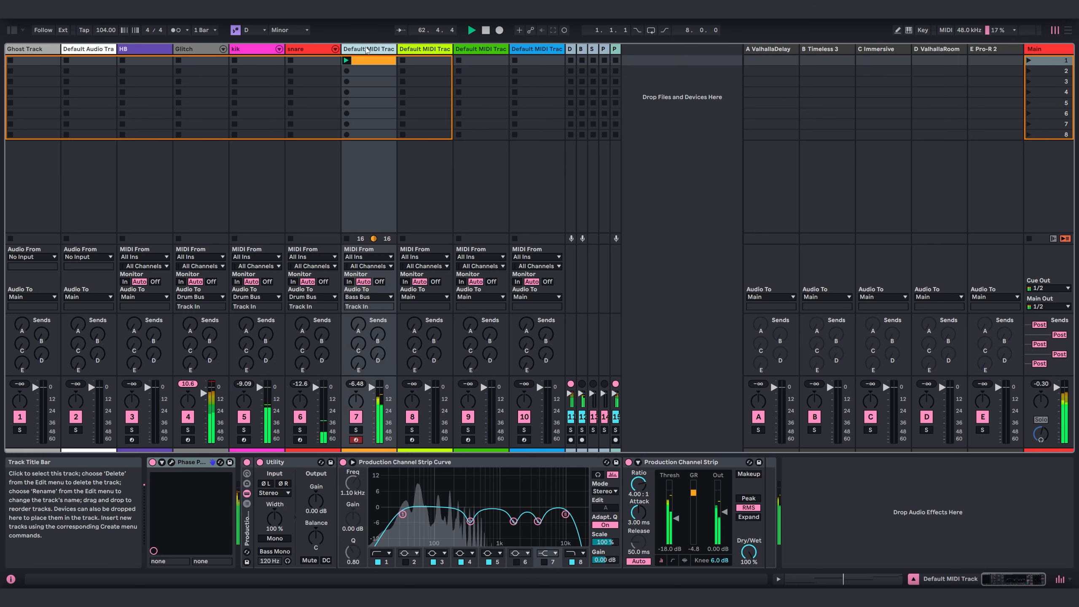
# - Rename track 7 as Growl Bass
pyautogui.hotkey('ctrl', 'r')
pyautogui.write('Growl')
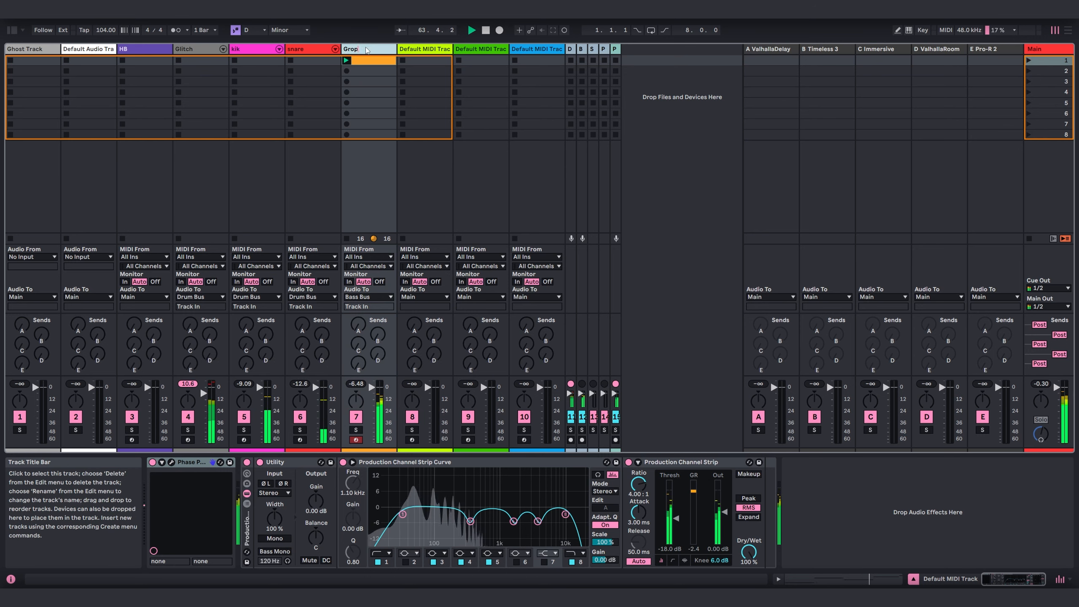
pyautogui.write(' Bass')
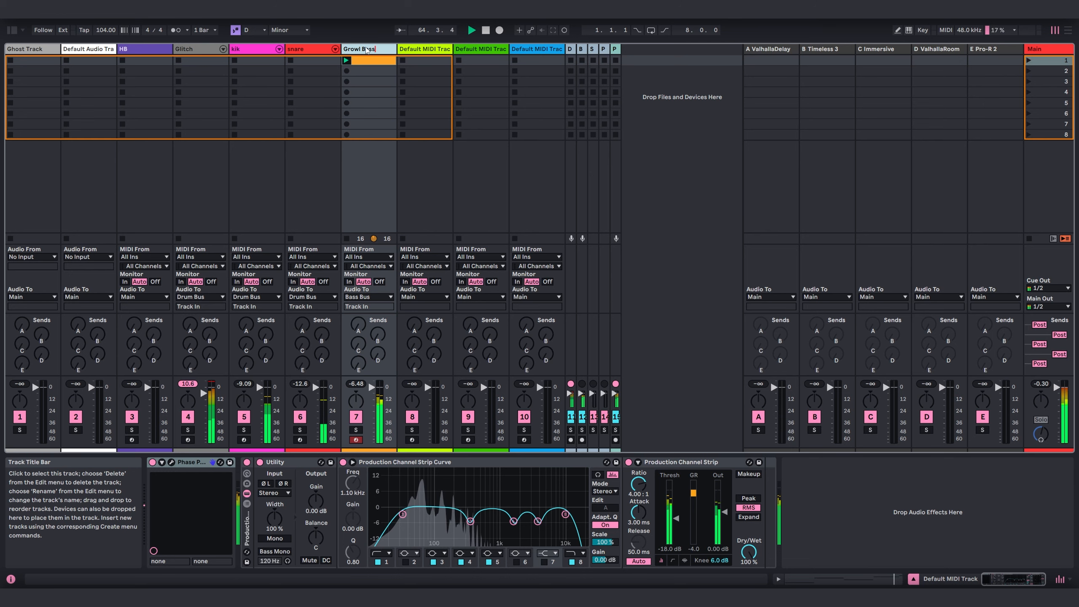
pyautogui.press('Return')
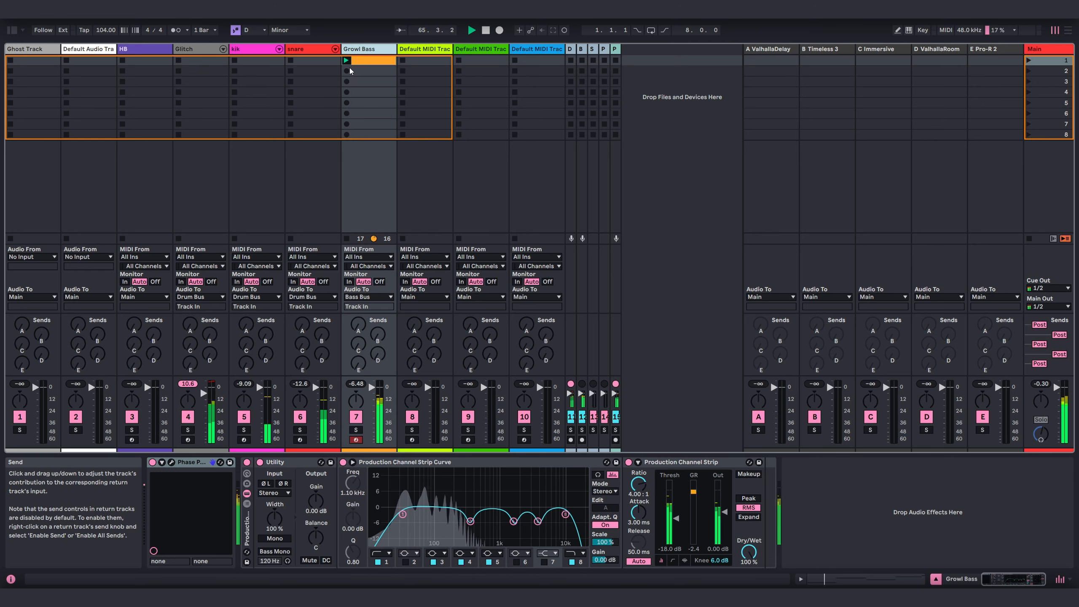
pyautogui.click(238, 49)
pyautogui.press('Left')
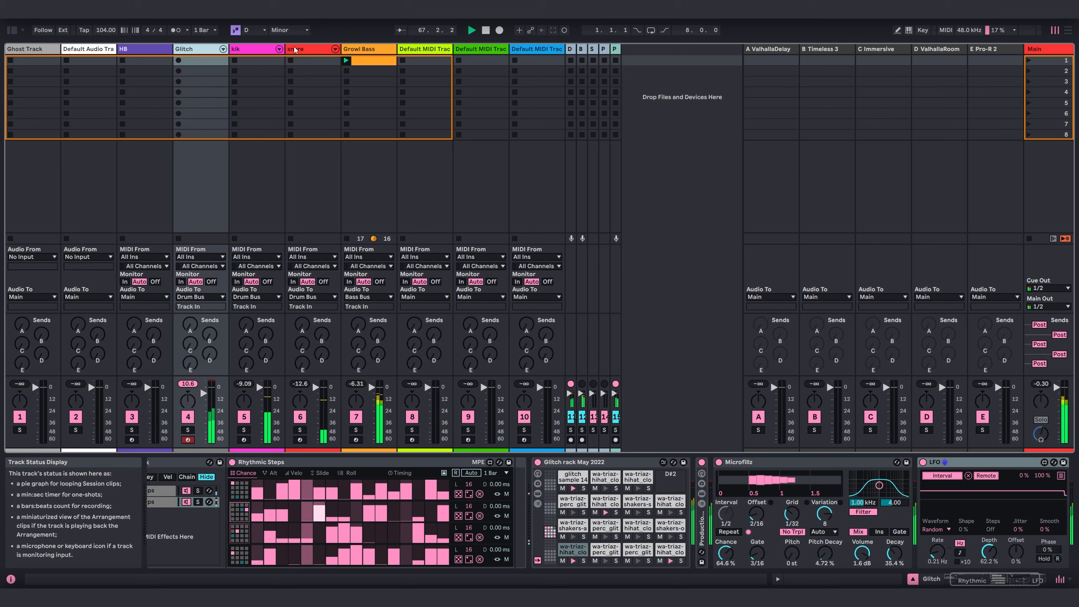
# - Load the Rhythmic Steps sequencer onto the empty MIDI track next to Growl Bass
pyautogui.click(426, 49)
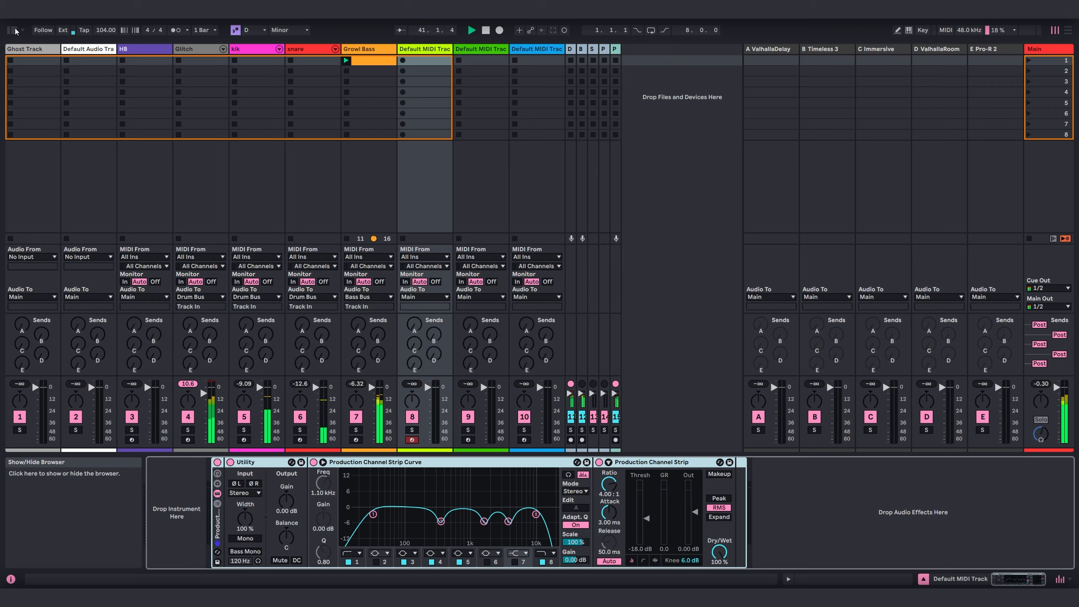
pyautogui.hotkey('ctrl', 'alt', 'b')
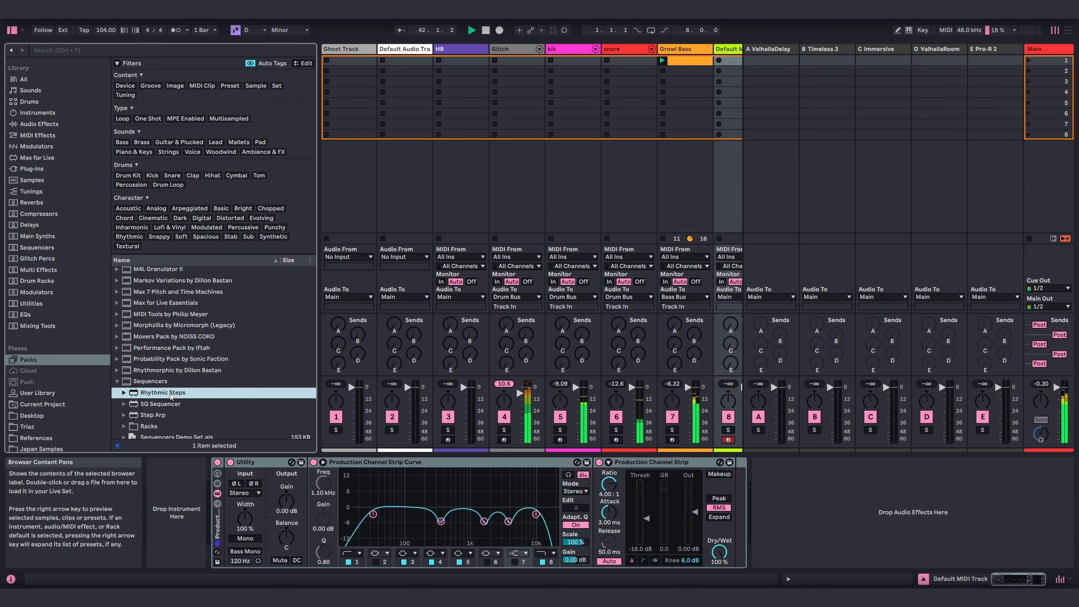
pyautogui.hscroll(1, 724, 70)
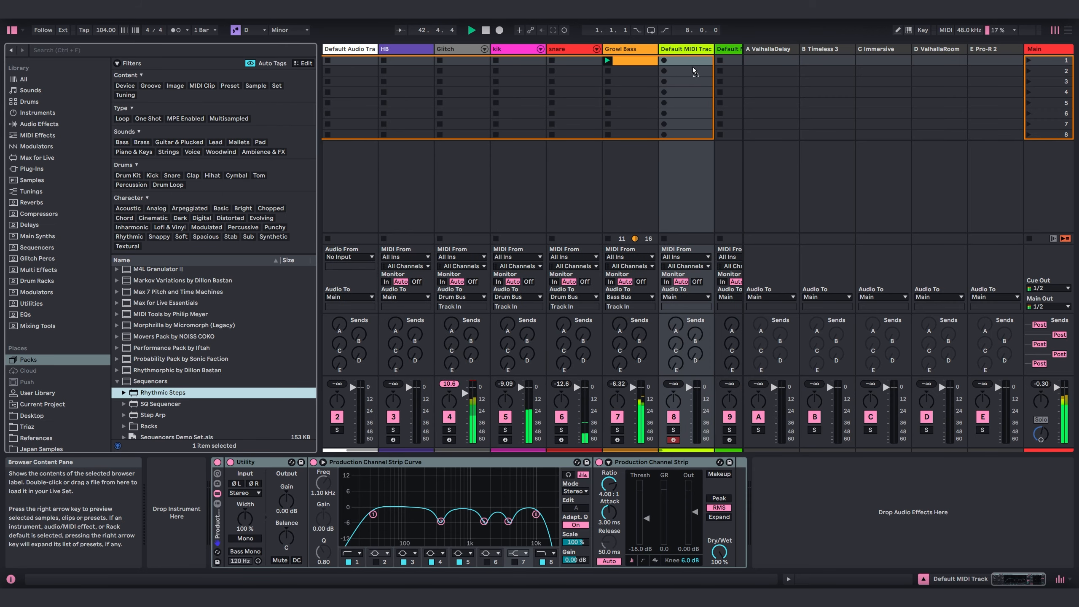
pyautogui.press('Return')
pyautogui.hotkey('ctrl', 'alt', 'b')
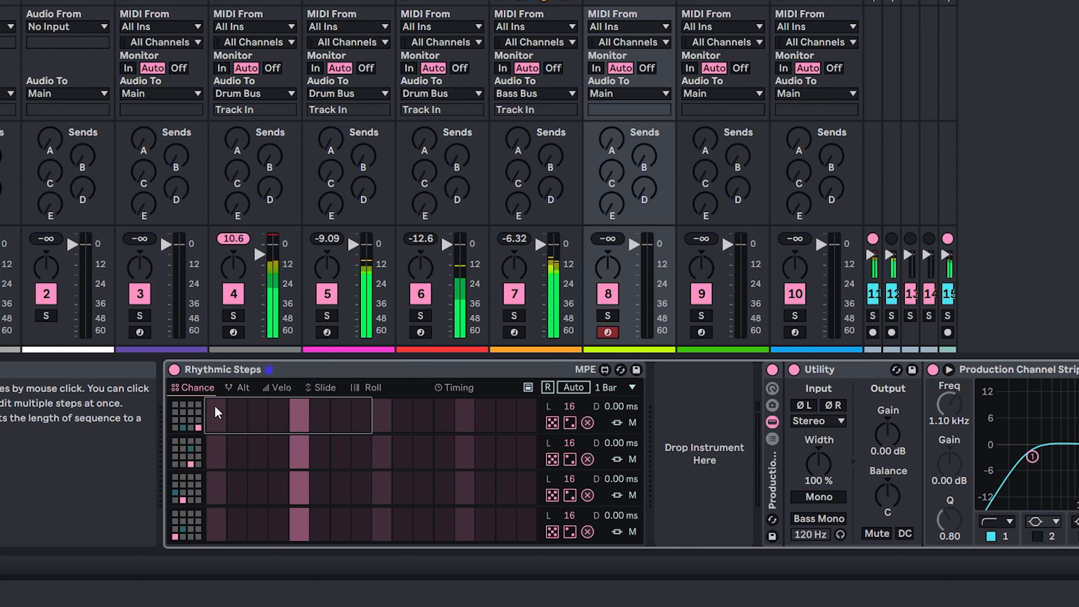
# - Draw chance values in Rhythmic Steps: fourth lane steps 1, 5–7, 9, 12 and 14; third lane steps 2, 7, 8 and 12
pyautogui.click(215, 525)
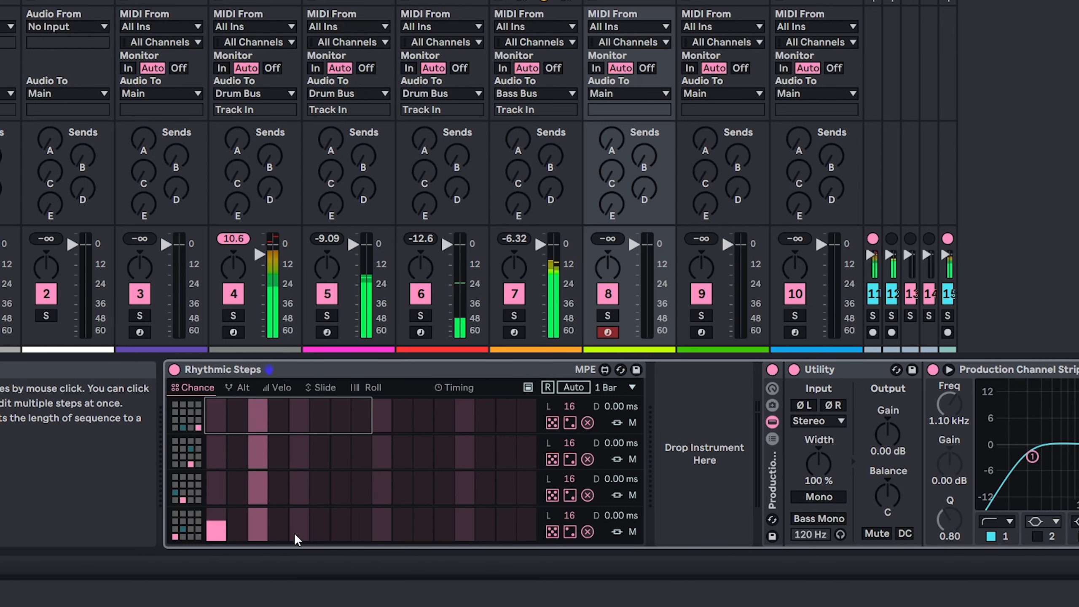
pyautogui.moveTo(296, 535); pyautogui.dragTo(397, 534)
pyautogui.click(444, 528)
pyautogui.click(485, 522)
pyautogui.click(445, 485)
pyautogui.moveTo(362, 499); pyautogui.dragTo(339, 498)
pyautogui.click(237, 493)
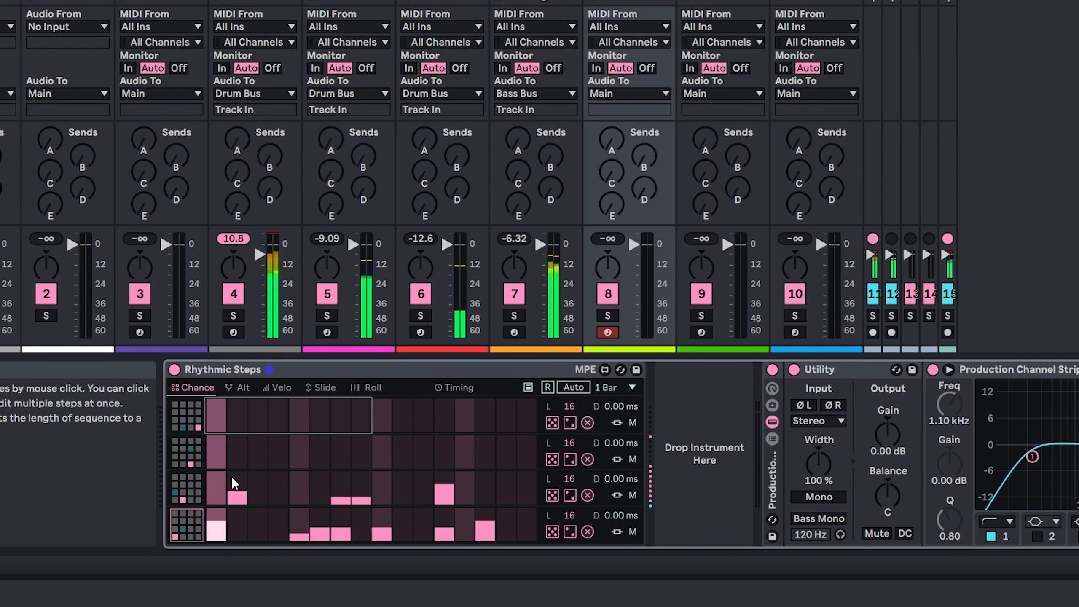
# - Draw chance values of varying height on scattered steps in the first and second Rhythmic Steps lanes, including steps 1 and 16 of the first
pyautogui.click(258, 450)
pyautogui.moveTo(322, 461); pyautogui.dragTo(361, 468)
pyautogui.moveTo(423, 461); pyautogui.dragTo(444, 468)
pyautogui.click(507, 461)
pyautogui.click(525, 411)
pyautogui.click(423, 418)
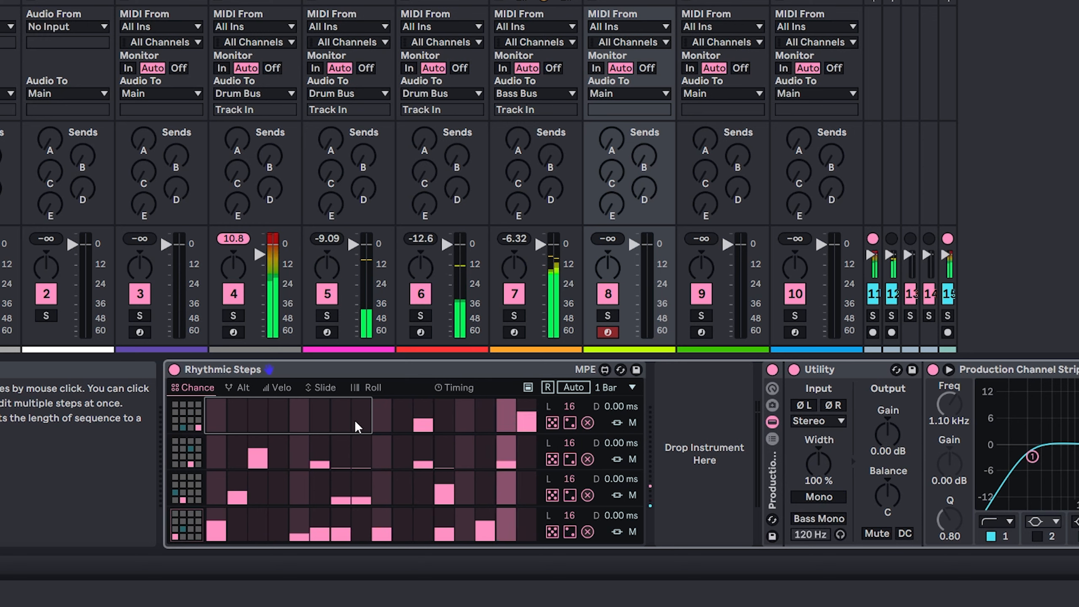
pyautogui.click(360, 419)
pyautogui.click(295, 411)
pyautogui.click(231, 412)
pyautogui.click(216, 424)
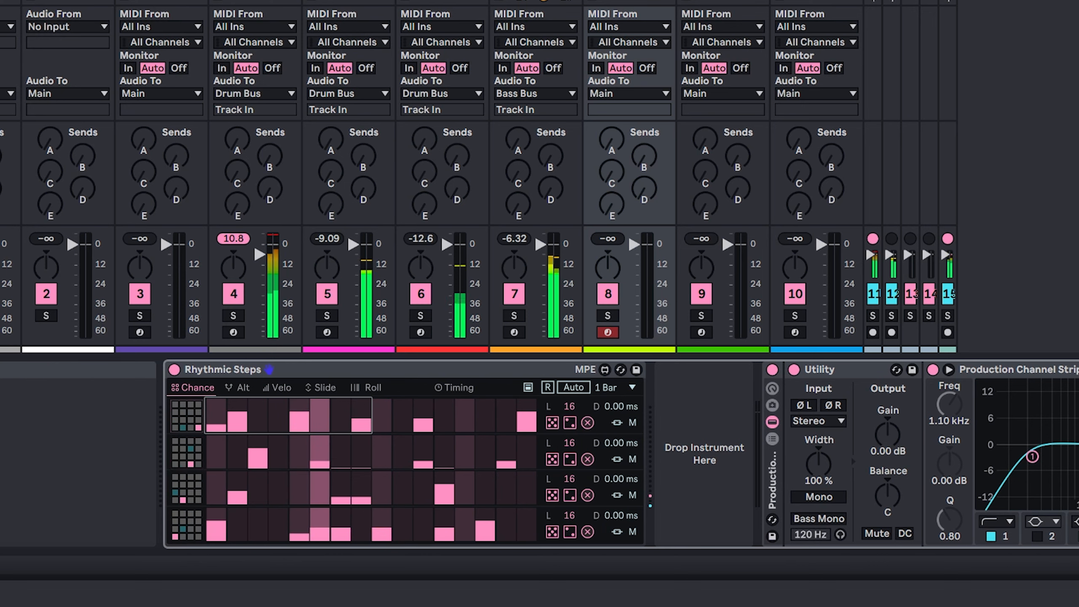
# - Add a Pitch effect at +12 st after Rhythmic Steps, followed by a Scale effect
pyautogui.hotkey('ctrl', 'alt', 'b')
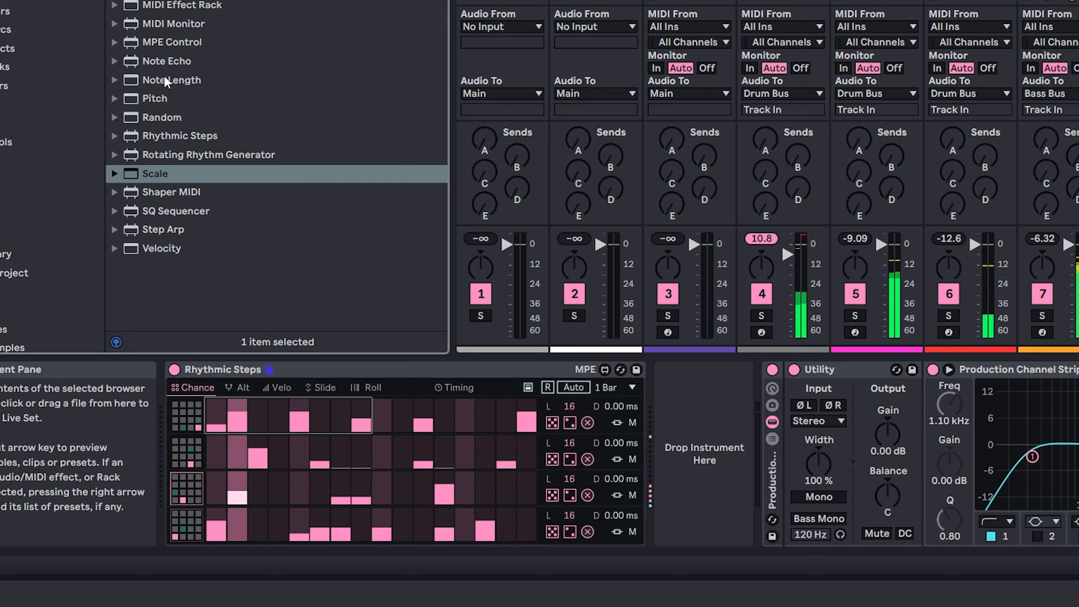
pyautogui.click(162, 94)
pyautogui.moveTo(163, 93); pyautogui.dragTo(706, 382)
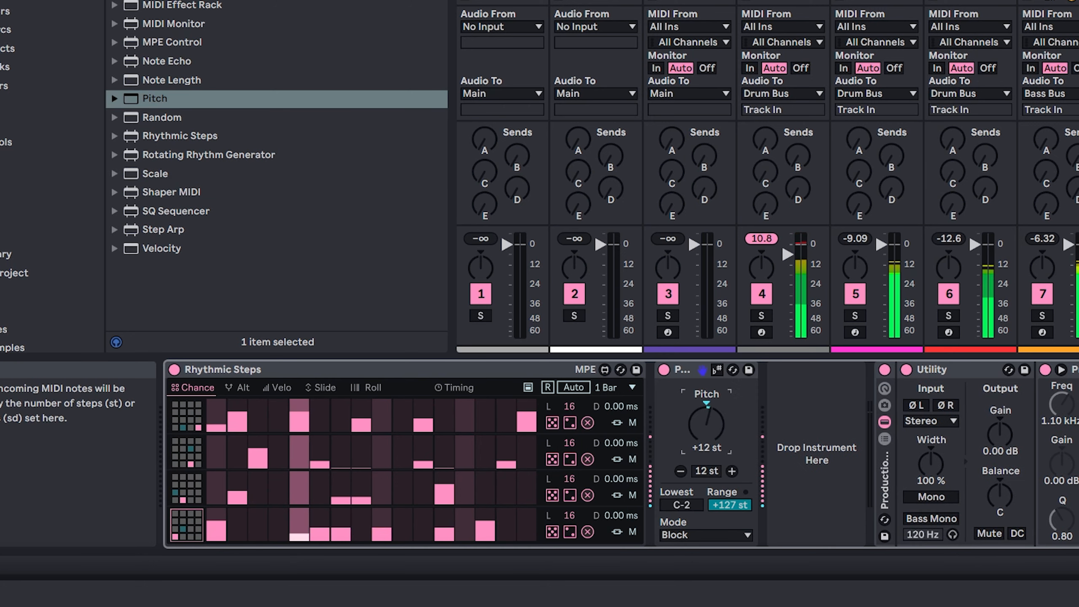
pyautogui.click(156, 175)
pyautogui.moveTo(158, 179); pyautogui.dragTo(856, 387)
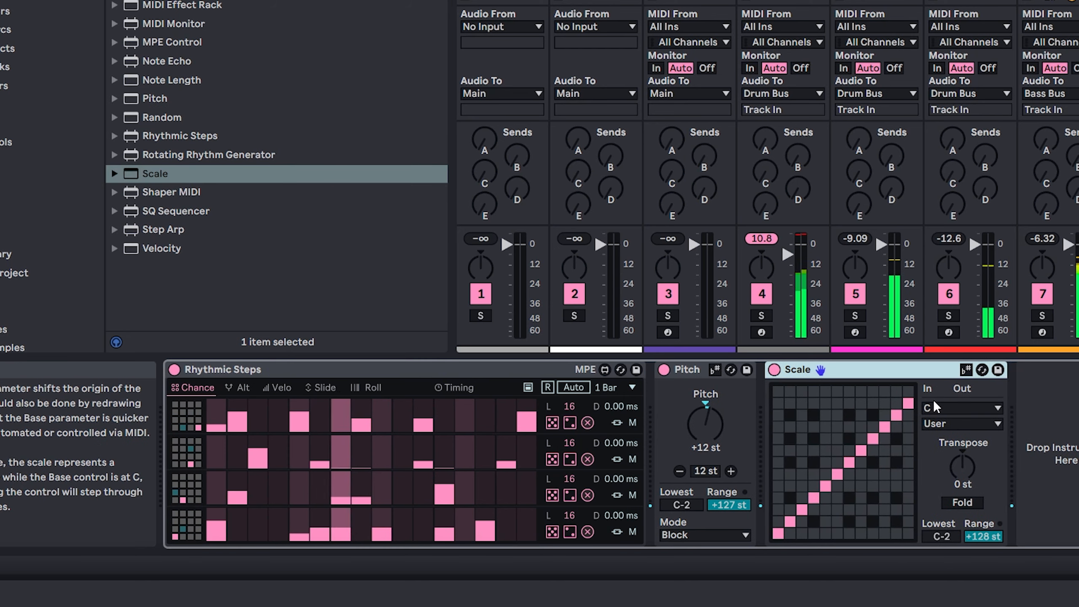
# - Set the Scale effect to D Minor and hide the browser
pyautogui.click(940, 408)
pyautogui.click(969, 248)
pyautogui.click(968, 421)
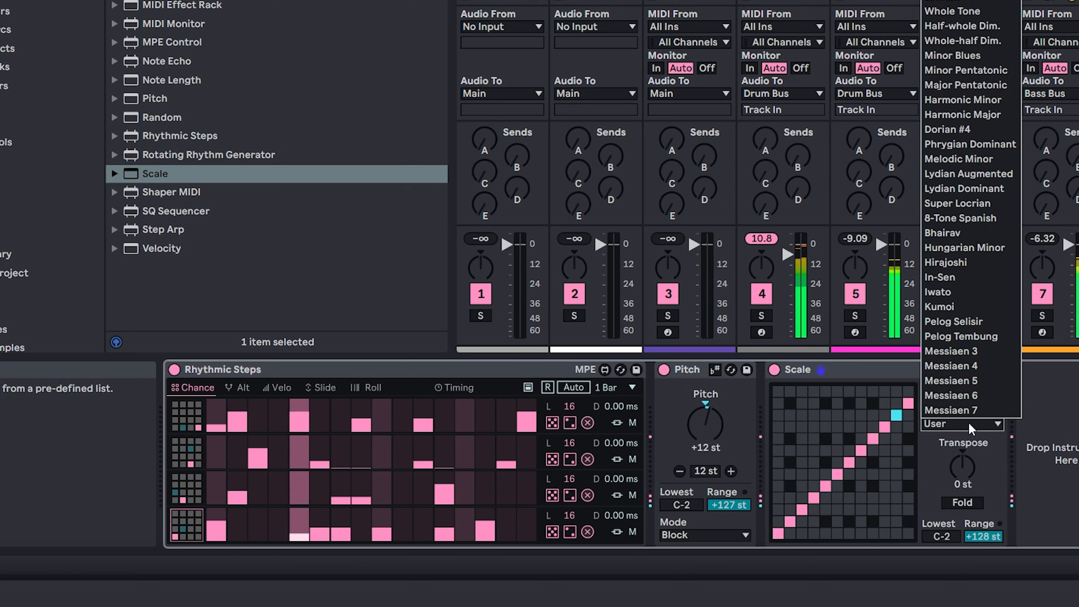
pyautogui.click(939, 0)
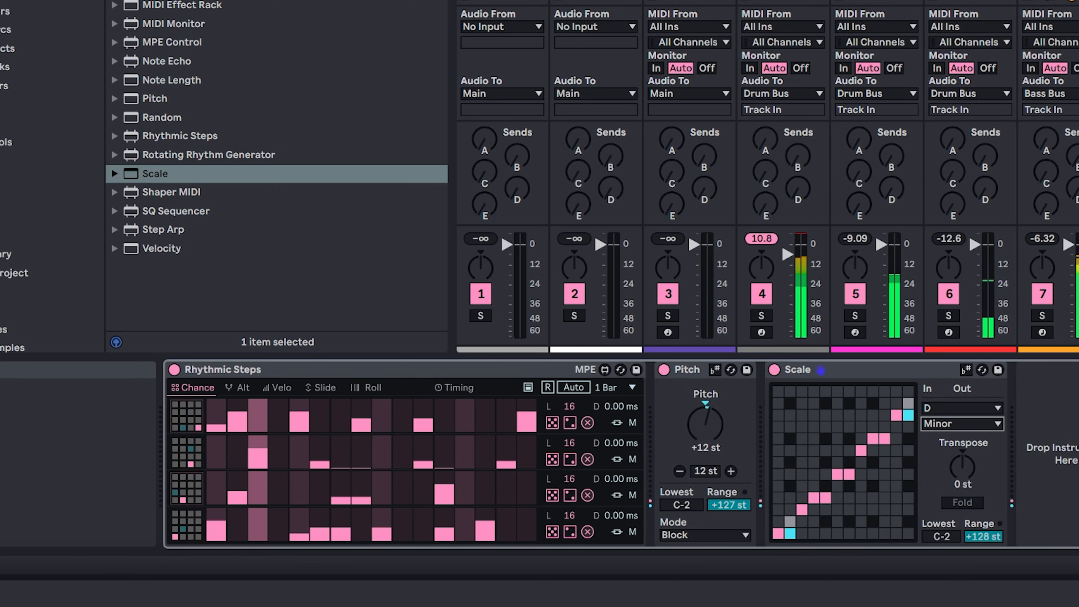
pyautogui.click(0, 0)
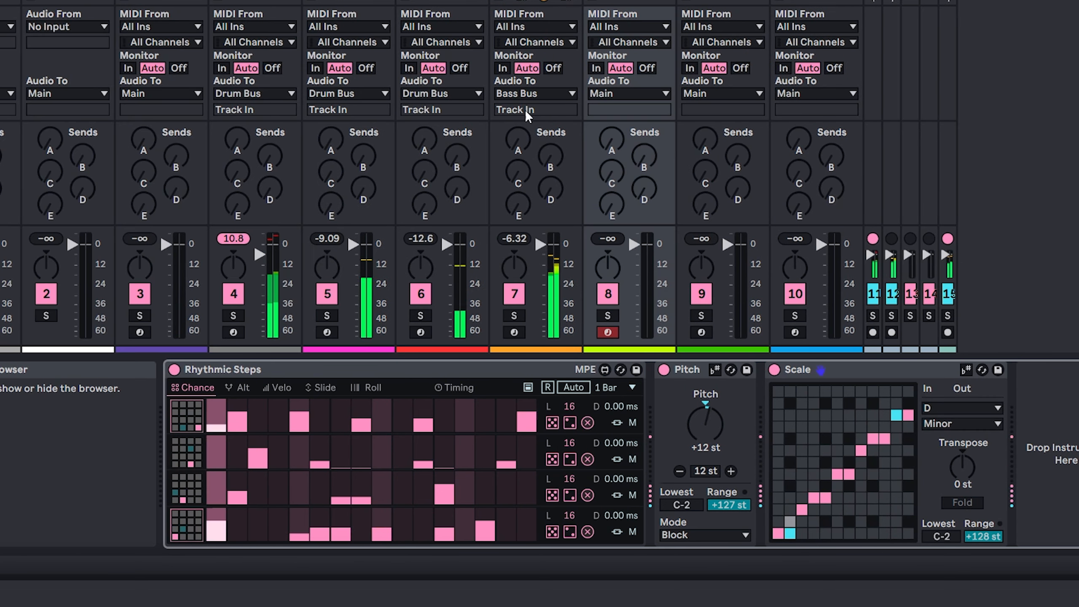
# - Turn off the Rhythmic Steps, Pitch and Scale devices
pyautogui.click(174, 370)
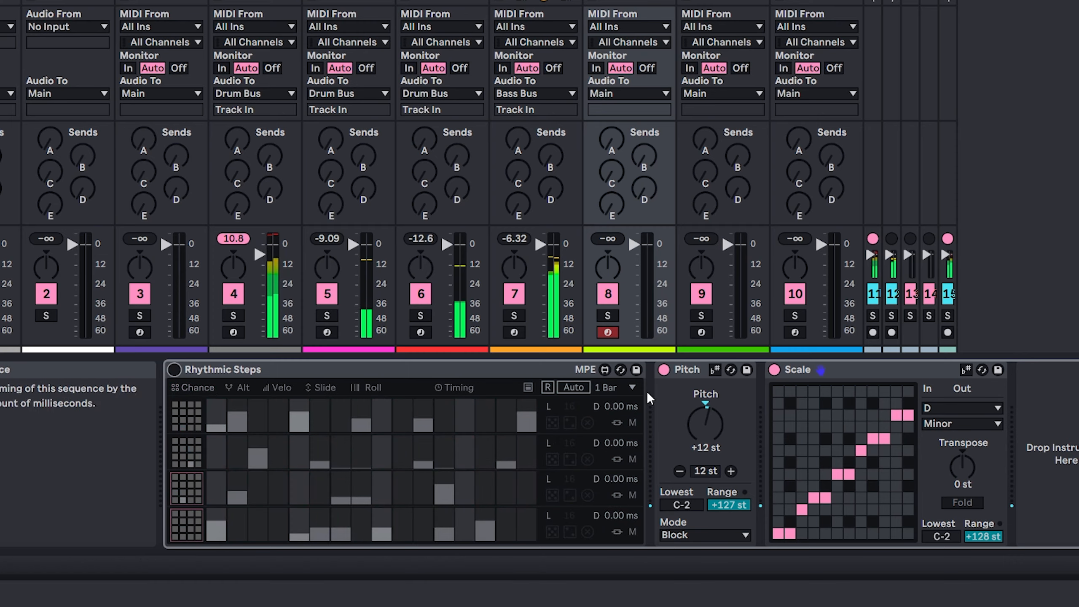
pyautogui.click(663, 369)
pyautogui.click(774, 369)
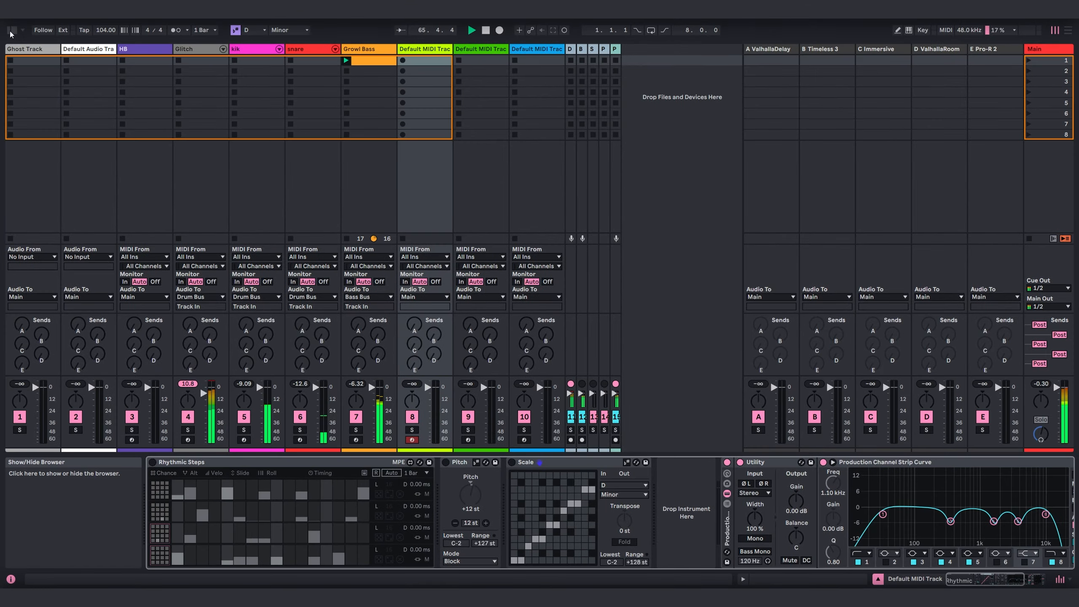
# - Load Vital from the Synths collection onto track 8 and hide the browser
pyautogui.click(9, 16)
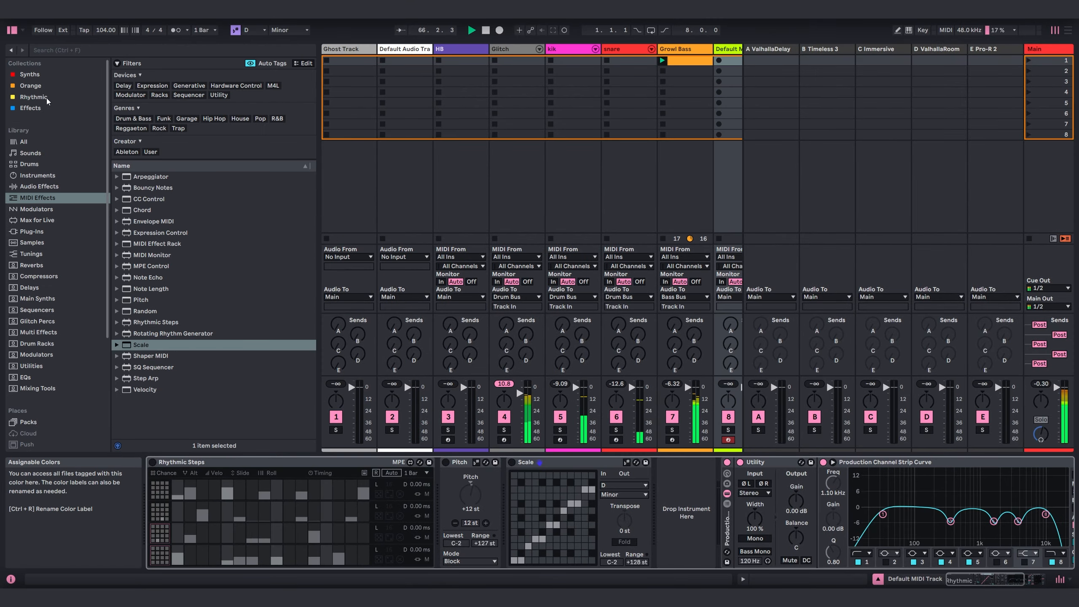
pyautogui.click(35, 77)
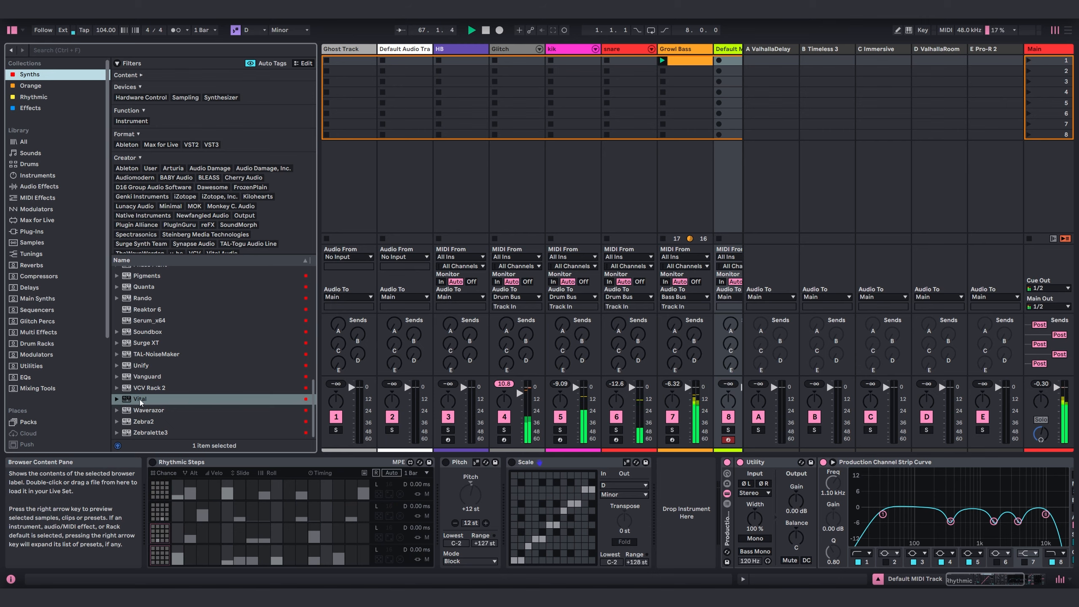
pyautogui.click(141, 399)
pyautogui.click(12, 30)
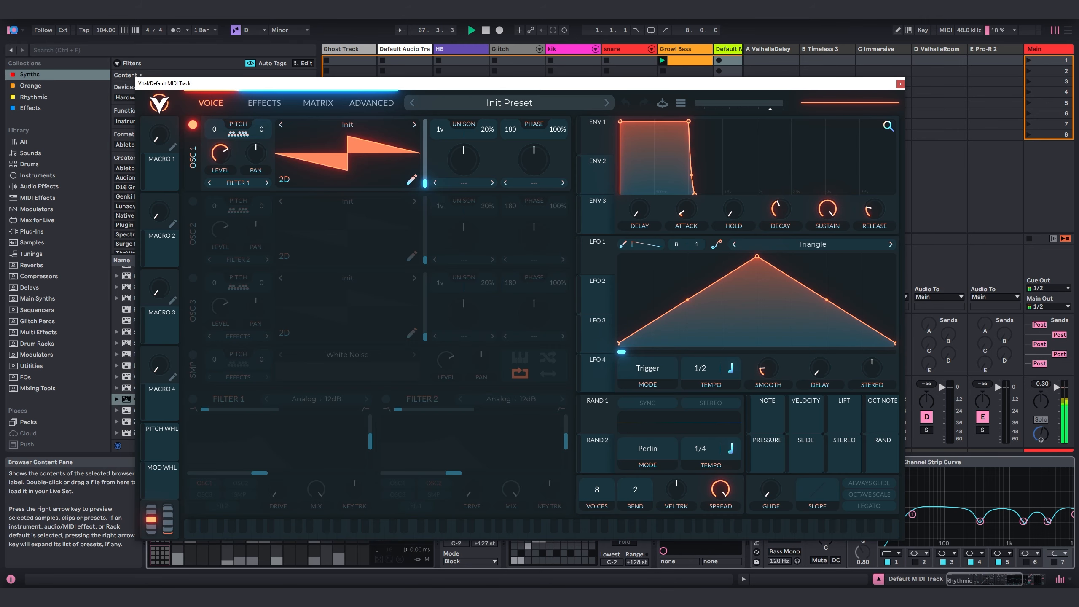
pyautogui.moveTo(369, 87); pyautogui.dragTo(372, 84)
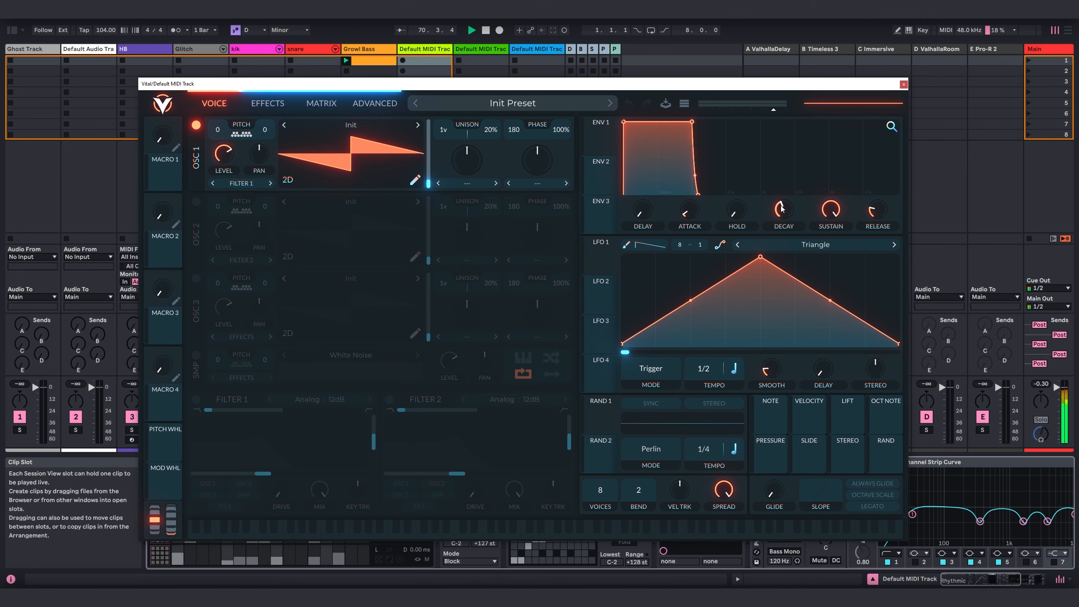
# - Shape Envelope 1 in Vital as a short pluck with zero sustain and a decay of about 0.372 secs
pyautogui.moveTo(843, 214); pyautogui.dragTo(818, 338)
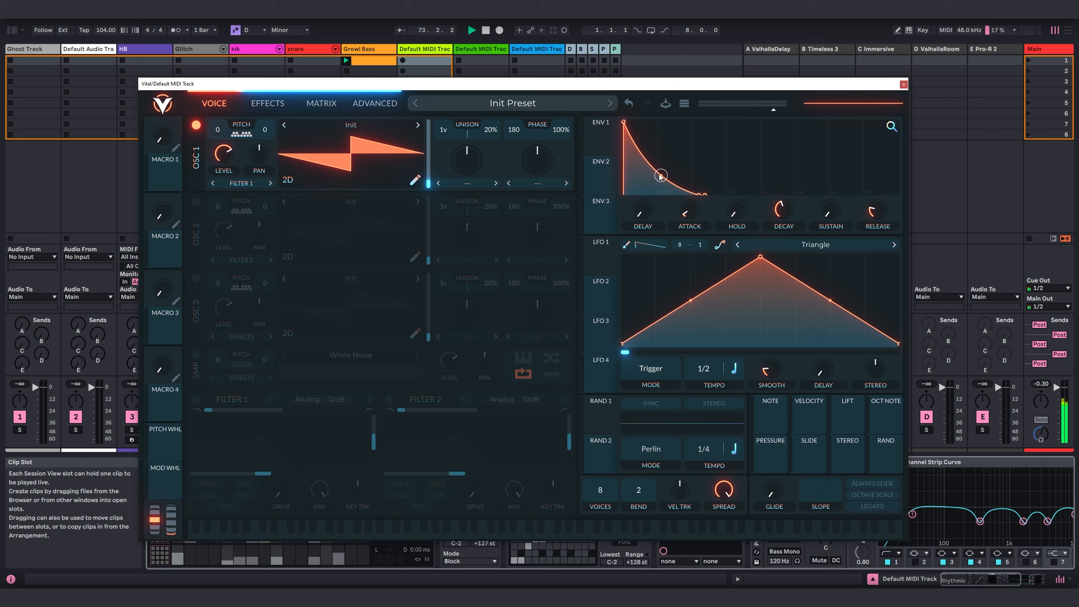
pyautogui.hotkey('ctrl', 'z')
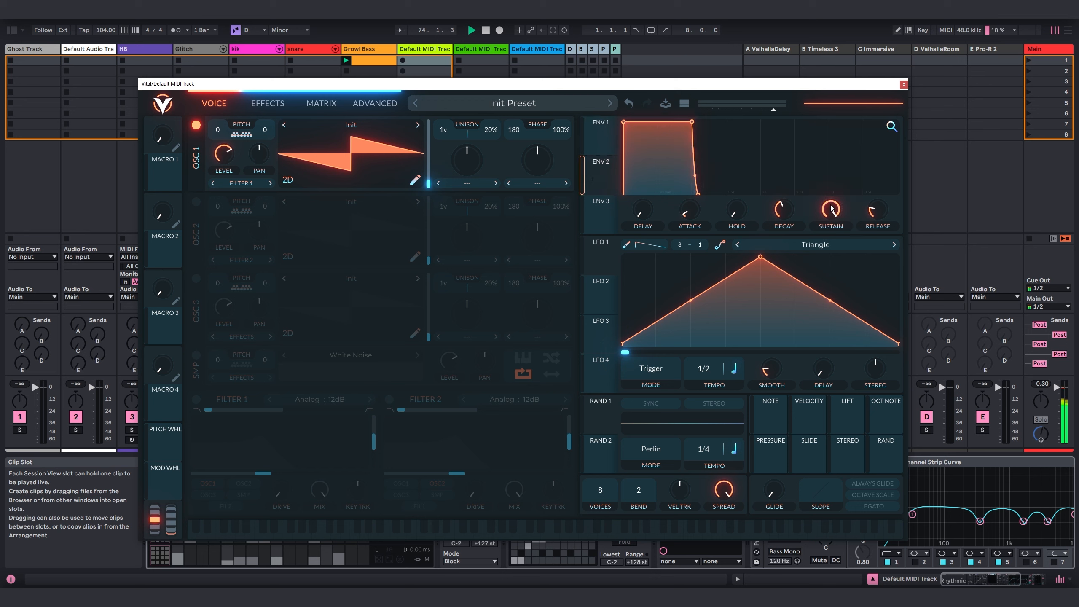
pyautogui.moveTo(831, 209); pyautogui.dragTo(840, 369)
pyautogui.moveTo(782, 212); pyautogui.dragTo(787, 226)
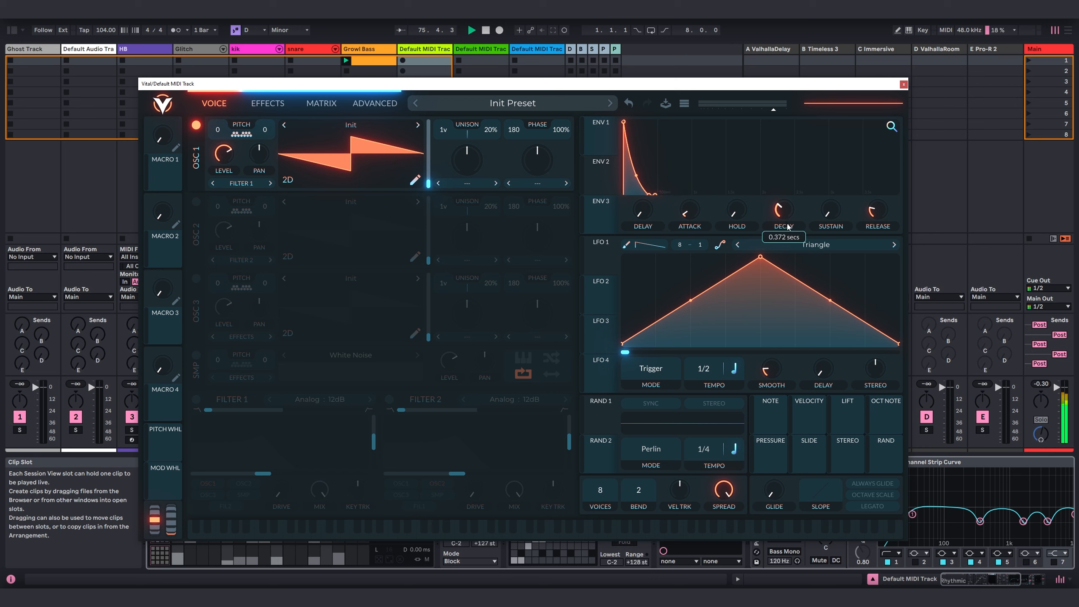
# - Enable Filter 1, set its type to Analog 24dB and lower the resonance to about 9%
pyautogui.click(196, 401)
pyautogui.click(369, 399)
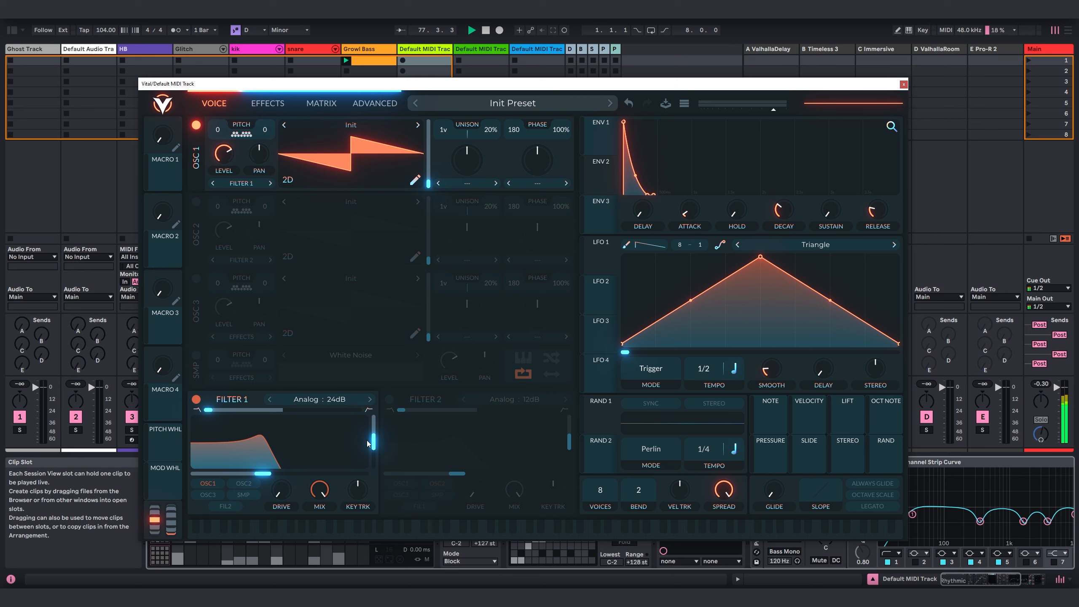
pyautogui.moveTo(367, 444); pyautogui.dragTo(369, 462)
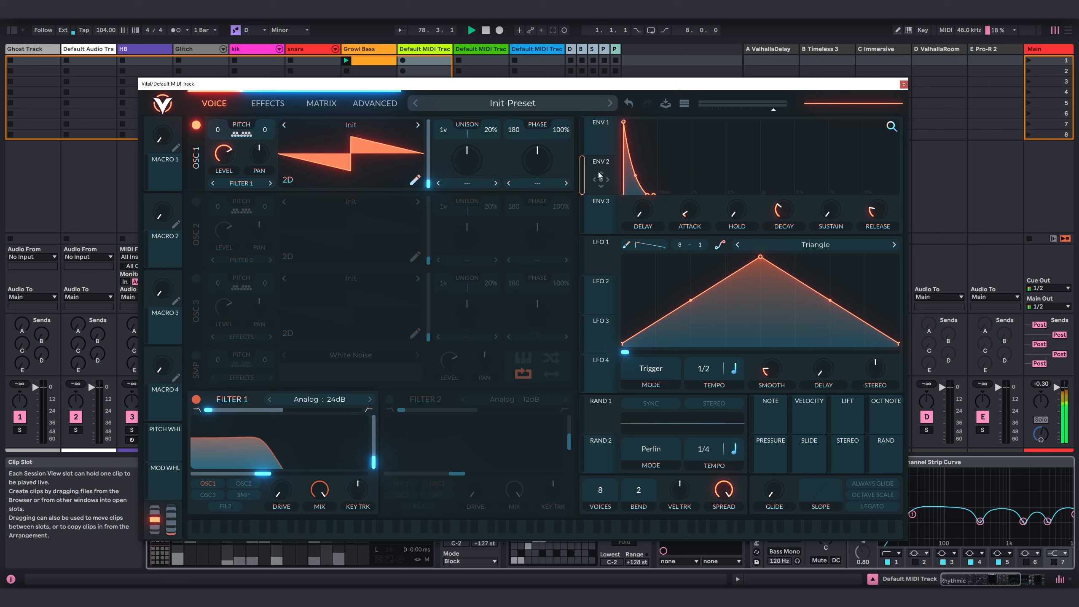
# - Modulate Filter 1's cutoff with Envelope 2 and raise the filter resonance slightly
pyautogui.moveTo(600, 175); pyautogui.dragTo(280, 463)
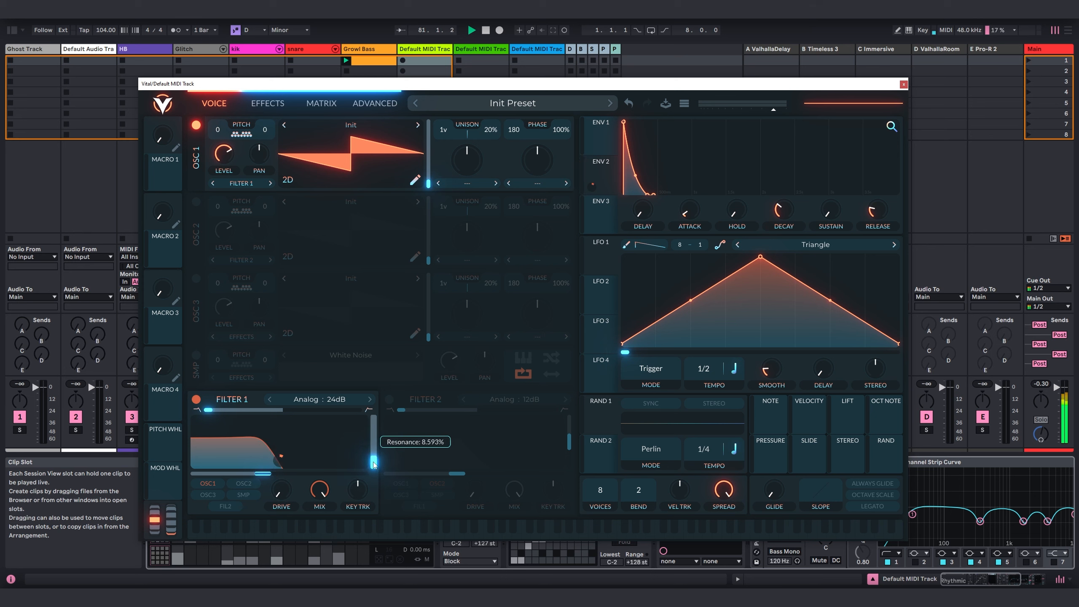
pyautogui.moveTo(373, 463); pyautogui.dragTo(372, 455)
pyautogui.moveTo(280, 460); pyautogui.dragTo(279, 465)
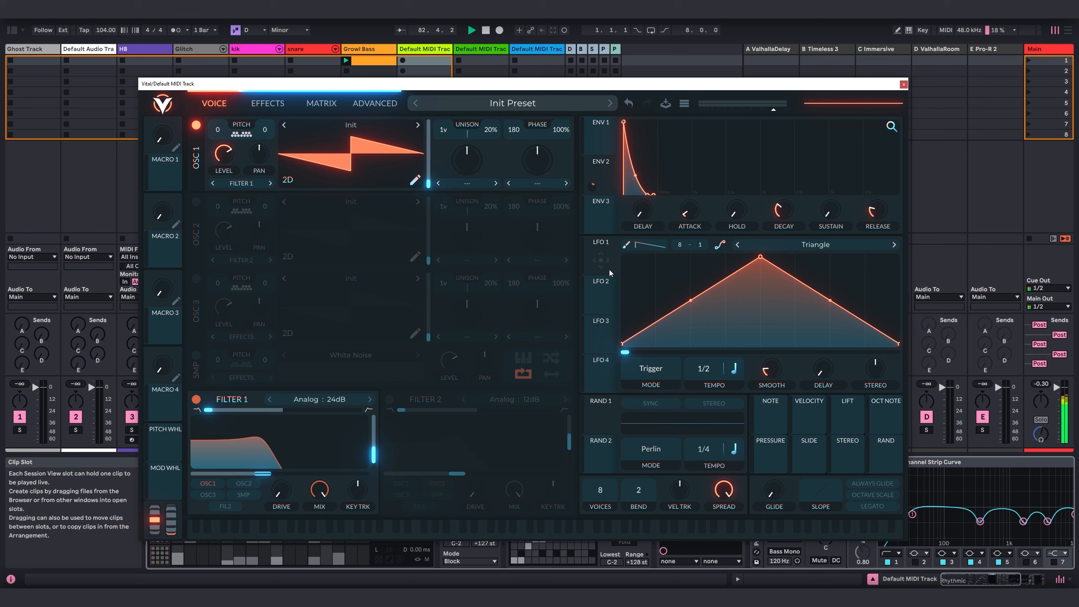
# - Set LFO 1 to Sync mode with a 4/1 tempo and assign it to Filter 1's cutoff
pyautogui.click(648, 368)
pyautogui.click(648, 404)
pyautogui.moveTo(600, 262); pyautogui.dragTo(280, 463)
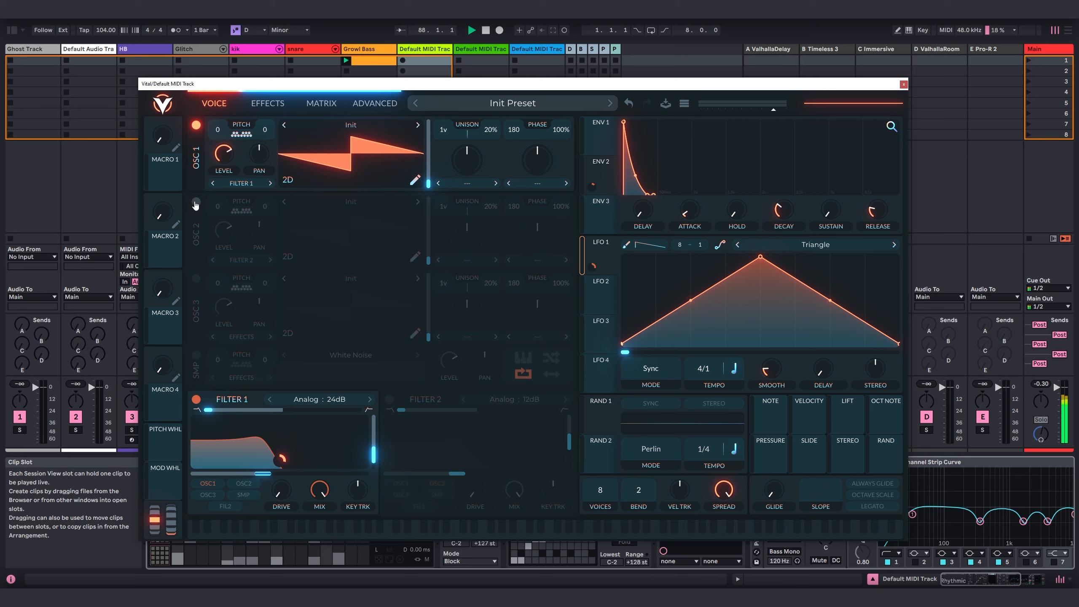
# - Enable Oscillator 2 and load the Chromatic 2 Table 23 wavetable from the User folder
pyautogui.click(196, 201)
pyautogui.click(335, 197)
pyautogui.scroll(-3, 493, 340)
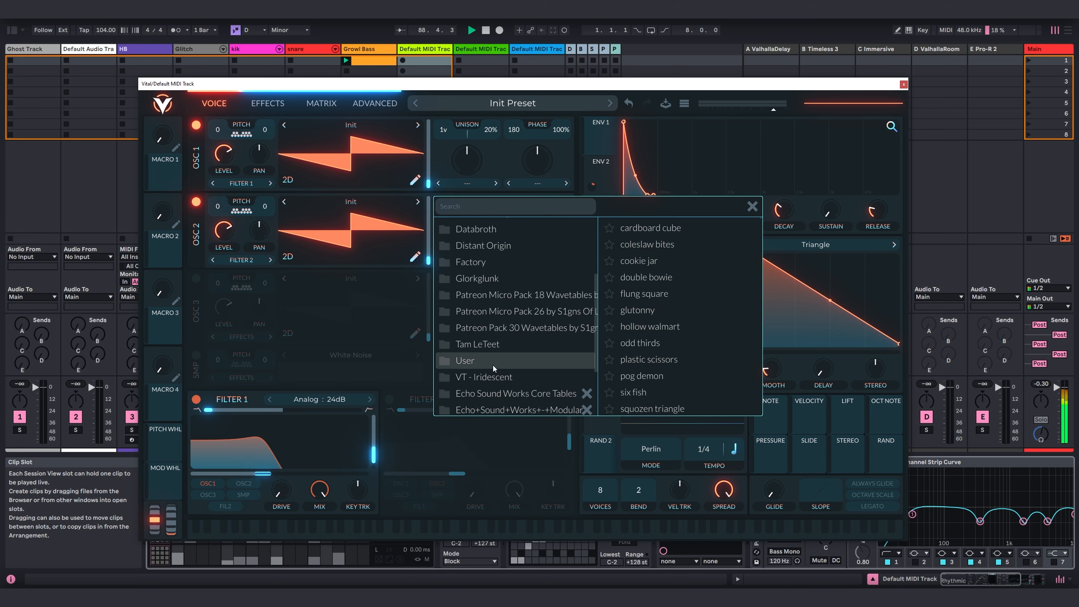
pyautogui.click(493, 360)
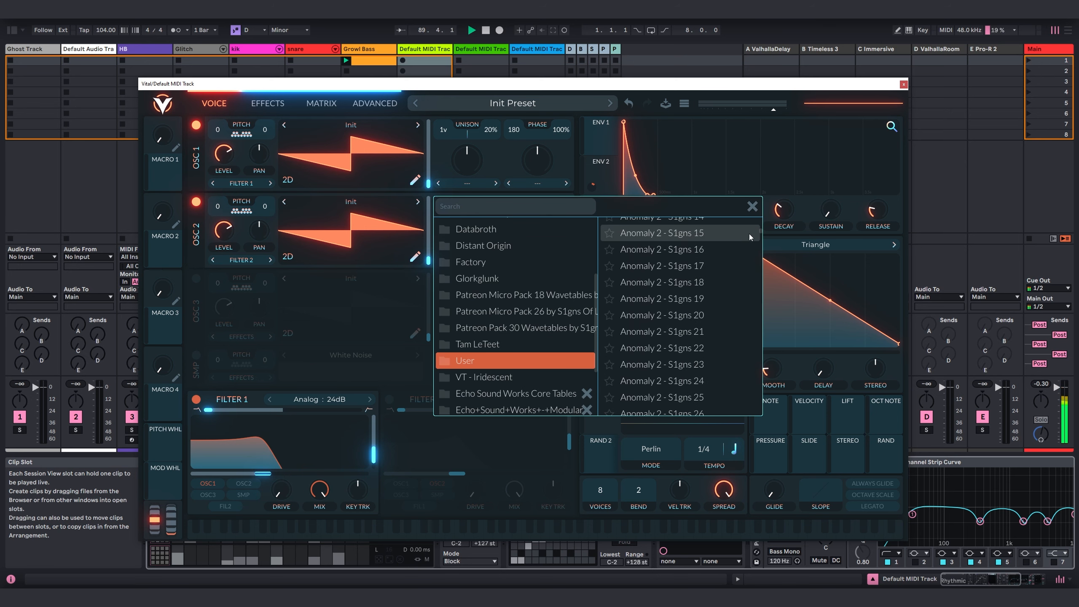
pyautogui.moveTo(758, 229); pyautogui.dragTo(701, 301)
pyautogui.click(701, 301)
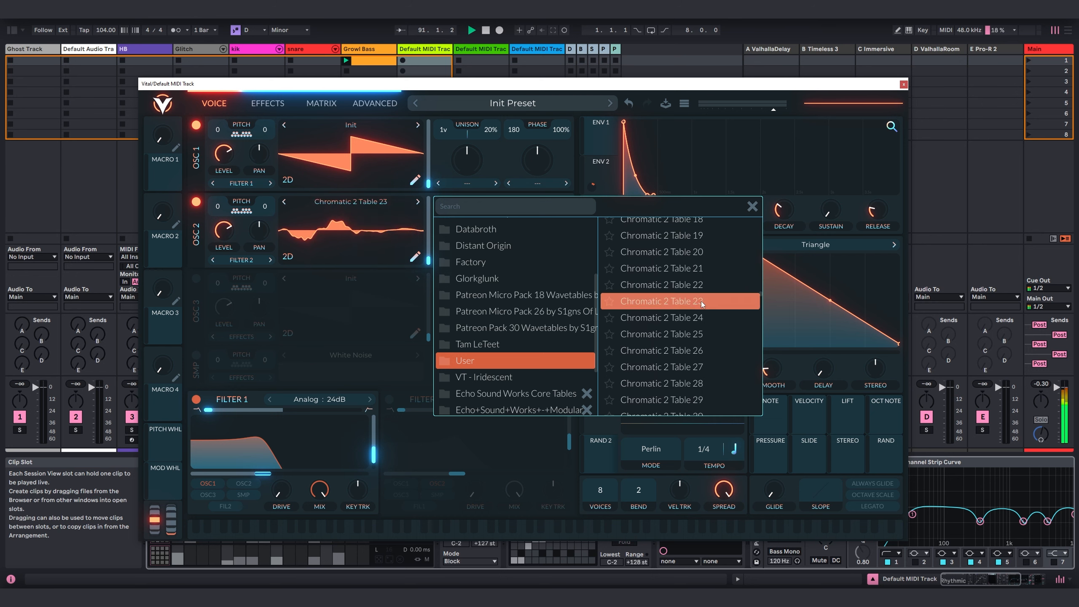
# - Route Oscillator 2 to Filter 1 and assign Random 1, synced in stereo at 1/1, to Oscillator 2's wavetable position
pyautogui.click(752, 206)
pyautogui.click(246, 260)
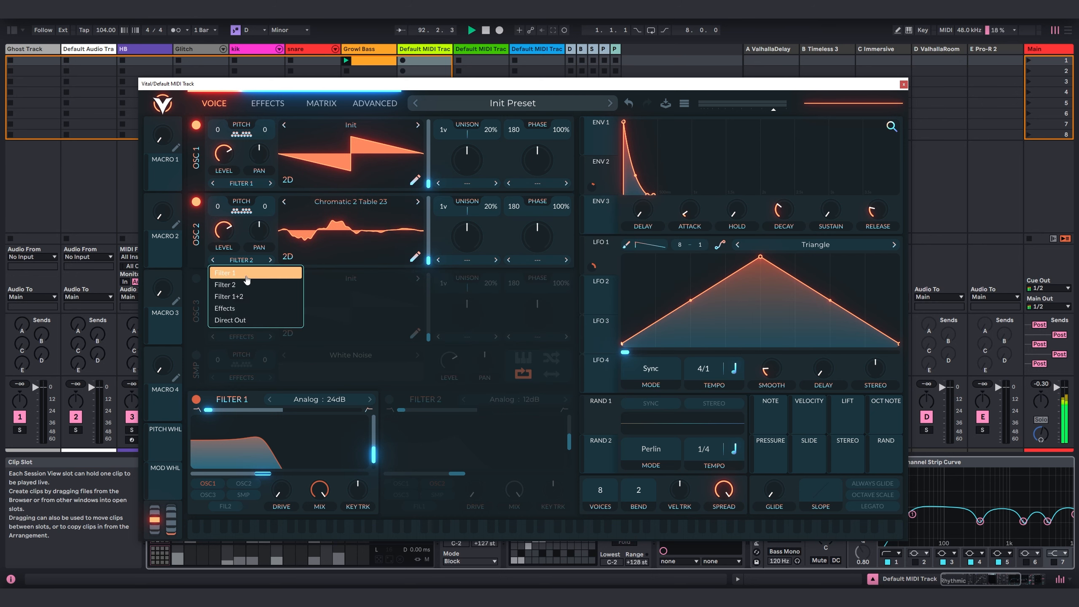
pyautogui.click(248, 272)
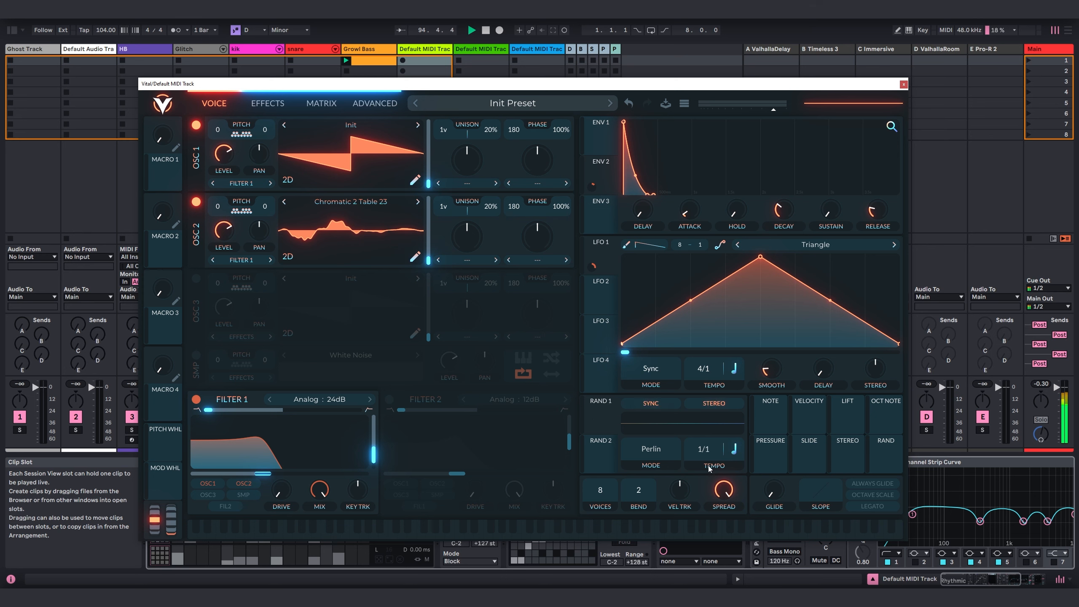
pyautogui.moveTo(605, 418); pyautogui.dragTo(430, 210)
# - Set Oscillator 2's spectral morph to Harmonic Stretch and modulate its amount with Random 1
pyautogui.click(475, 263)
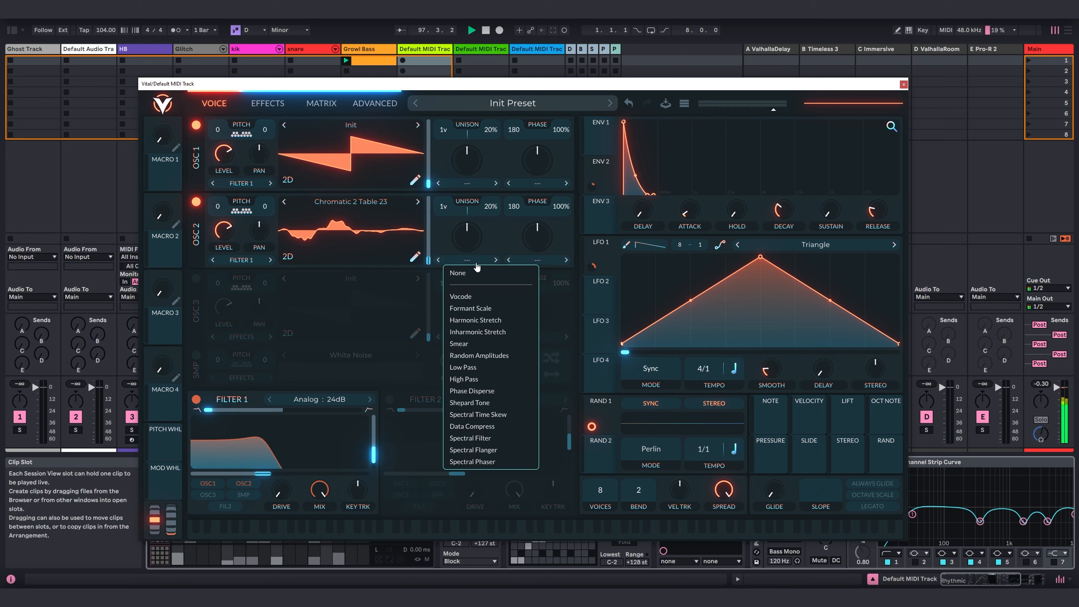
pyautogui.click(475, 319)
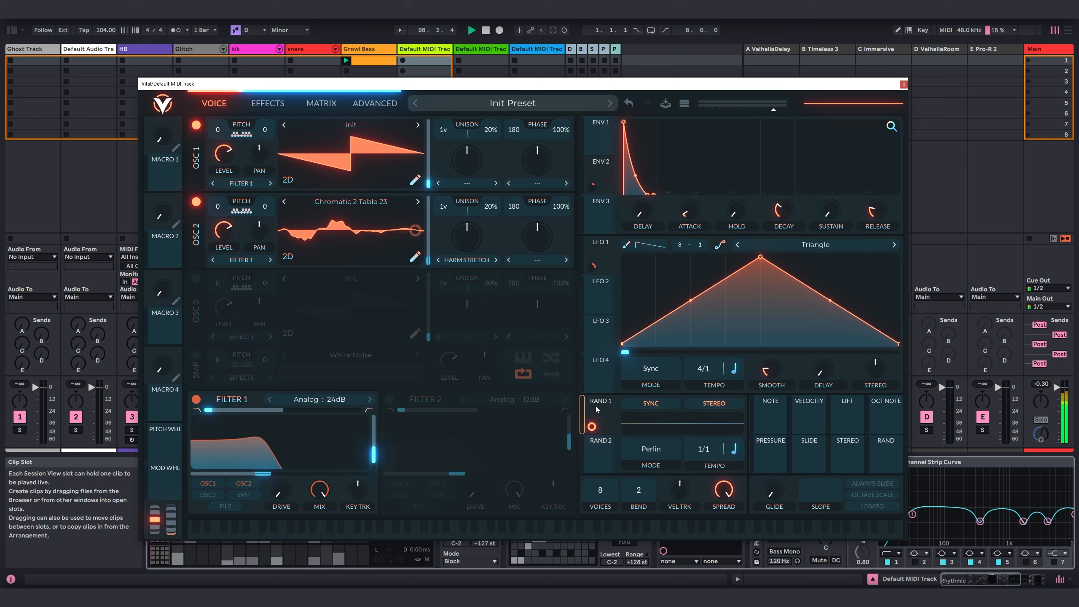
pyautogui.moveTo(591, 426); pyautogui.dragTo(467, 236)
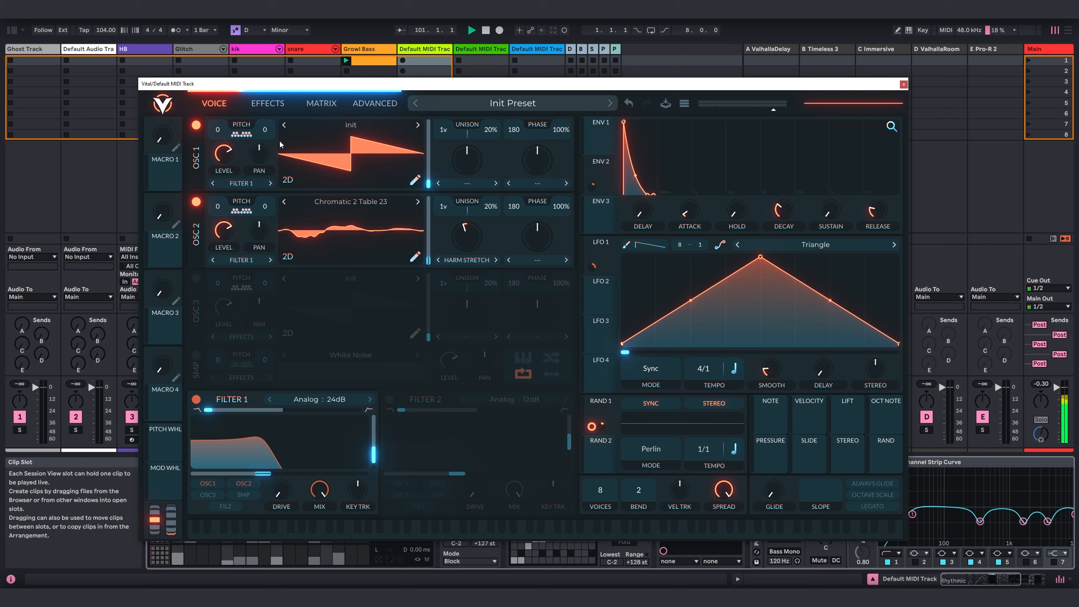
# - Set Oscillator 2's phase distortion to FM <- Osc 1, zero its amount and modulate it with Envelope 2
pyautogui.click(538, 260)
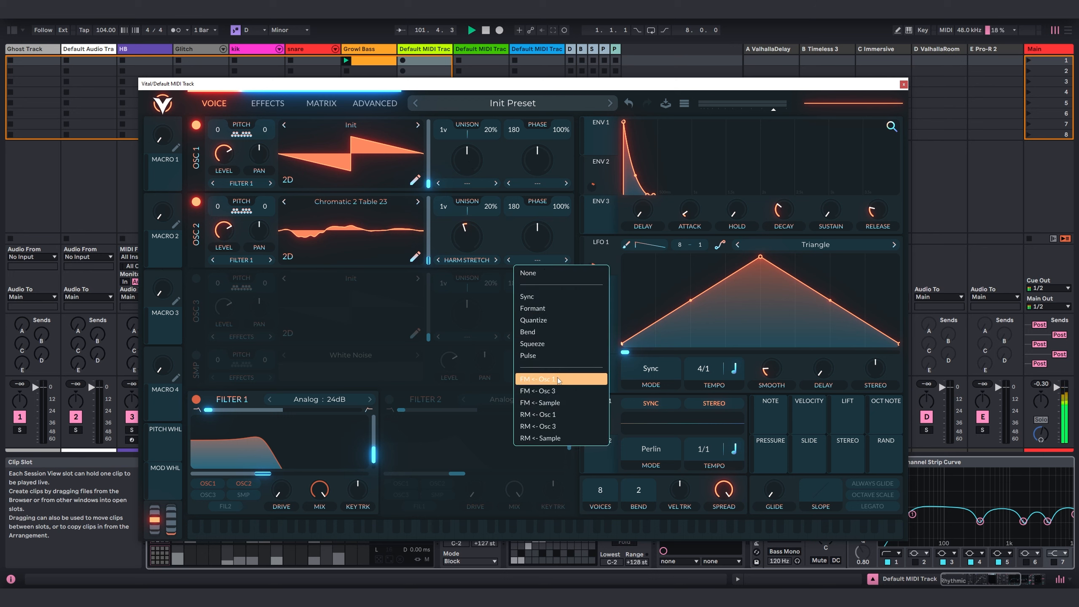
pyautogui.click(537, 380)
pyautogui.doubleClick(537, 225)
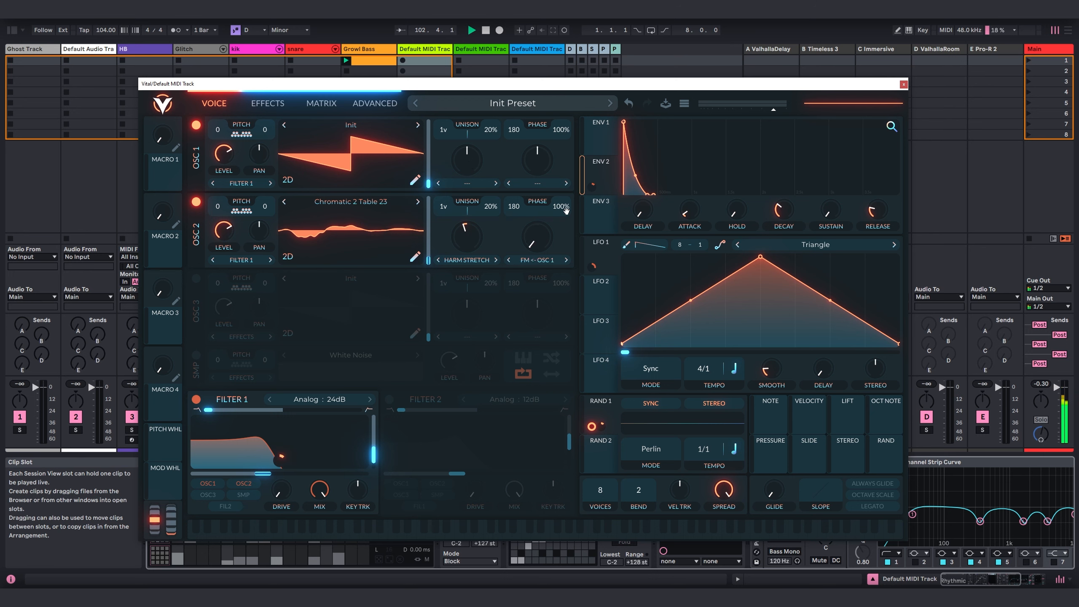
pyautogui.moveTo(566, 211); pyautogui.dragTo(538, 316)
# - Enable Vital's Multiband compressor, reduce its mix, and lower the attack to minimum and the release to about 37%
pyautogui.click(260, 104)
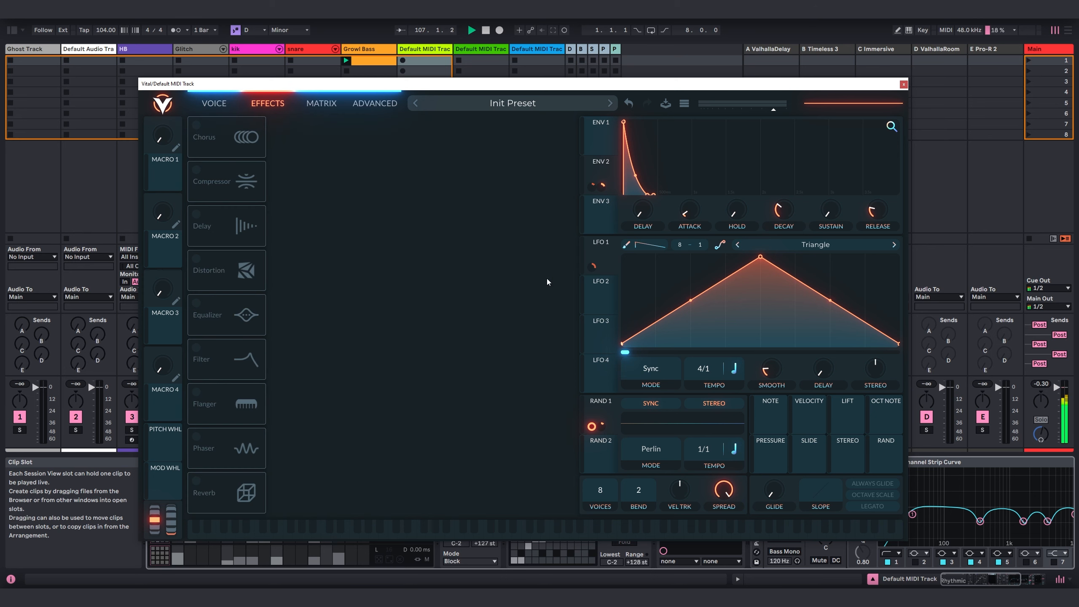
pyautogui.click(197, 170)
pyautogui.moveTo(371, 133); pyautogui.dragTo(307, 189)
pyautogui.moveTo(370, 167); pyautogui.dragTo(340, 179)
pyautogui.moveTo(548, 133); pyautogui.dragTo(557, 205)
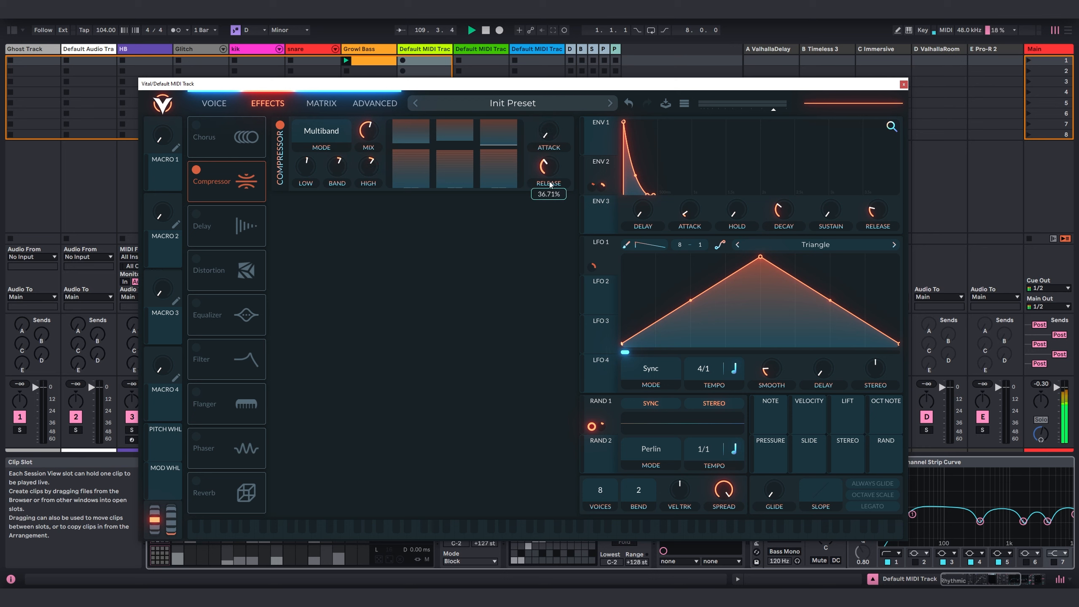
# - Enable the delay in Ping Pong mode with both 1/8 times set to Tempo Dotted, and reduce its filter spread
pyautogui.click(196, 214)
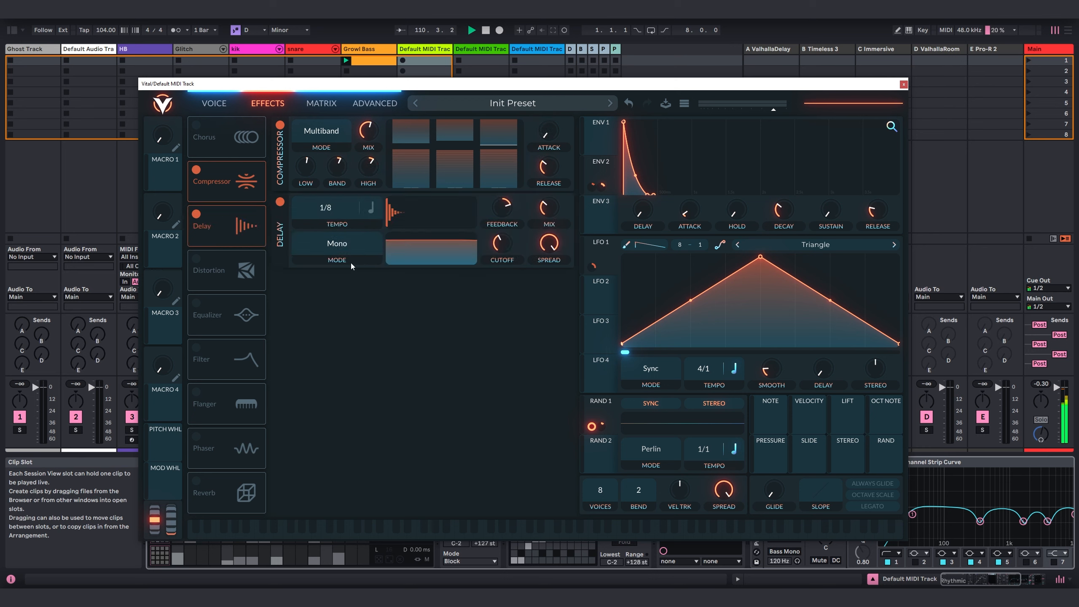
pyautogui.click(363, 250)
pyautogui.click(336, 284)
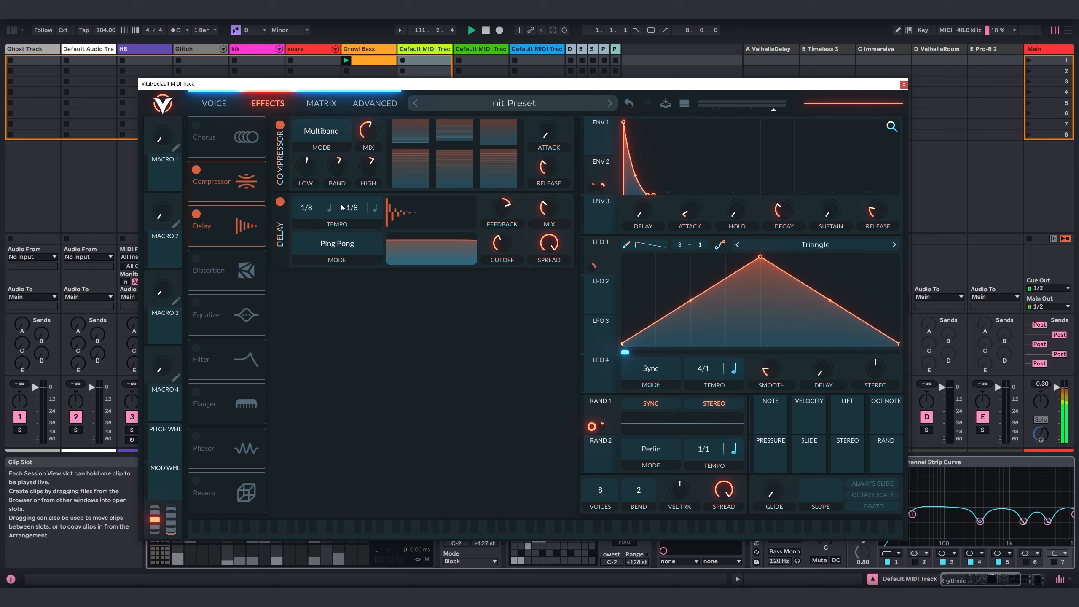
pyautogui.click(329, 208)
pyautogui.click(340, 251)
pyautogui.click(375, 207)
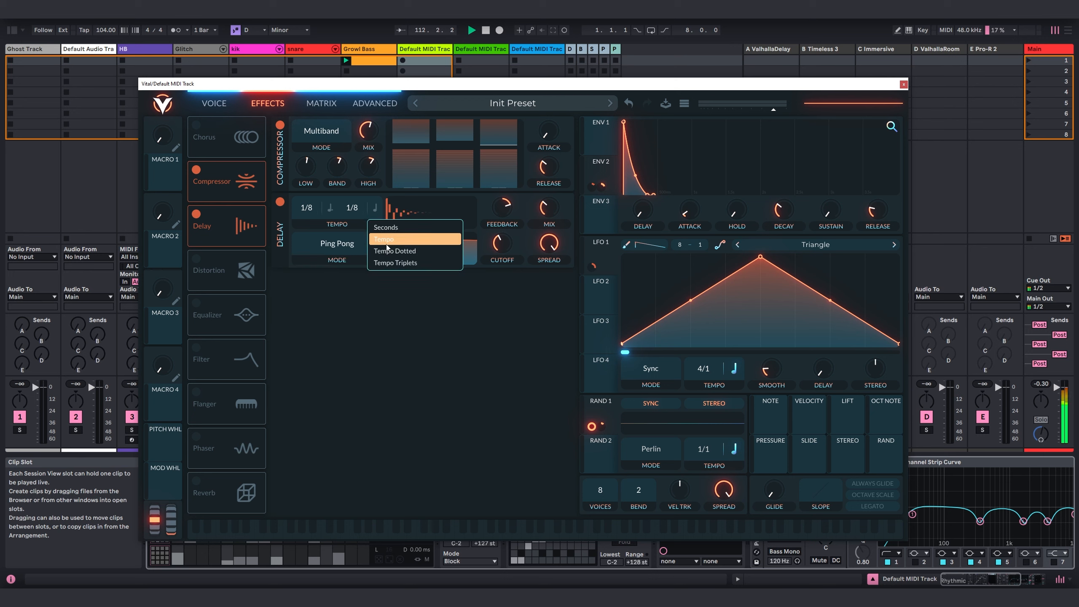
pyautogui.click(395, 251)
pyautogui.moveTo(541, 247); pyautogui.dragTo(550, 261)
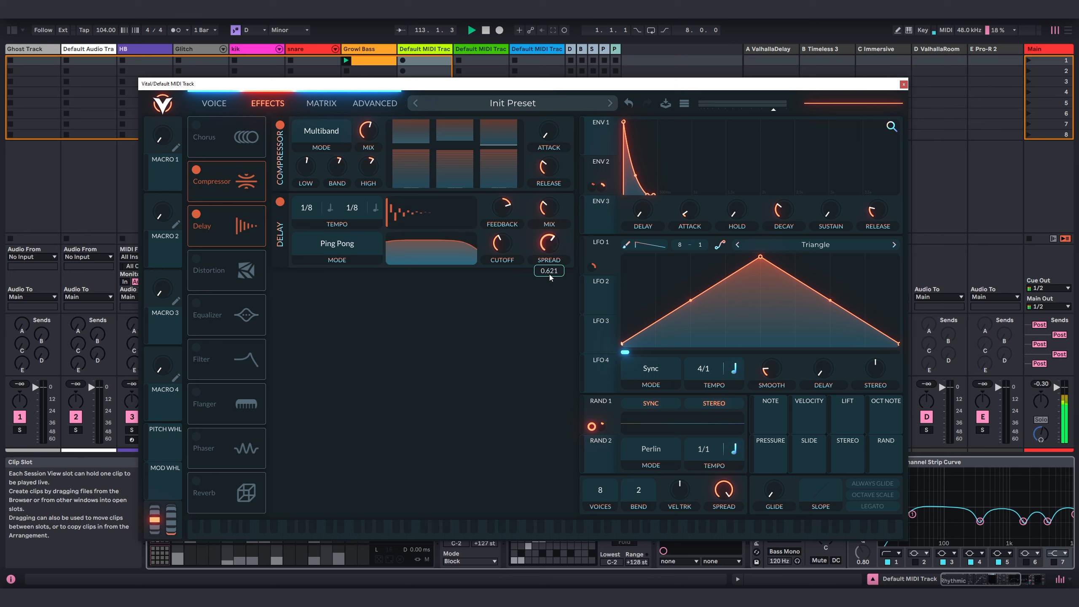
# - Enable the equalizer, switch its low band to a high-pass and adjust that band's cutoff
pyautogui.click(220, 303)
pyautogui.click(318, 286)
pyautogui.moveTo(467, 306); pyautogui.dragTo(459, 309)
# - Enable the reverb, drop its low shelf gain to minimum, and set the time to about 17 seconds and mix to about 40%
pyautogui.click(197, 485)
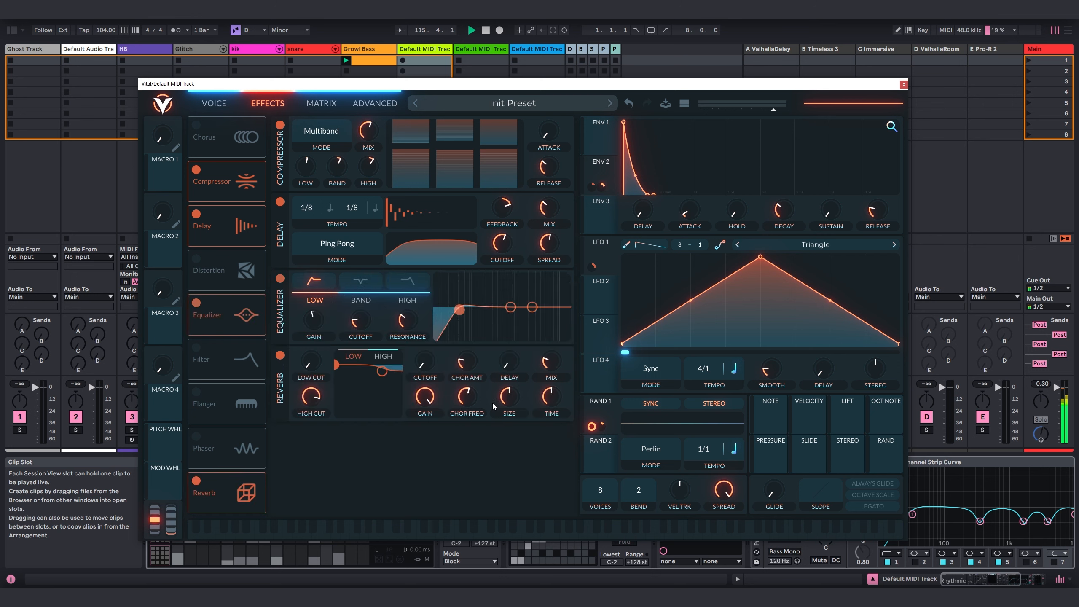
pyautogui.moveTo(336, 365); pyautogui.dragTo(335, 404)
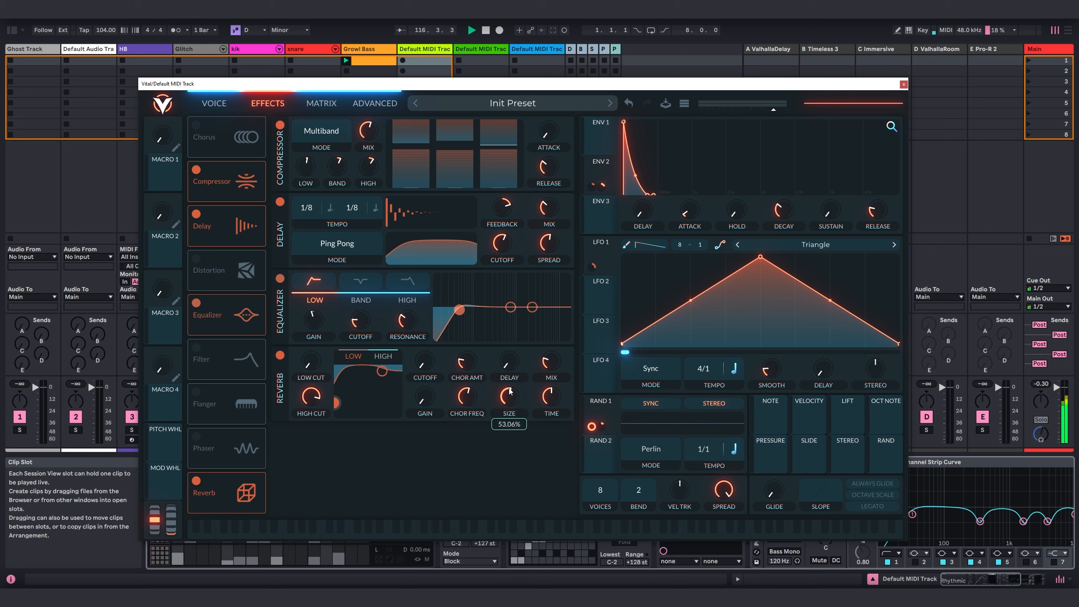
pyautogui.moveTo(551, 397); pyautogui.dragTo(557, 384)
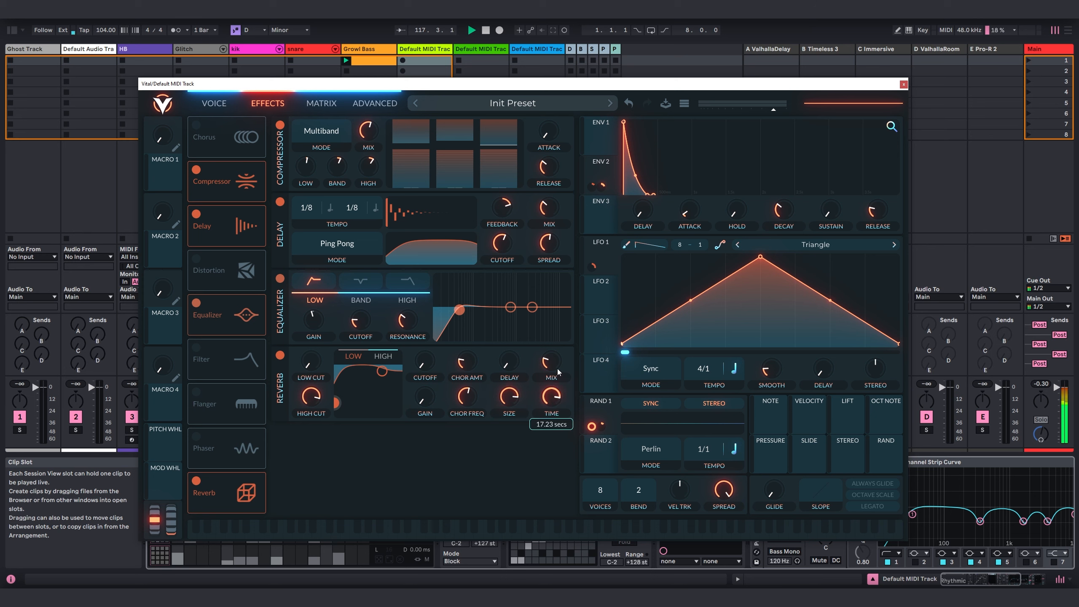
pyautogui.moveTo(554, 362)
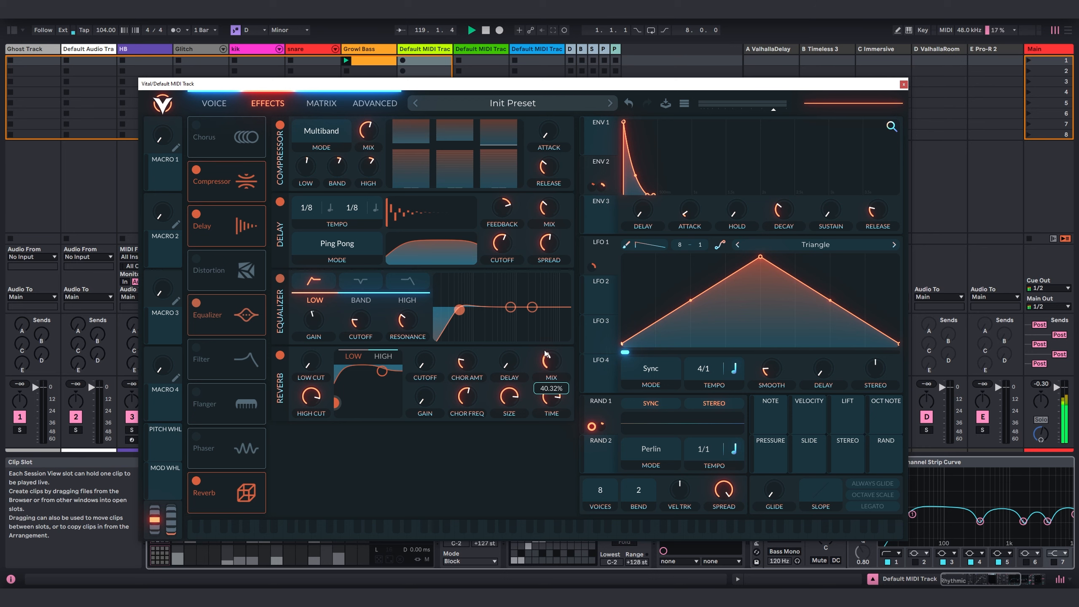
pyautogui.moveTo(546, 354); pyautogui.dragTo(508, 346)
# - Close Vital, activate the Scale, Pitch and Rhythmic Steps devices, and set the Utility gain to -2.78 dB
pyautogui.click(214, 103)
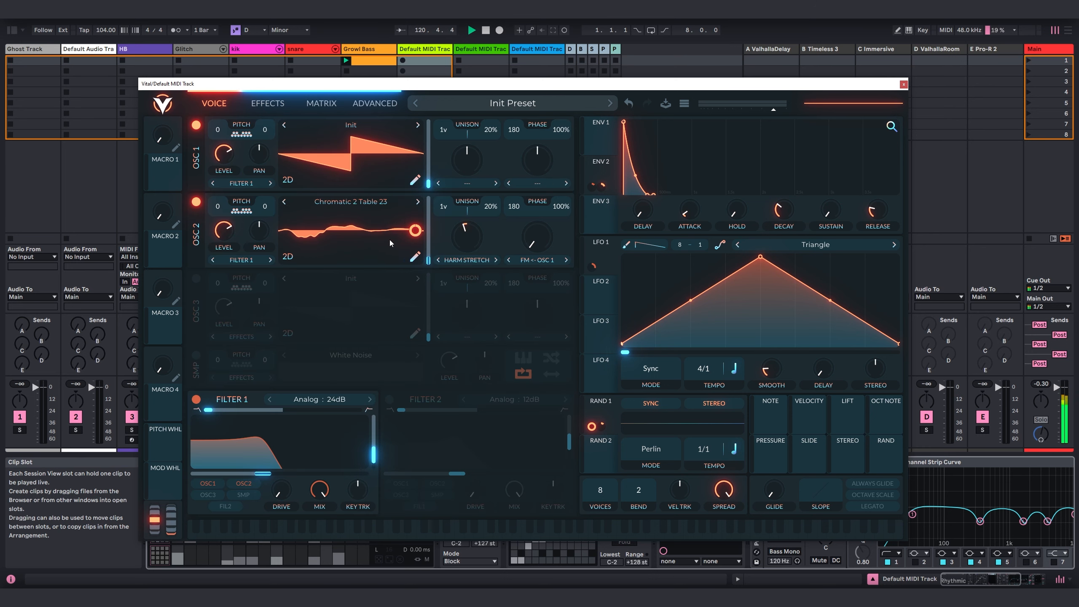
pyautogui.moveTo(273, 473)
pyautogui.click(904, 84)
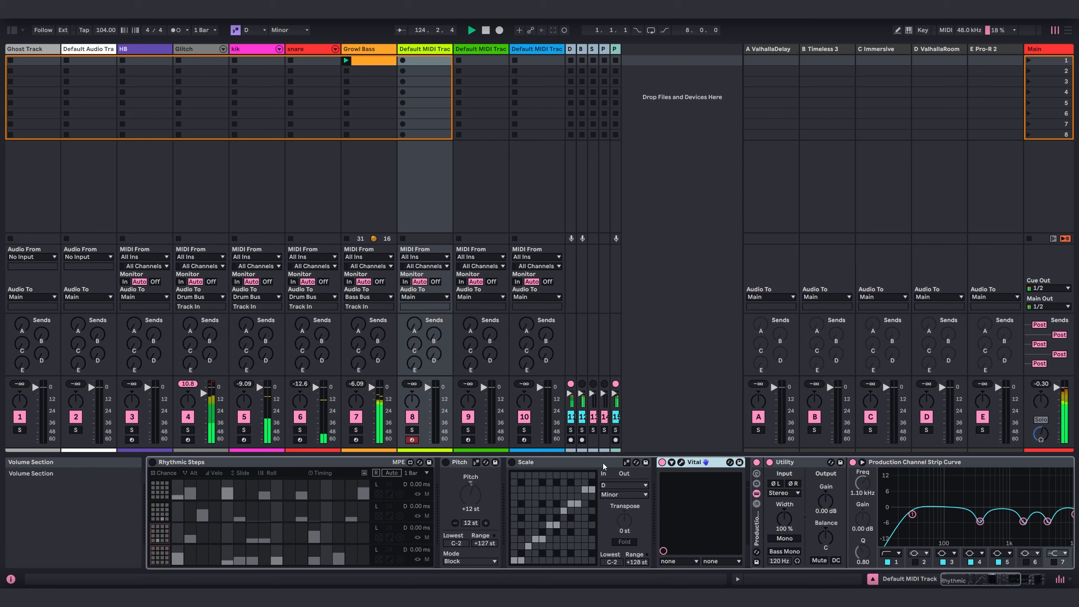
pyautogui.click(511, 462)
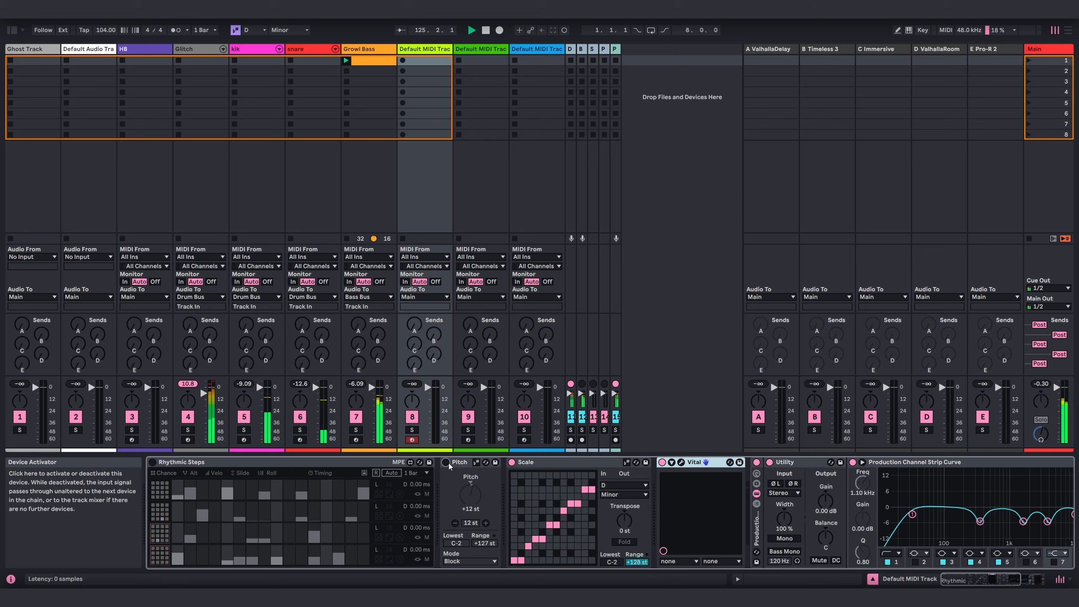
pyautogui.click(153, 462)
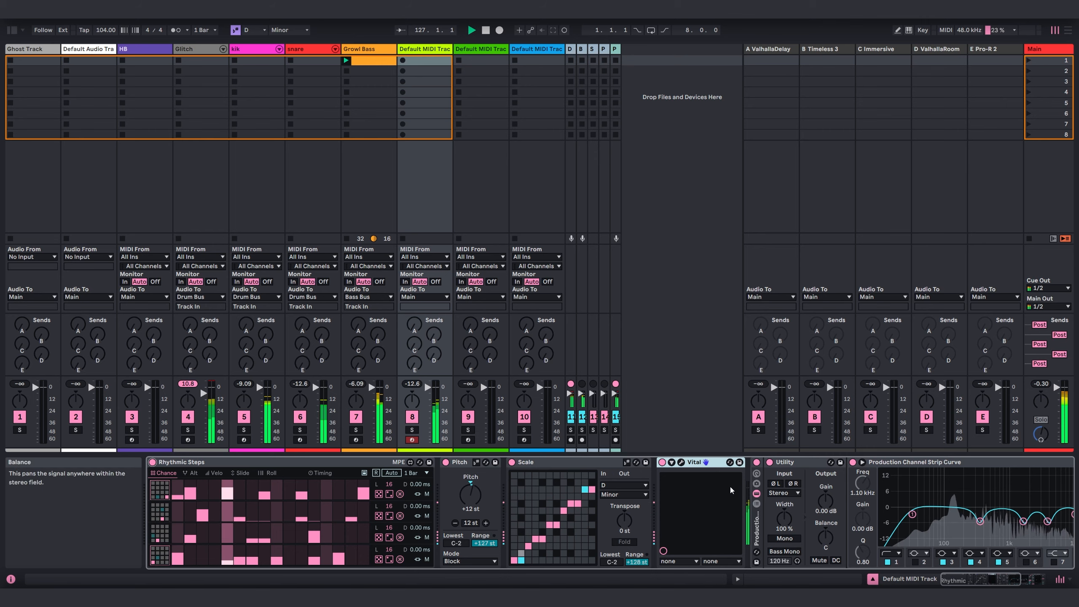
pyautogui.moveTo(825, 499); pyautogui.dragTo(825, 502)
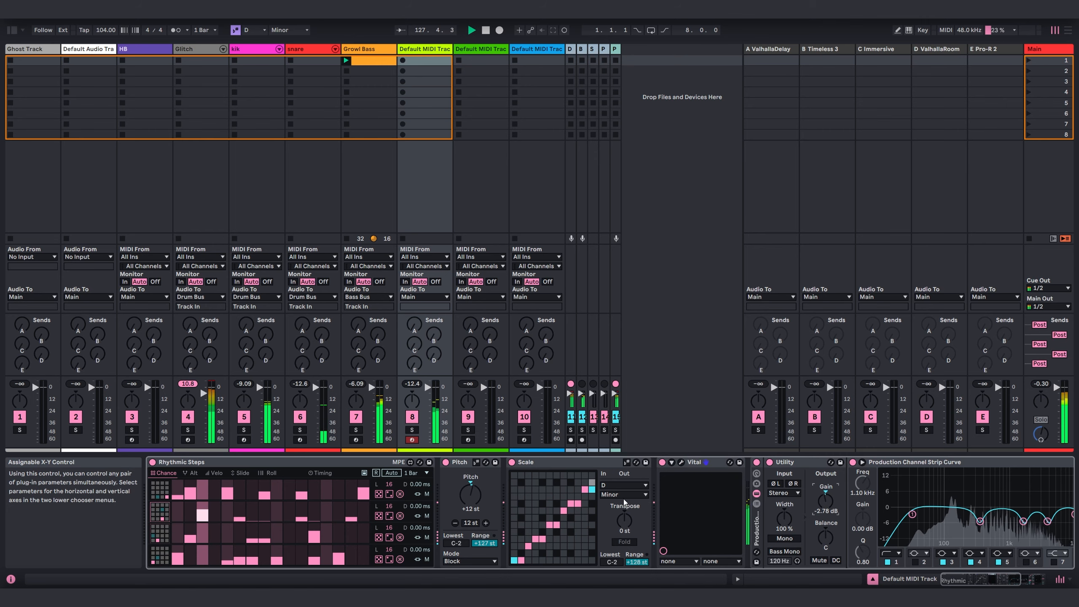
# - Reopen Vital, lower Filter 1's cutoff slightly and transpose Oscillators 1 and 2 up 12 semitones
pyautogui.click(680, 462)
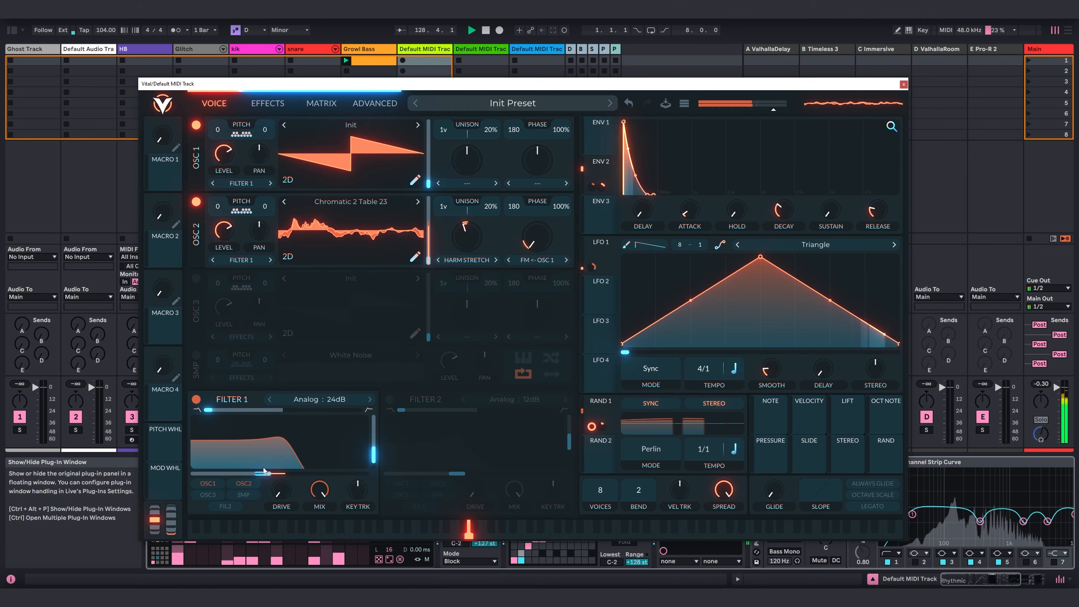
pyautogui.moveTo(263, 473); pyautogui.dragTo(250, 475)
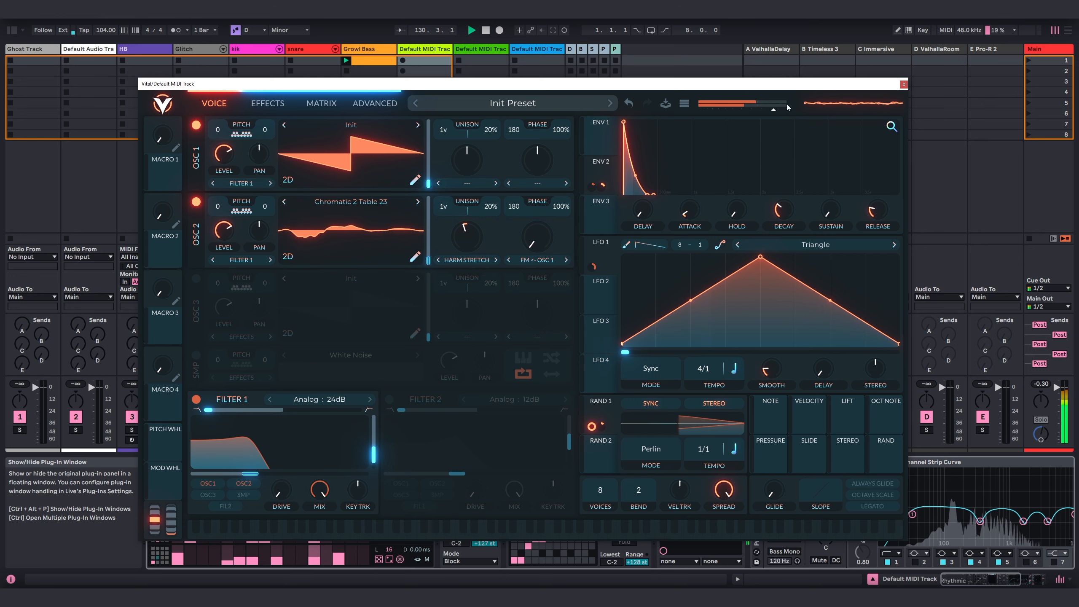
pyautogui.moveTo(218, 132); pyautogui.dragTo(216, 90)
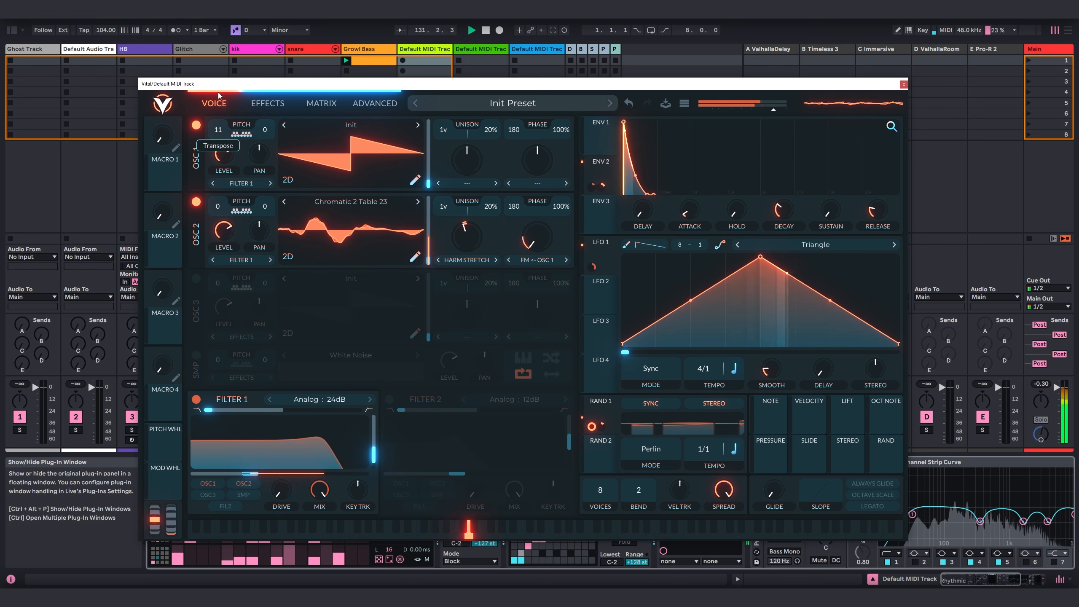
pyautogui.moveTo(218, 206); pyautogui.dragTo(232, 180)
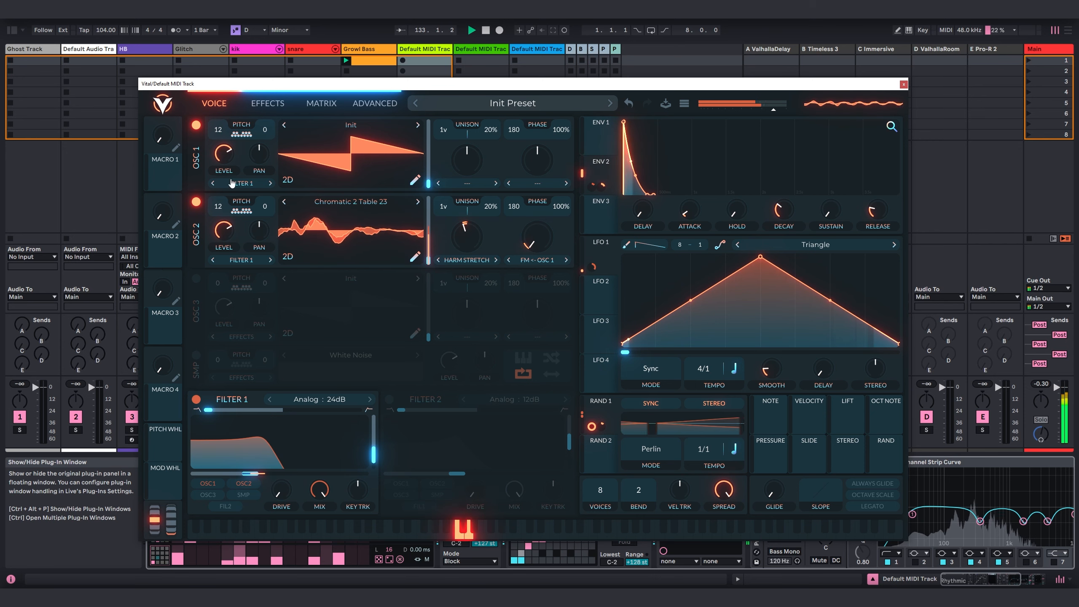
pyautogui.click(903, 85)
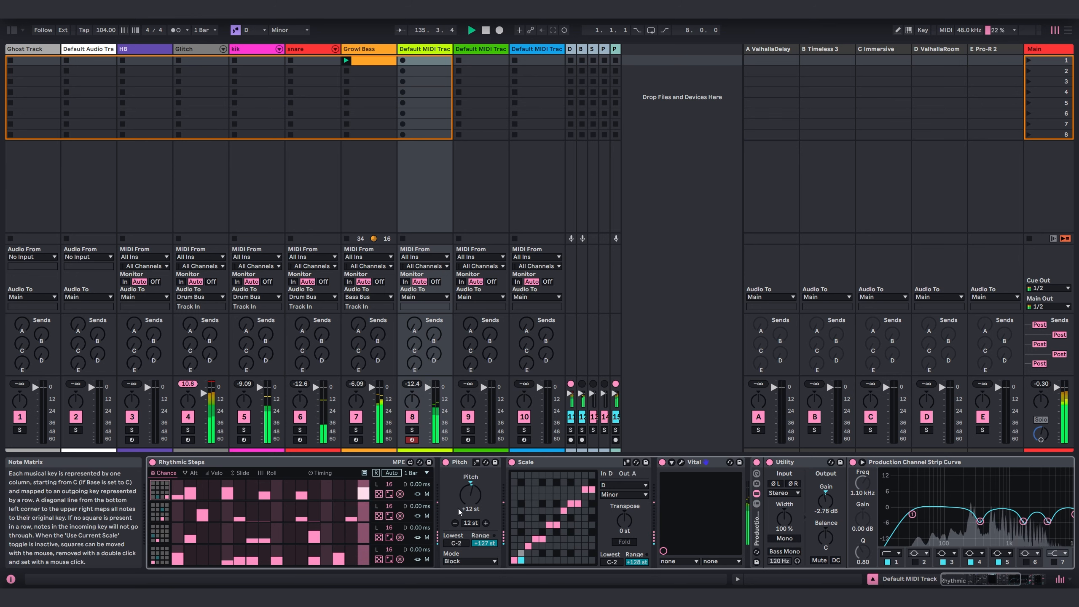
# - Group Rhythmic Steps into a MIDI Effect Rack and show the rack's chain list
pyautogui.click(251, 463)
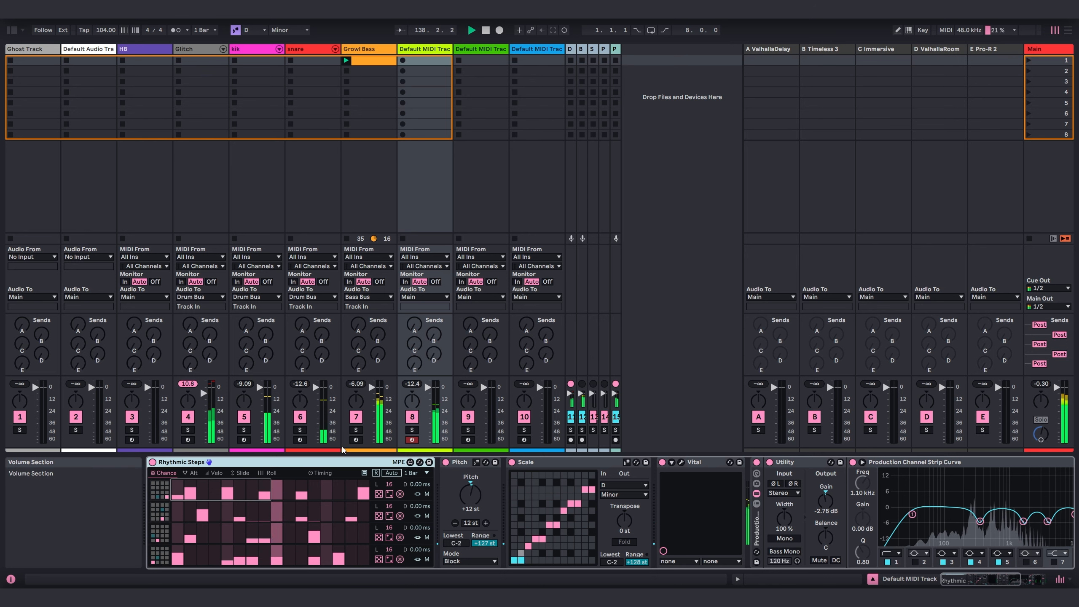
pyautogui.hotkey('ctrl', 'g')
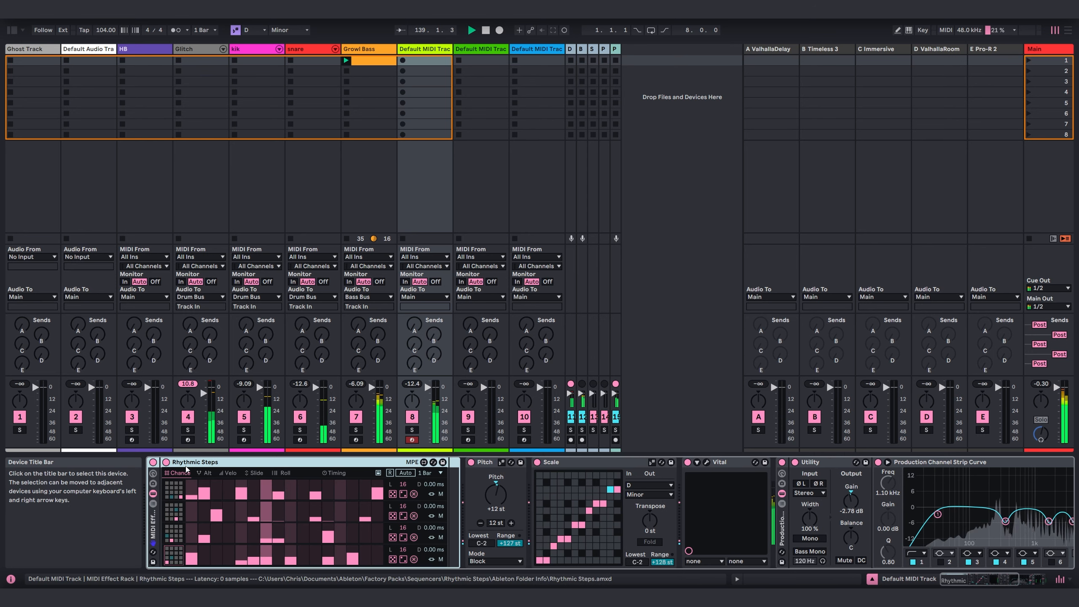
pyautogui.click(153, 503)
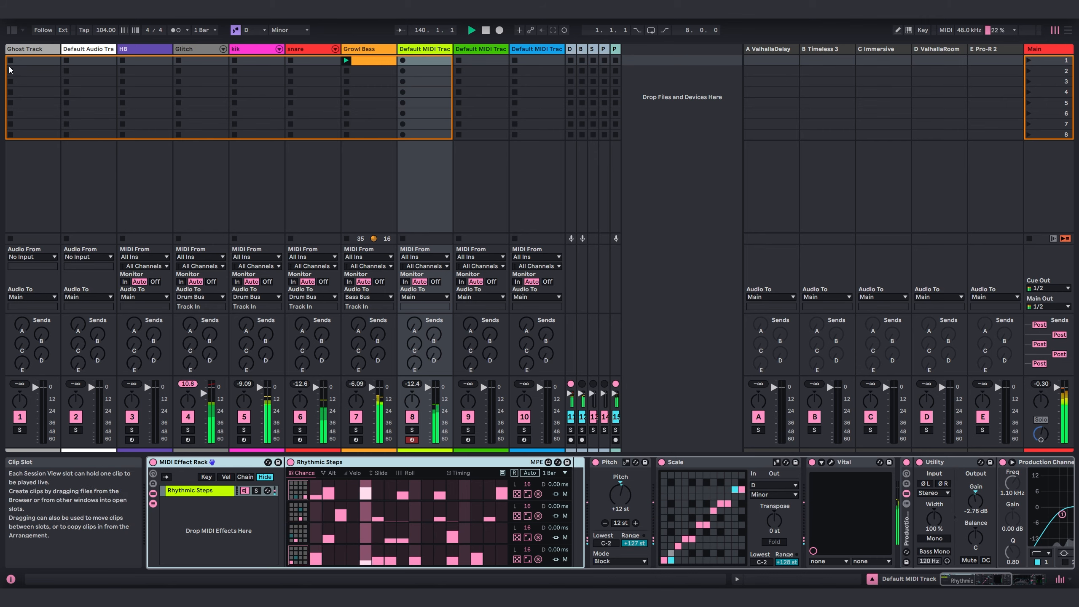
# - Add a second Rhythmic Steps from the Sequencers pack to the rack as a parallel chain
pyautogui.click(12, 30)
pyautogui.scroll(-5, 86, 342)
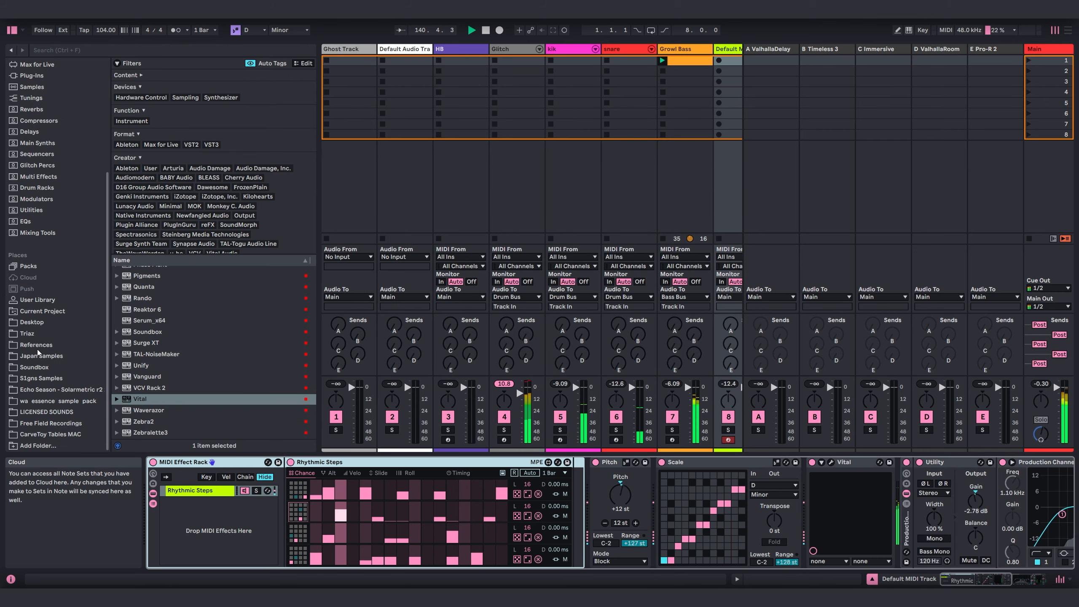
pyautogui.click(29, 266)
pyautogui.moveTo(172, 393); pyautogui.dragTo(210, 528)
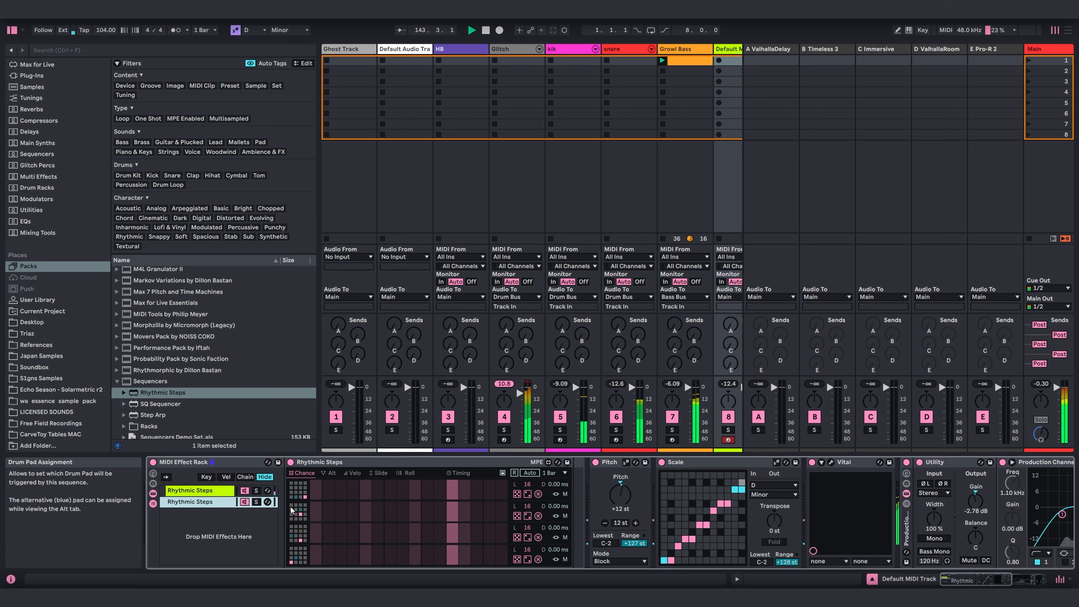
# - Reassign the second Rhythmic Steps' lane pads and place scattered steps across its four lanes
pyautogui.click(305, 506)
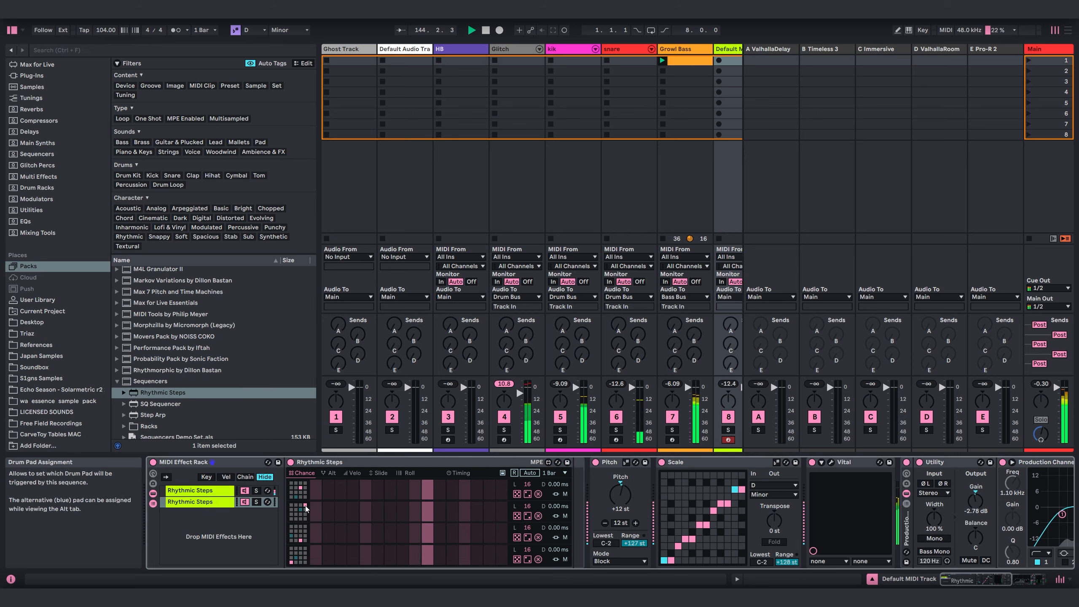
pyautogui.click(316, 560)
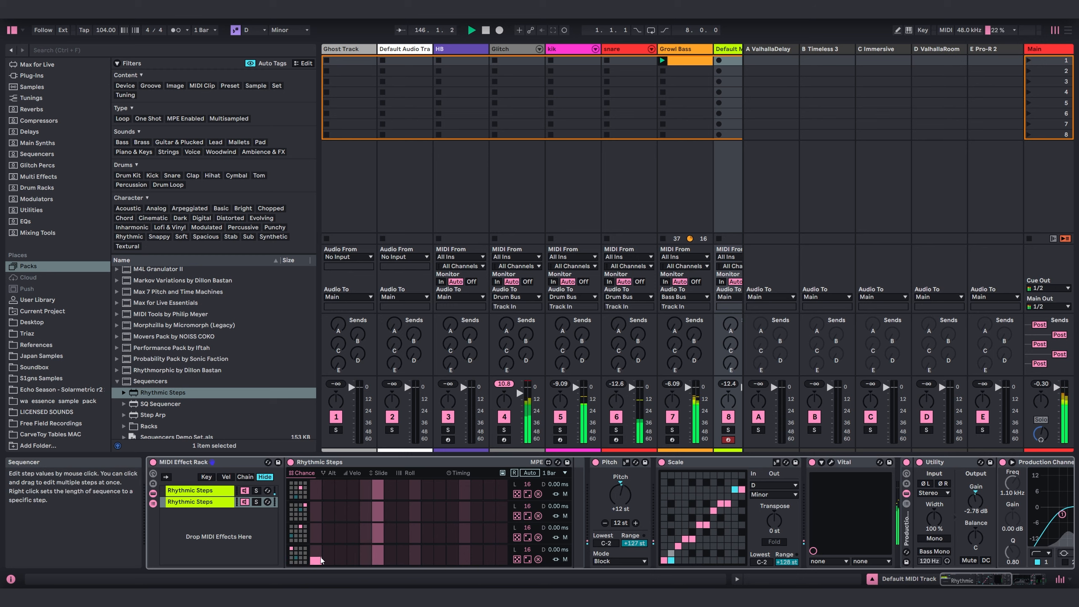
pyautogui.click(390, 531)
pyautogui.click(464, 517)
pyautogui.click(501, 488)
pyautogui.click(340, 492)
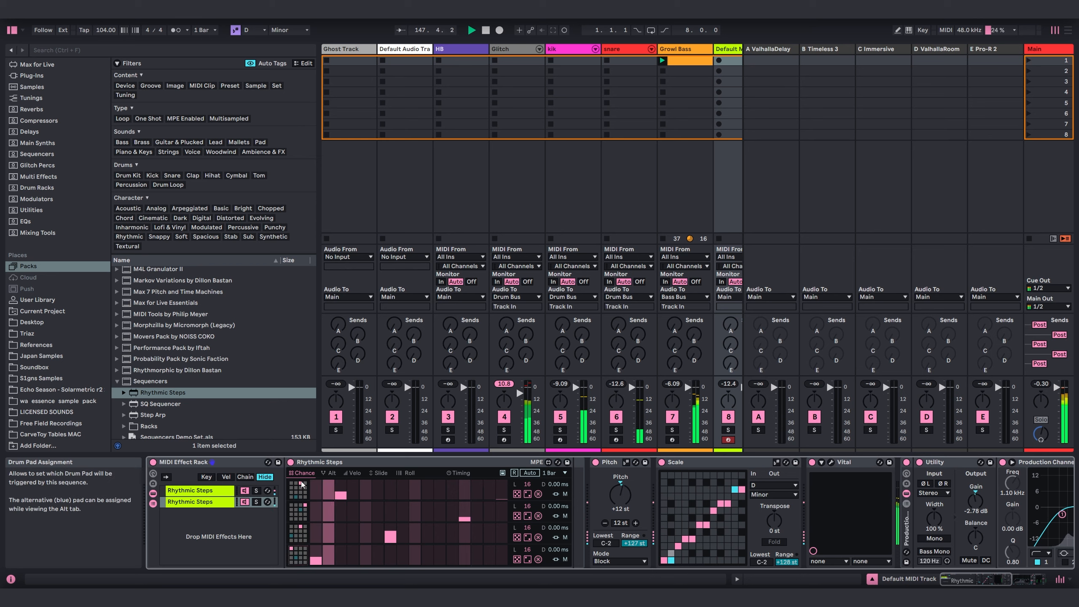
# - Add more steps to the first, third and fourth lanes of the second Rhythmic Steps
pyautogui.click(476, 562)
pyautogui.click(489, 538)
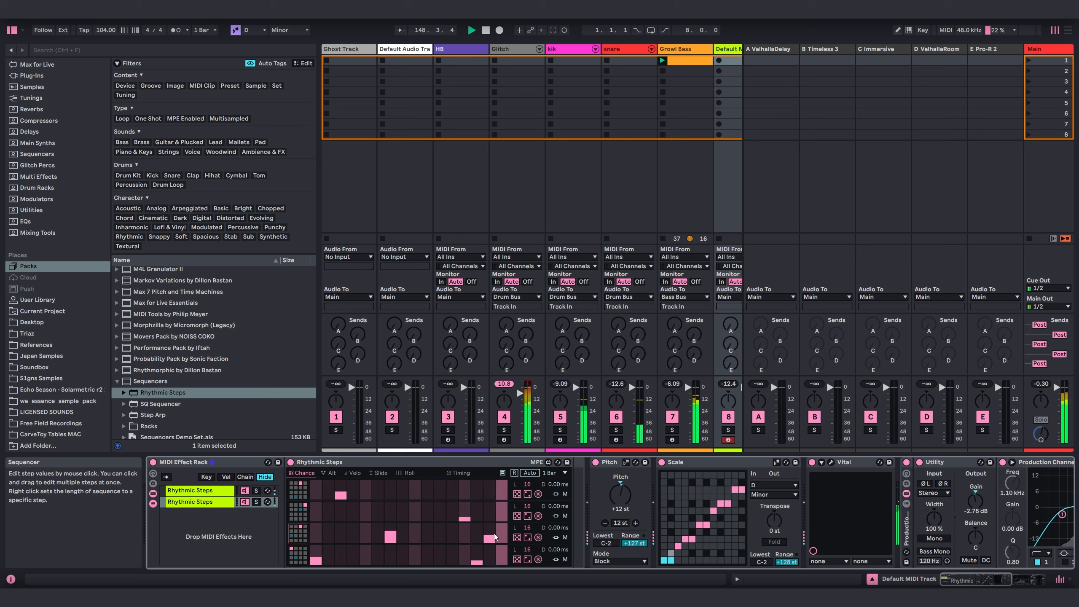
pyautogui.click(438, 494)
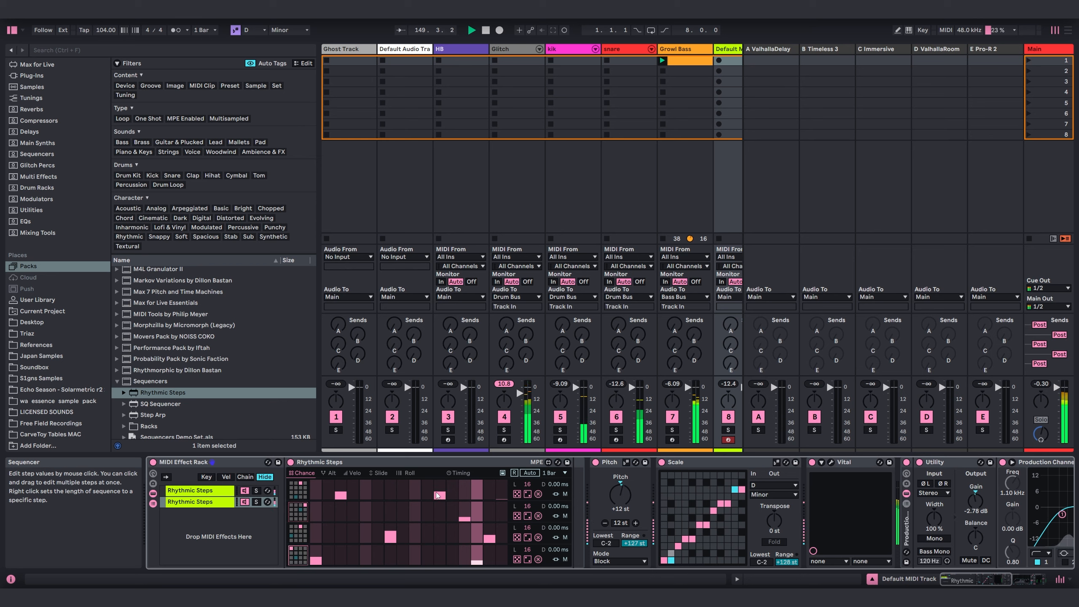
# - Show the second Rhythmic Steps' velocity lanes and randomize the velocities of all its sequences
pyautogui.click(354, 473)
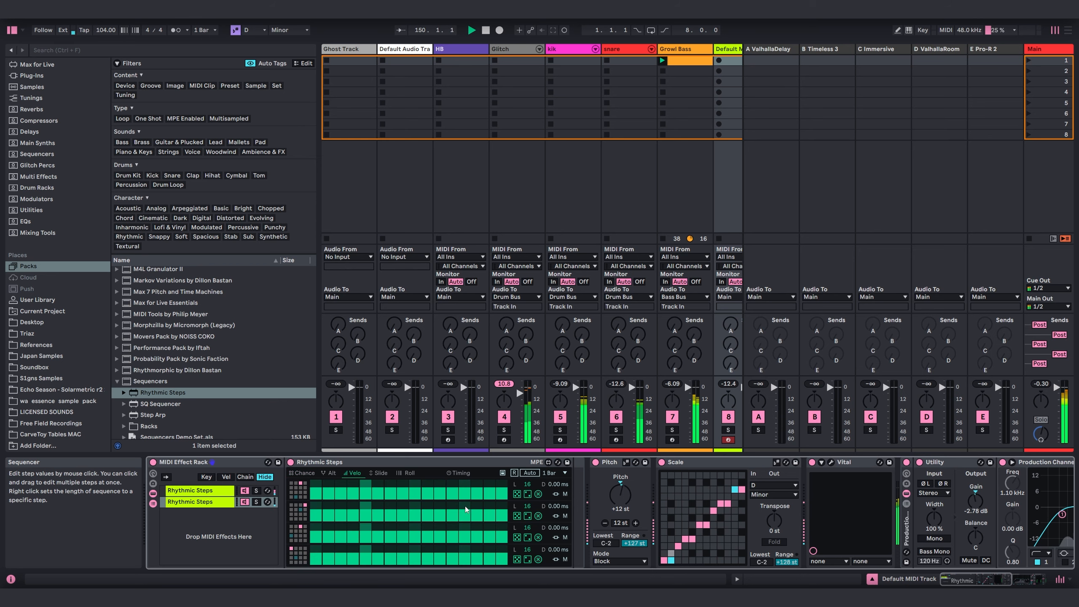
pyautogui.click(517, 515)
pyautogui.click(516, 537)
pyautogui.click(516, 560)
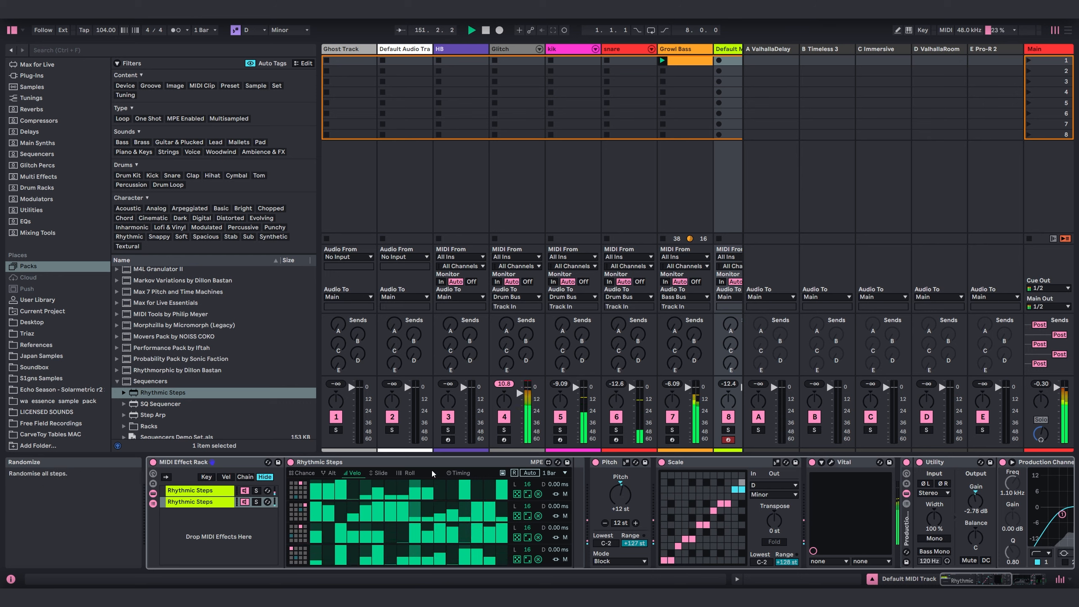
# - Randomize the velocities of the first Rhythmic Steps' lanes and hide the browser
pyautogui.press('Right')
pyautogui.press('Up')
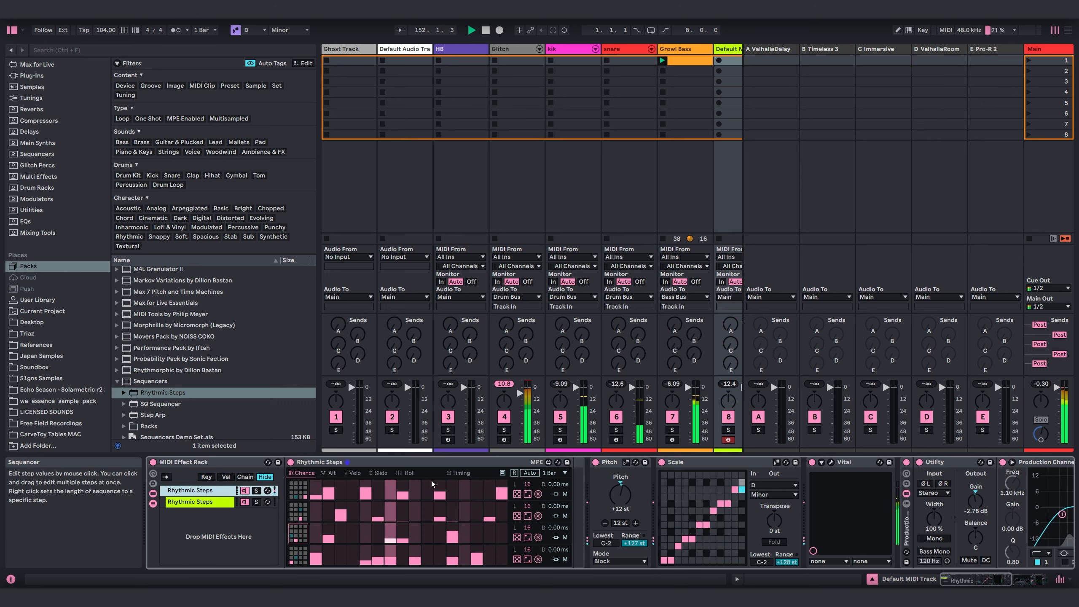
pyautogui.press('Down')
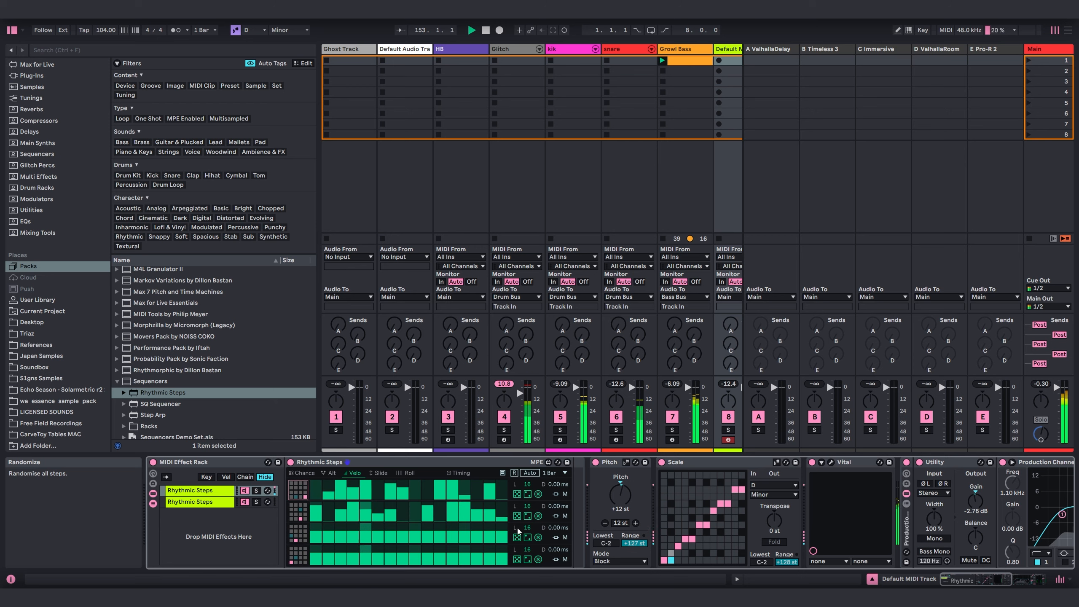
pyautogui.click(516, 537)
pyautogui.click(516, 559)
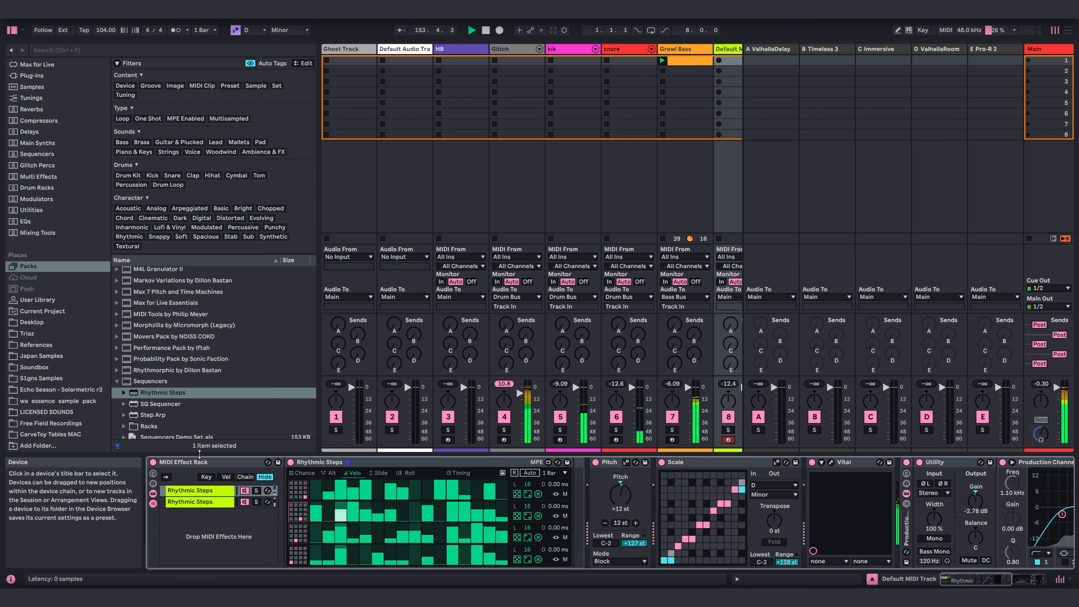
pyautogui.click(12, 30)
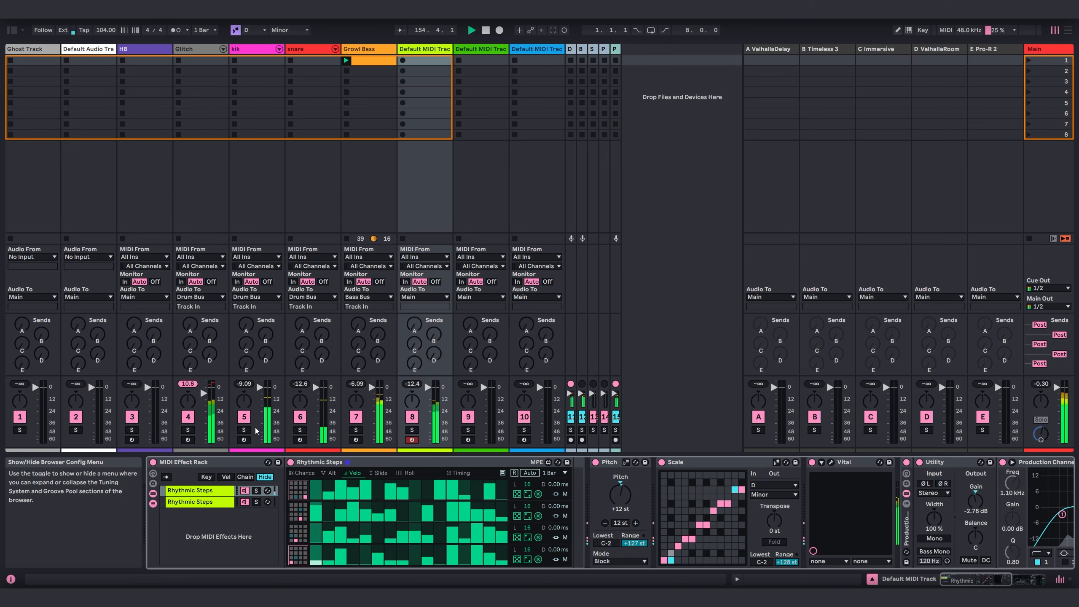
# - Review the chance and velocity patterns of both Rhythmic Steps chains
pyautogui.click(199, 490)
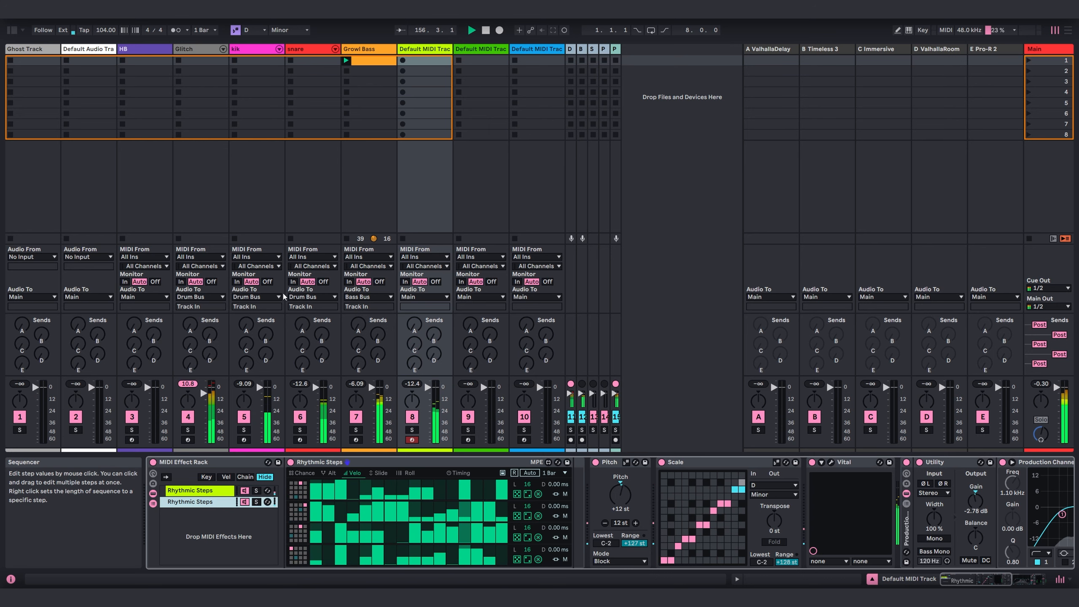
pyautogui.click(200, 501)
pyautogui.click(302, 472)
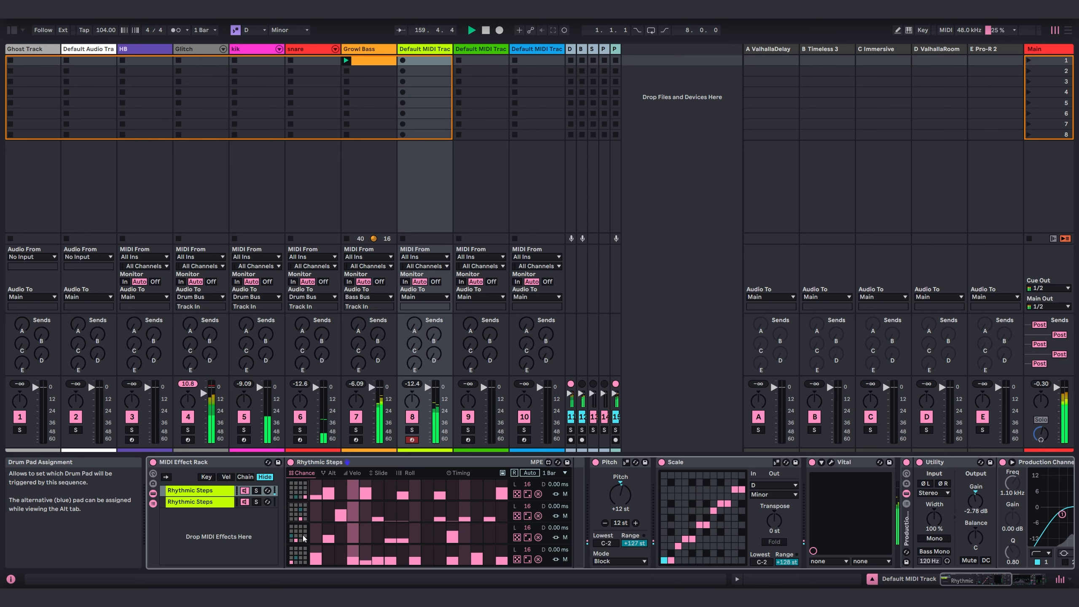
pyautogui.click(274, 491)
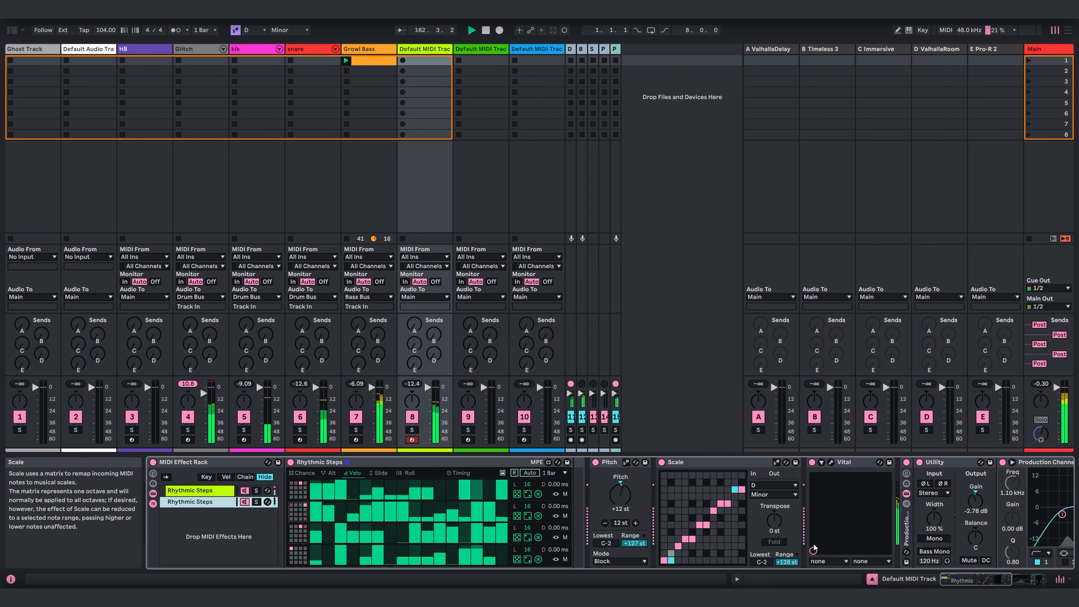
# - Reopen Vital, lower Filter 1's cutoff slightly and hide the plug-in window again
pyautogui.moveTo(982, 578); pyautogui.dragTo(1025, 580)
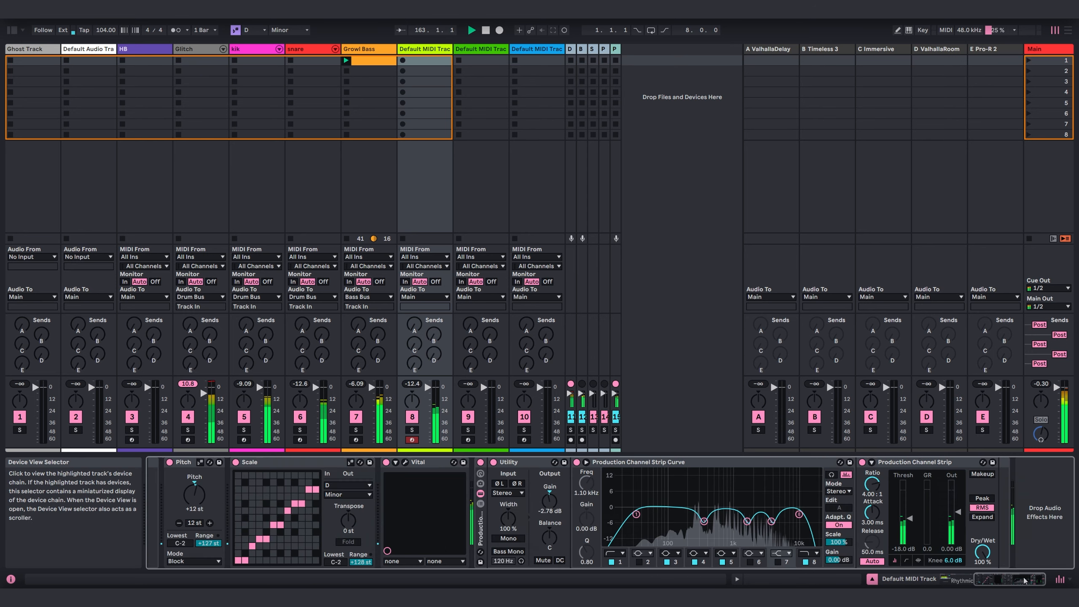
pyautogui.click(404, 461)
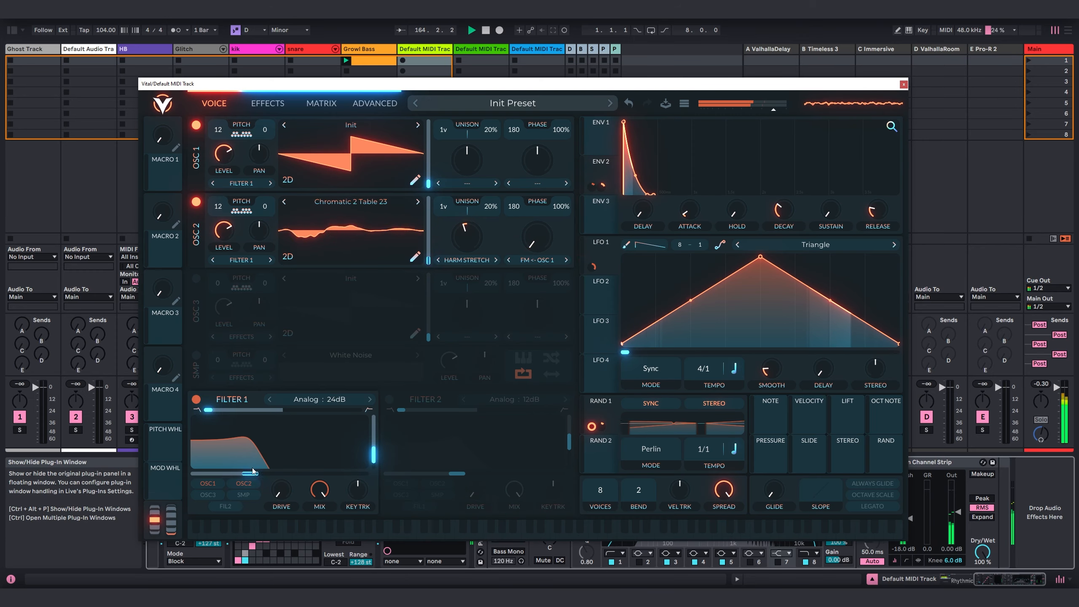
pyautogui.moveTo(250, 473); pyautogui.dragTo(241, 473)
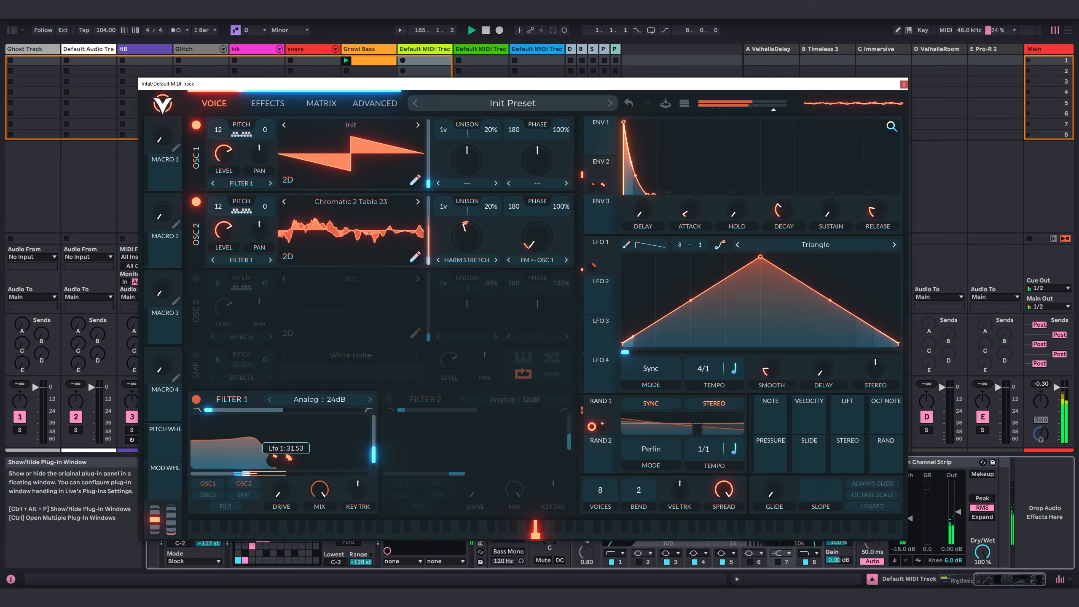
pyautogui.hotkey('ctrl', 'alt', 'p')
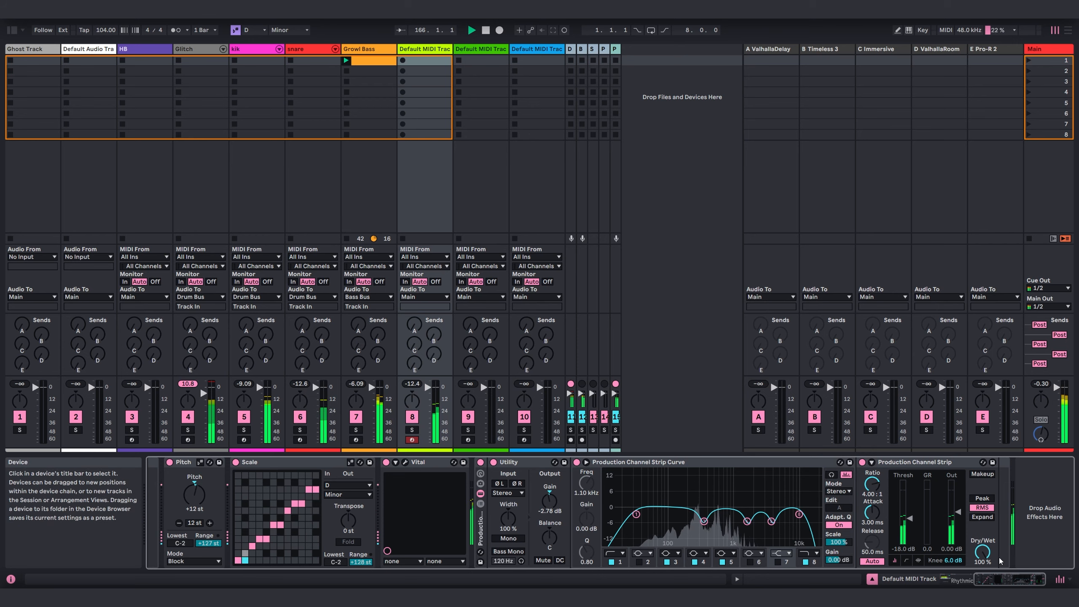
pyautogui.moveTo(1003, 579); pyautogui.dragTo(965, 579)
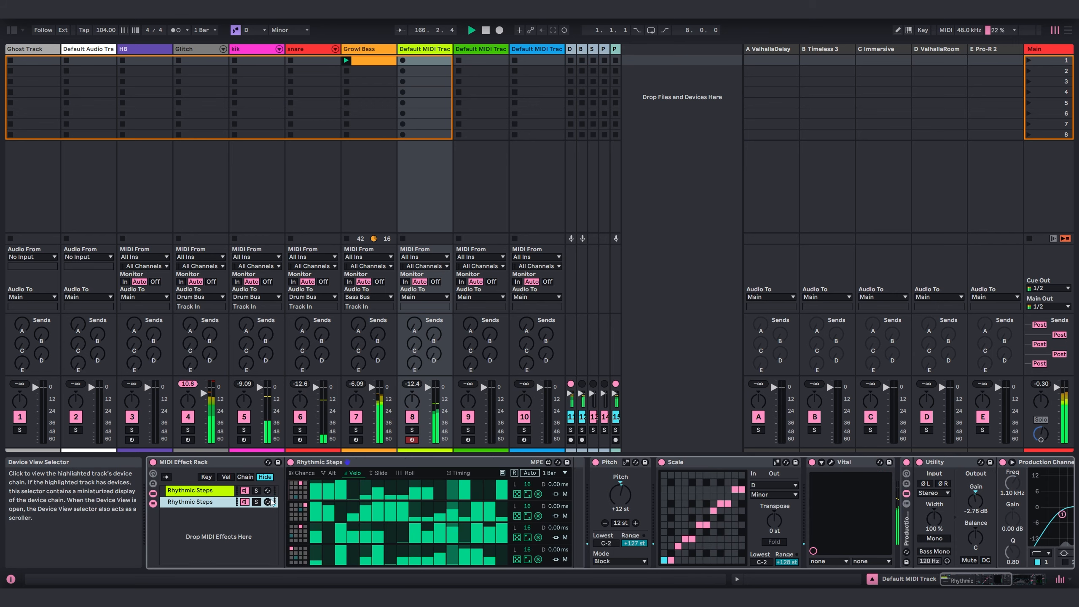
# - Show the first Rhythmic Steps chain, add an LFO audio effect after Vital and hide the browser
pyautogui.click(215, 501)
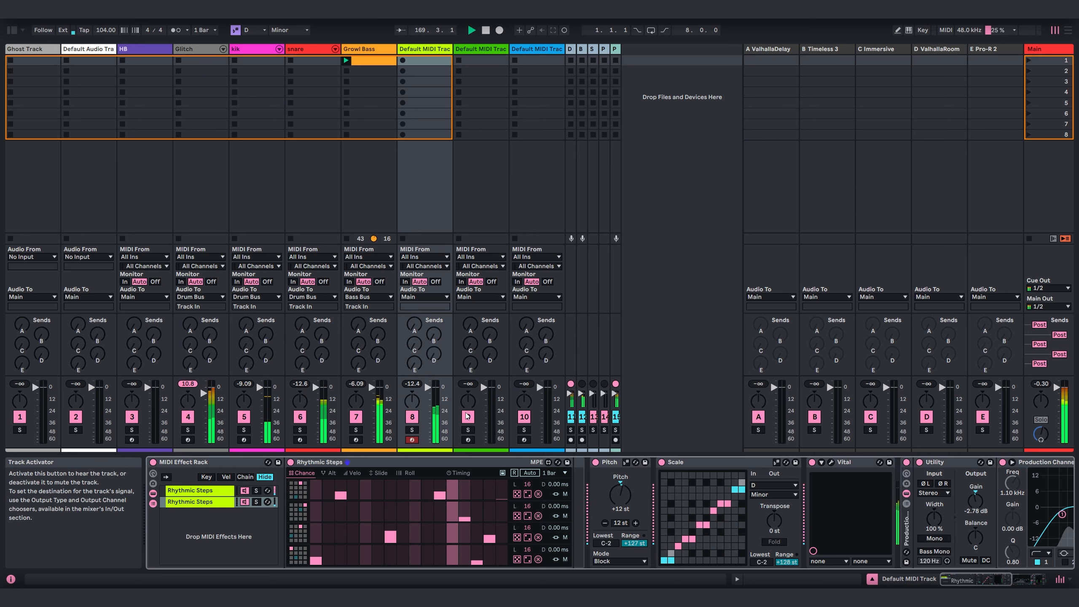
pyautogui.click(206, 493)
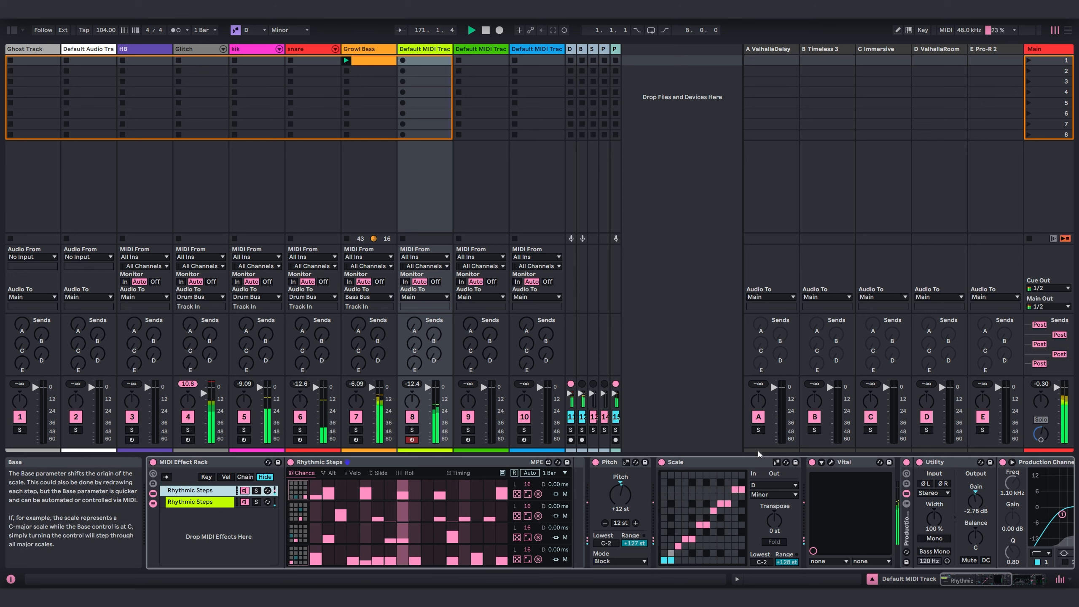
pyautogui.click(13, 31)
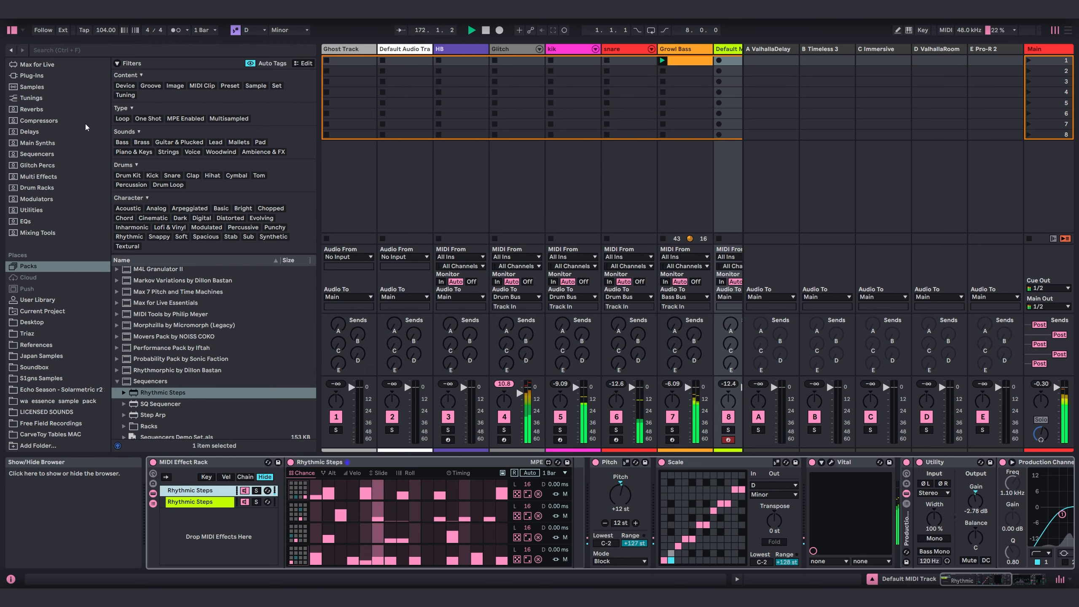
pyautogui.scroll(4, 49, 178)
pyautogui.click(39, 124)
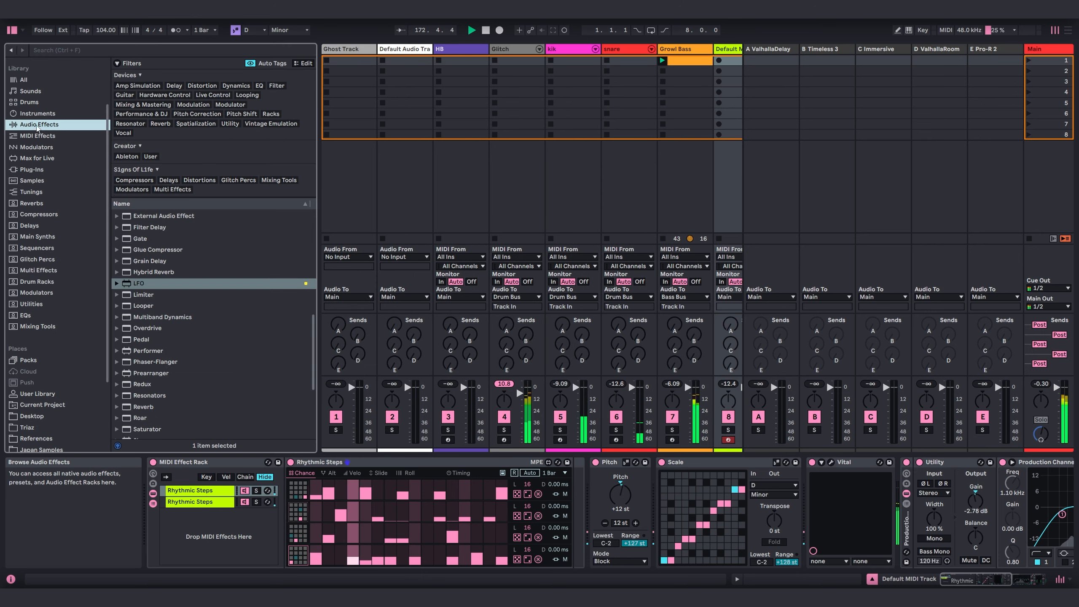
pyautogui.moveTo(148, 284); pyautogui.dragTo(906, 501)
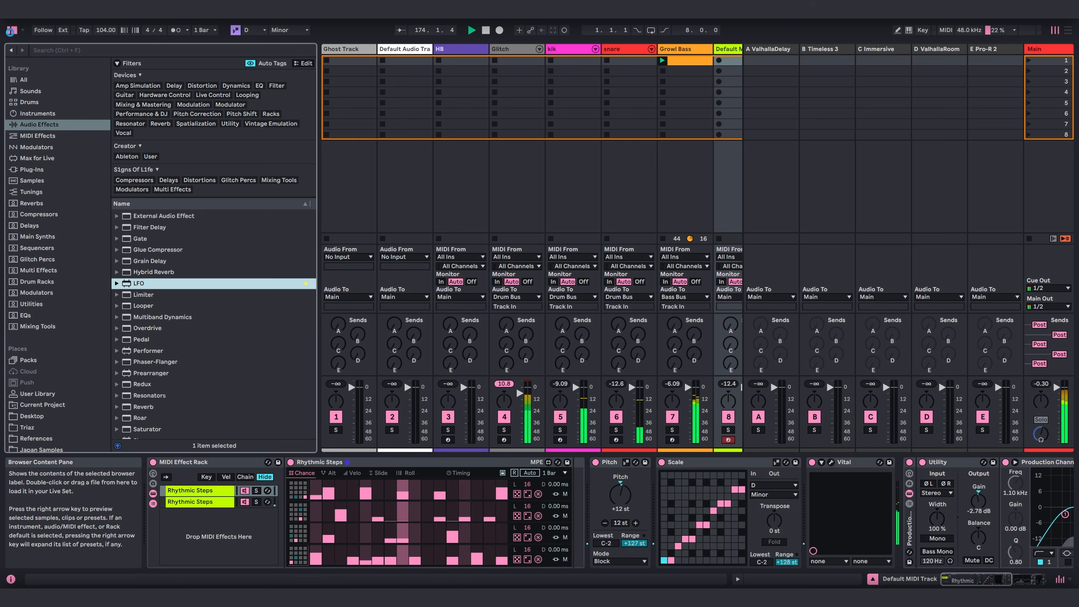
pyautogui.click(11, 31)
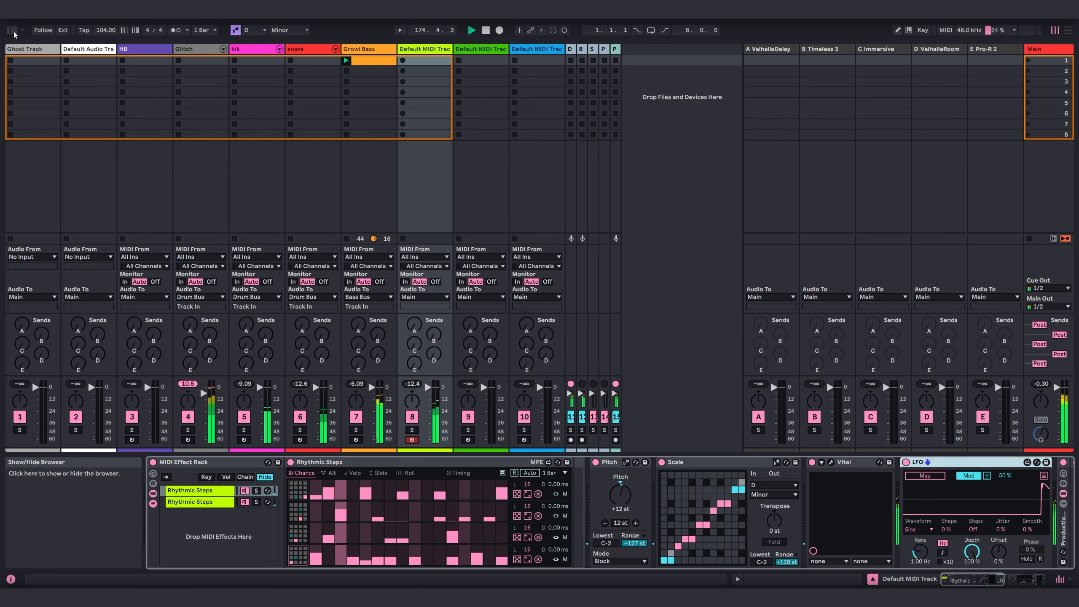
# - Set the LFO's waveform to Random and its first mapping slot's mode to Remote
pyautogui.click(926, 528)
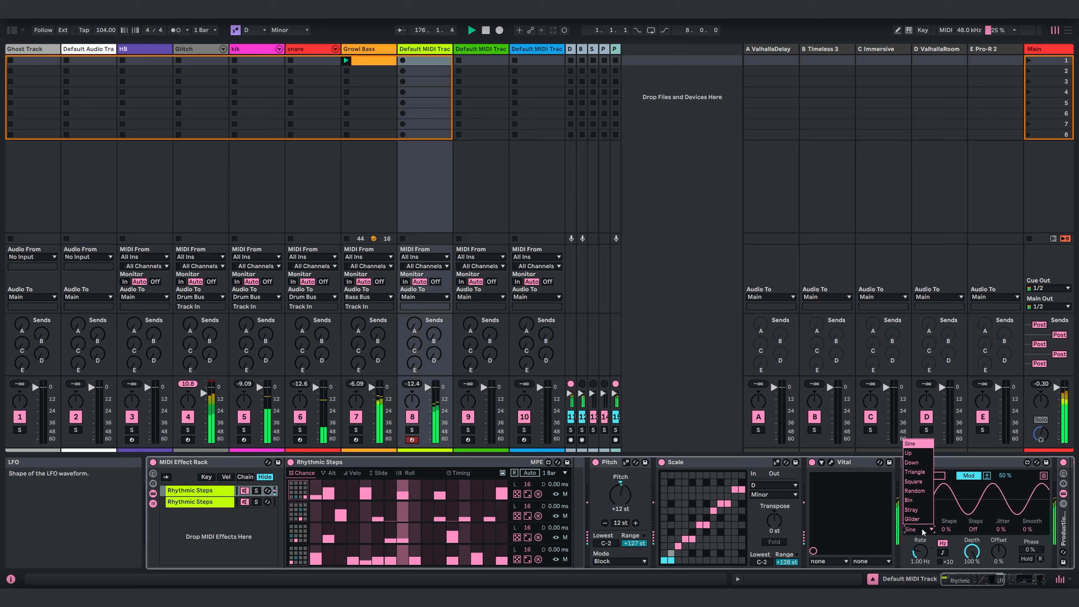
pyautogui.click(921, 492)
pyautogui.moveTo(994, 580)
pyautogui.mouseDown()
pyautogui.moveTo(1037, 584)
pyautogui.moveTo(1015, 586)
pyautogui.mouseUp()
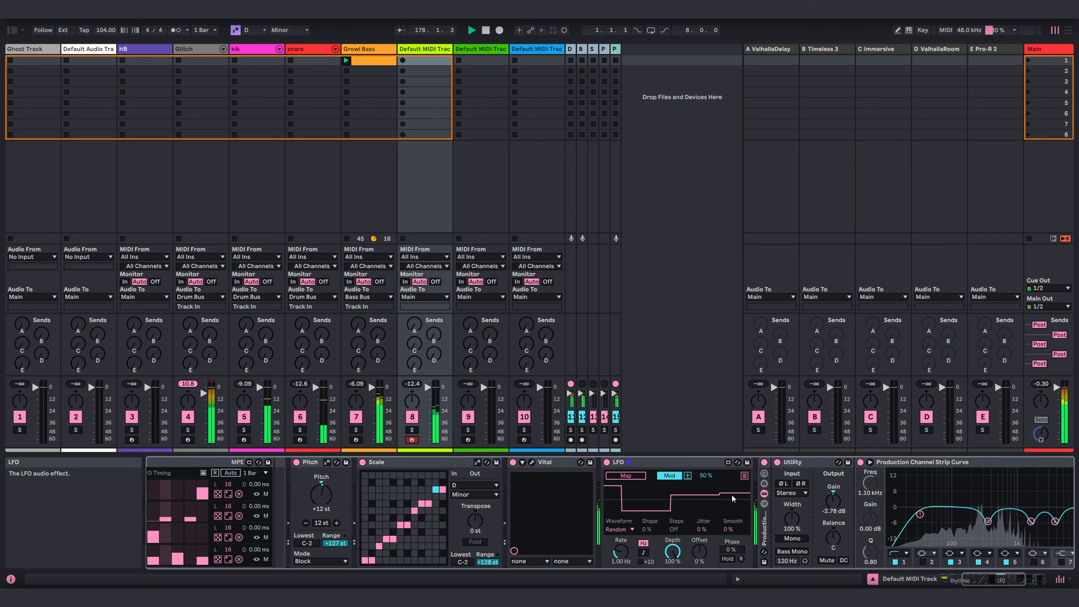
pyautogui.click(668, 475)
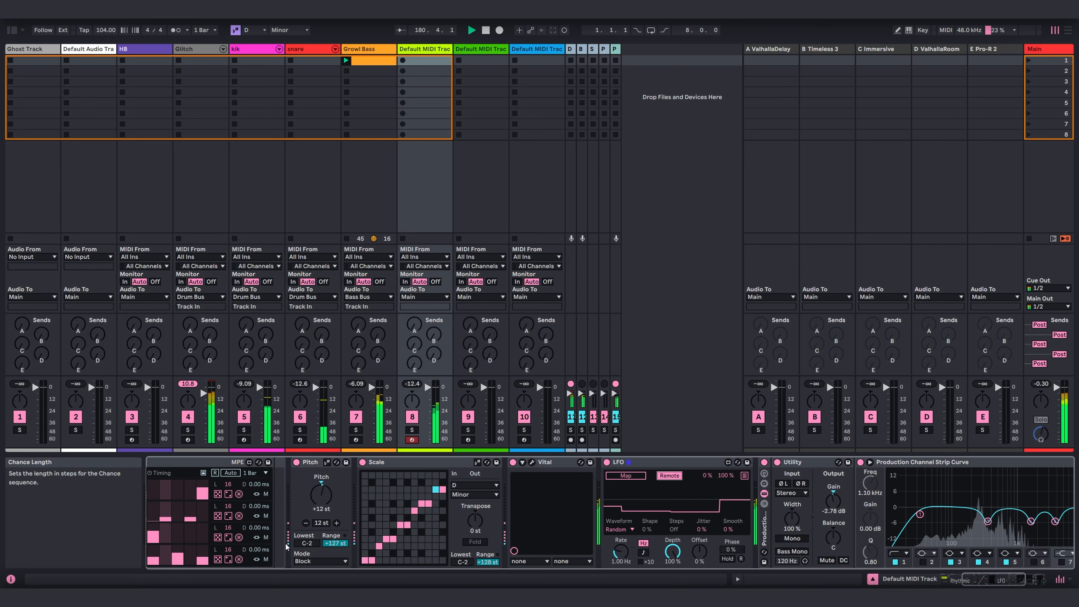
# - Map the LFO to the chance length of the first Rhythmic Steps' first lane, with a maximum of 33%
pyautogui.click(625, 478)
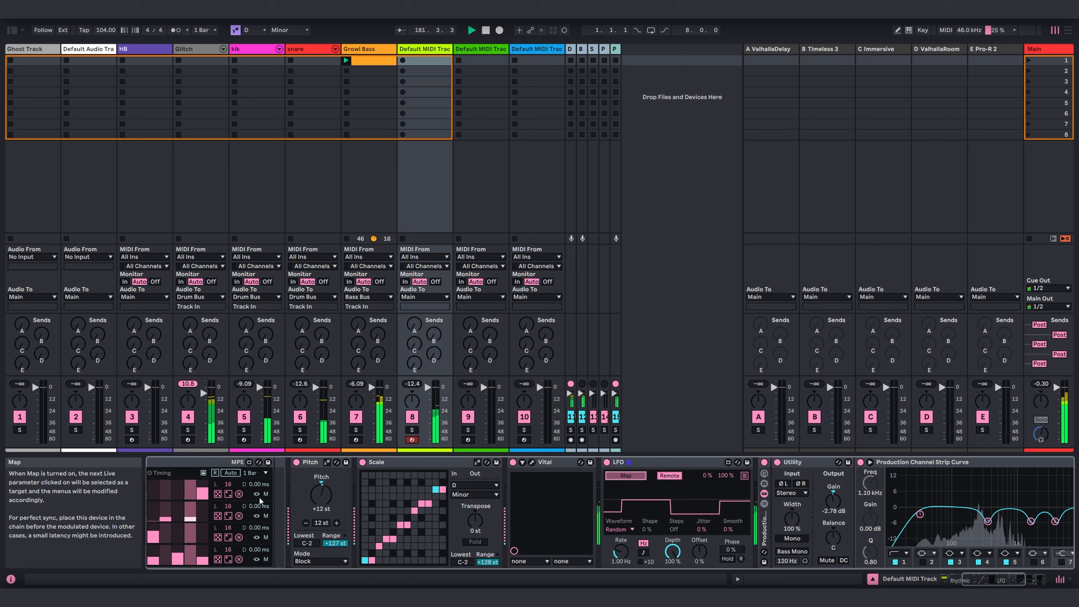
pyautogui.click(231, 484)
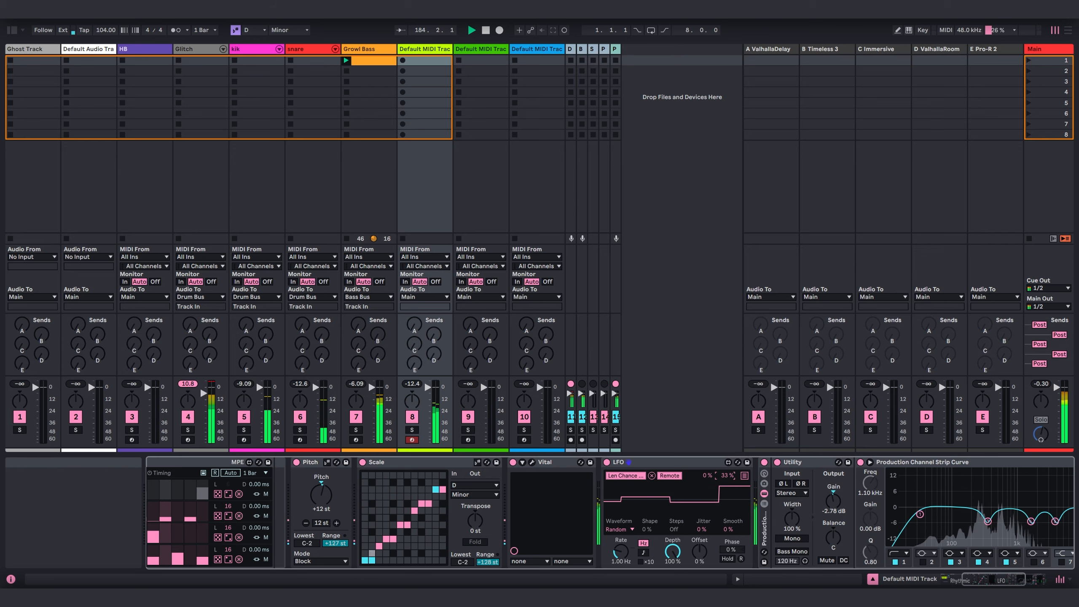
pyautogui.click(913, 583)
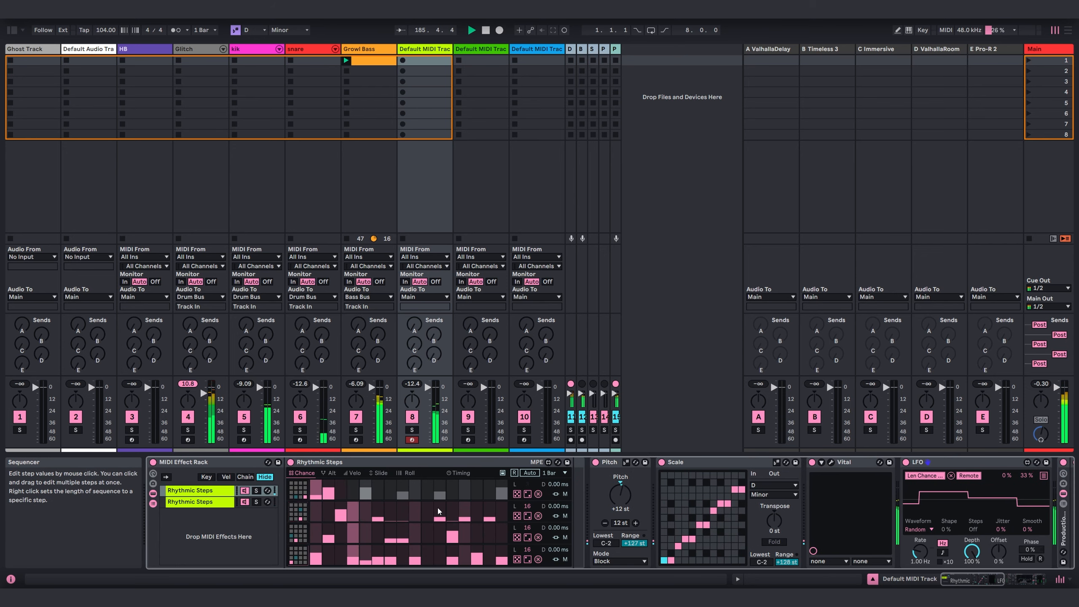
# - Map the LFO's second slot to the third lane's chance length in Remote mode, with a maximum of 76%
pyautogui.scroll(-5, 954, 570)
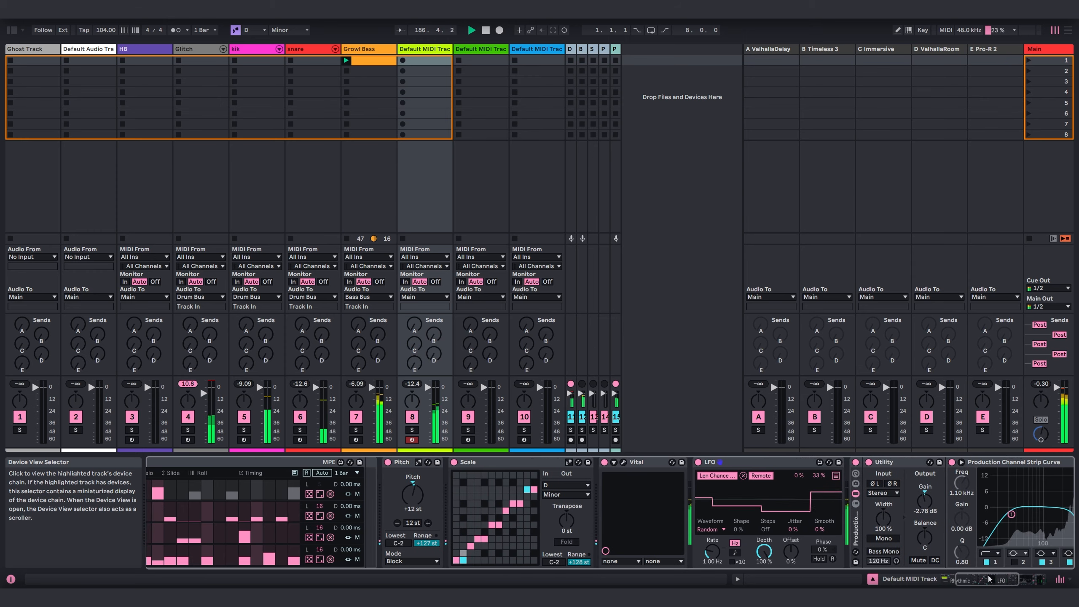
pyautogui.click(837, 475)
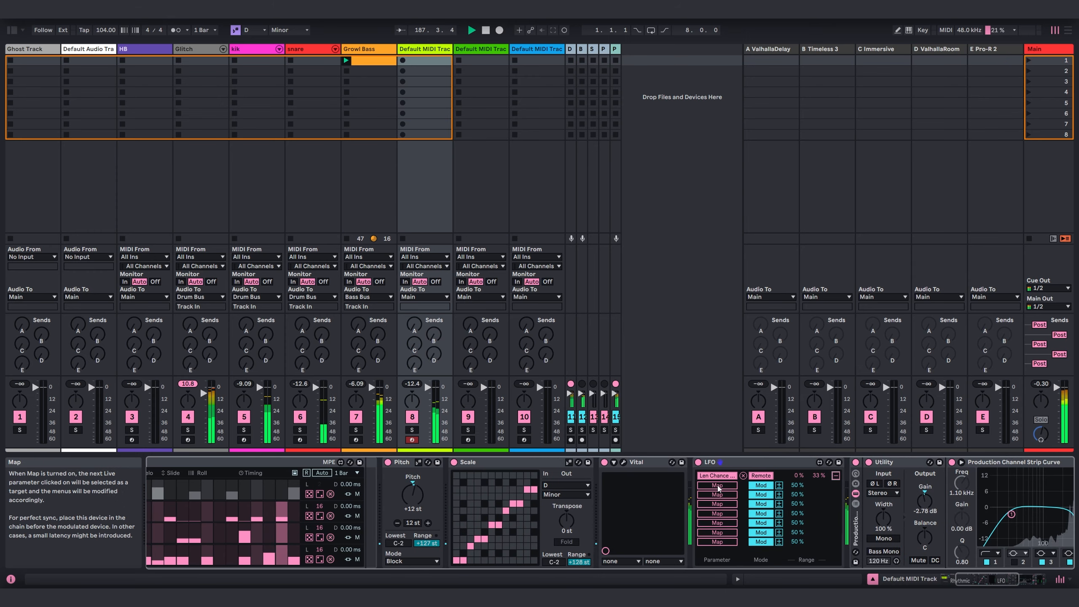
pyautogui.click(761, 487)
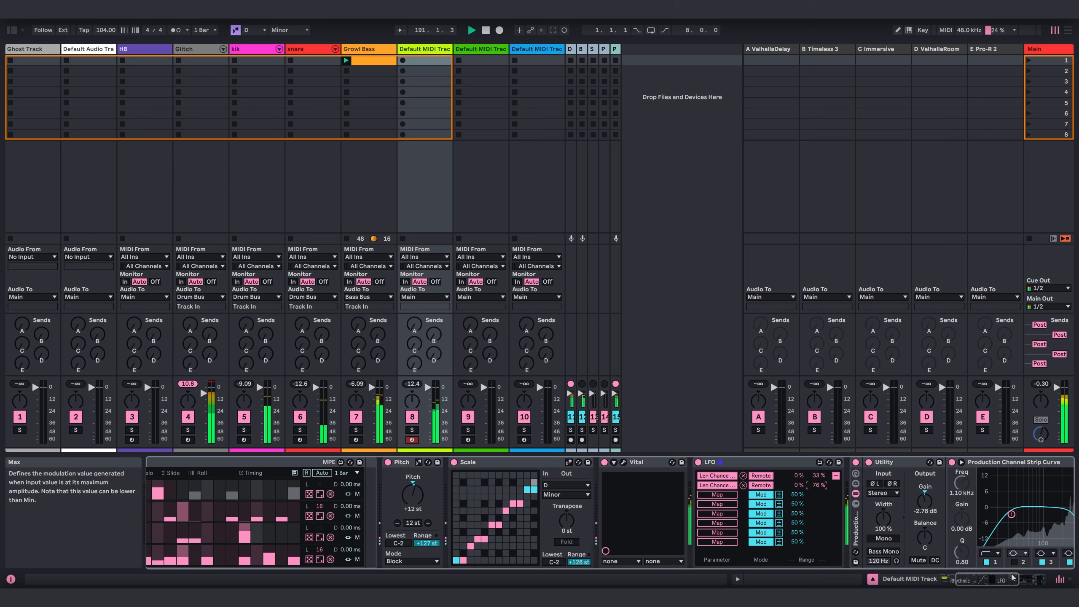
# - Mute the first Rhythmic Steps' third lane and reassign the drum pads of its second and third lanes
pyautogui.moveTo(1001, 579); pyautogui.dragTo(960, 579)
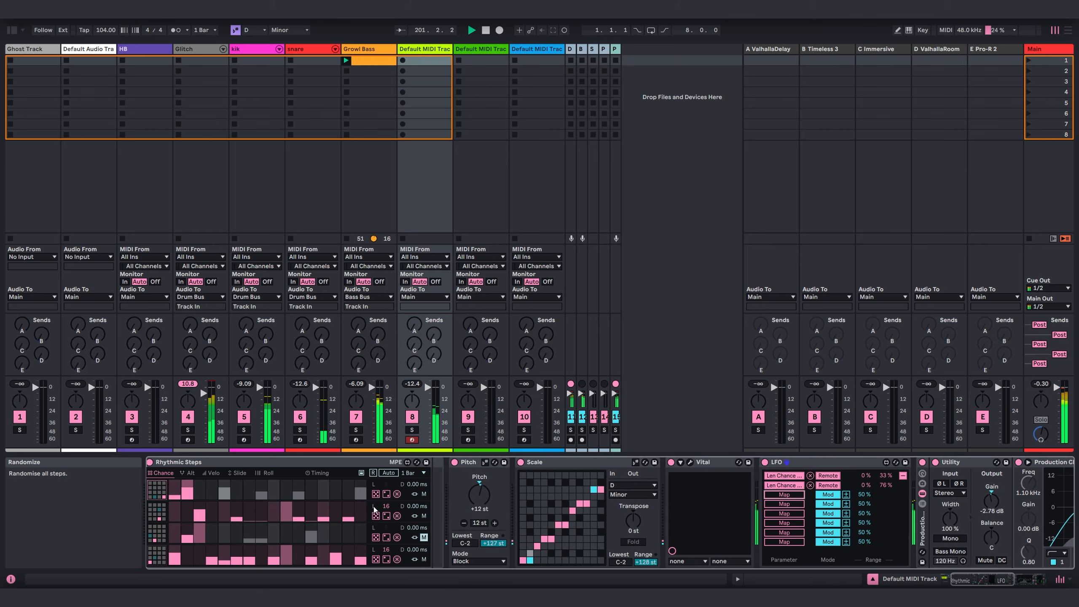
pyautogui.click(962, 585)
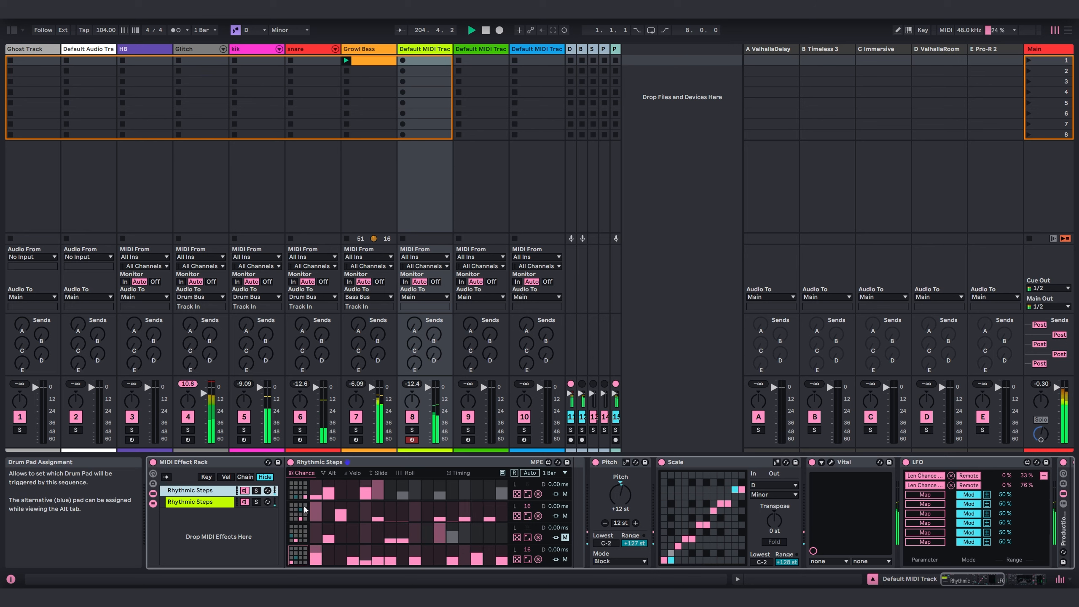
pyautogui.click(304, 509)
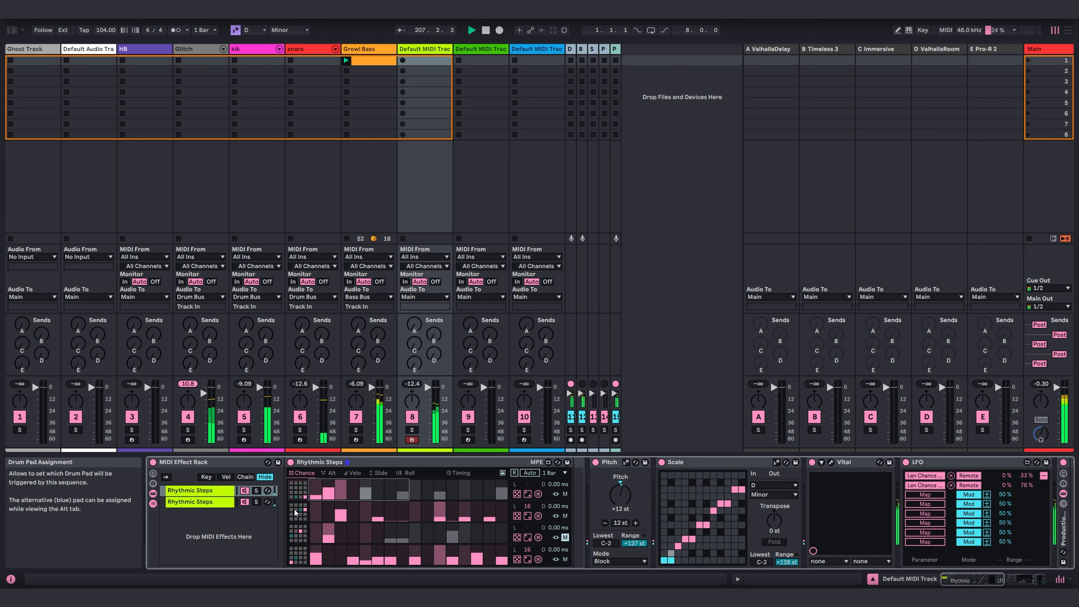
pyautogui.click(972, 581)
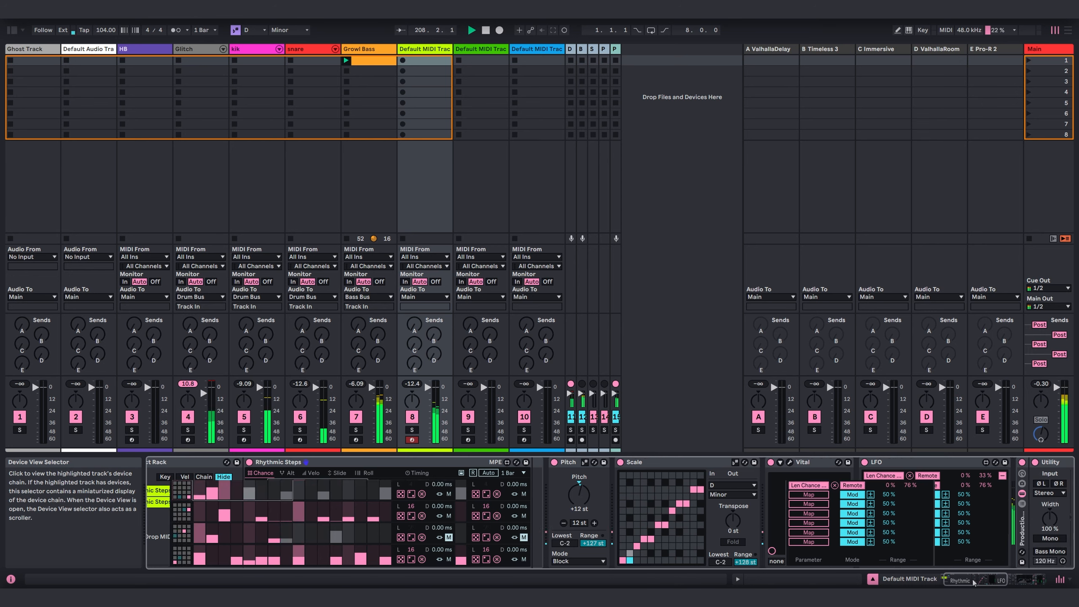
# - Send the Vital track to ValhallaDelay at about -24 dB and route its output to the Synth Bus
pyautogui.moveTo(973, 583); pyautogui.dragTo(1014, 581)
pyautogui.moveTo(414, 324); pyautogui.dragTo(415, 295)
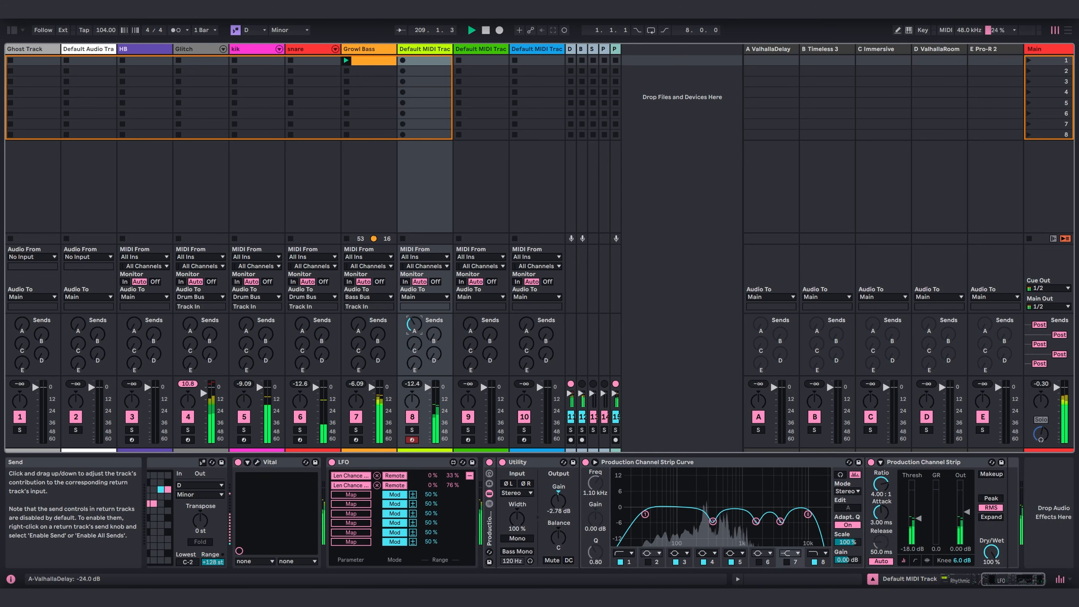
pyautogui.click(420, 296)
pyautogui.click(421, 381)
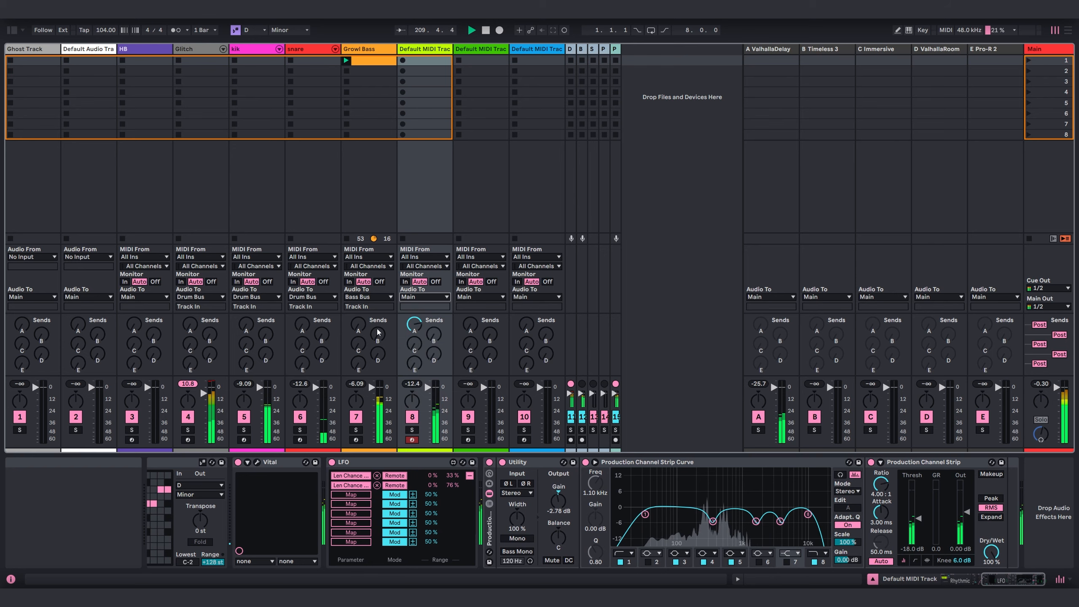
# - Return to the MIDI Effect Rack at the start of the device chain and collapse the LFO's mapping list
pyautogui.click(11, 30)
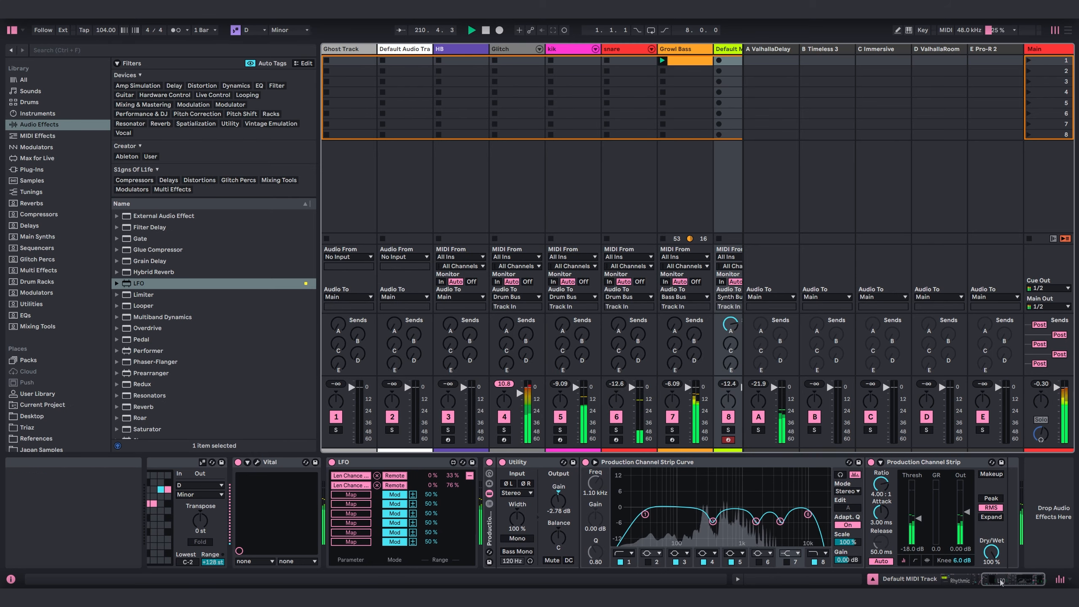
pyautogui.click(960, 580)
pyautogui.click(1043, 475)
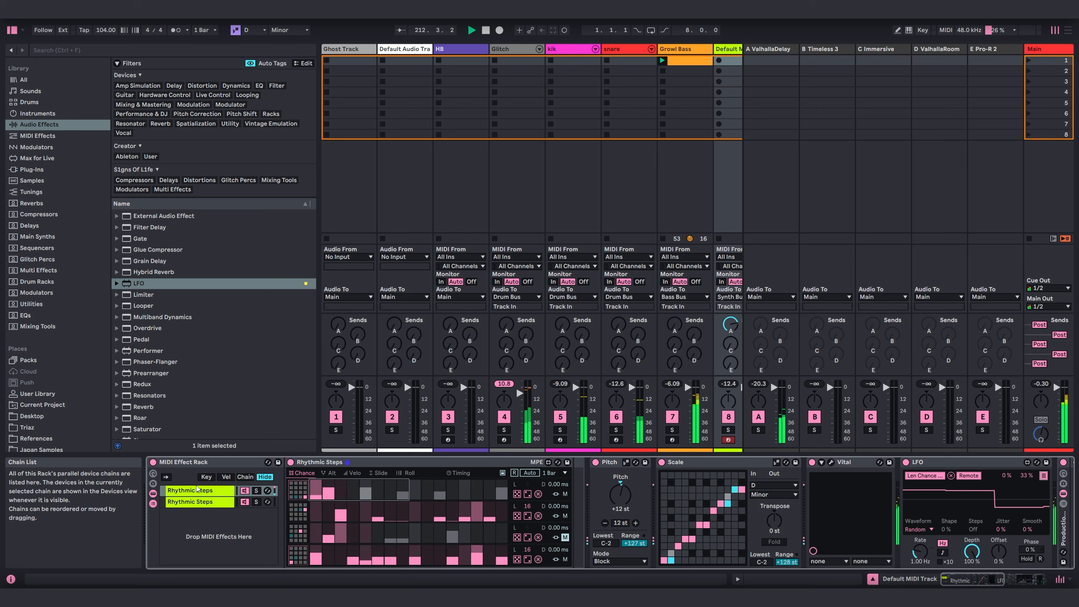
pyautogui.hotkey('ctrl', 'alt', 'b')
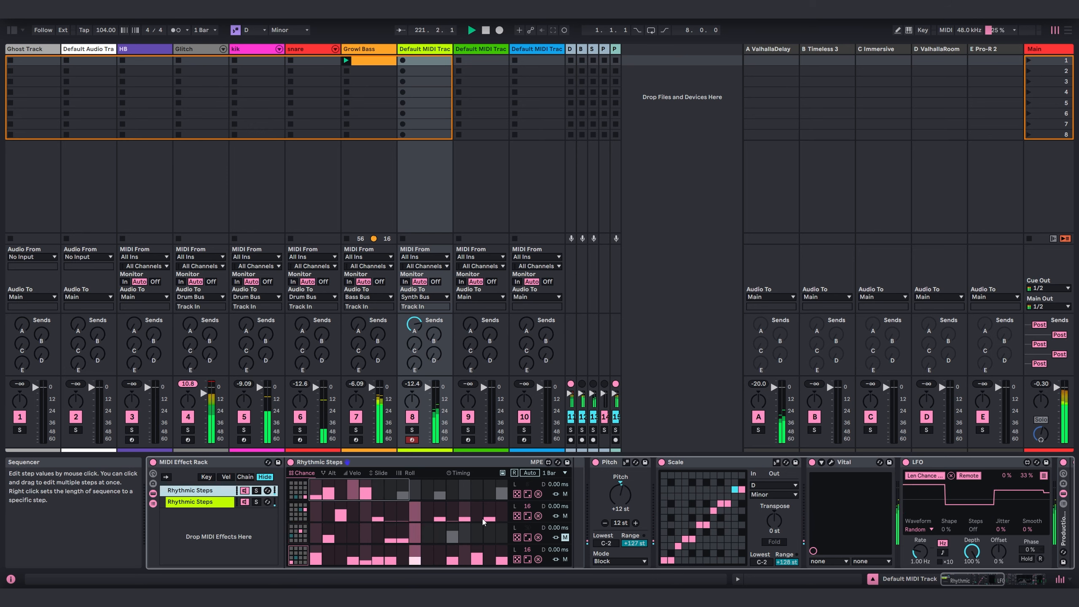
# - Add rolls to the first Rhythmic Steps, on the fourth lane's ninth step and the first lane's thirteenth step
pyautogui.click(409, 472)
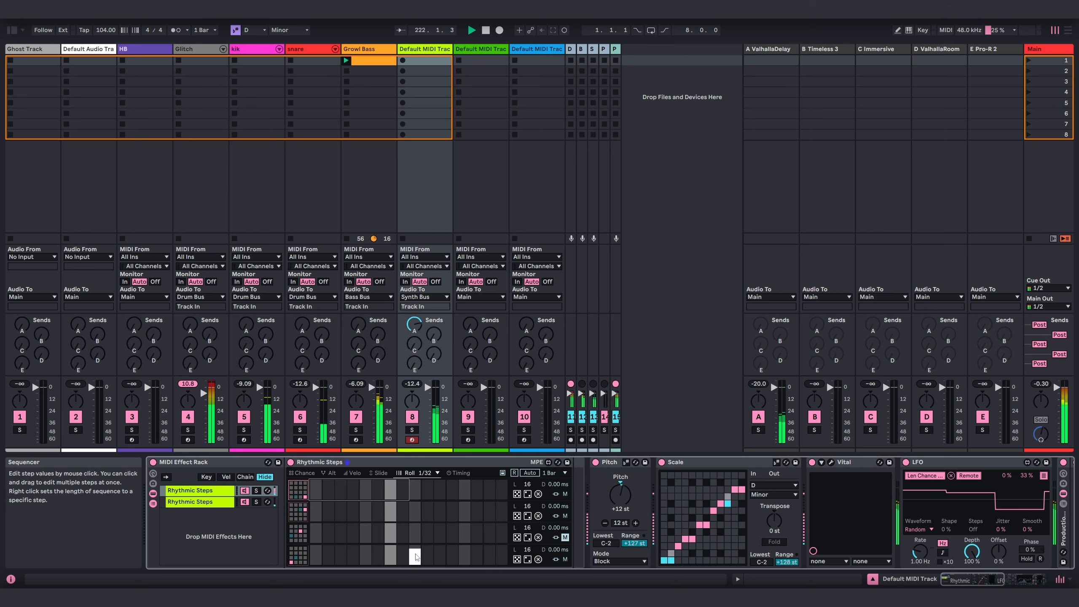
pyautogui.moveTo(416, 554); pyautogui.dragTo(416, 561)
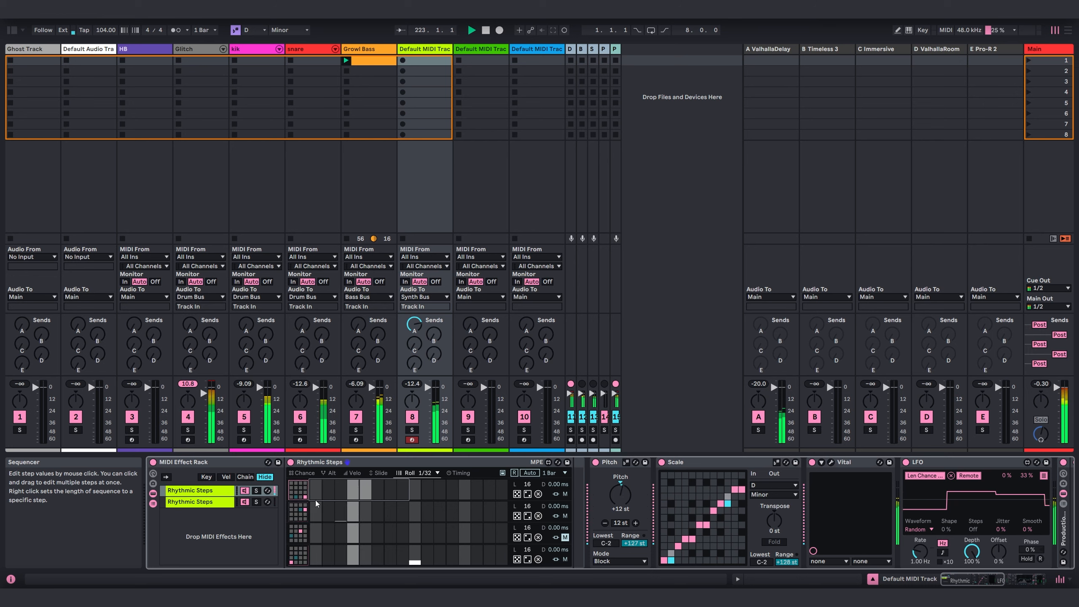
pyautogui.click(463, 497)
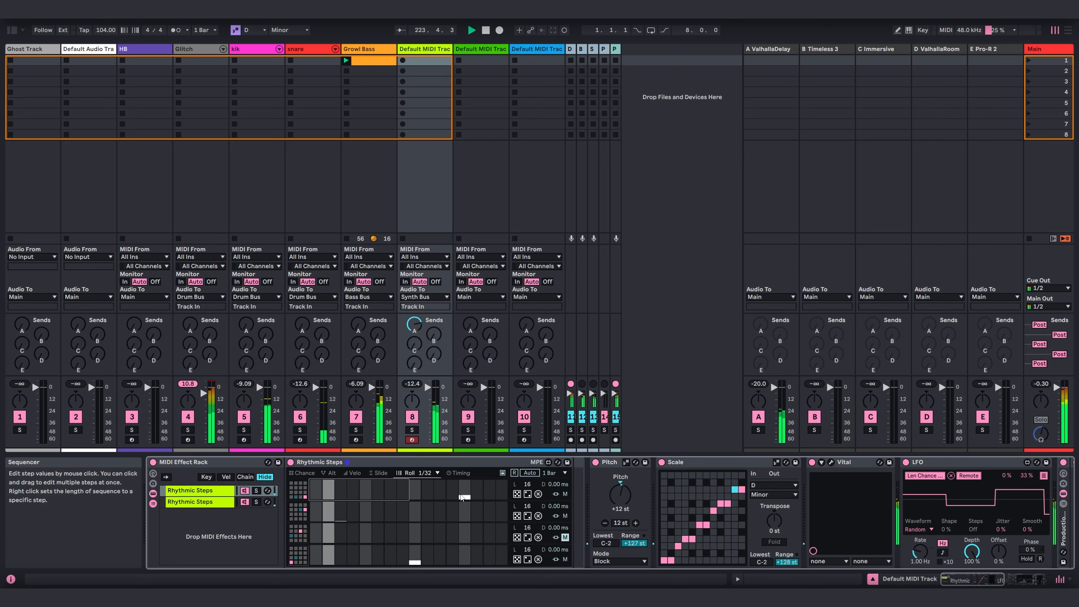
# - Set the second Rhythmic Steps' roll rate to 1/16 and add a roll on its second lane's fifteenth step
pyautogui.click(405, 473)
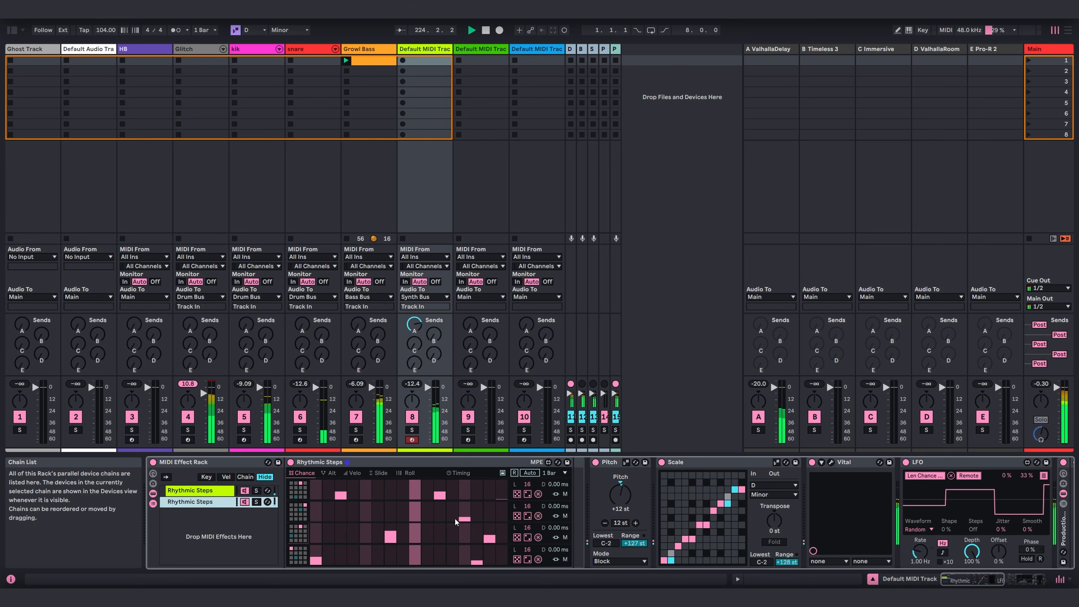
pyautogui.click(405, 473)
pyautogui.click(426, 473)
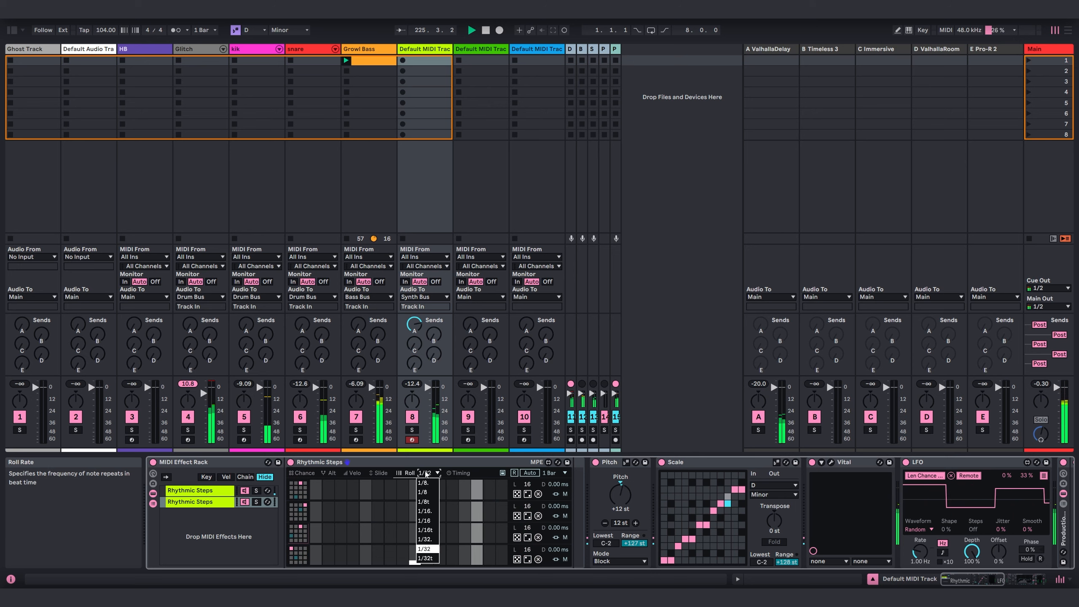
pyautogui.click(424, 520)
pyautogui.click(490, 514)
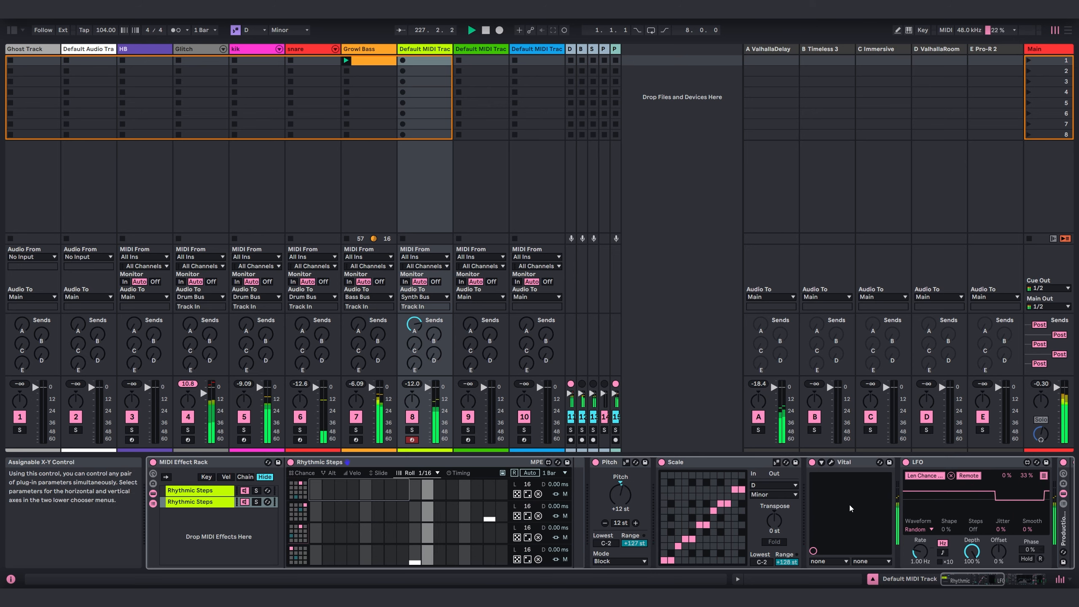
# - Rename the Vital synth's MIDI track as Seq1
pyautogui.moveTo(977, 579); pyautogui.dragTo(1019, 579)
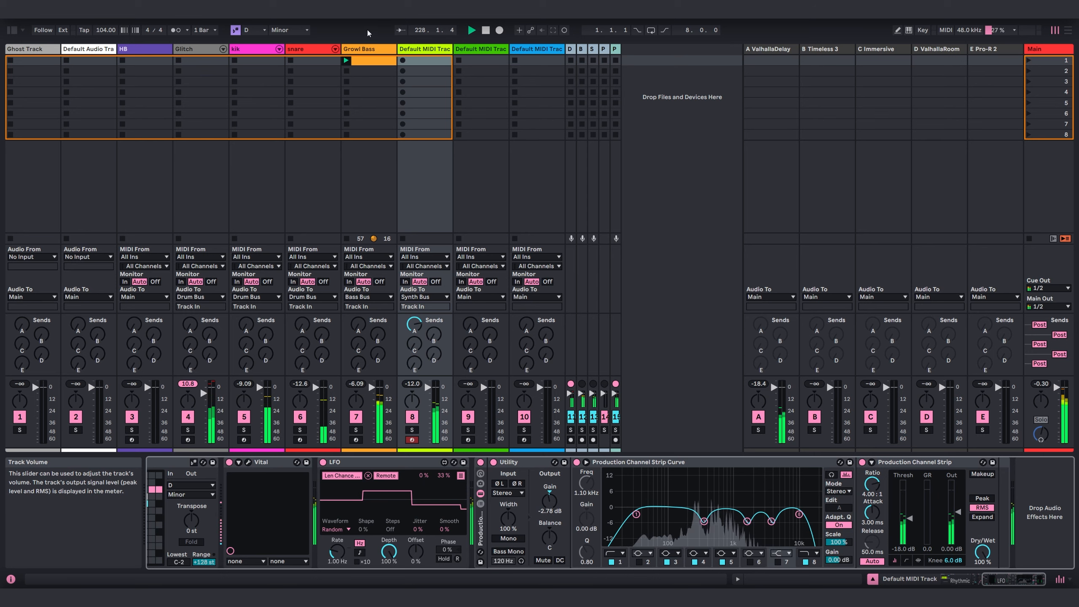
pyautogui.click(427, 51)
pyautogui.hotkey('ctrl', 'r')
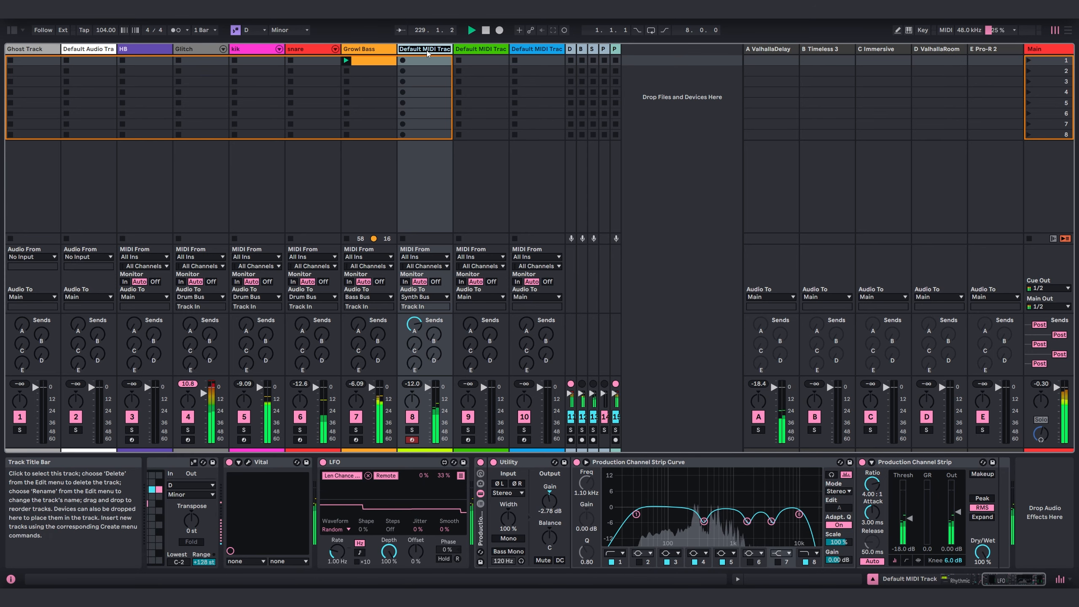
pyautogui.write('Seq1')
pyautogui.press('Return')
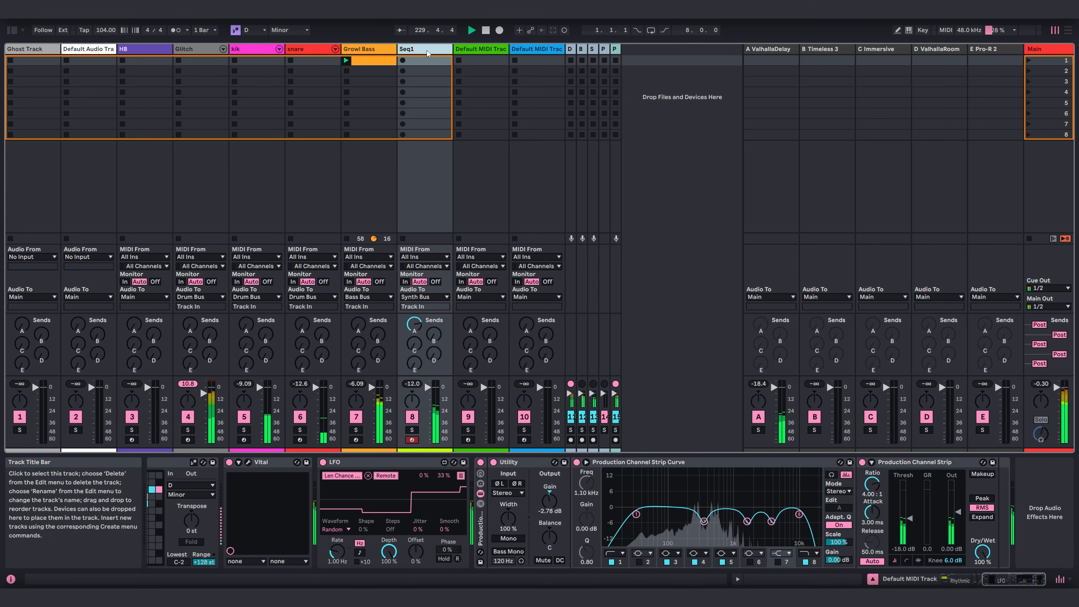
# - Load the Pigments synth from the Synths collection onto the empty MIDI track next to Seq1
pyautogui.press('Right')
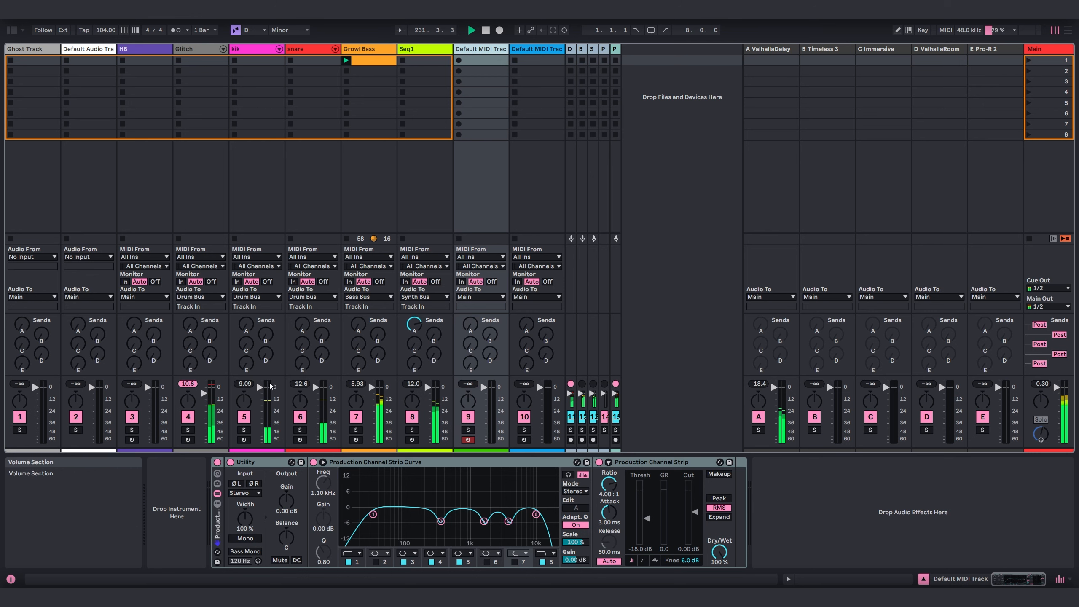
pyautogui.hotkey('ctrl', 'alt', 'b')
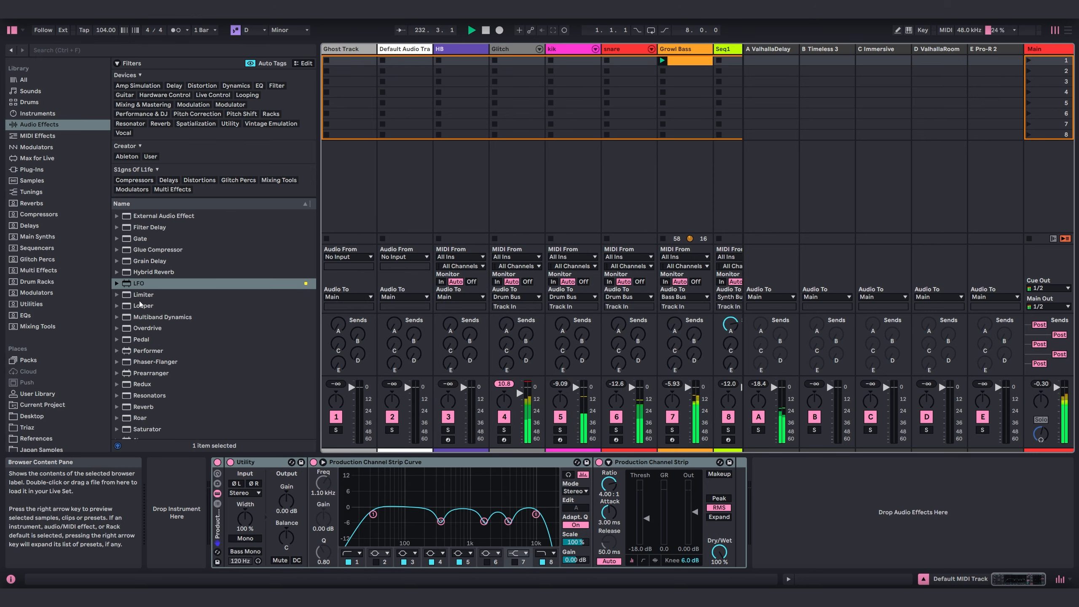
pyautogui.scroll(3, 58, 144)
pyautogui.click(38, 76)
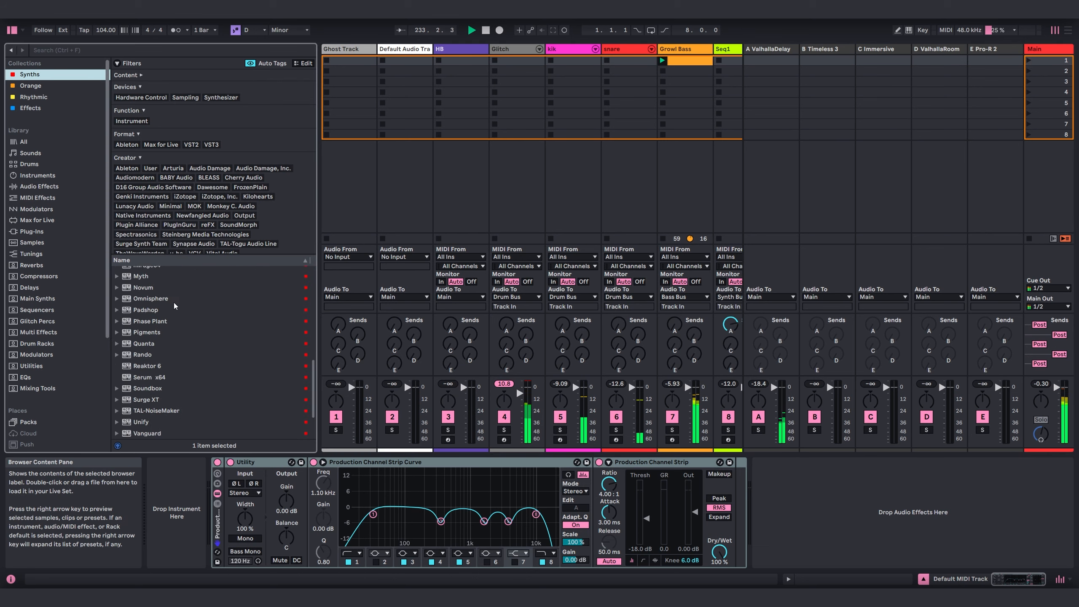
pyautogui.scroll(1, 240, 322)
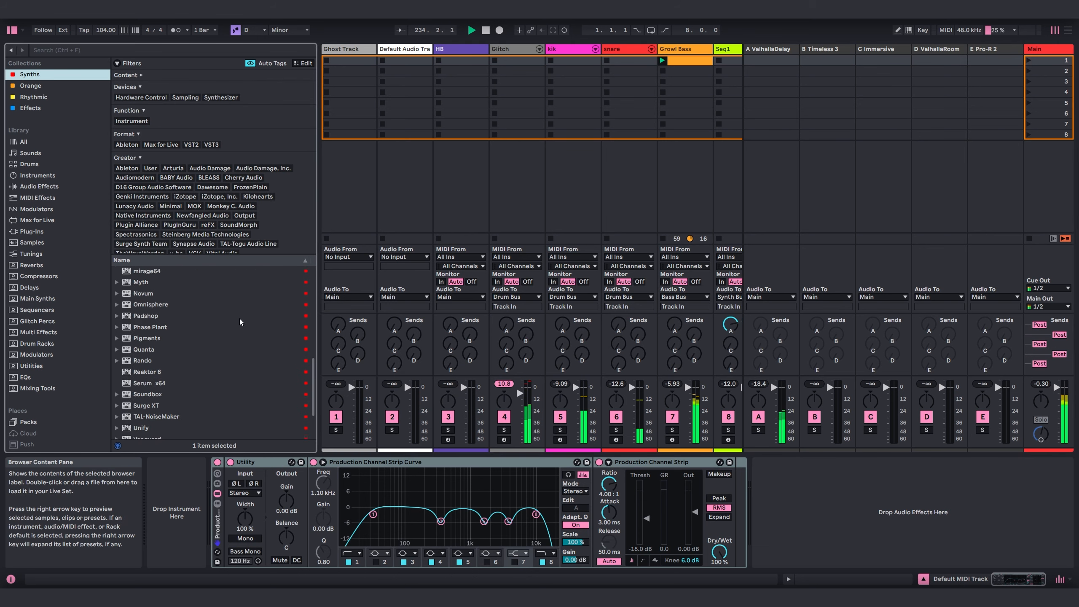
pyautogui.scroll(2, 240, 321)
pyautogui.scroll(2, 153, 402)
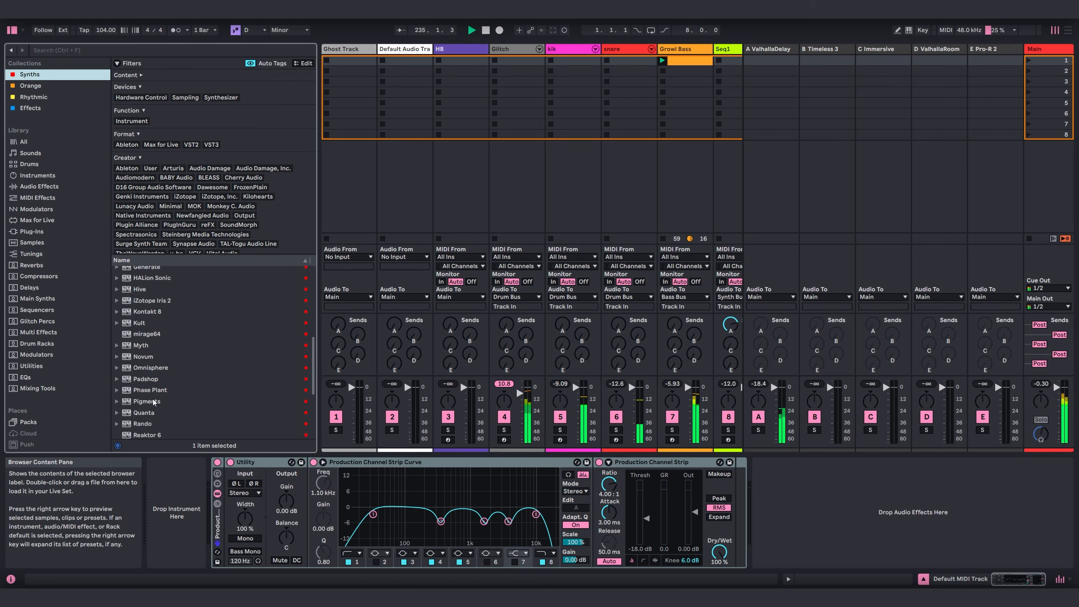
pyautogui.click(154, 402)
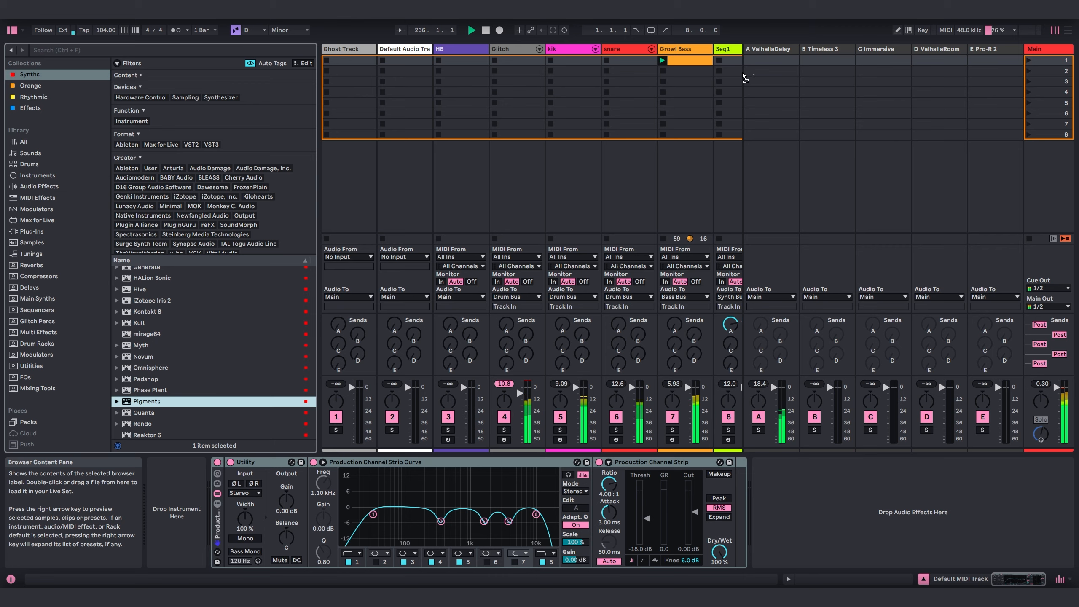
pyautogui.moveTo(743, 73); pyautogui.dragTo(700, 63)
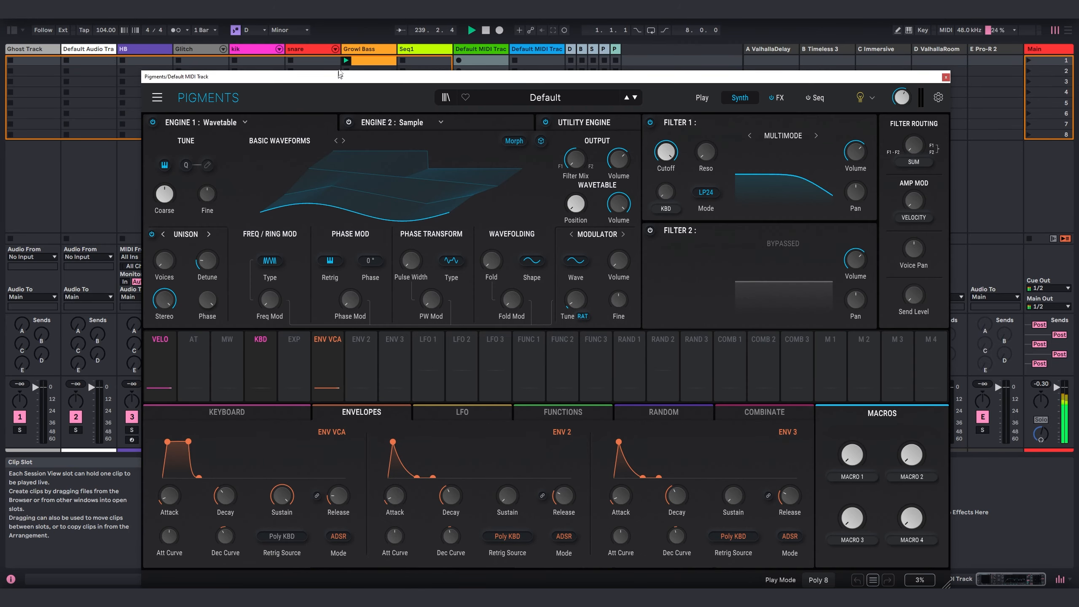
# - Soften Env VCA with longer attack, decay and release and slightly lower sustain, and set its attack curve to about 1.92
pyautogui.moveTo(338, 77); pyautogui.dragTo(329, 58)
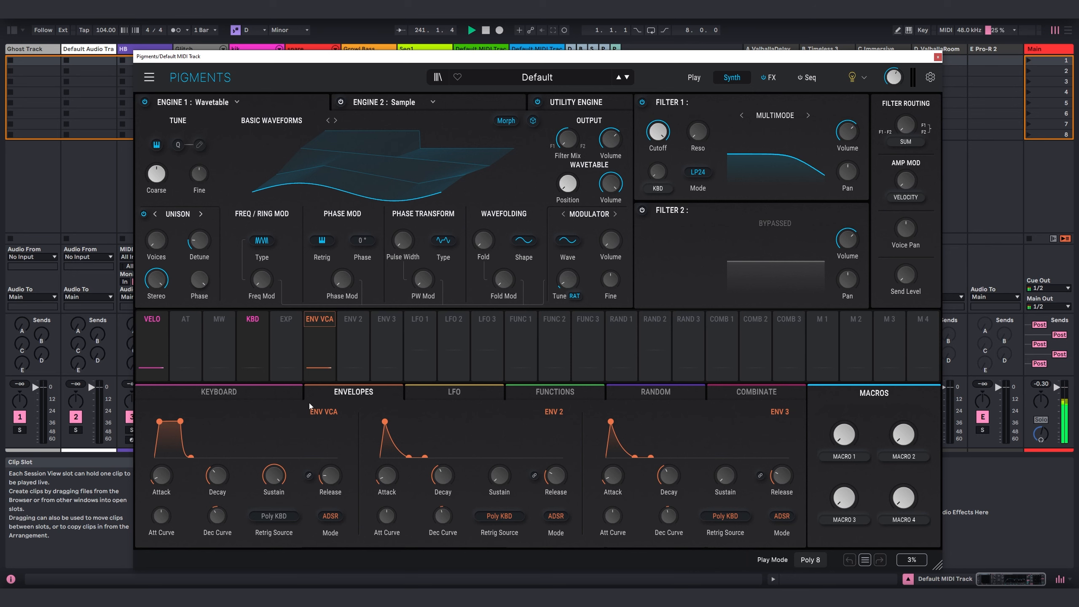
pyautogui.moveTo(172, 470); pyautogui.dragTo(331, 474)
pyautogui.moveTo(161, 515); pyautogui.dragTo(162, 513)
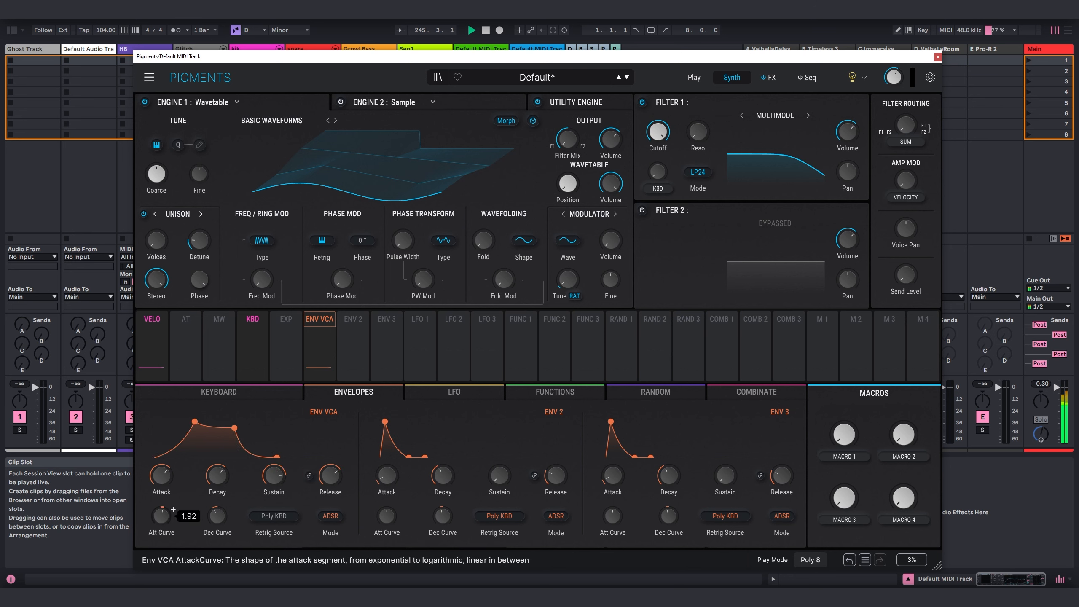
# - Load the Chromatic 2 Table 14 wavetable into Engine 1 and adjust its wavetable position
pyautogui.click(277, 121)
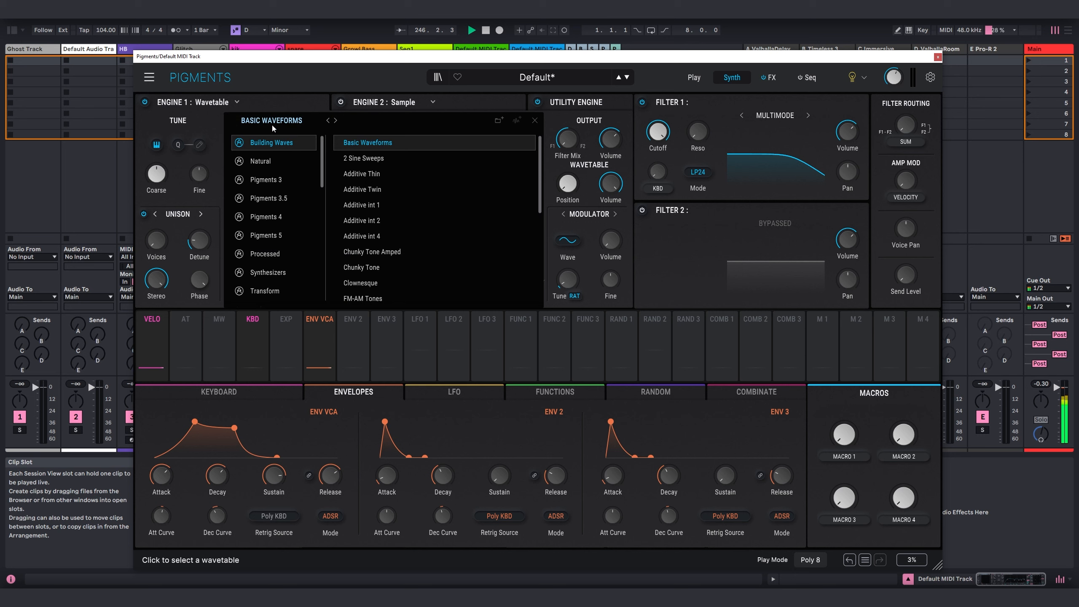
pyautogui.scroll(-5, 300, 223)
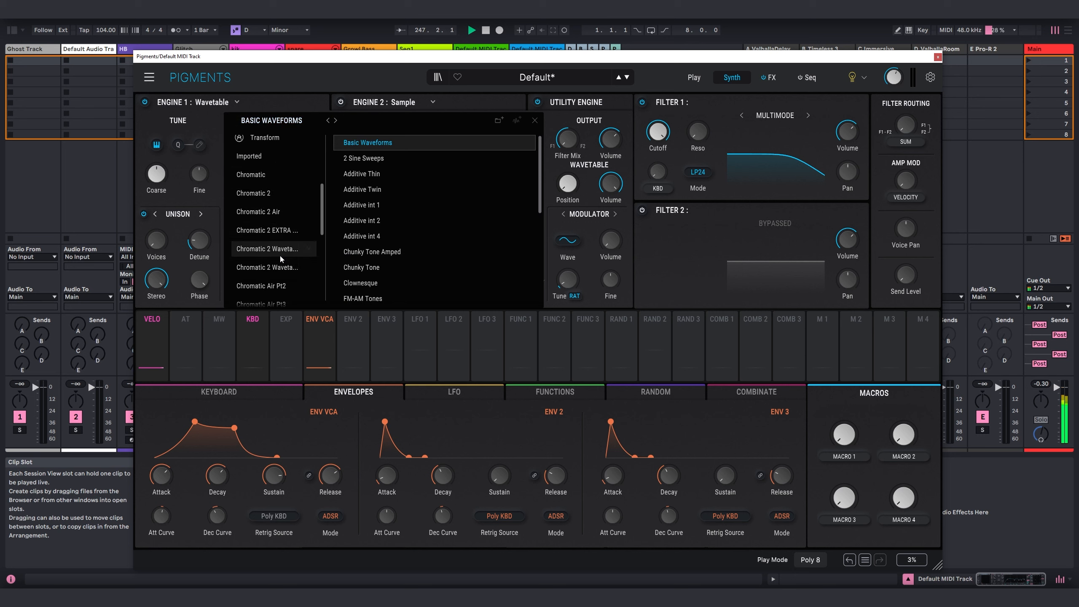
pyautogui.click(276, 250)
pyautogui.click(372, 220)
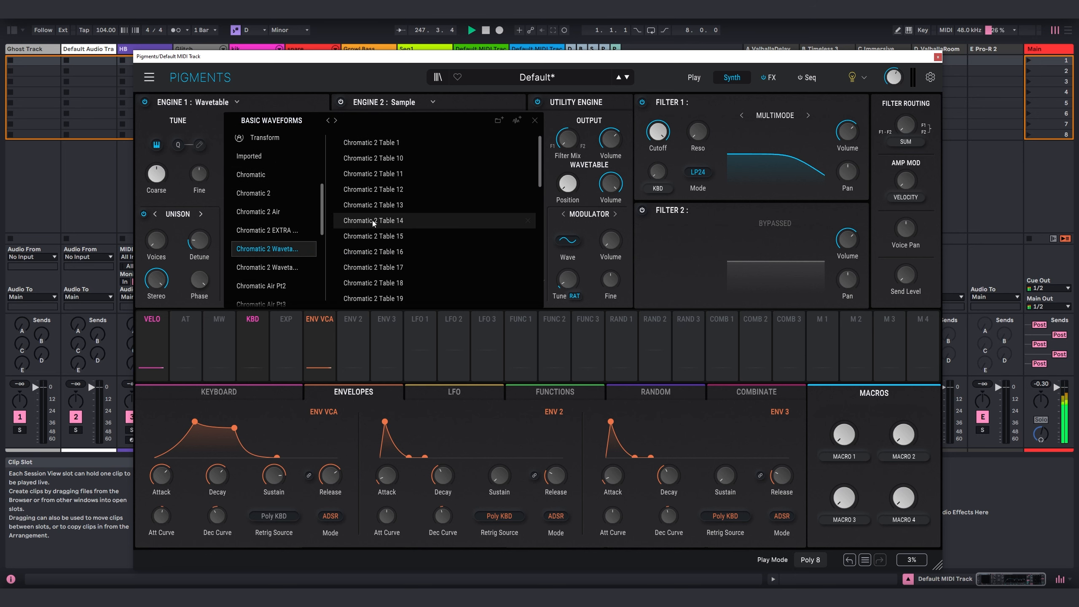
pyautogui.click(534, 121)
pyautogui.moveTo(370, 174); pyautogui.dragTo(382, 168)
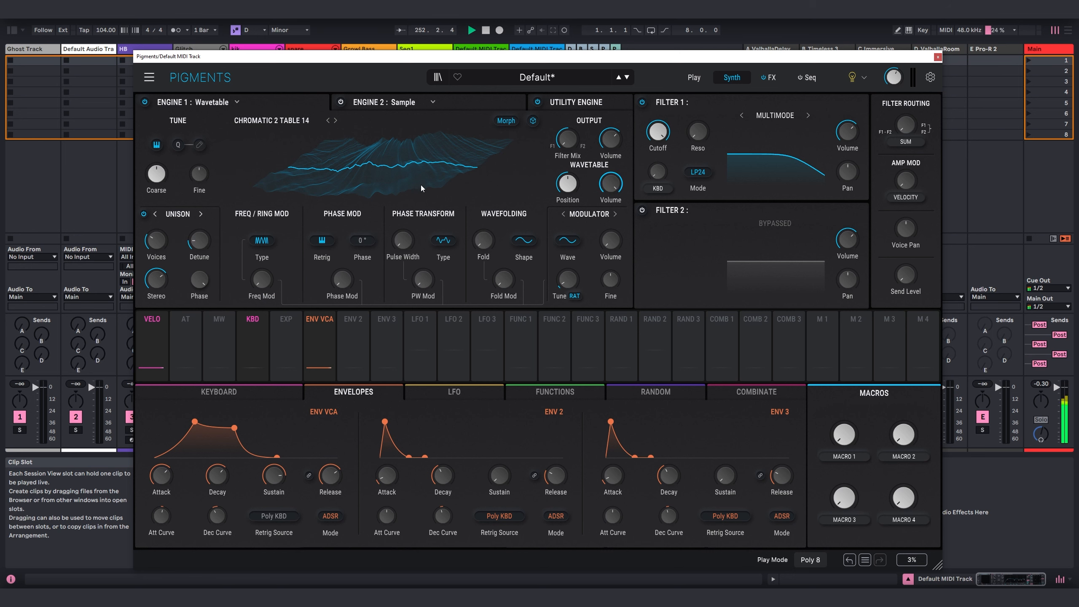
# - Set Combinate 1 to Multiply, with LFO 1 as its source and LFO 2 as its mod
pyautogui.click(736, 393)
pyautogui.click(168, 522)
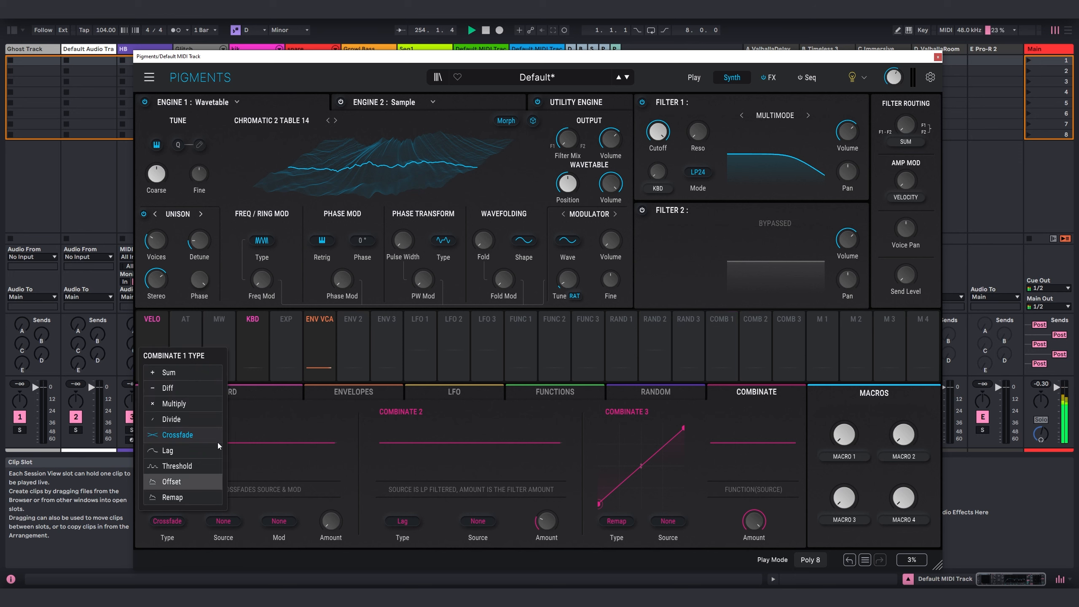
pyautogui.click(188, 403)
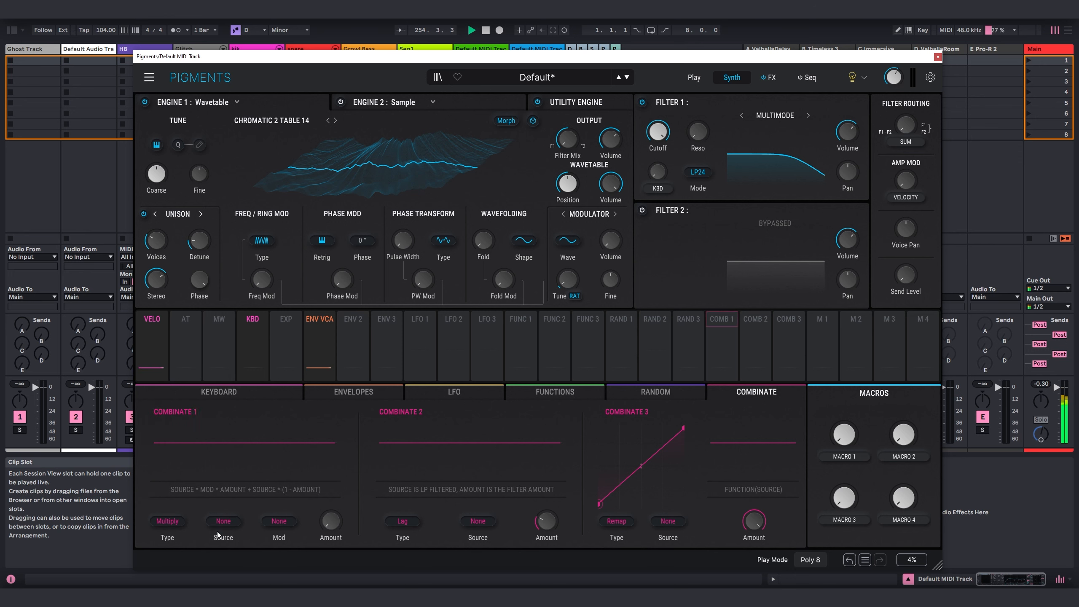
pyautogui.click(220, 523)
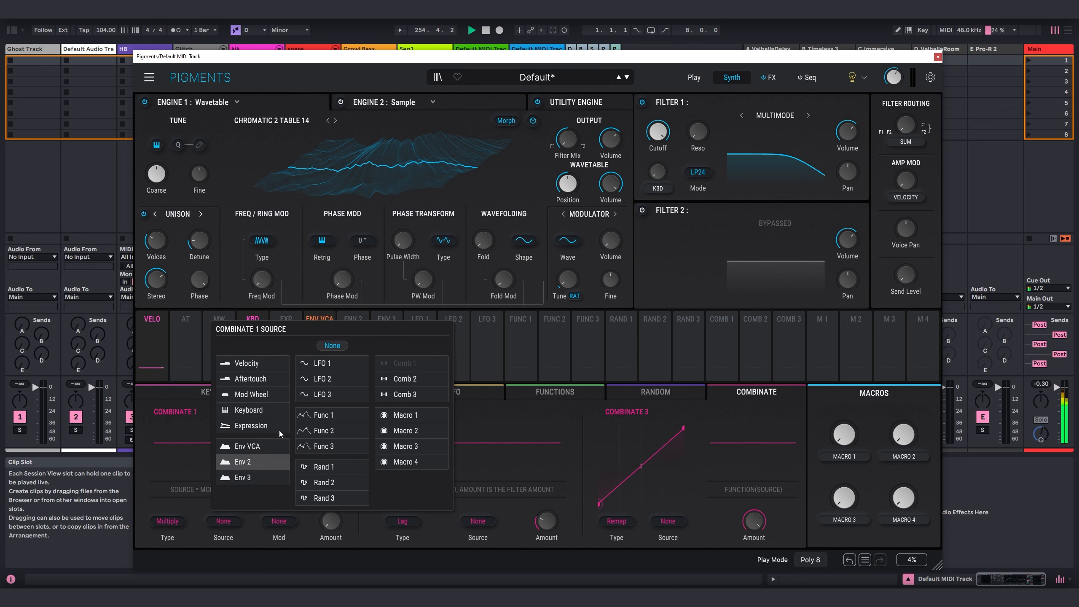
pyautogui.click(334, 369)
pyautogui.click(277, 521)
pyautogui.click(378, 378)
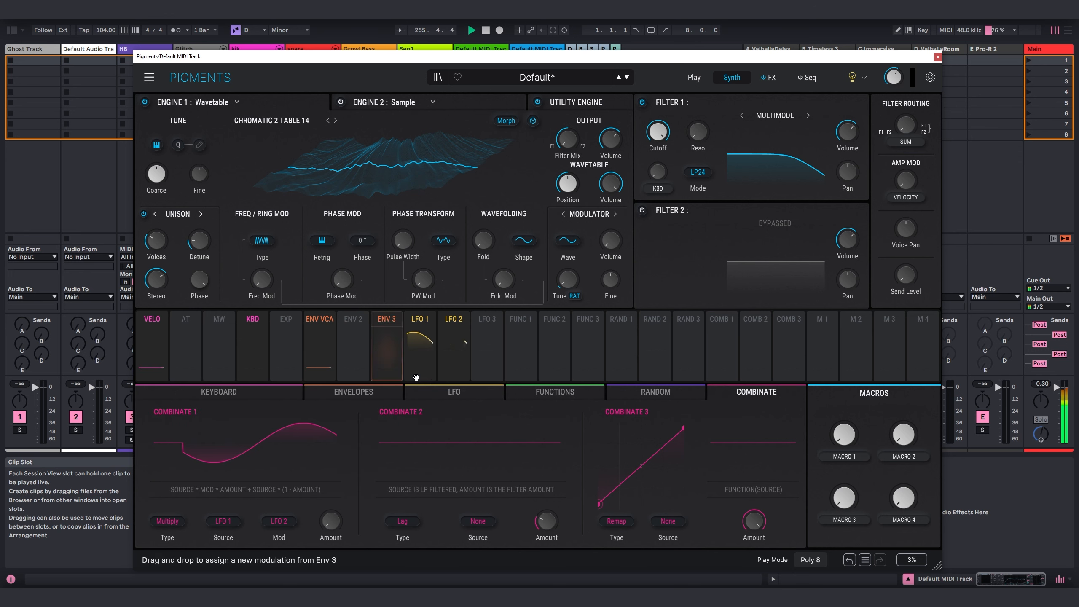
# - Set the retrigger source of LFO 2 and LFO 1 to Free Running and slow LFO 1's rate to about 0.156 Hz
pyautogui.click(462, 392)
pyautogui.click(385, 516)
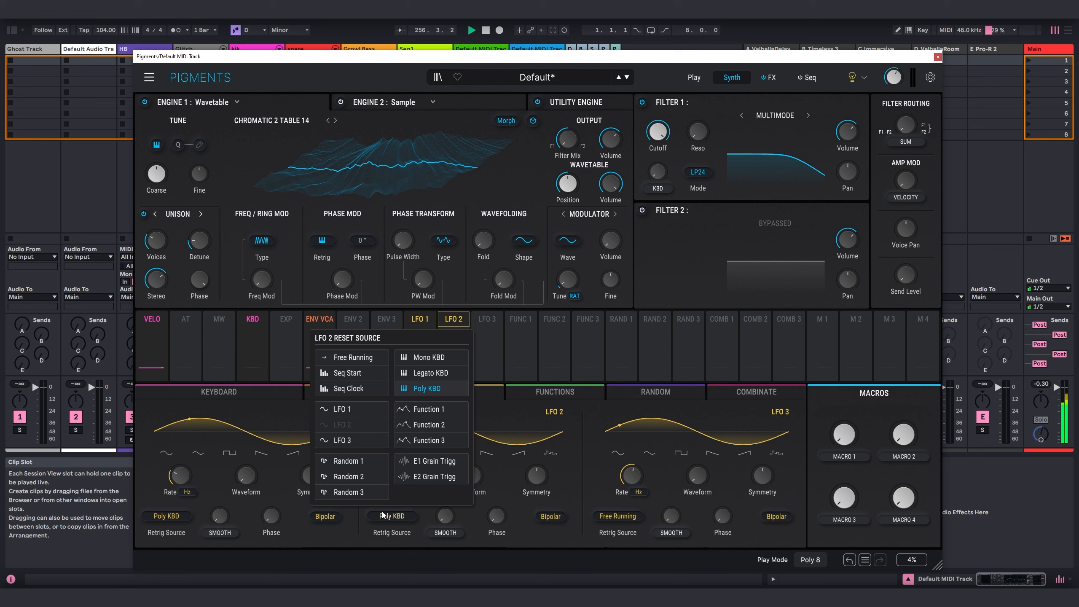
pyautogui.click(367, 362)
pyautogui.click(166, 515)
pyautogui.click(199, 358)
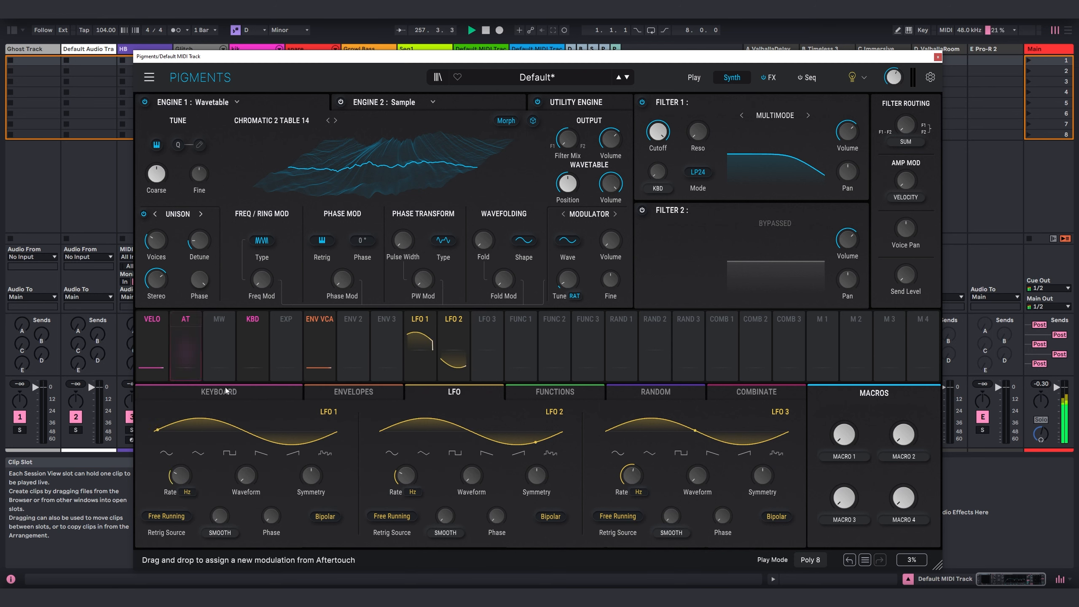
pyautogui.moveTo(179, 475); pyautogui.dragTo(179, 484)
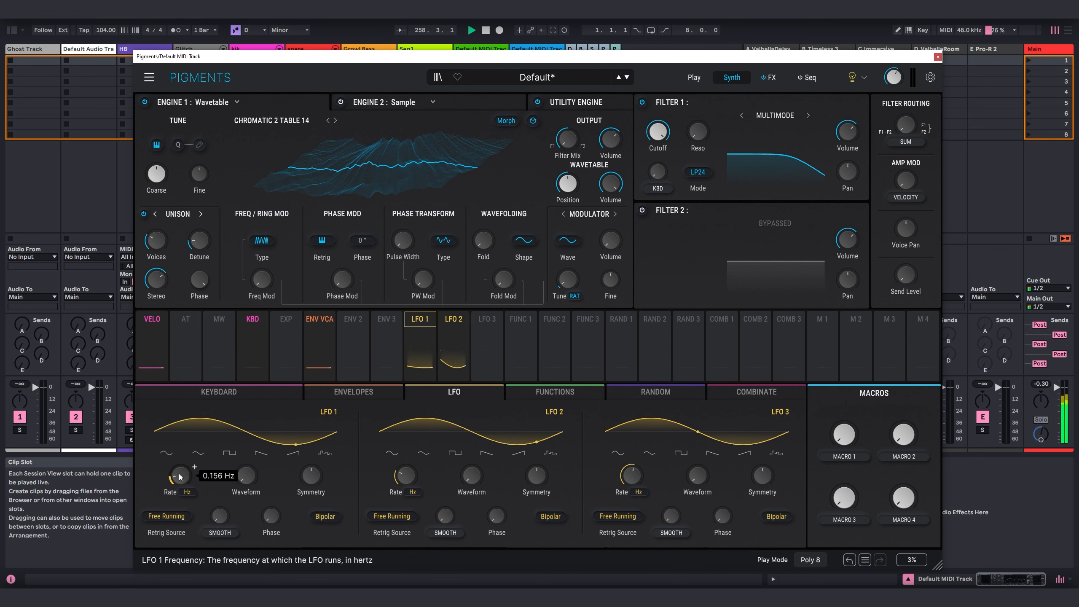
# - Adjust Combinate 1's amount and assign Combinate 1 as a modulator of Engine 1's wavetable position
pyautogui.click(760, 392)
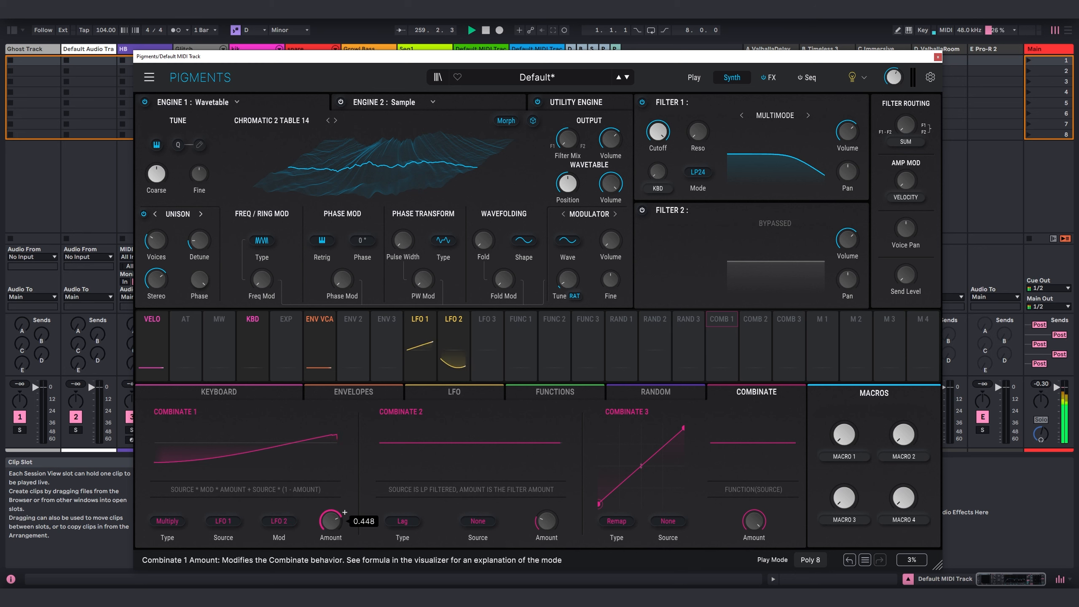
pyautogui.moveTo(332, 522); pyautogui.dragTo(332, 493)
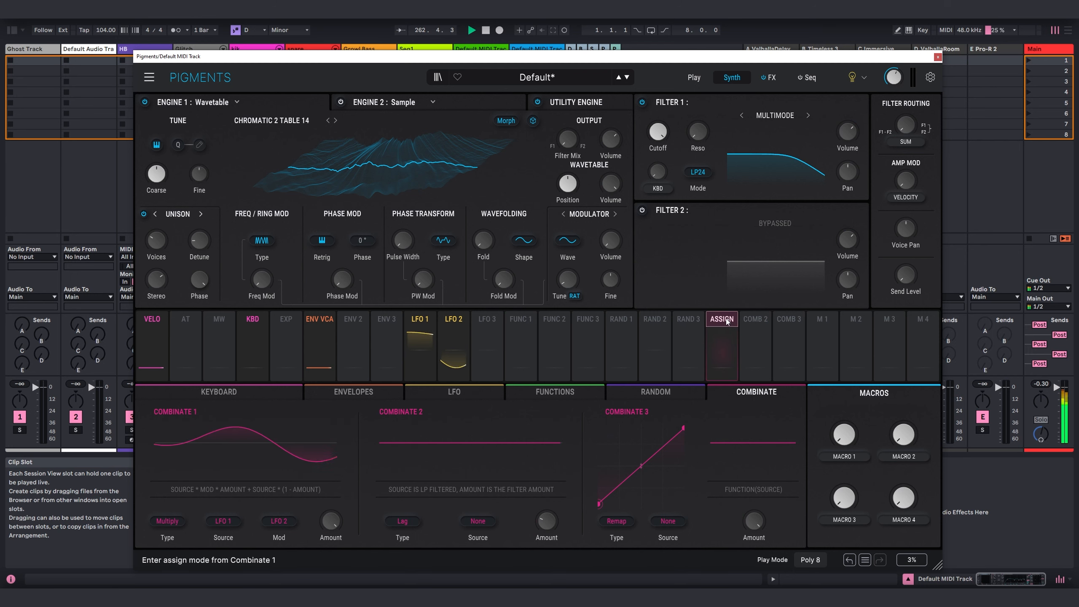
pyautogui.moveTo(726, 321); pyautogui.dragTo(569, 186)
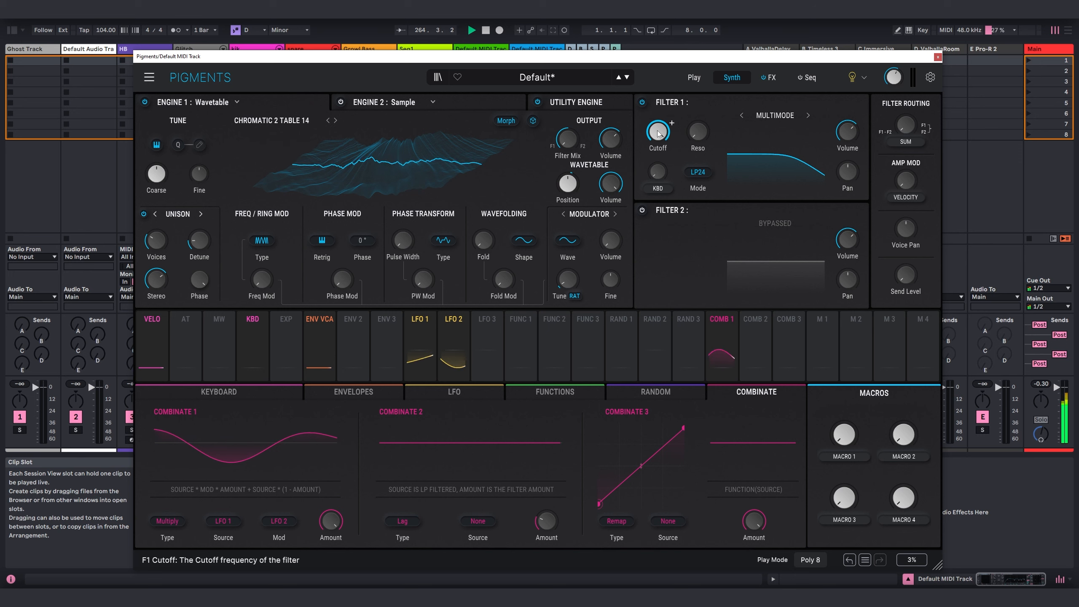
# - Set Filter 1's mode to LP12 and modulate its cutoff with Combinate 1 by about 0.16
pyautogui.click(698, 172)
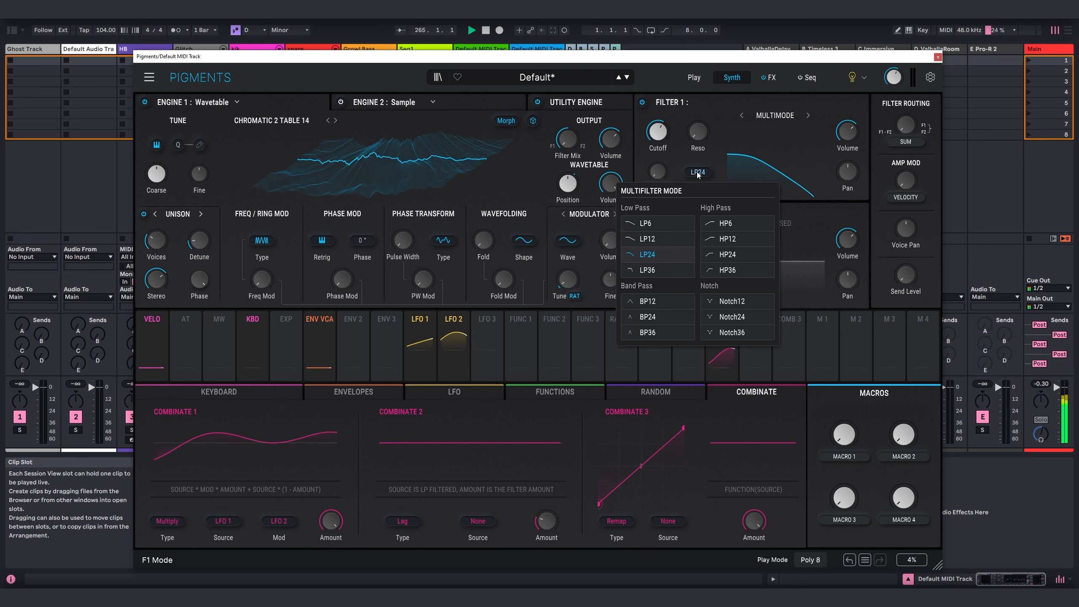
pyautogui.click(665, 239)
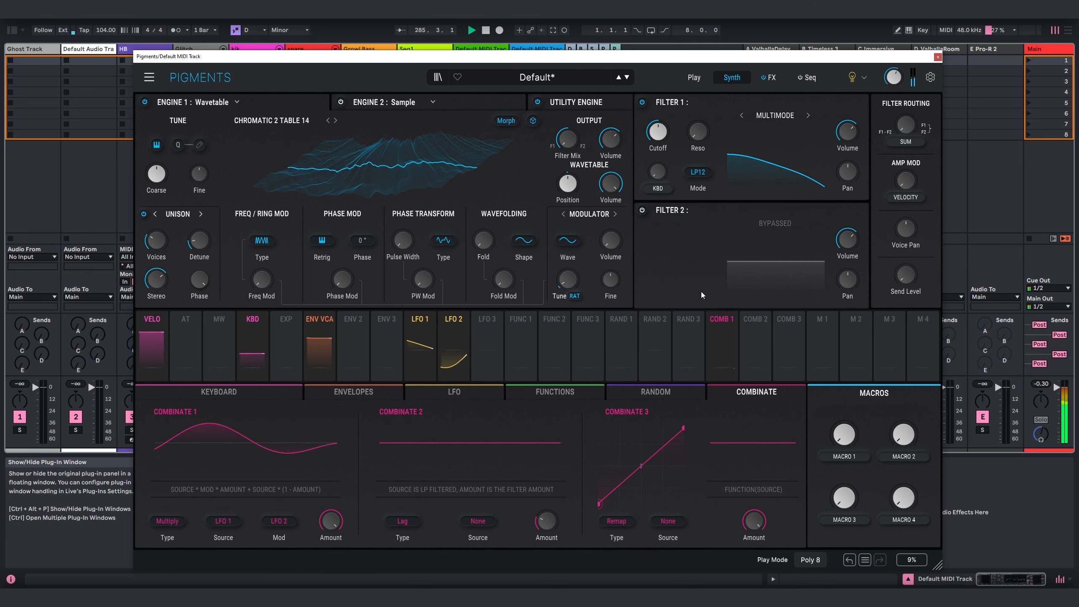
pyautogui.moveTo(724, 323); pyautogui.dragTo(661, 166)
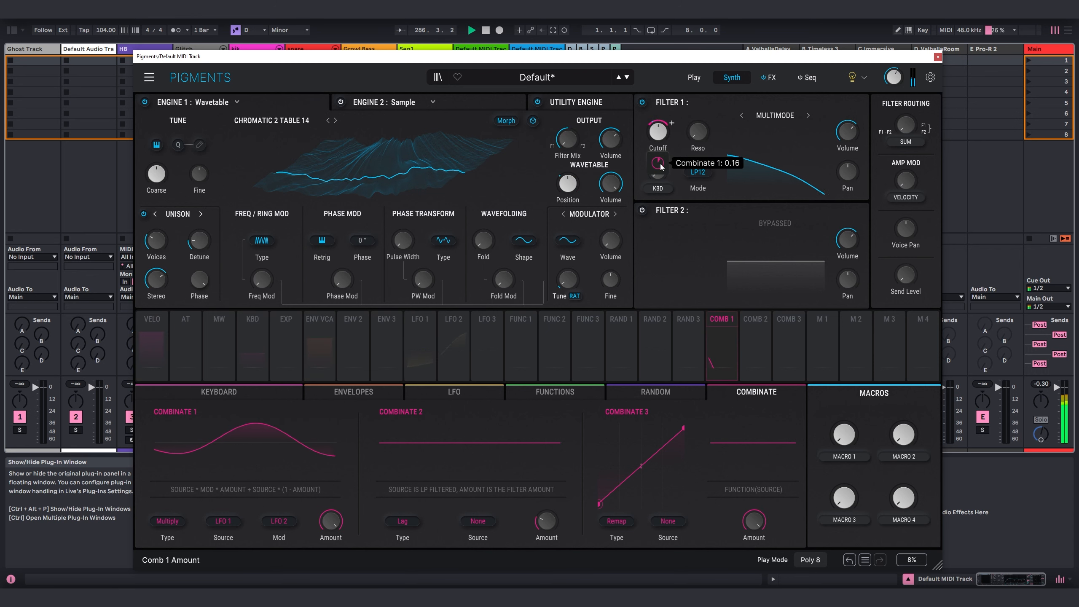
# - Slow LFO 2's rate slightly and fine-tune Engine 1's wavetable position
pyautogui.click(457, 397)
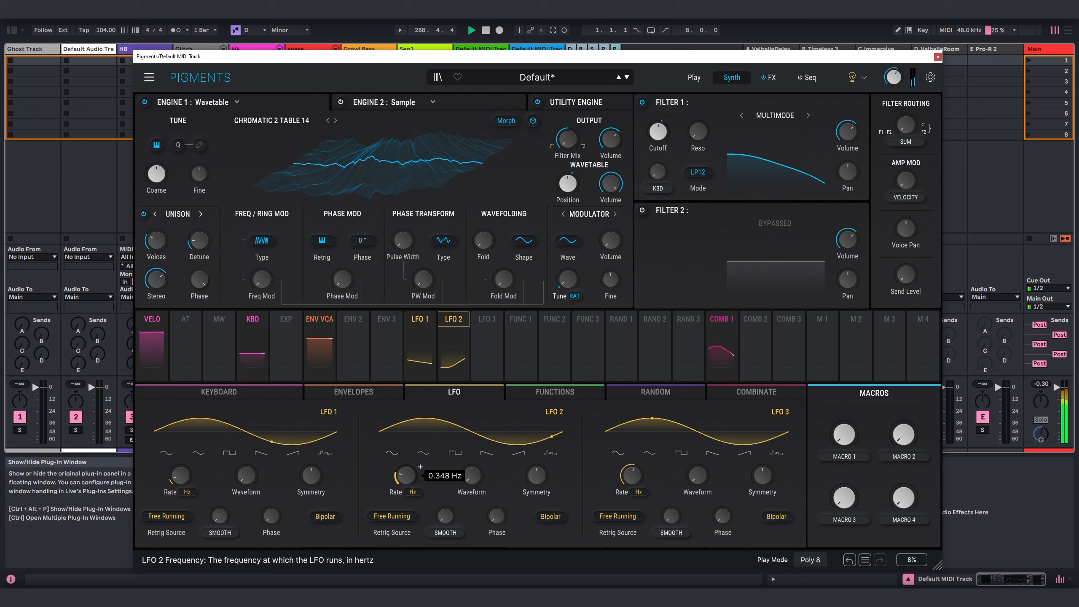
pyautogui.moveTo(407, 479); pyautogui.dragTo(407, 484)
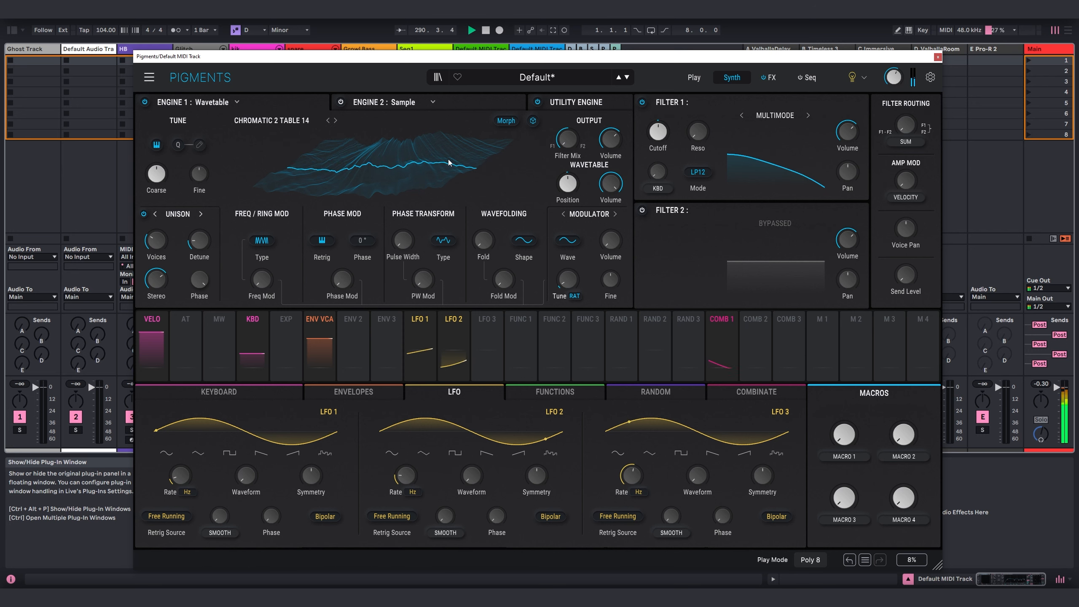
pyautogui.moveTo(563, 181); pyautogui.dragTo(563, 171)
# - Turn on Engine 2 and keep Sample as its engine type
pyautogui.click(428, 103)
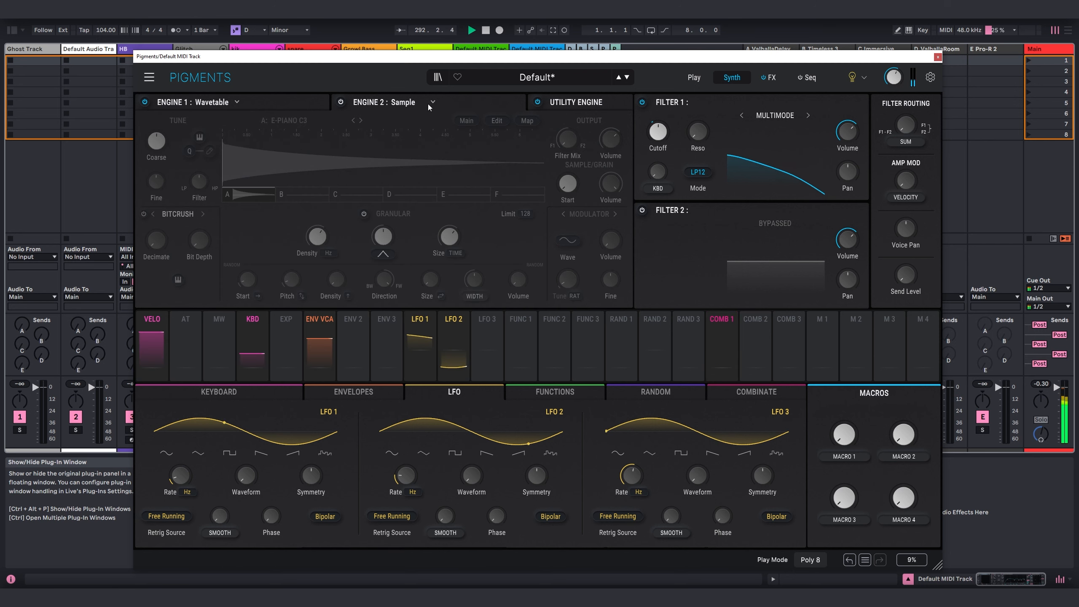
pyautogui.click(344, 103)
pyautogui.click(402, 103)
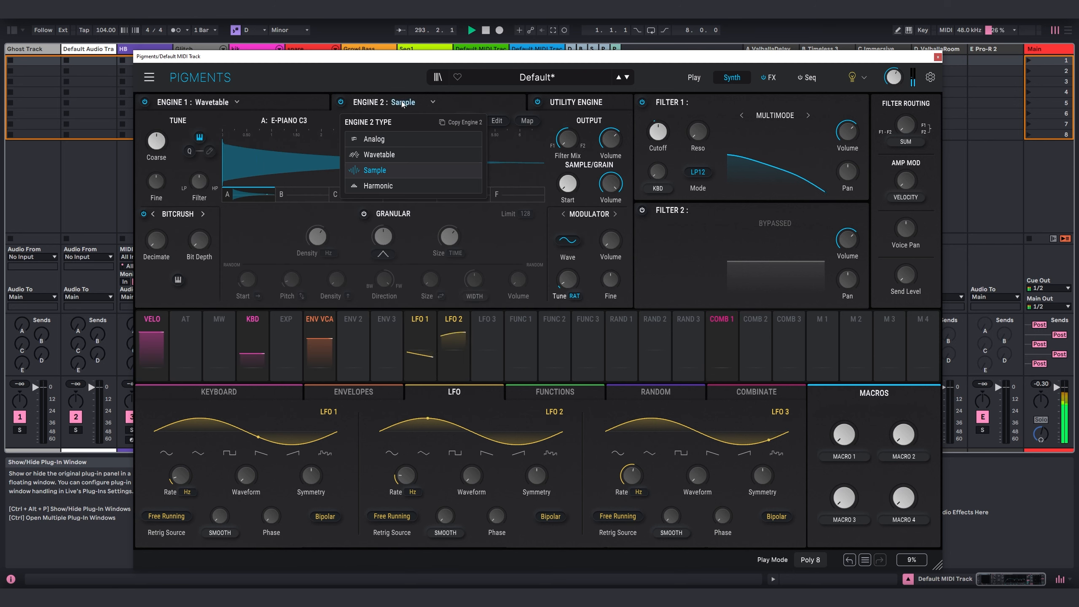
pyautogui.click(402, 104)
# - Load the Water Fountain sample from the Field Recordings category into Engine 2
pyautogui.click(310, 142)
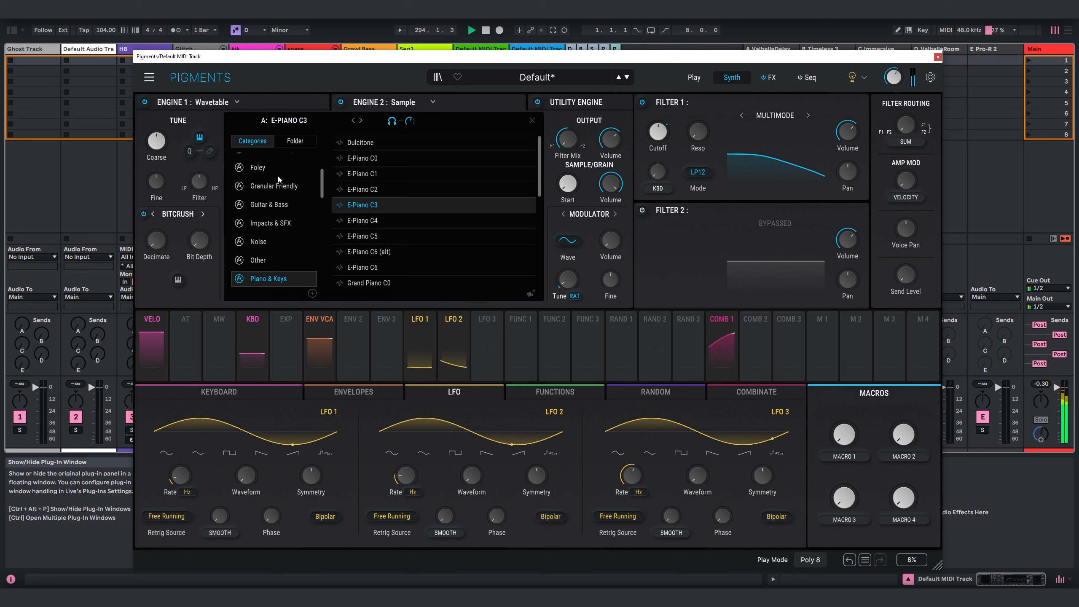
pyautogui.scroll(4, 279, 179)
pyautogui.click(271, 217)
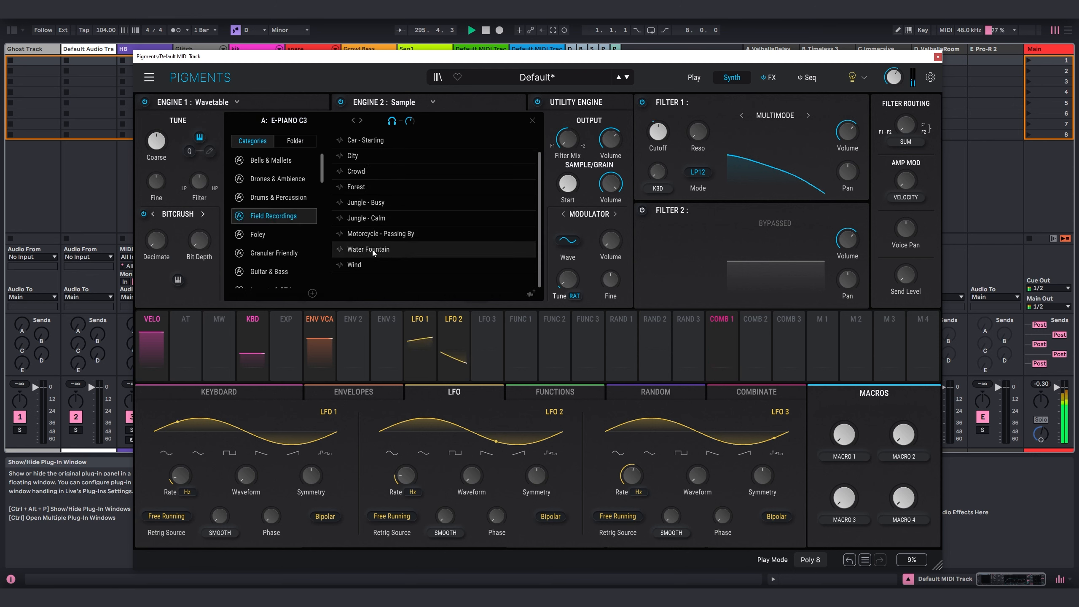
pyautogui.click(532, 120)
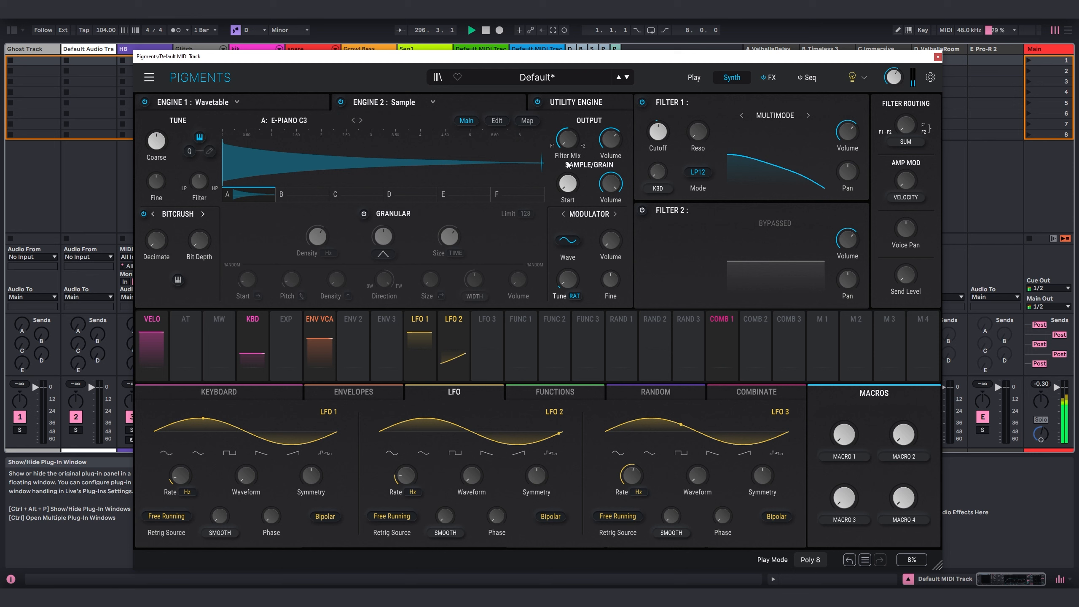
pyautogui.click(319, 134)
pyautogui.doubleClick(370, 240)
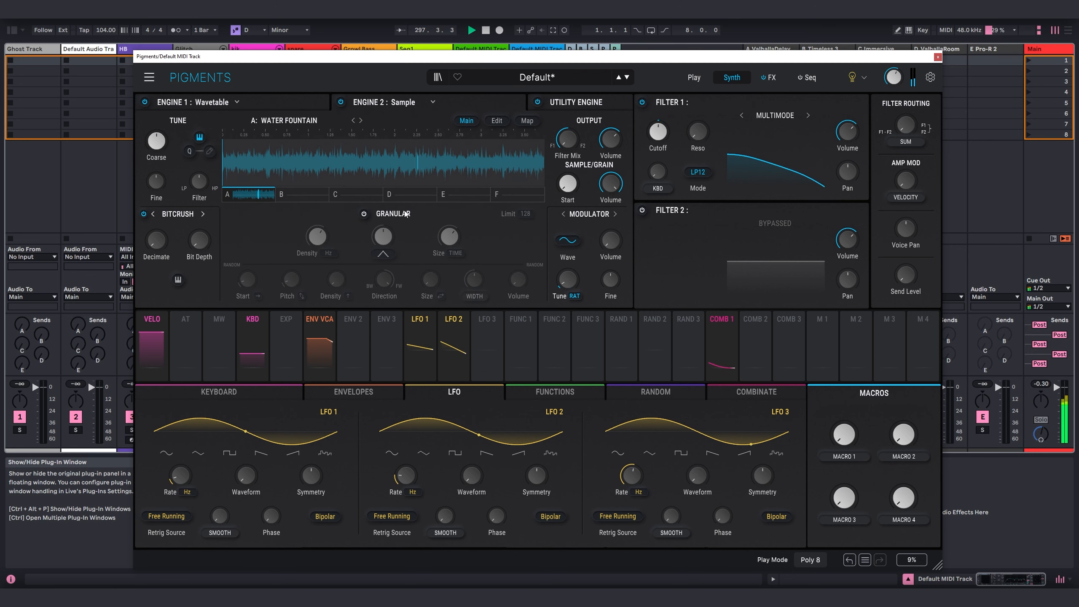
# - Enable granular playback in Engine 2 and modulate the sample's start position with Combinate 1
pyautogui.click(364, 213)
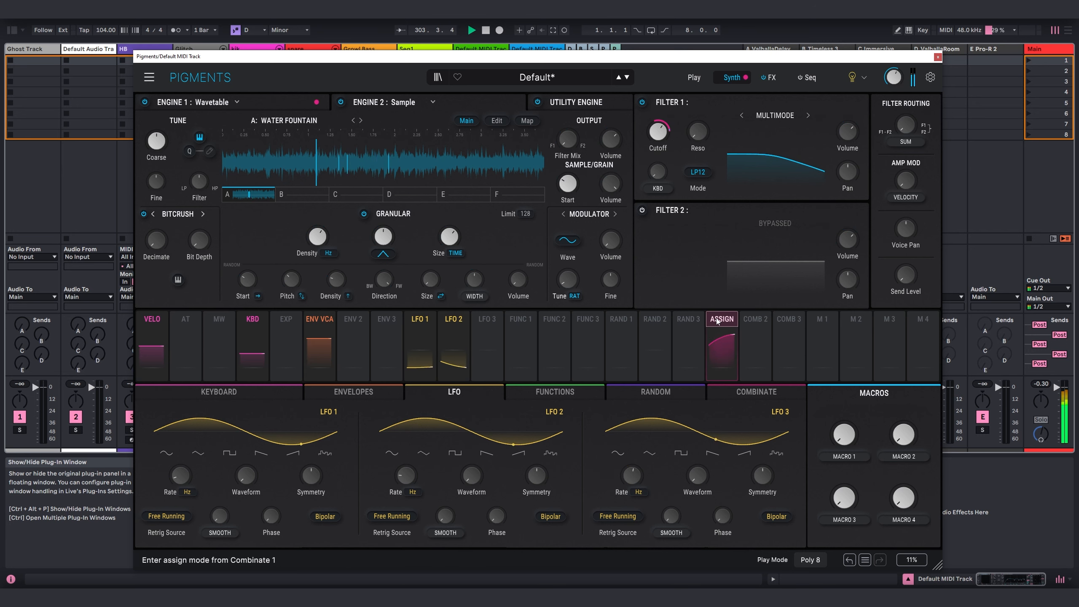
pyautogui.moveTo(719, 319); pyautogui.dragTo(587, 193)
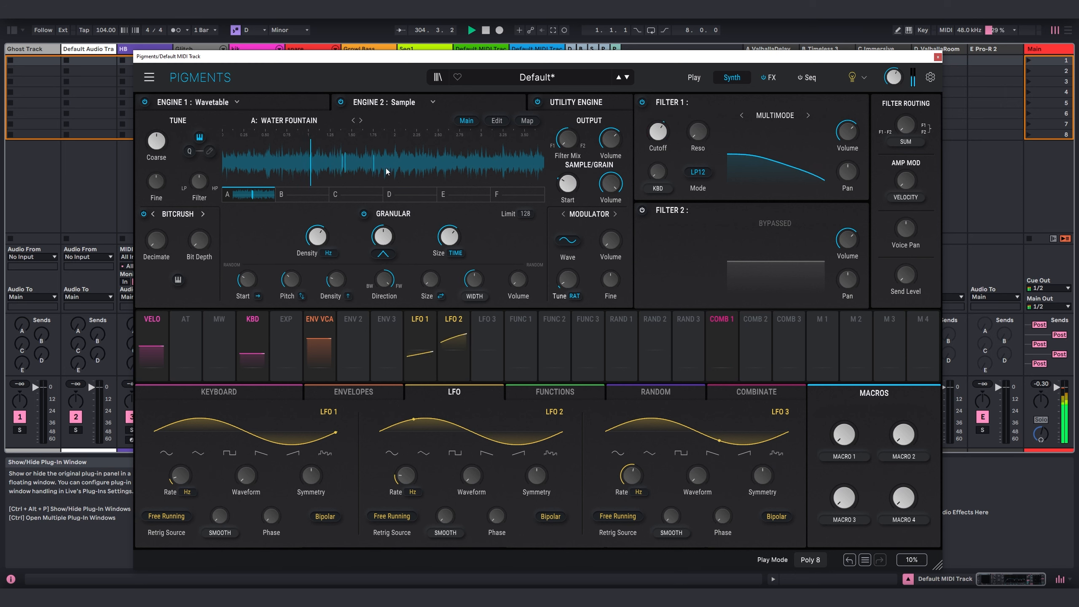
pyautogui.moveTo(577, 193)
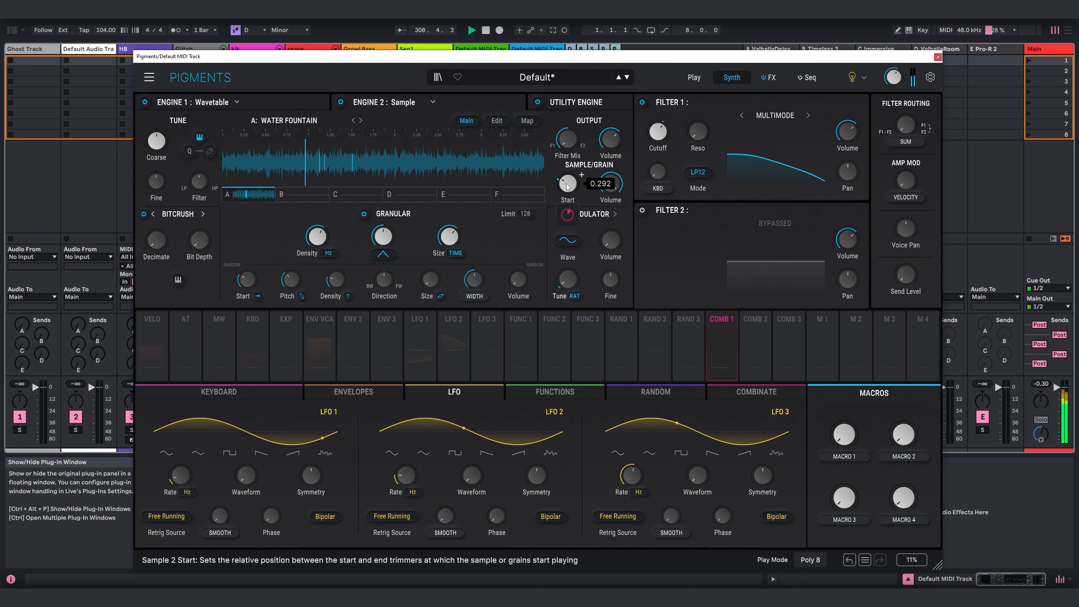
# - Turn on the Utility Engine's oscillator with a triangle waveform and an output of about -15 dB
pyautogui.click(579, 105)
pyautogui.click(144, 249)
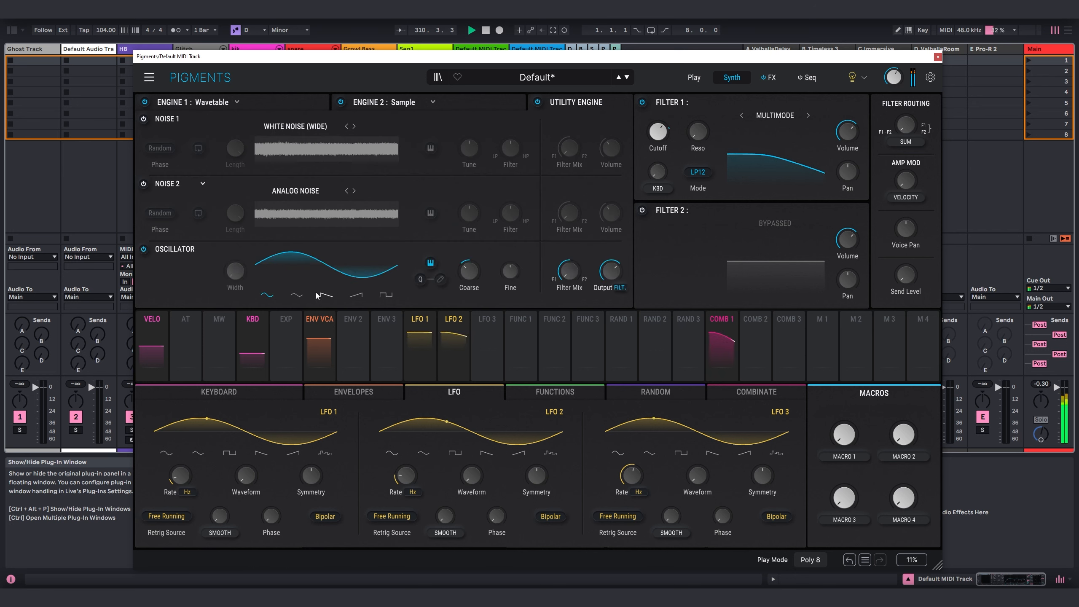
pyautogui.click(296, 295)
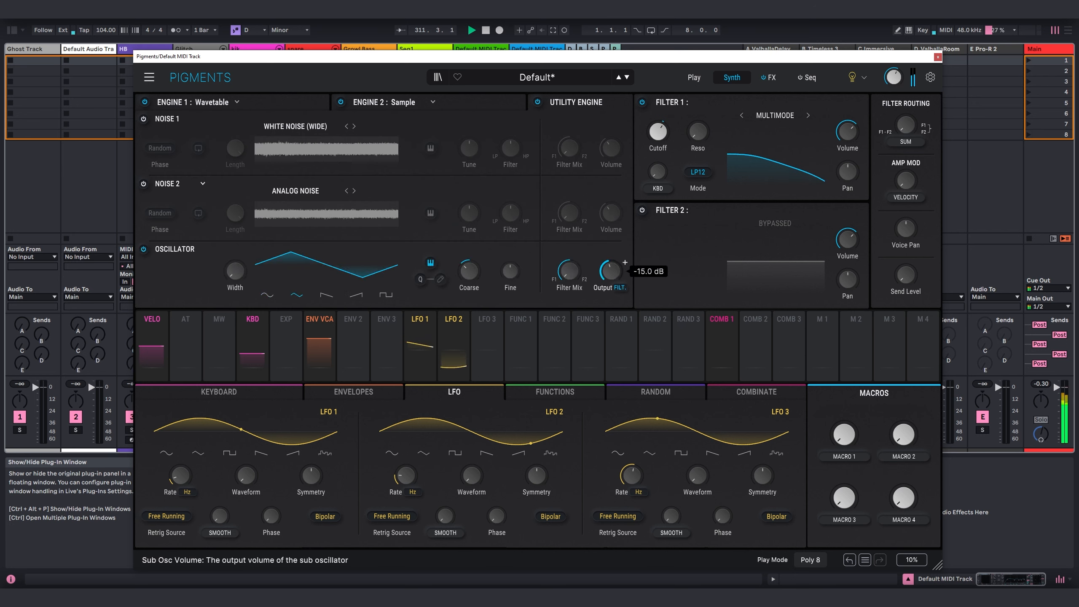
# - Assign Combinate 1 to Engine 1's Fold Mod and switch the wavetable display to the flat waveform view
pyautogui.click(237, 102)
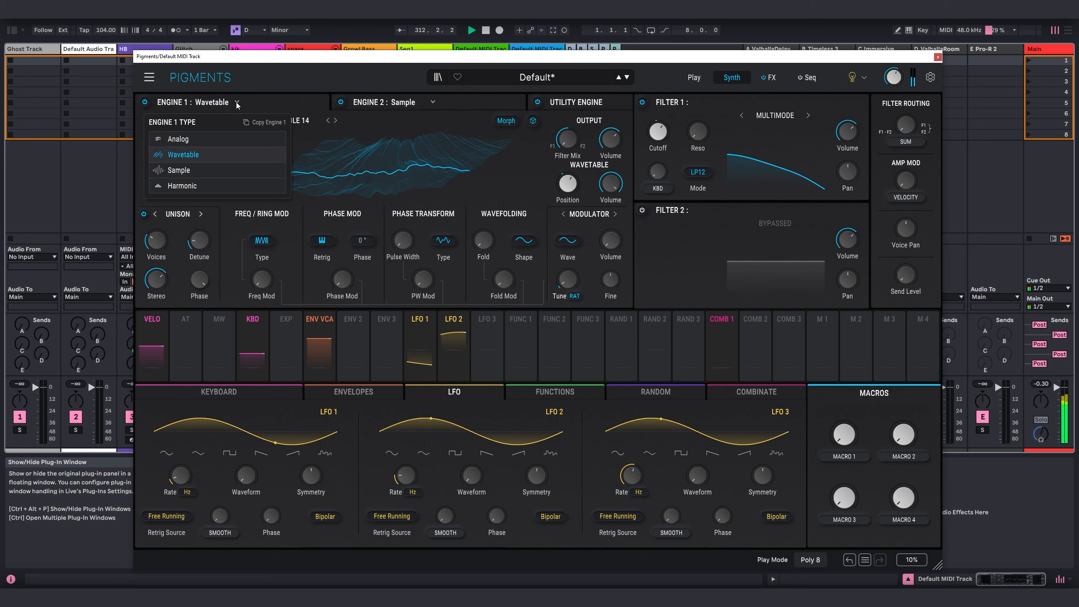
pyautogui.click(312, 105)
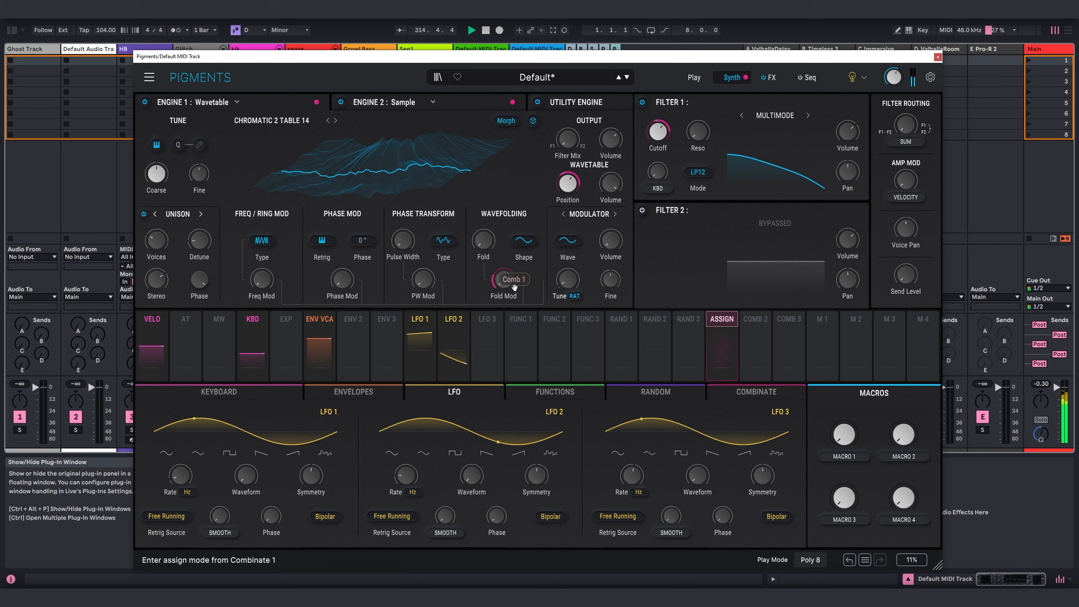
pyautogui.click(531, 123)
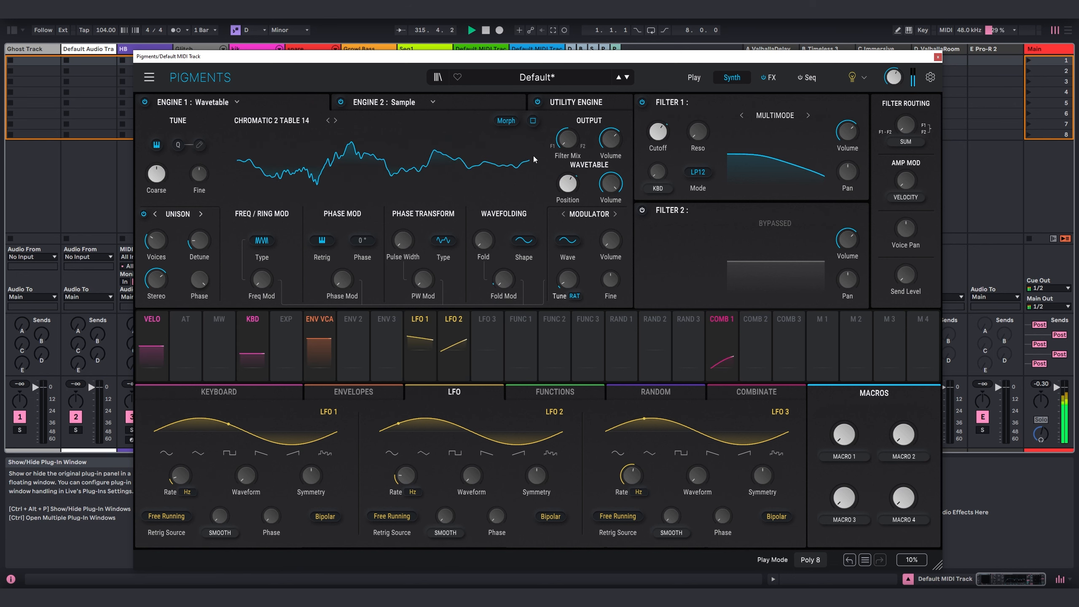
# - Modulate Engine 1's phase-transform pulse width with Combinate 1
pyautogui.click(721, 319)
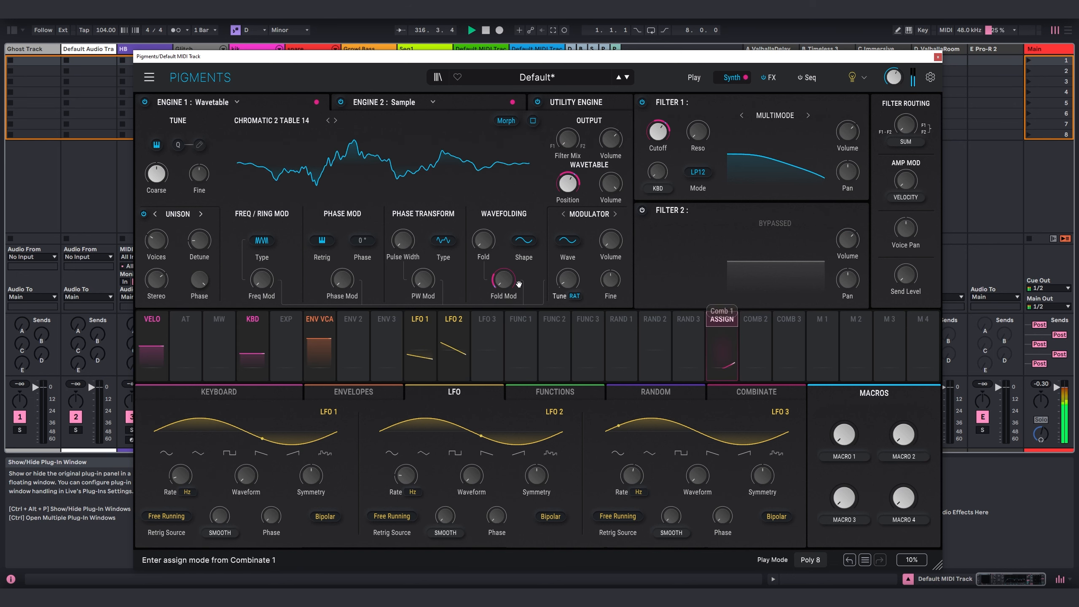
pyautogui.click(401, 241)
pyautogui.moveTo(402, 272); pyautogui.dragTo(402, 277)
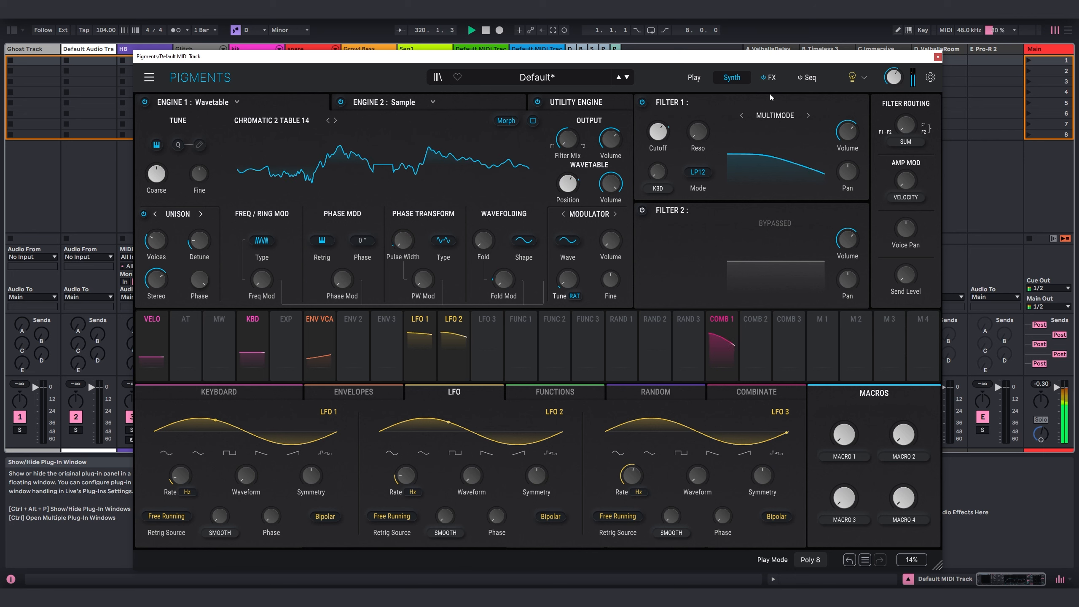
# - Remove the Delay and Reverb effects from the FX A chain
pyautogui.click(768, 77)
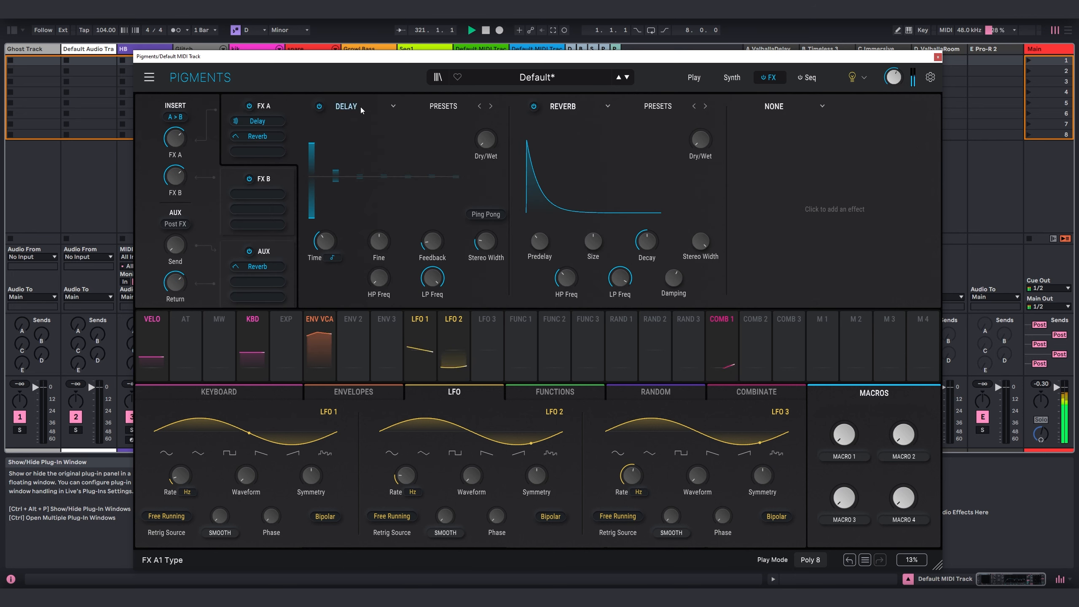
pyautogui.click(393, 107)
pyautogui.click(422, 141)
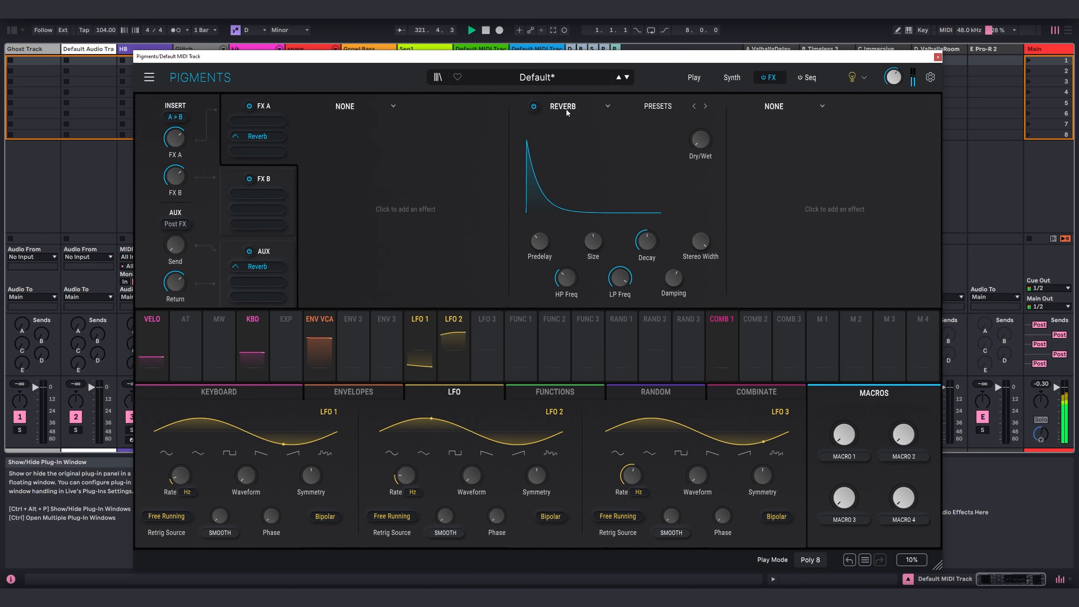
pyautogui.click(607, 106)
pyautogui.click(625, 141)
# - Add a Multiband compressor to FX A's first slot, with a mid-high crossover of about 7086 Hz and a reduced amount
pyautogui.click(335, 108)
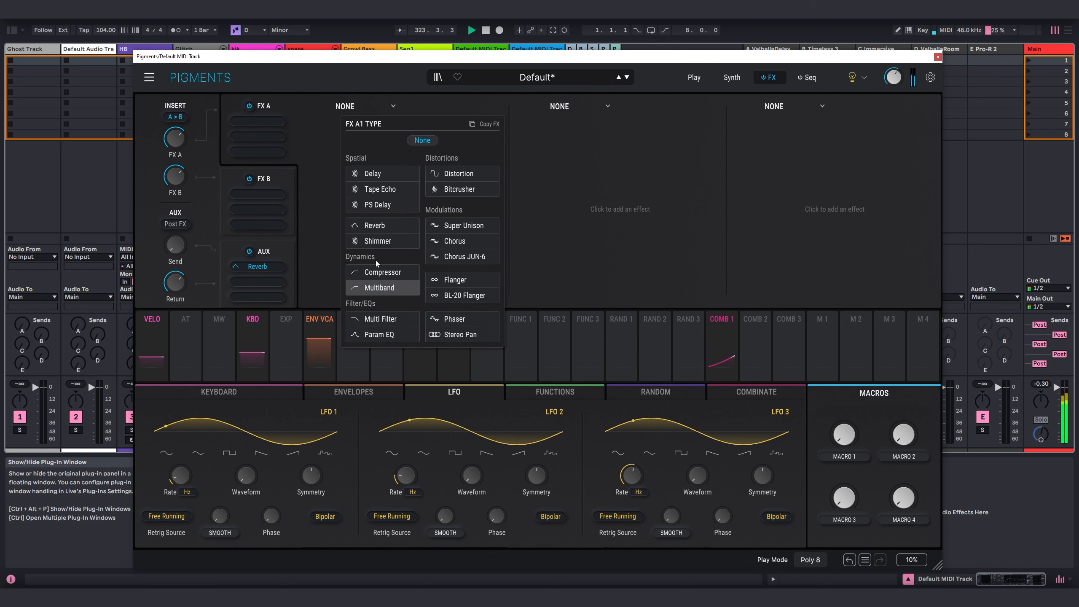
pyautogui.click(378, 288)
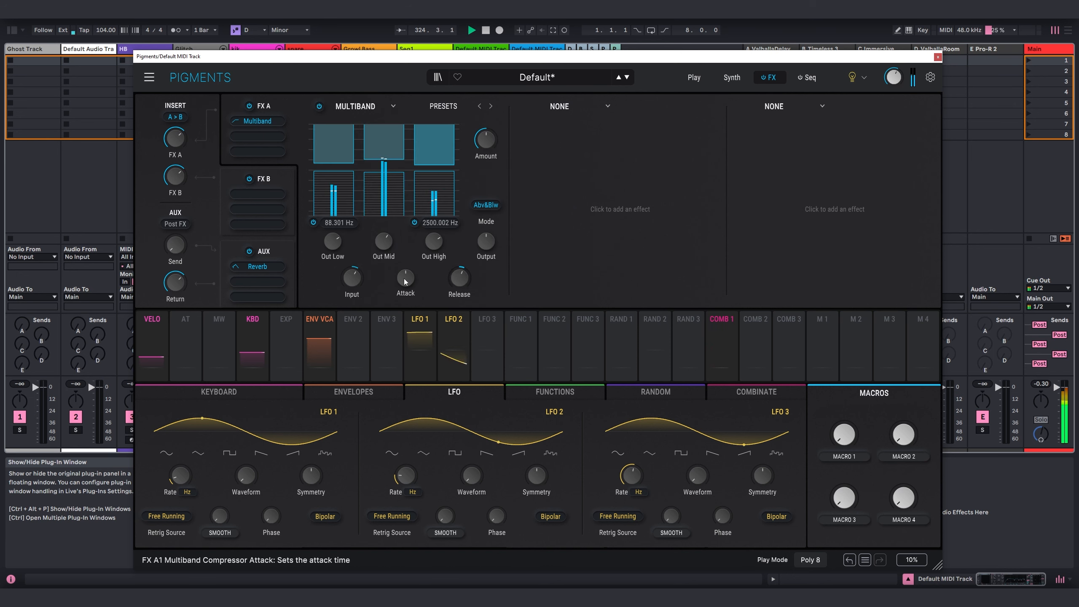
pyautogui.moveTo(484, 242); pyautogui.dragTo(484, 235)
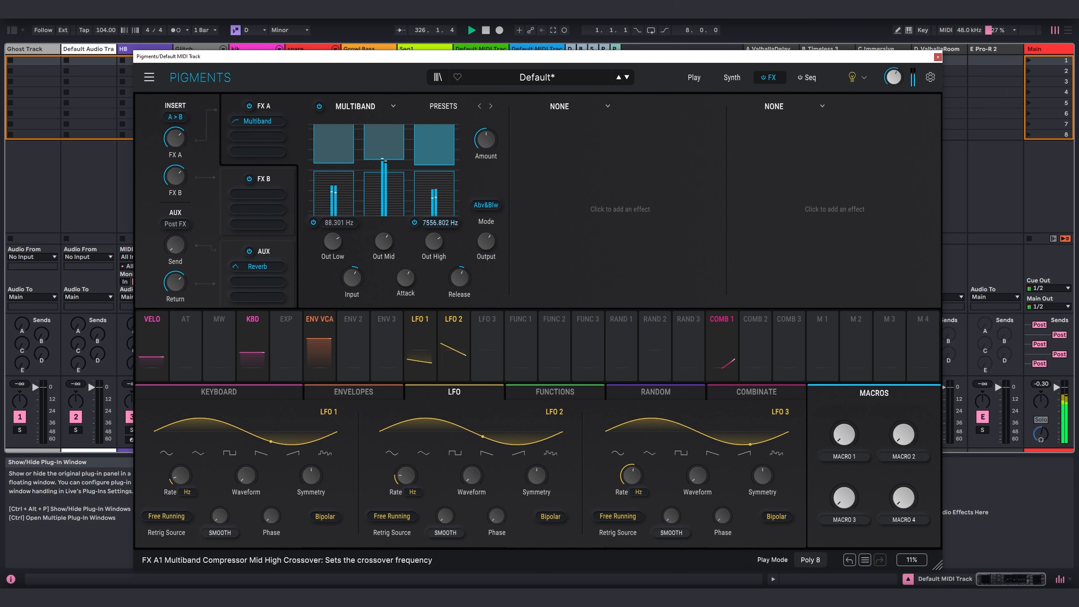
pyautogui.moveTo(485, 140); pyautogui.dragTo(485, 155)
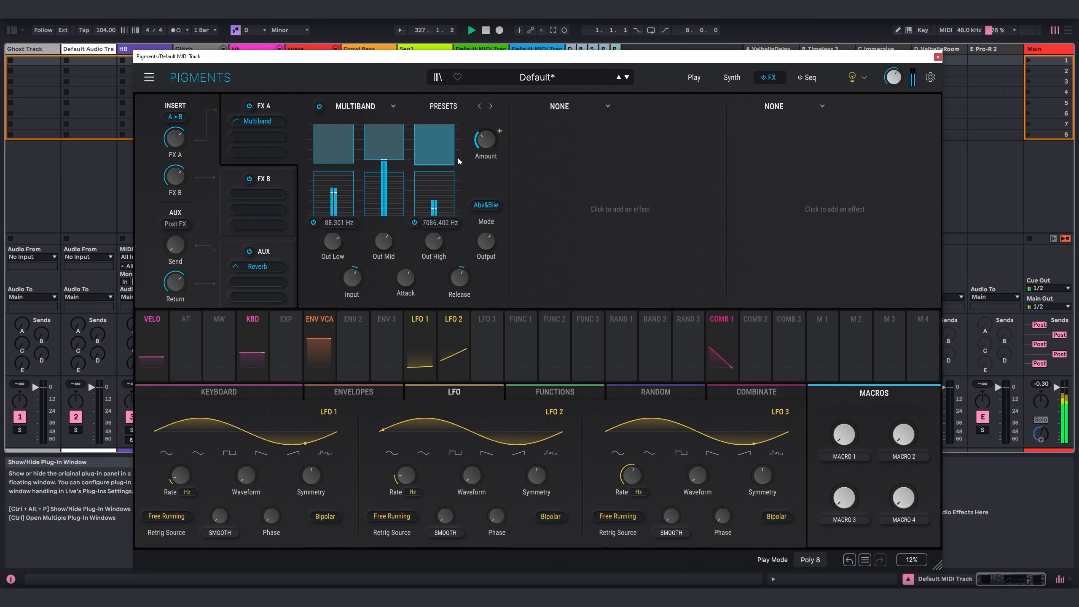
# - Add a Bitcrusher to FX A's second slot, adjust its downsampling and modulate it with LFO 1
pyautogui.click(567, 110)
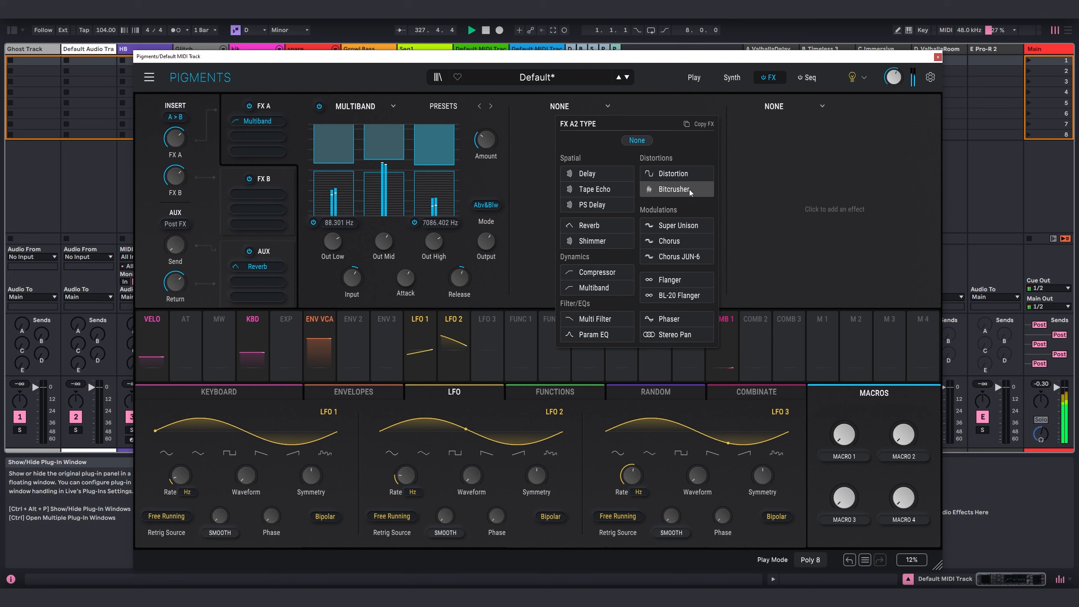
pyautogui.click(656, 189)
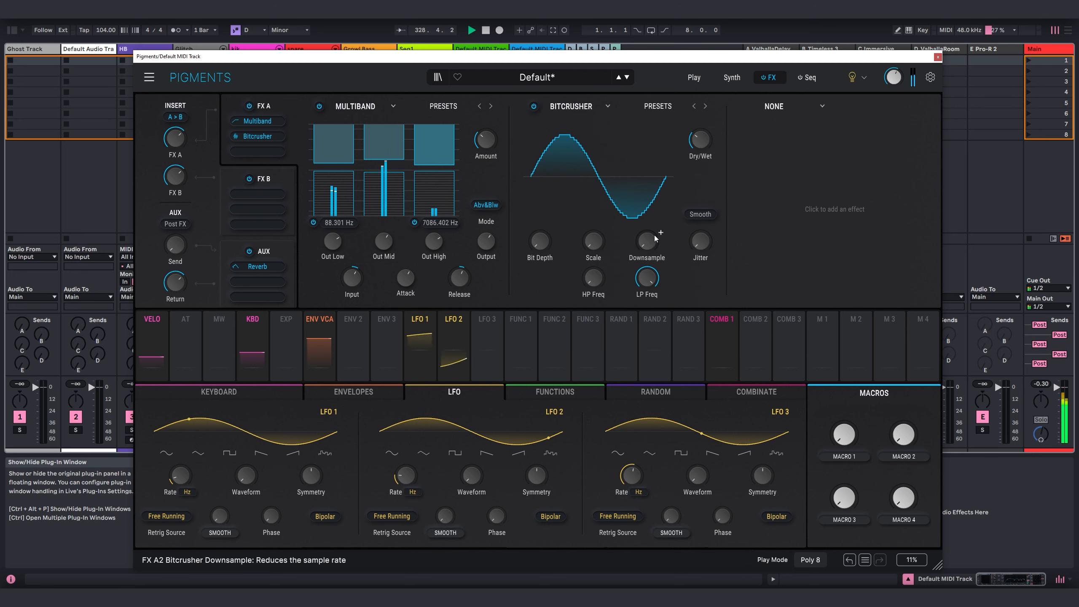
pyautogui.moveTo(660, 232); pyautogui.dragTo(660, 259)
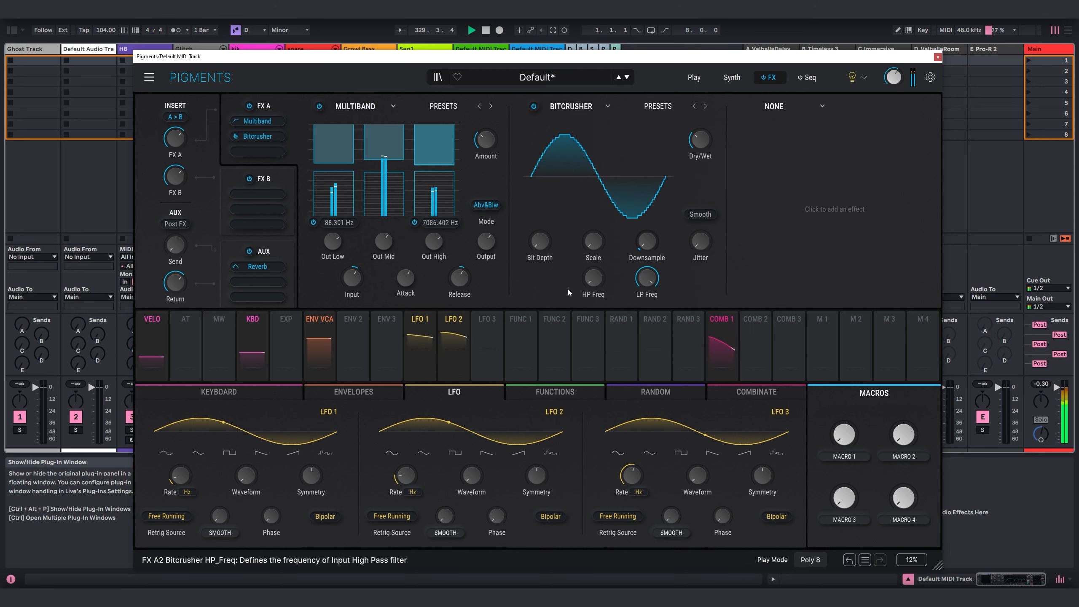
pyautogui.moveTo(426, 318); pyautogui.dragTo(651, 246)
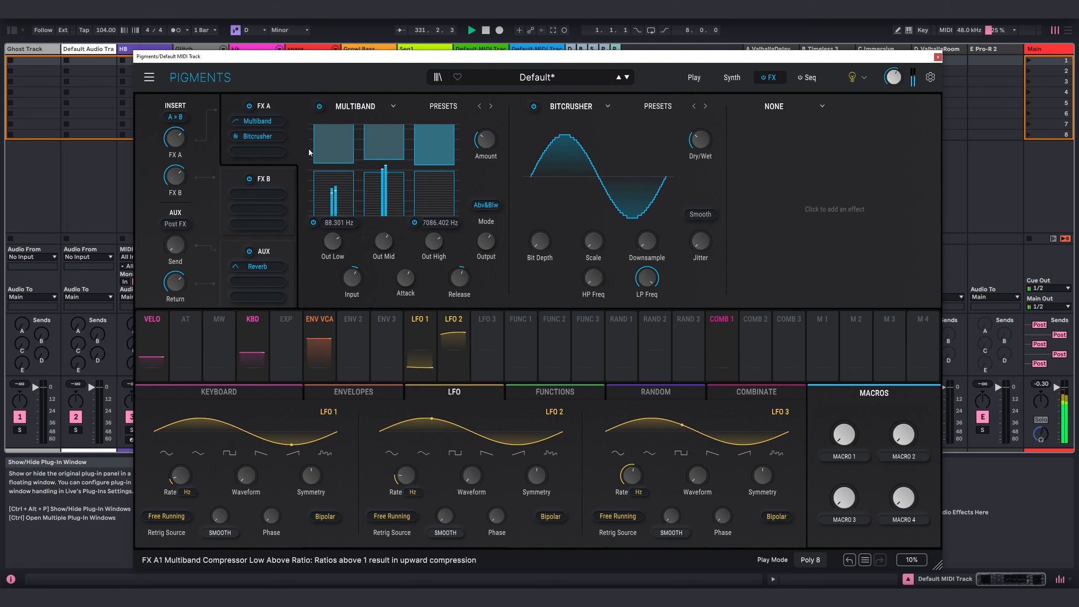
# - Add a Delay to FX B's first slot, load its Ping-Pong preset and use a 39 % dry/wet mix
pyautogui.click(263, 183)
pyautogui.click(375, 108)
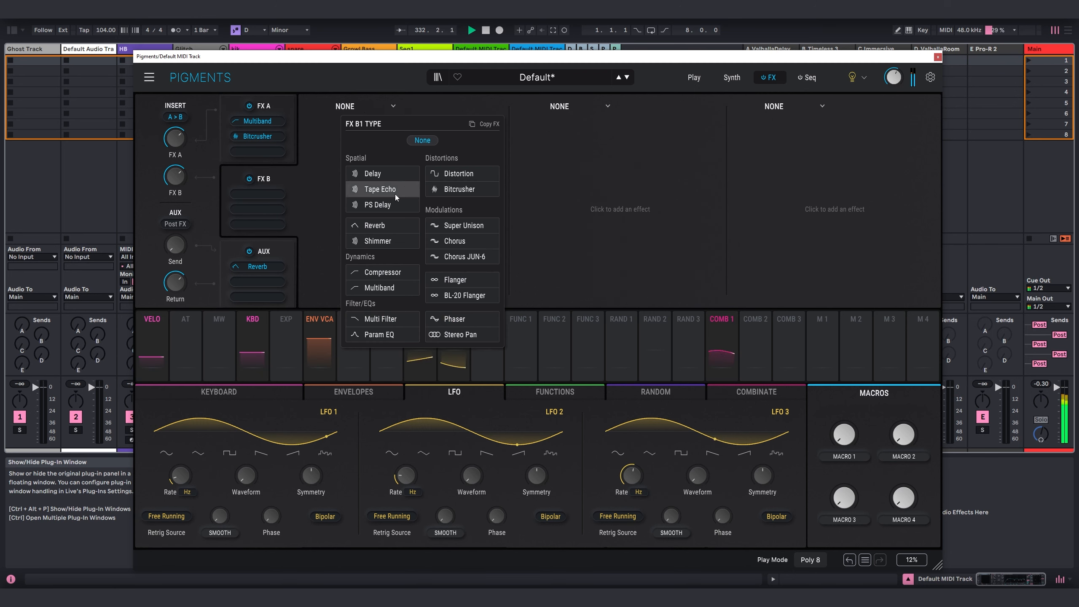
pyautogui.click(373, 174)
pyautogui.click(437, 107)
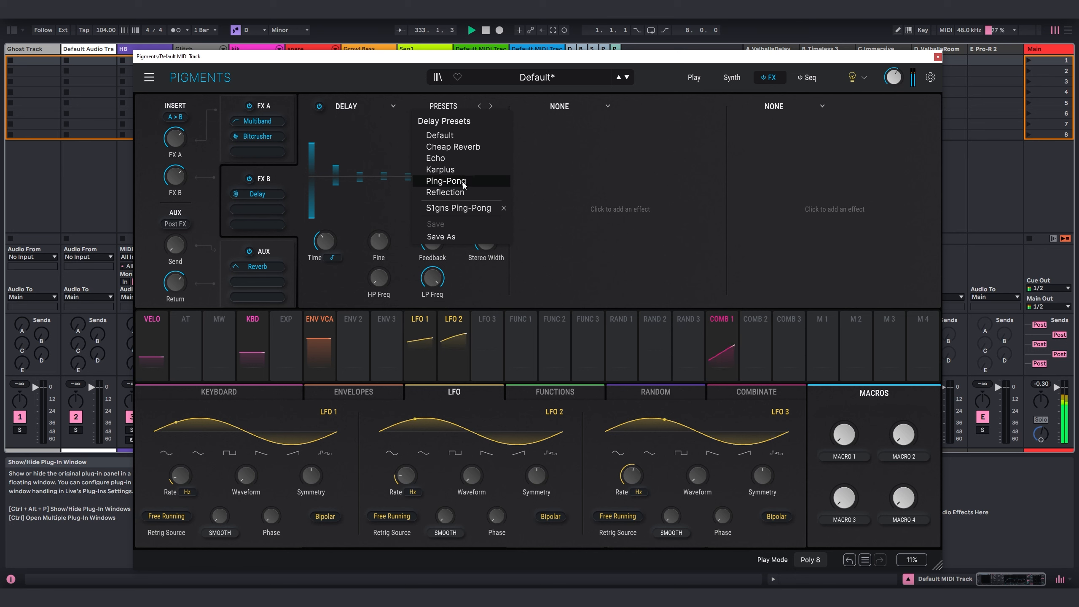
pyautogui.click(446, 181)
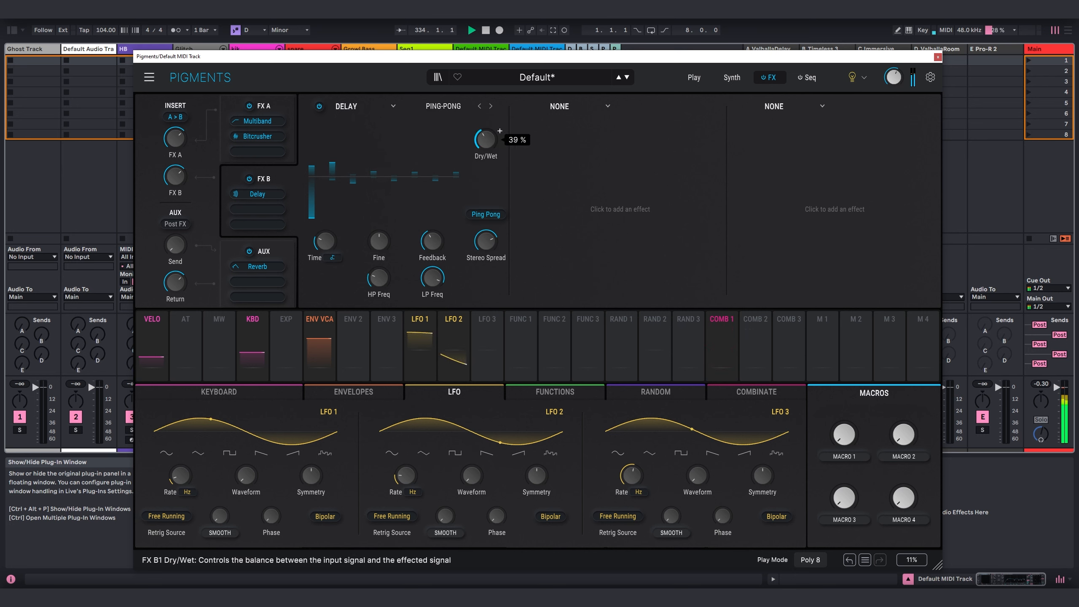
# - Add a Reverb to FX B's second slot, load the S1gns Verb preset and use a 60 % dry/wet mix
pyautogui.click(558, 109)
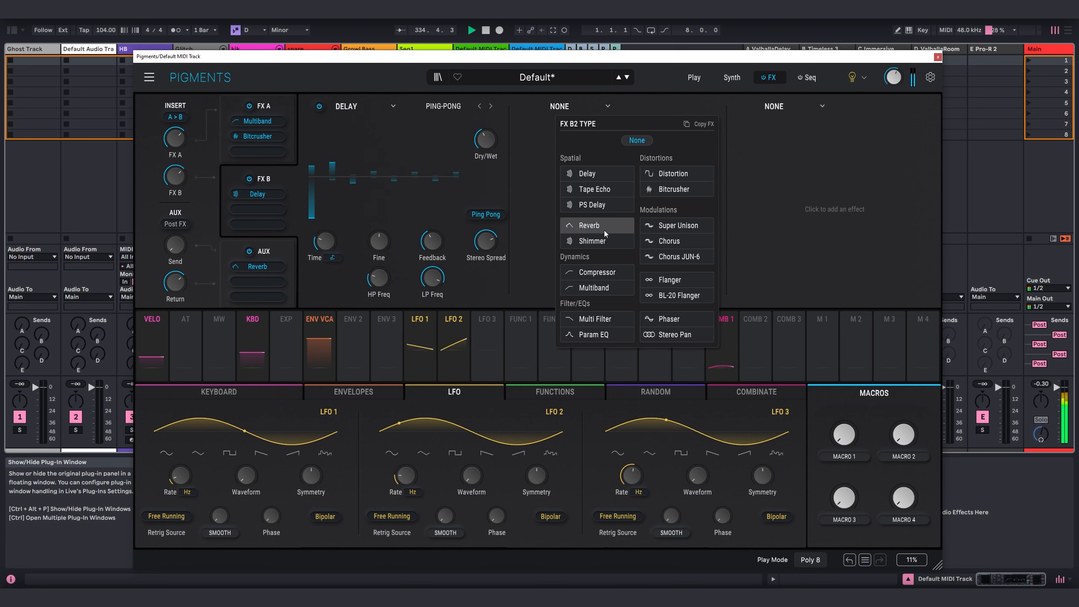
pyautogui.click(594, 238)
pyautogui.click(657, 105)
pyautogui.click(665, 208)
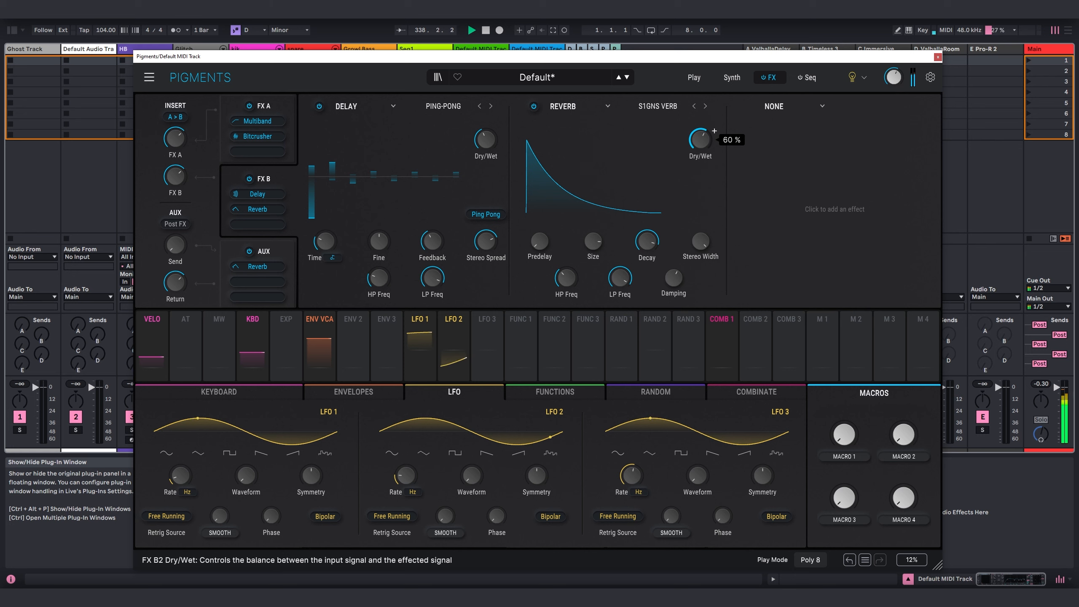
# - Add a Shimmer to FX B's third slot, load the S1gns Shimmer preset and reduce its dry/wet mix
pyautogui.click(776, 106)
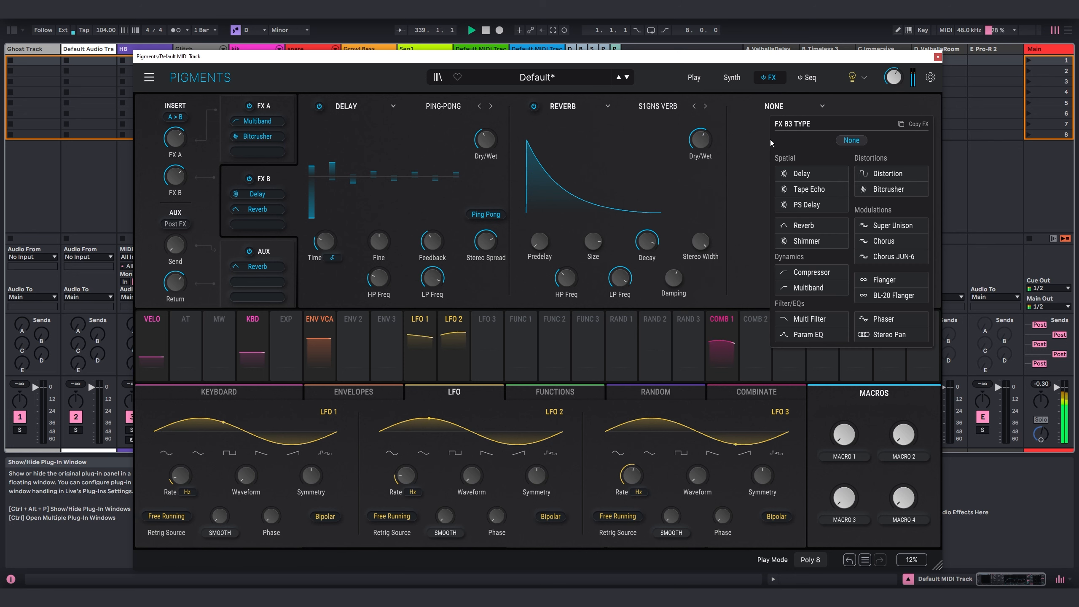
pyautogui.click(812, 242)
pyautogui.click(872, 106)
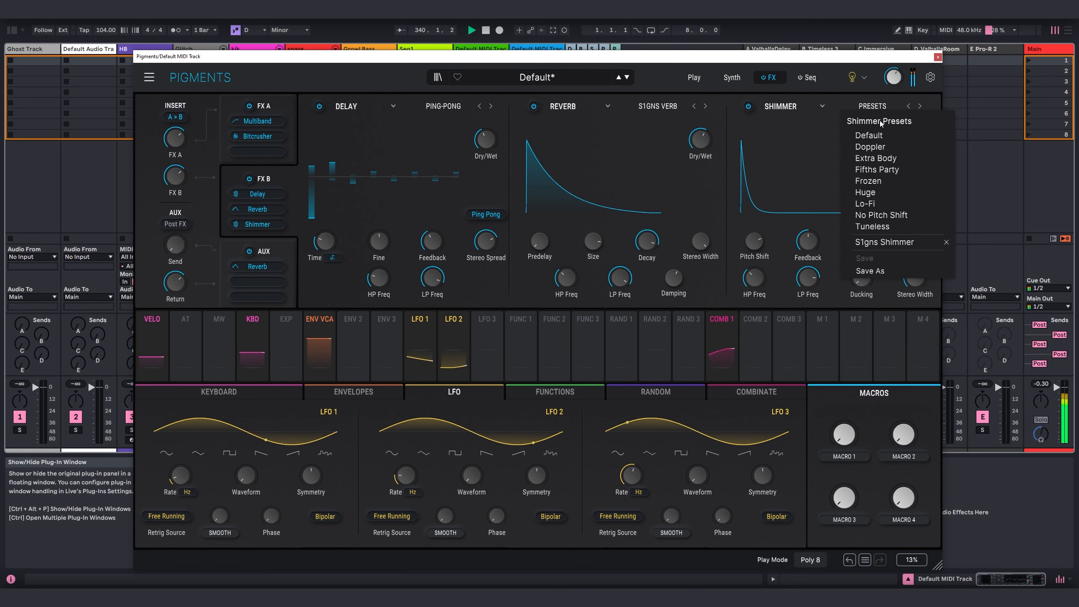
pyautogui.click(909, 189)
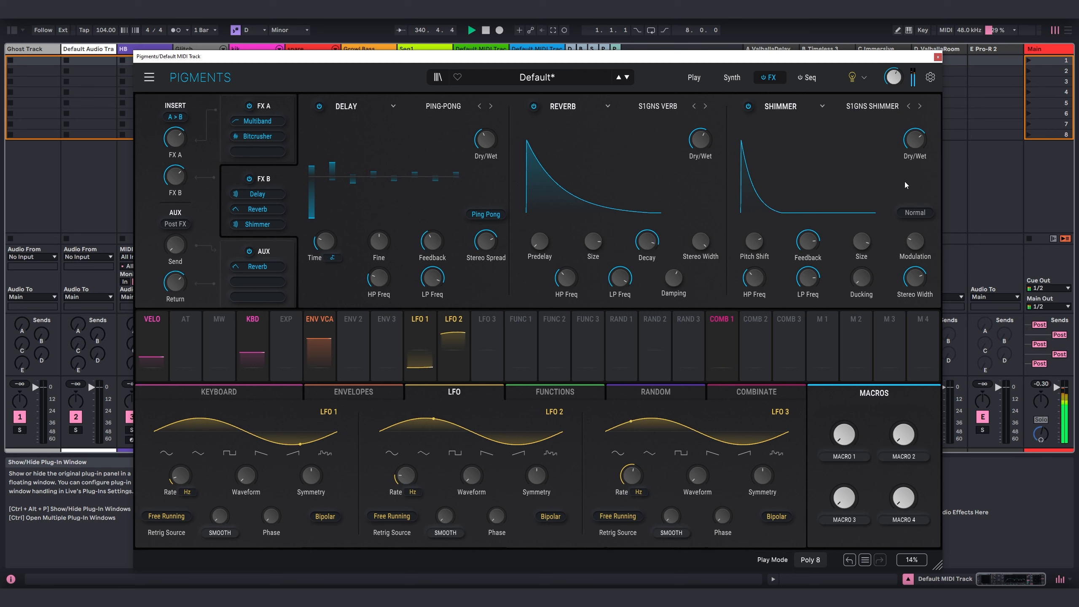
pyautogui.moveTo(928, 131)
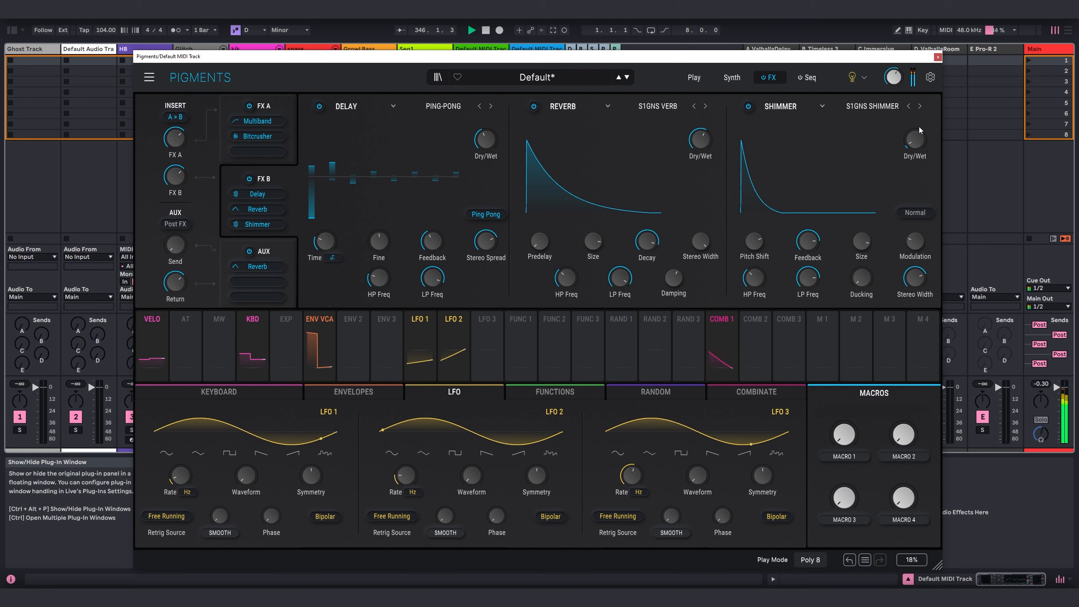
# - Fine-tune the Filter 1 cutoff and Combinate 1's amount, and check the Engine 2 and Utility Engine settings
pyautogui.click(735, 76)
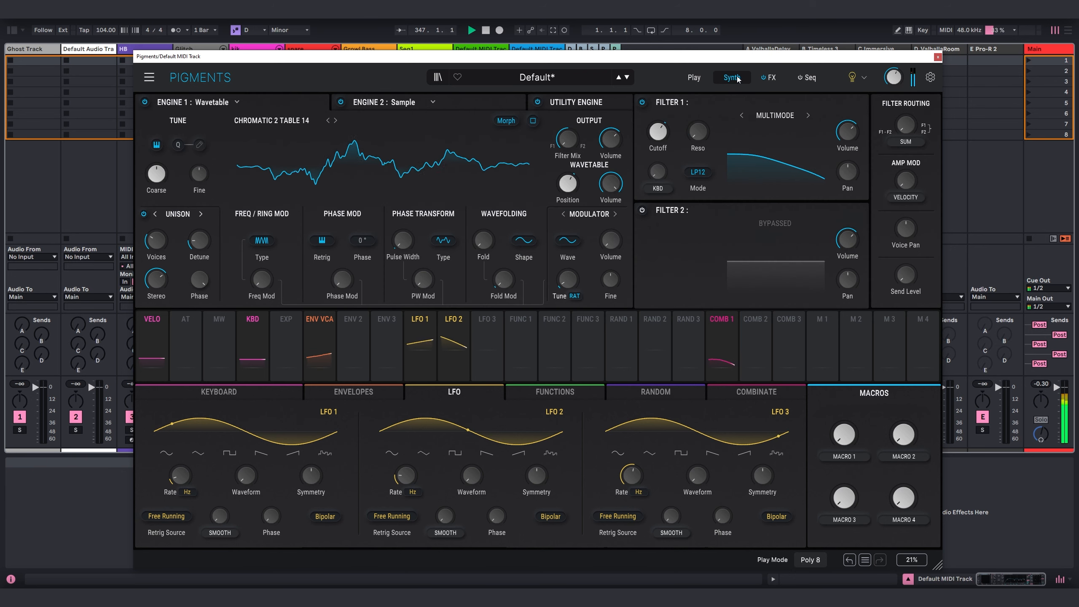
pyautogui.moveTo(658, 163); pyautogui.dragTo(658, 156)
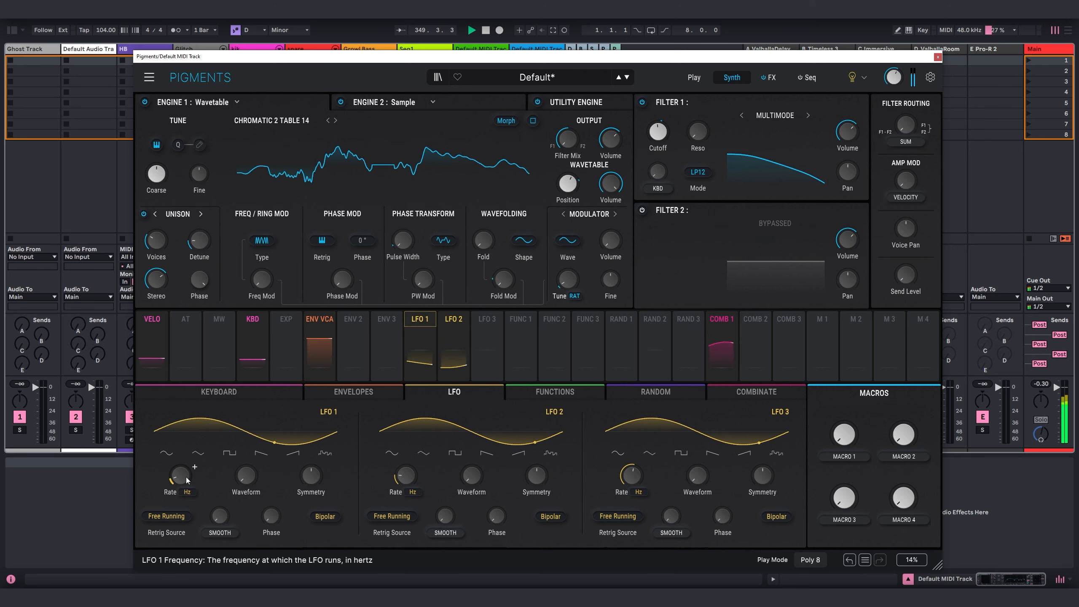
pyautogui.click(722, 344)
pyautogui.moveTo(328, 523); pyautogui.dragTo(328, 544)
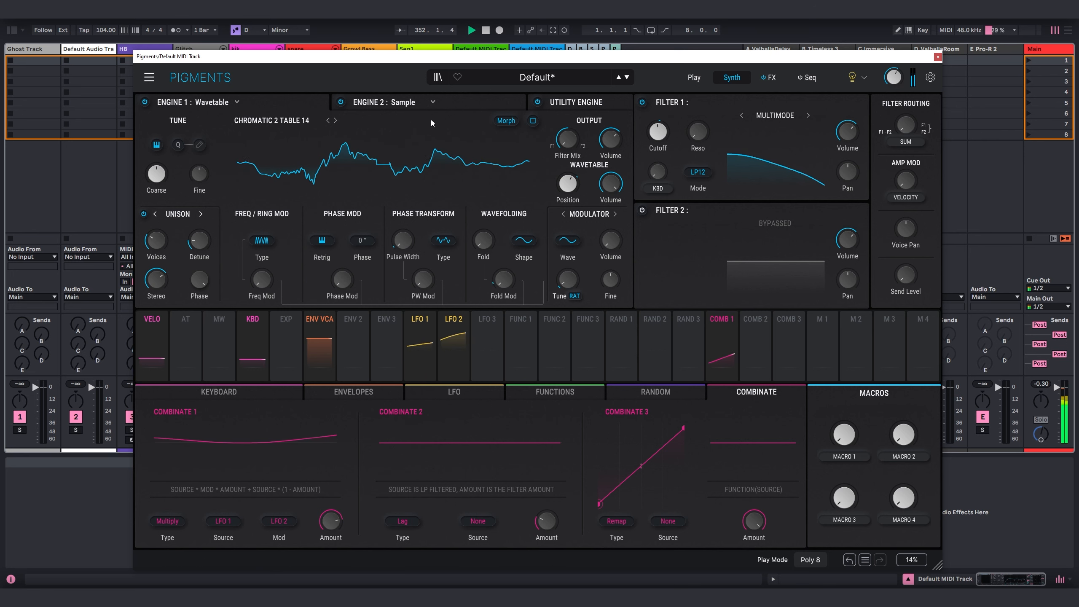
pyautogui.click(466, 100)
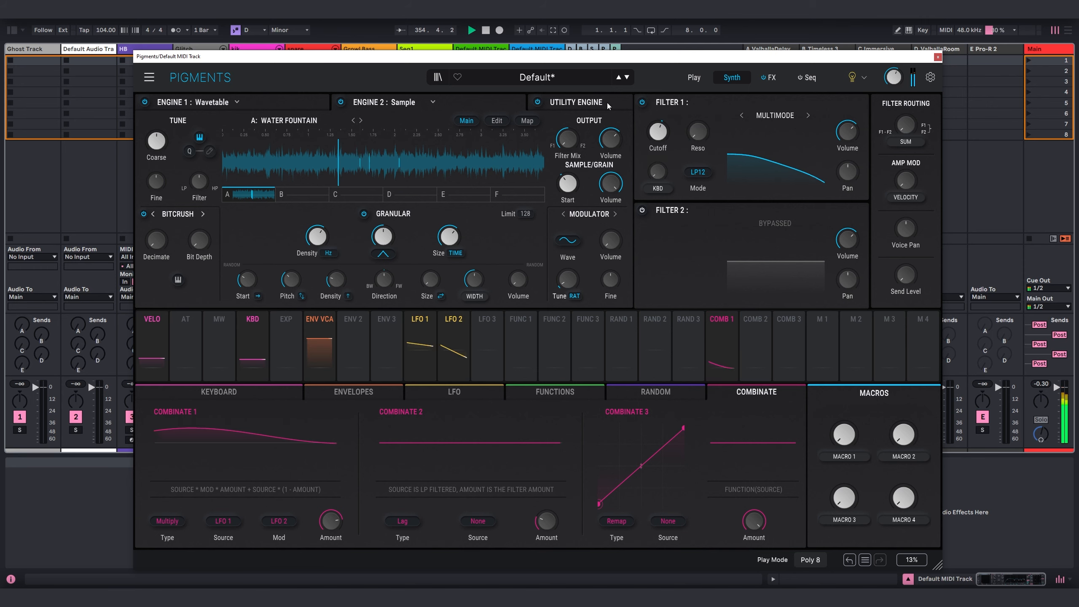
pyautogui.click(590, 103)
# - Close the Pigments window and raise its track's sends to returns A and E
pyautogui.click(937, 58)
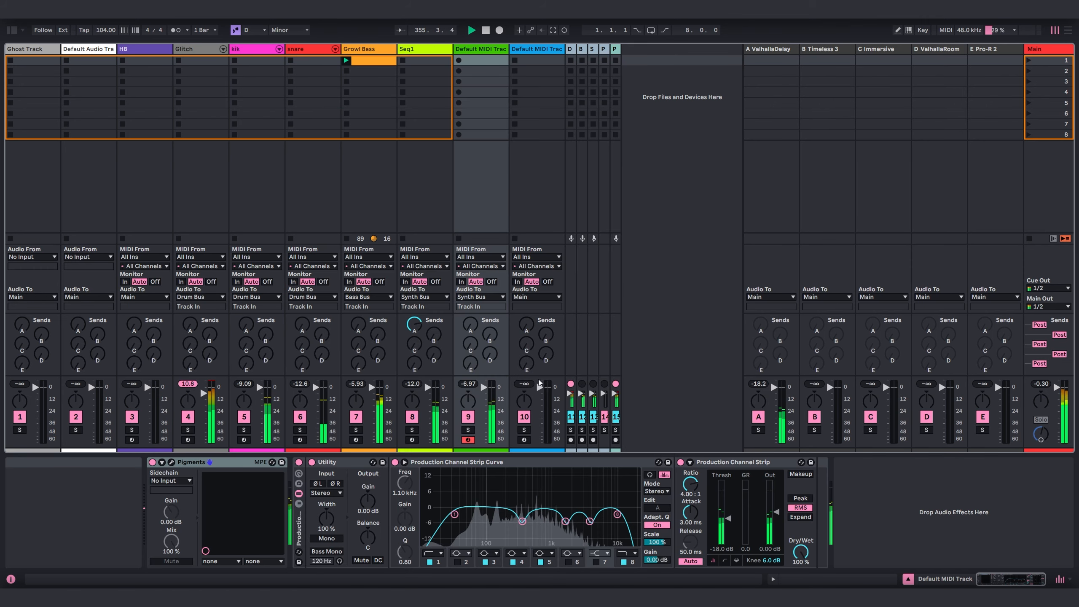
pyautogui.moveTo(471, 363); pyautogui.dragTo(470, 293)
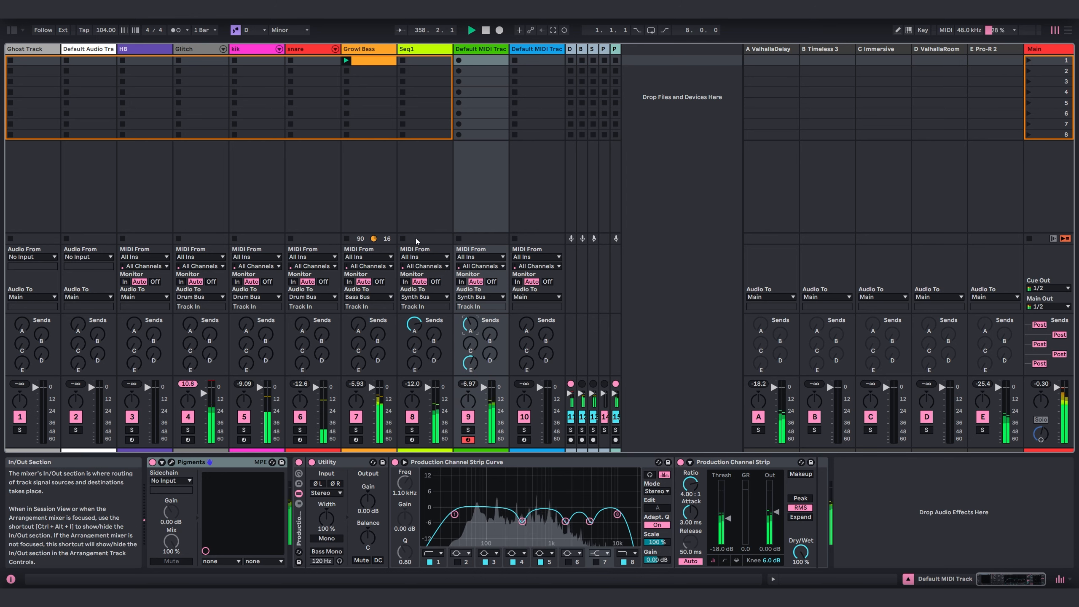
# - Review the device chains of the Glitch, kik, snare and Growl Bass tracks, including the bass's Phase Plant patch
pyautogui.click(193, 51)
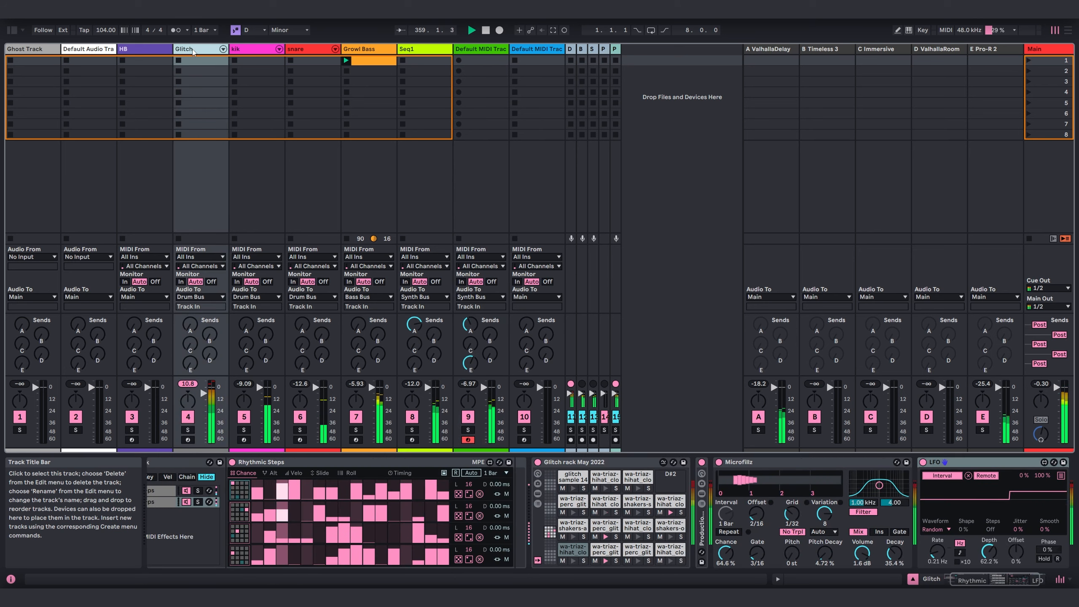
pyautogui.click(1007, 578)
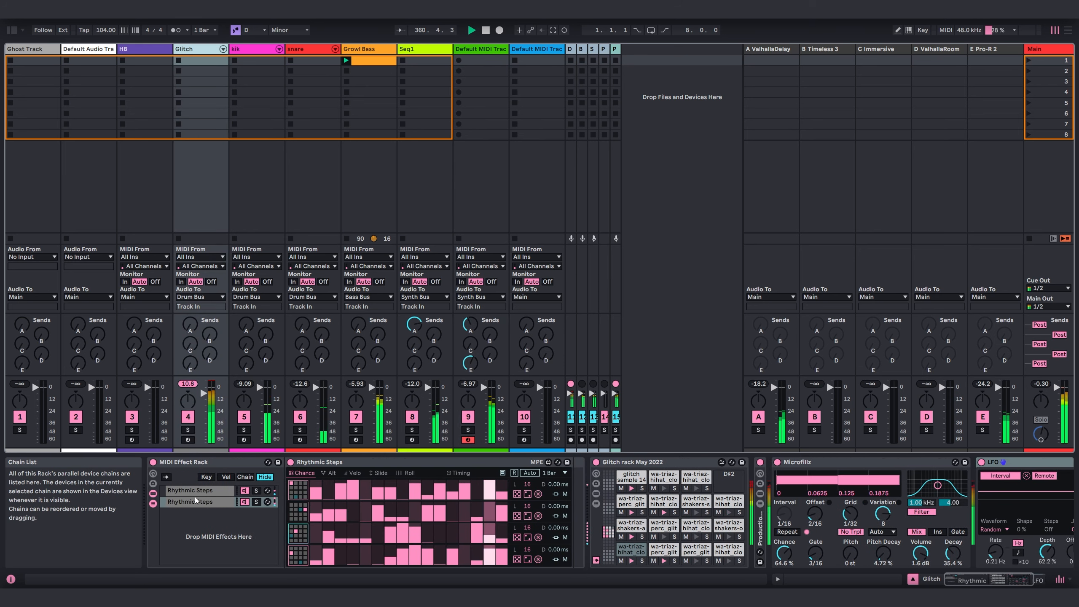
pyautogui.click(253, 51)
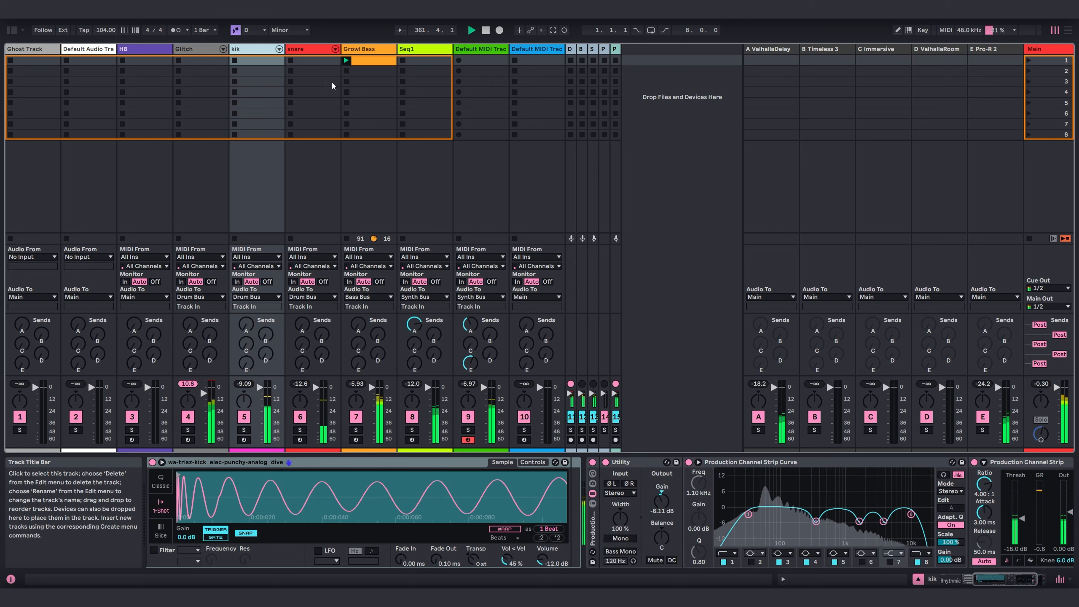
pyautogui.click(312, 51)
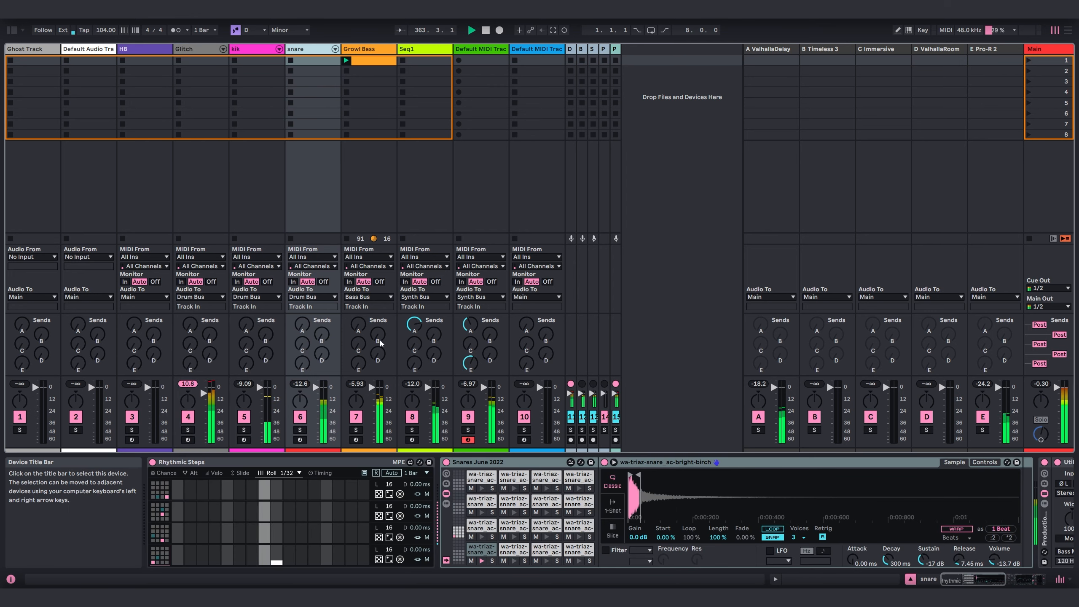
pyautogui.click(369, 50)
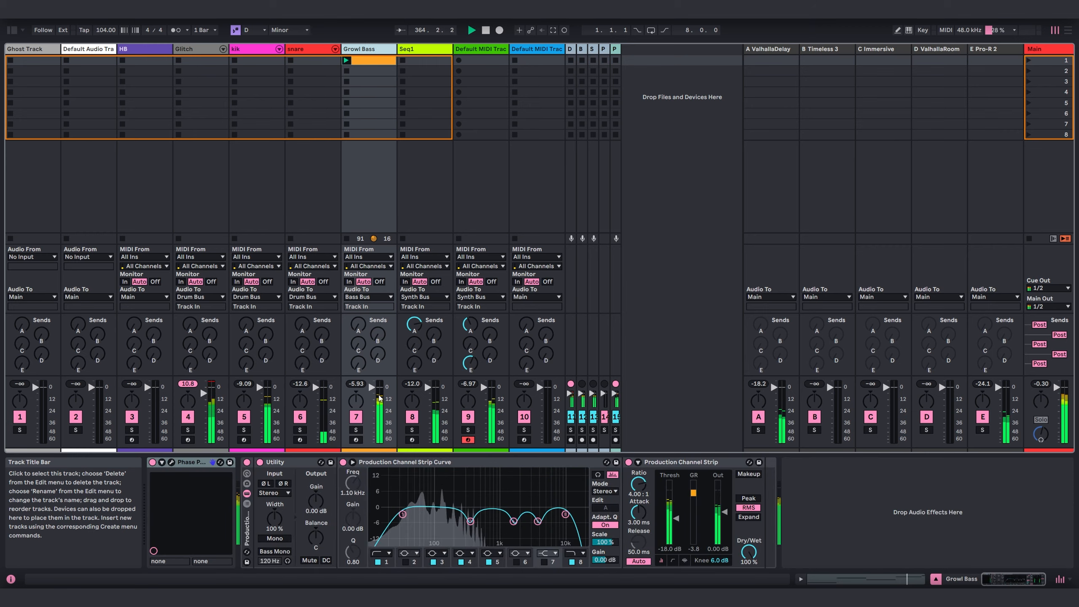
pyautogui.click(171, 462)
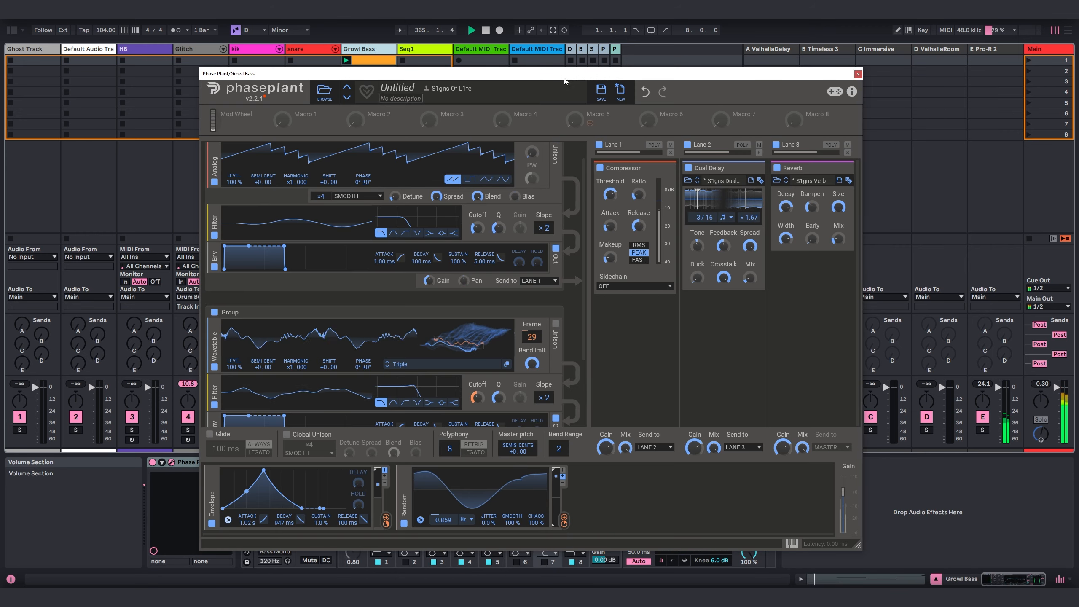
pyautogui.moveTo(548, 75); pyautogui.dragTo(548, 68)
pyautogui.click(857, 66)
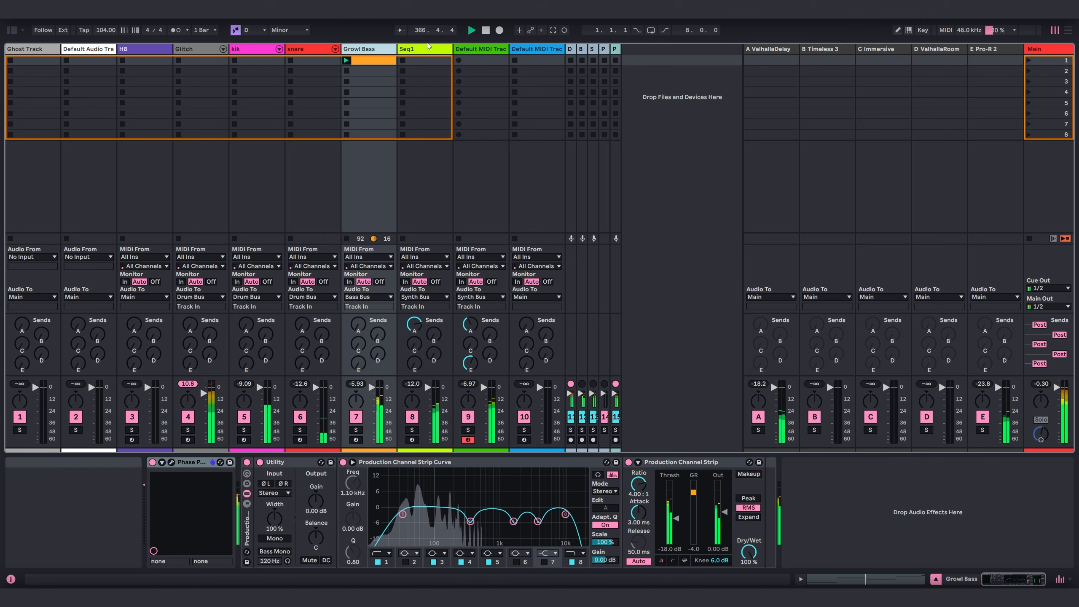
# - Examine the Seq1 track's Rhythmic Steps rack, its MIDI and LFO devices, and the Vital patch
pyautogui.click(402, 202)
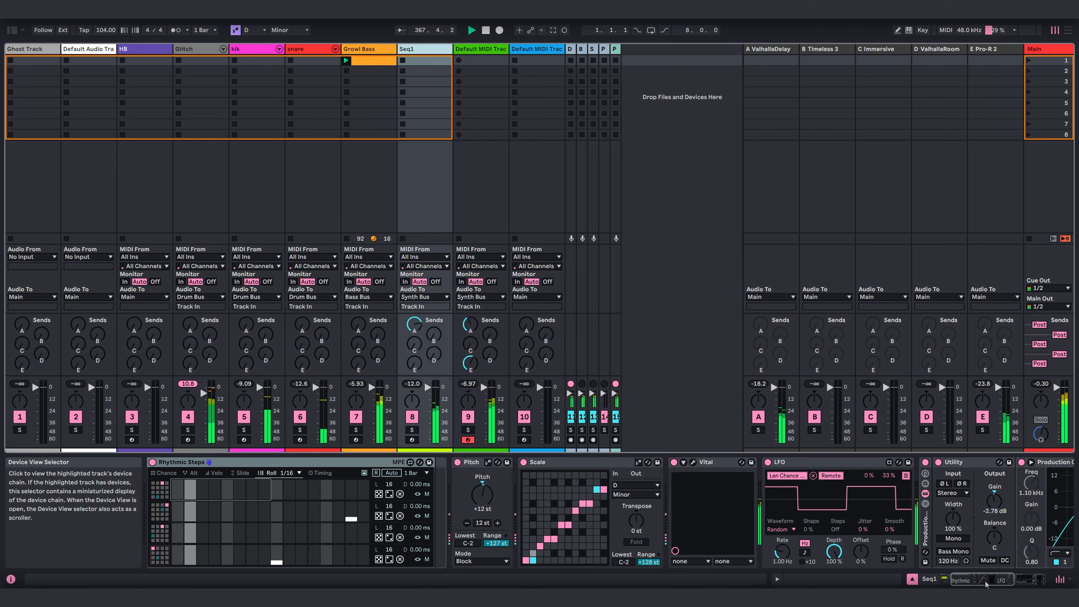
pyautogui.moveTo(980, 579); pyautogui.dragTo(961, 579)
pyautogui.click(202, 494)
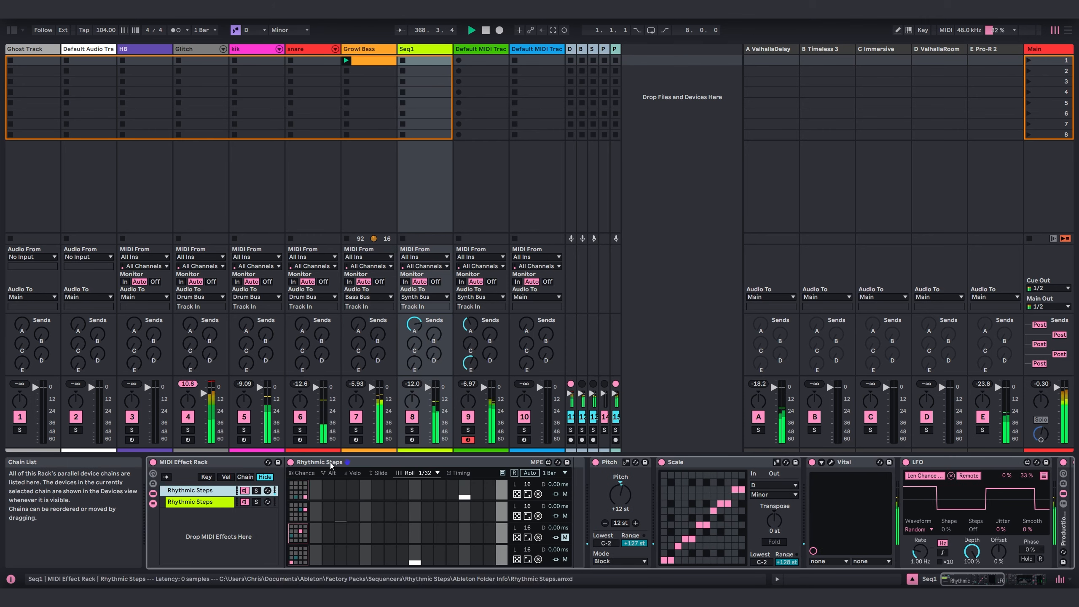
pyautogui.click(301, 473)
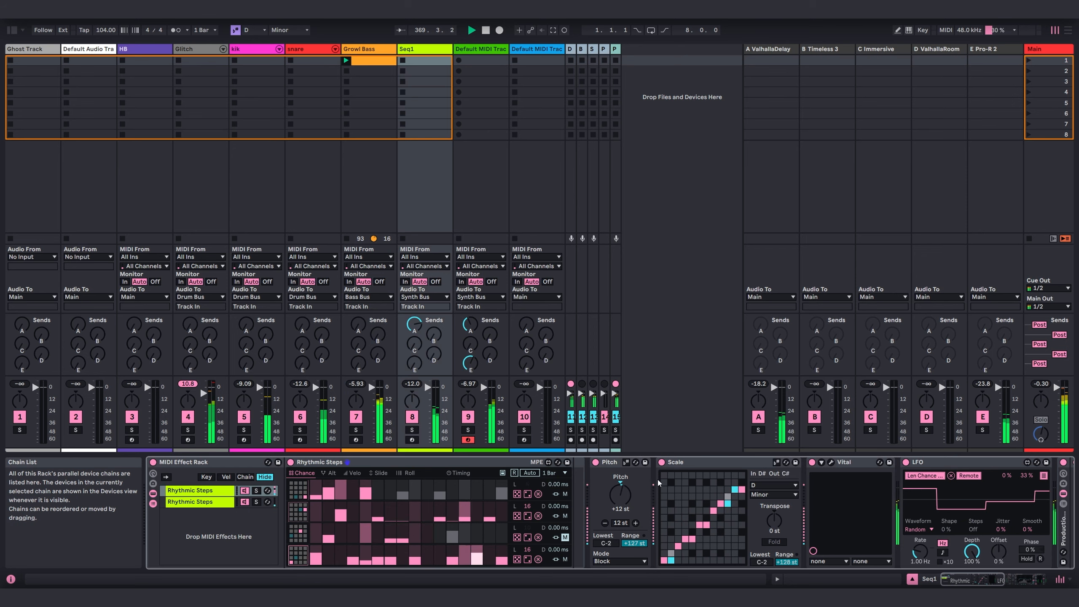
pyautogui.moveTo(961, 579); pyautogui.dragTo(1003, 579)
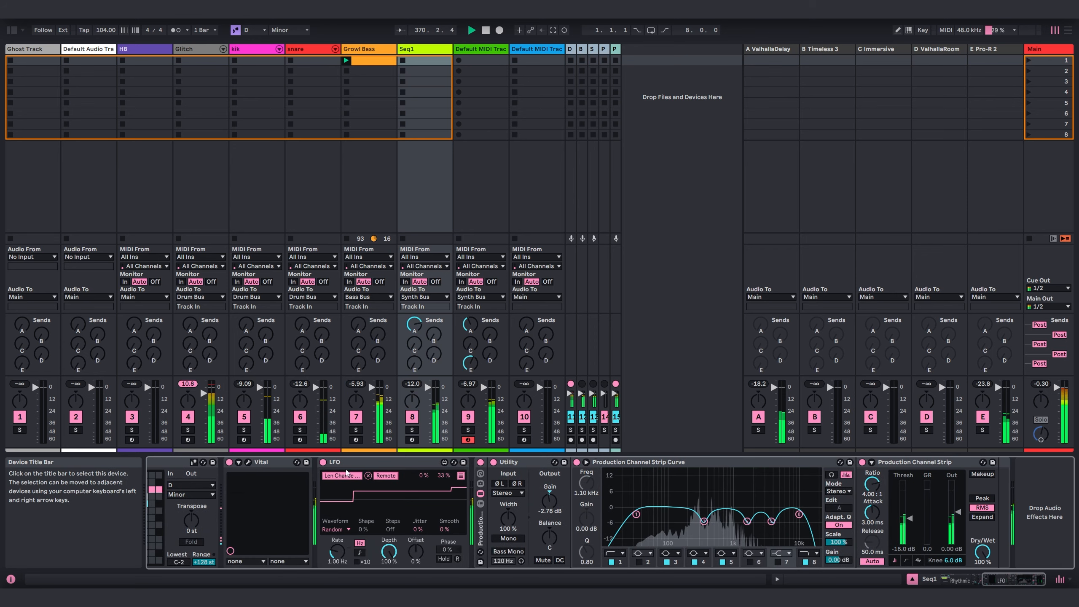
pyautogui.click(248, 462)
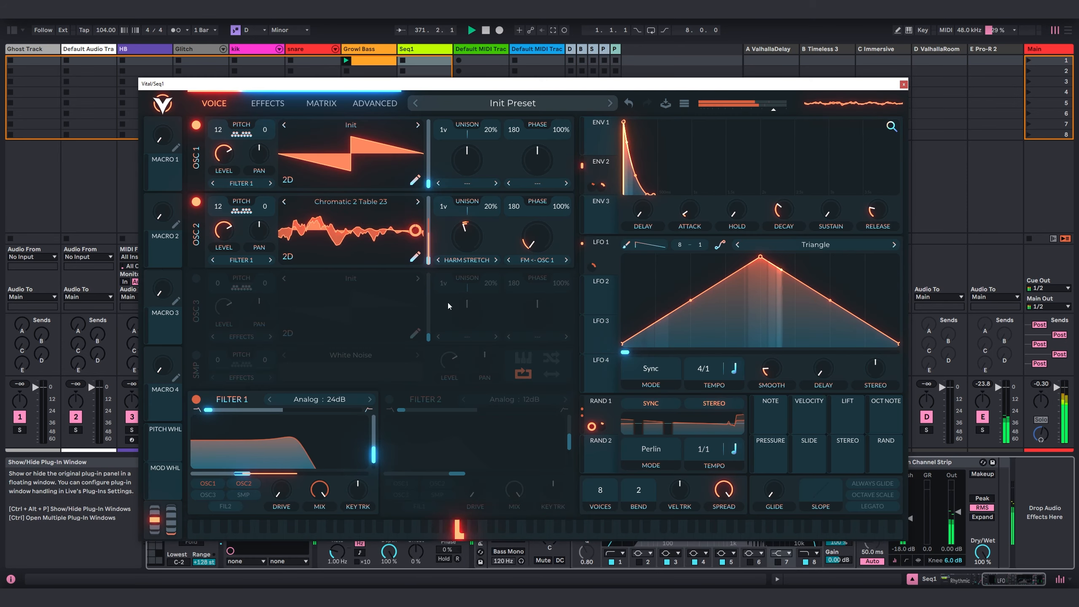
pyautogui.click(904, 84)
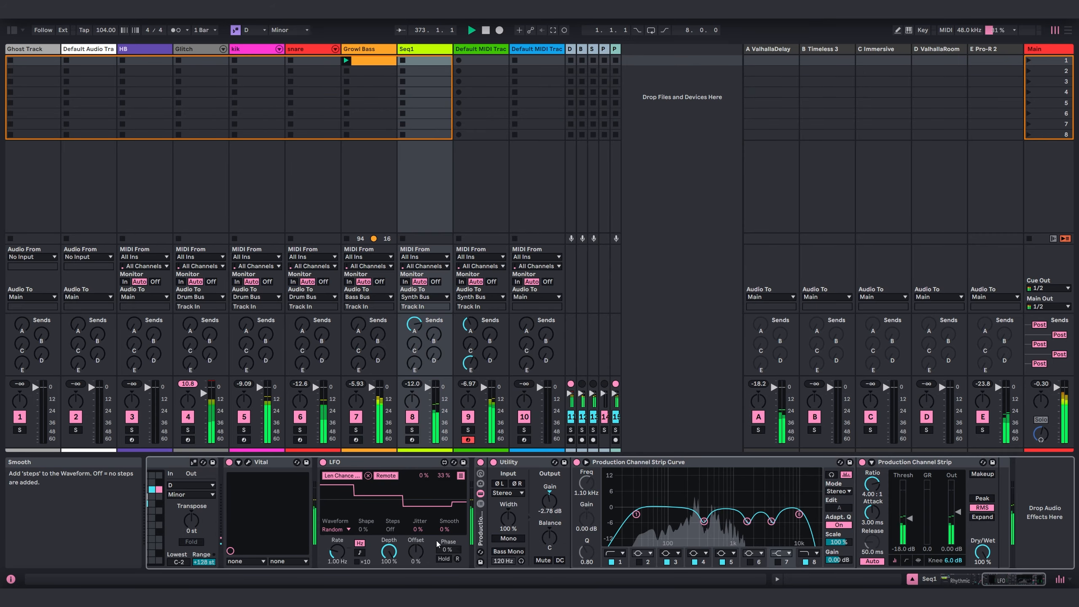
# - Reopen the Pigments patch on track 9 and examine its utility oscillator and Engine 1 wavetable
pyautogui.click(477, 51)
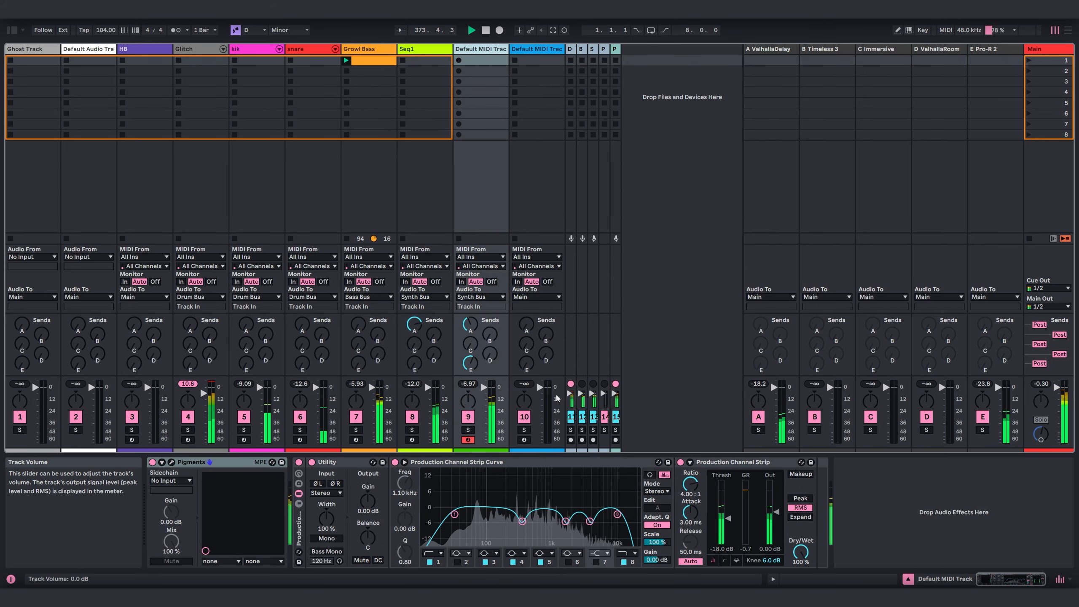
pyautogui.click(171, 462)
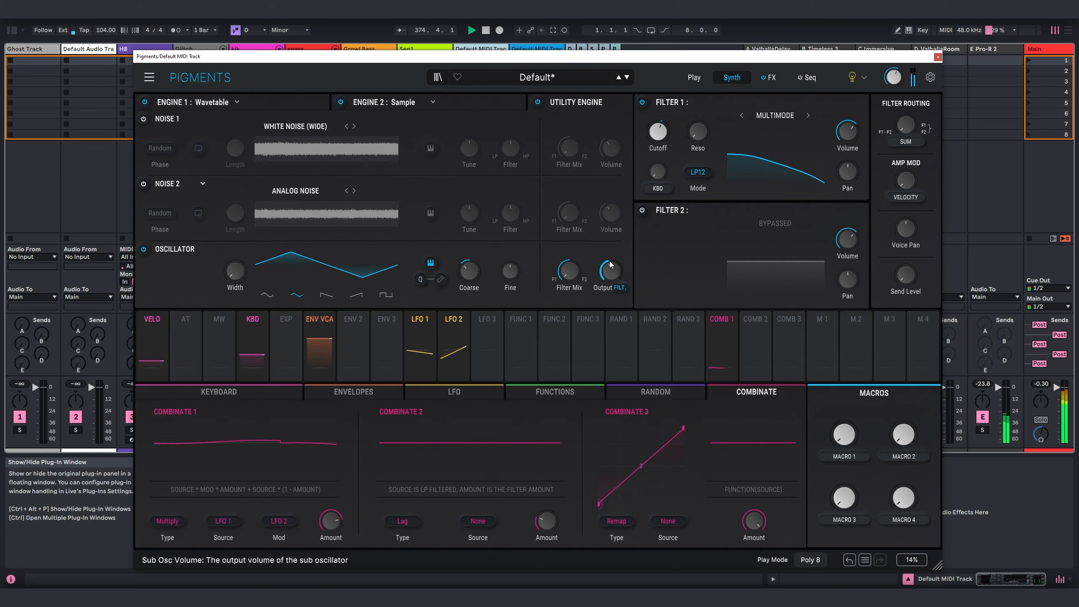
pyautogui.click(325, 103)
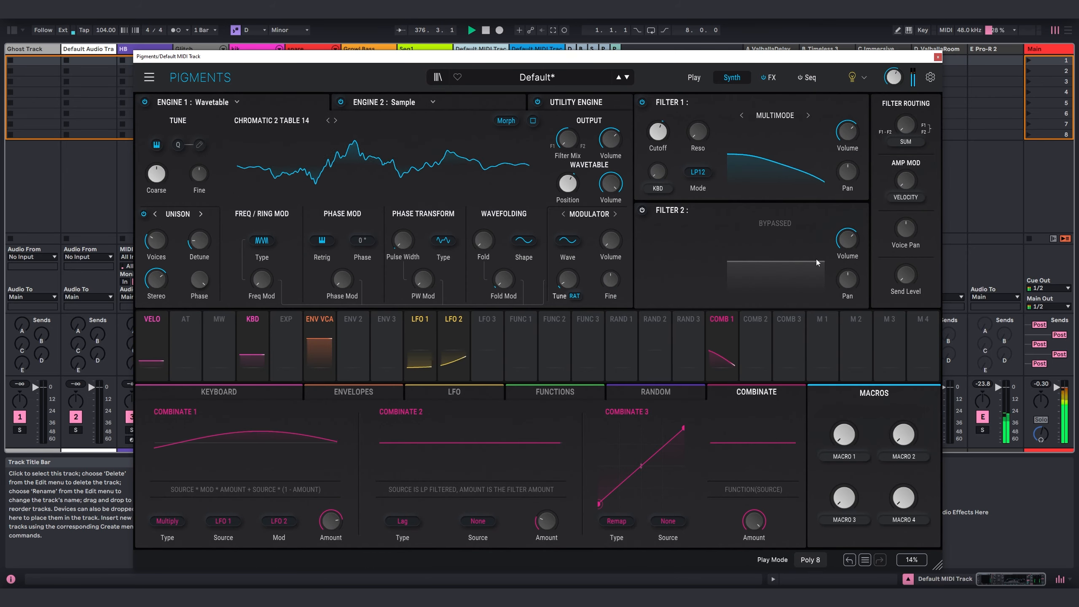
pyautogui.click(938, 57)
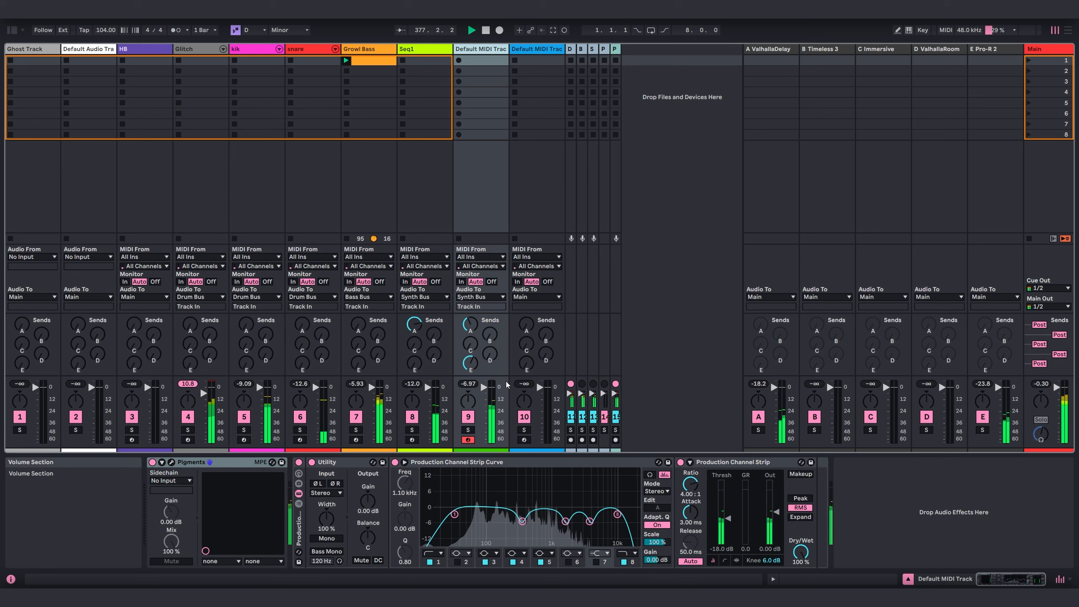
# - Lower the Pigments track's volume slightly and reopen the Pigments window
pyautogui.moveTo(483, 387); pyautogui.dragTo(484, 391)
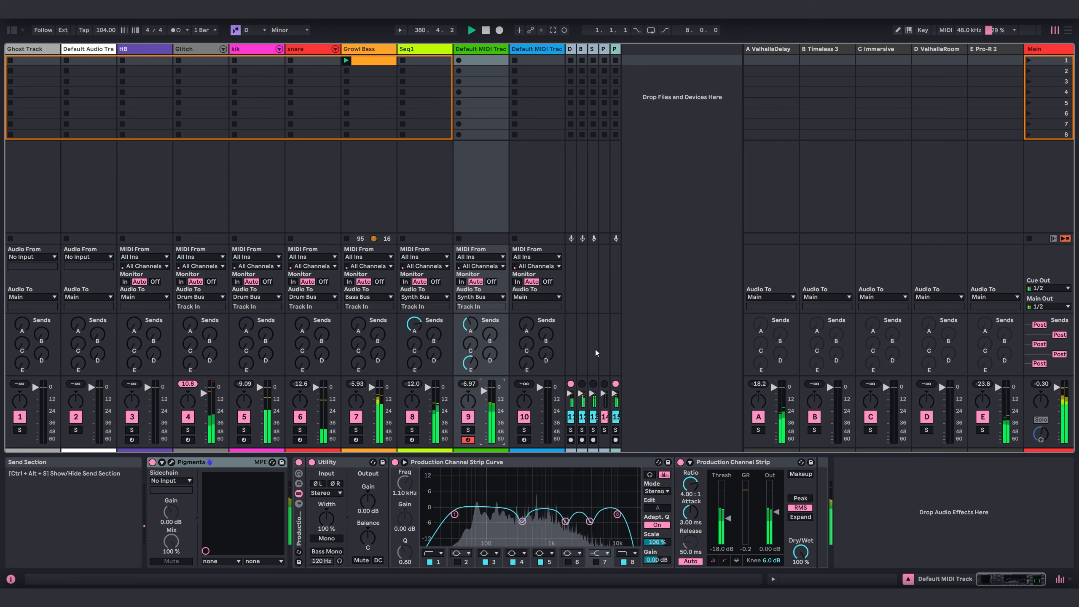
pyautogui.click(171, 462)
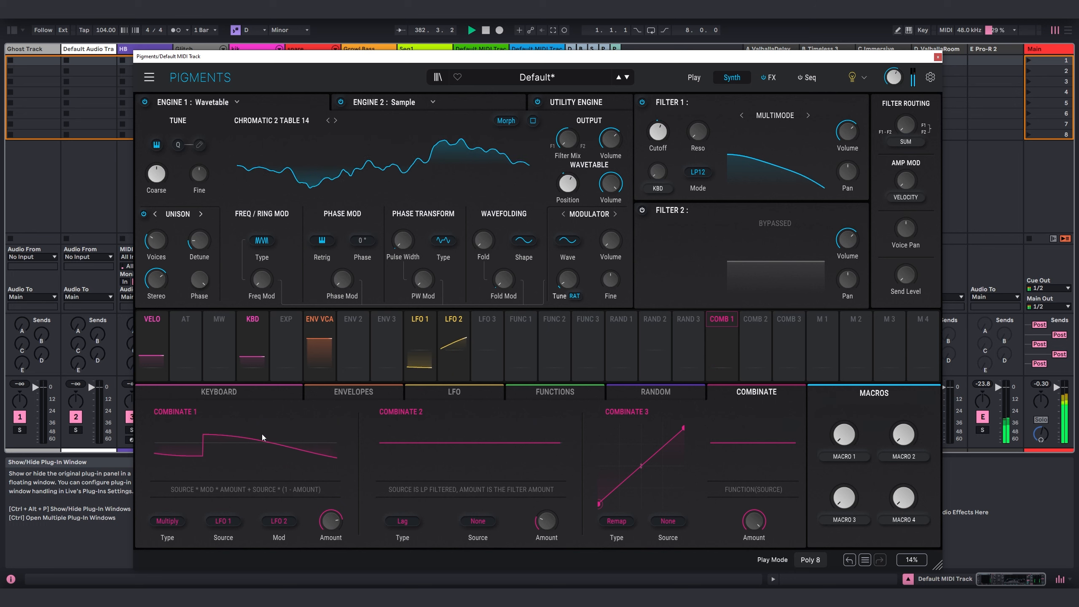